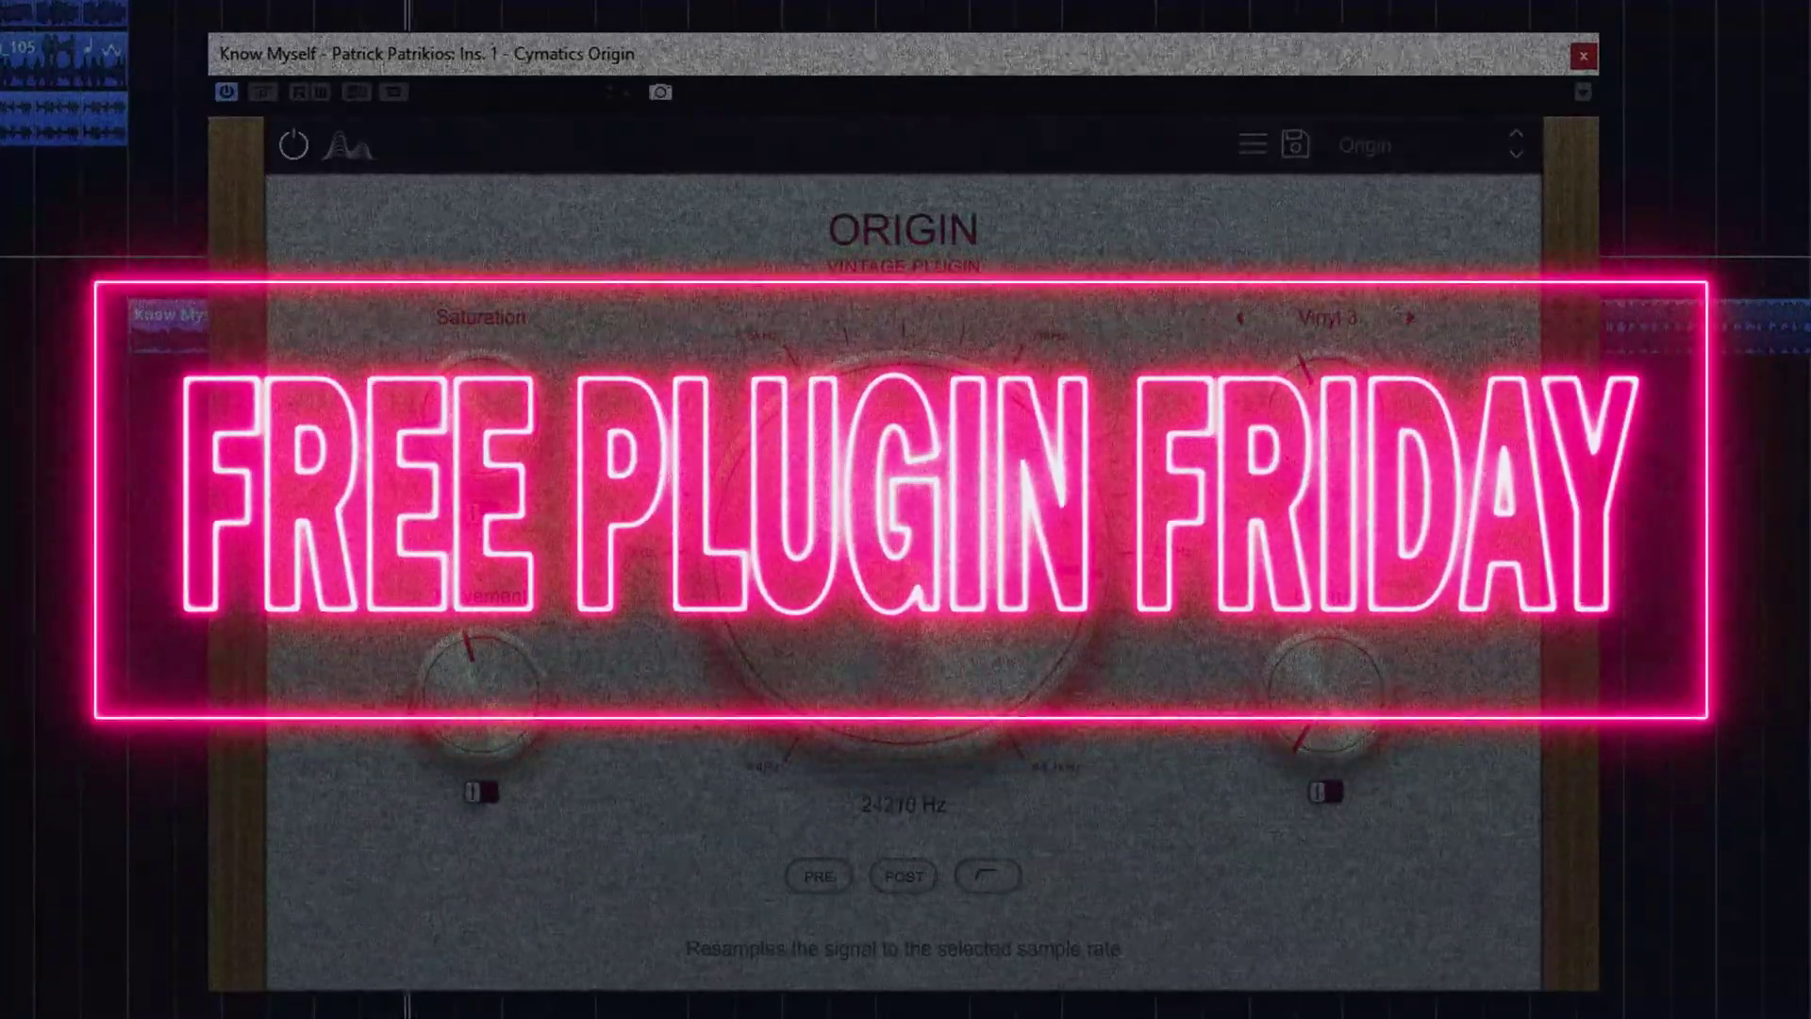
Step: Sweep the resample frequency up to 44100 Hz and down to 44 Hz, and bypass the plugin
left_click_drag(930, 754, 930, 725)
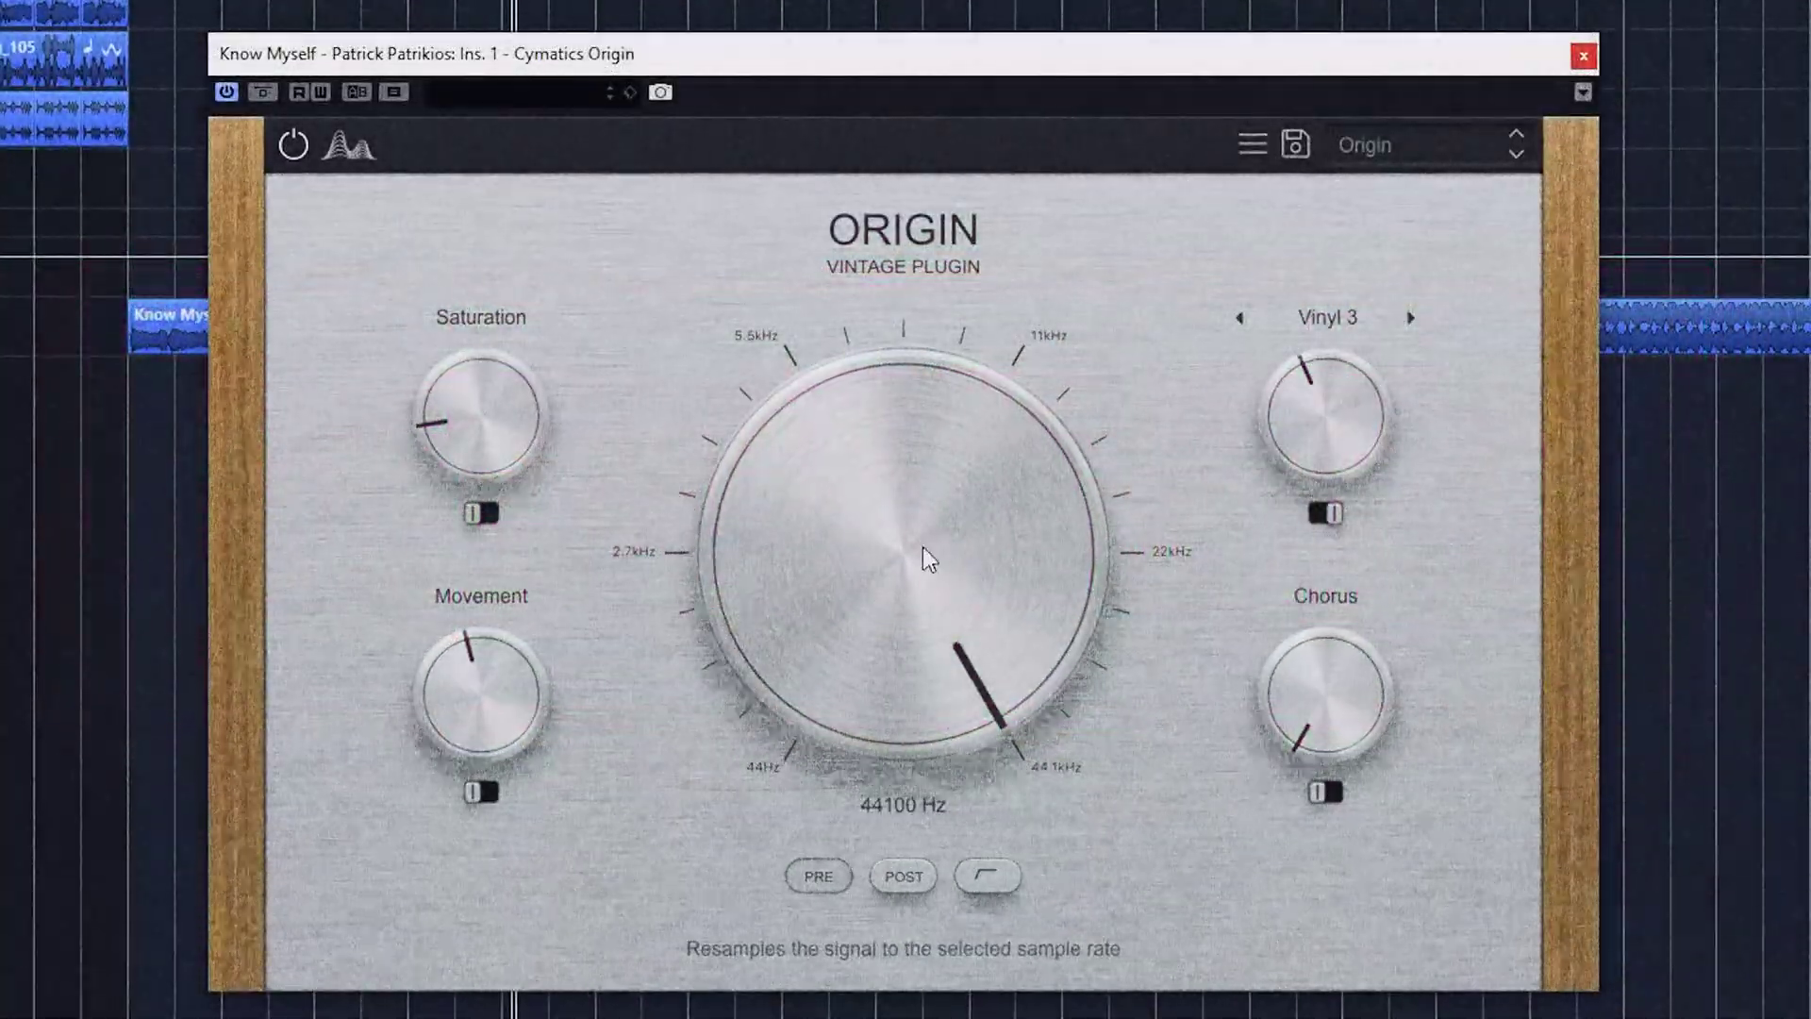
left_click_drag(923, 548, 814, 938)
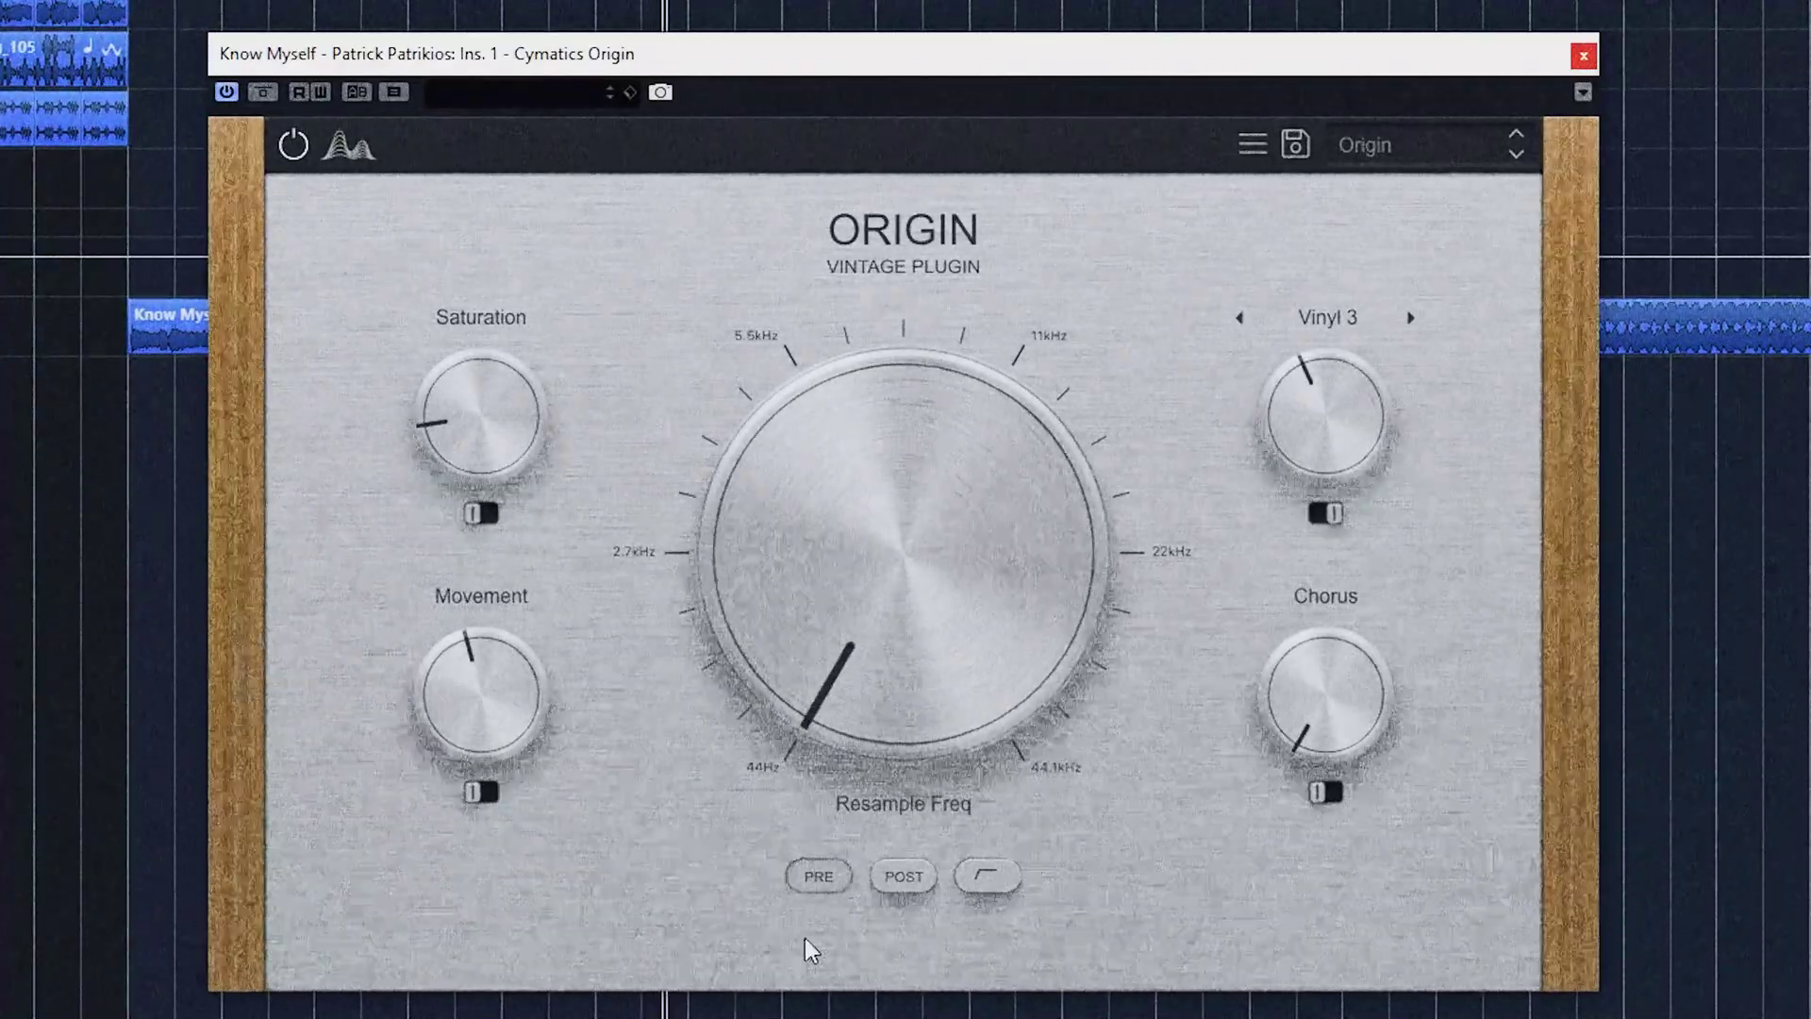
left_click(253, 96)
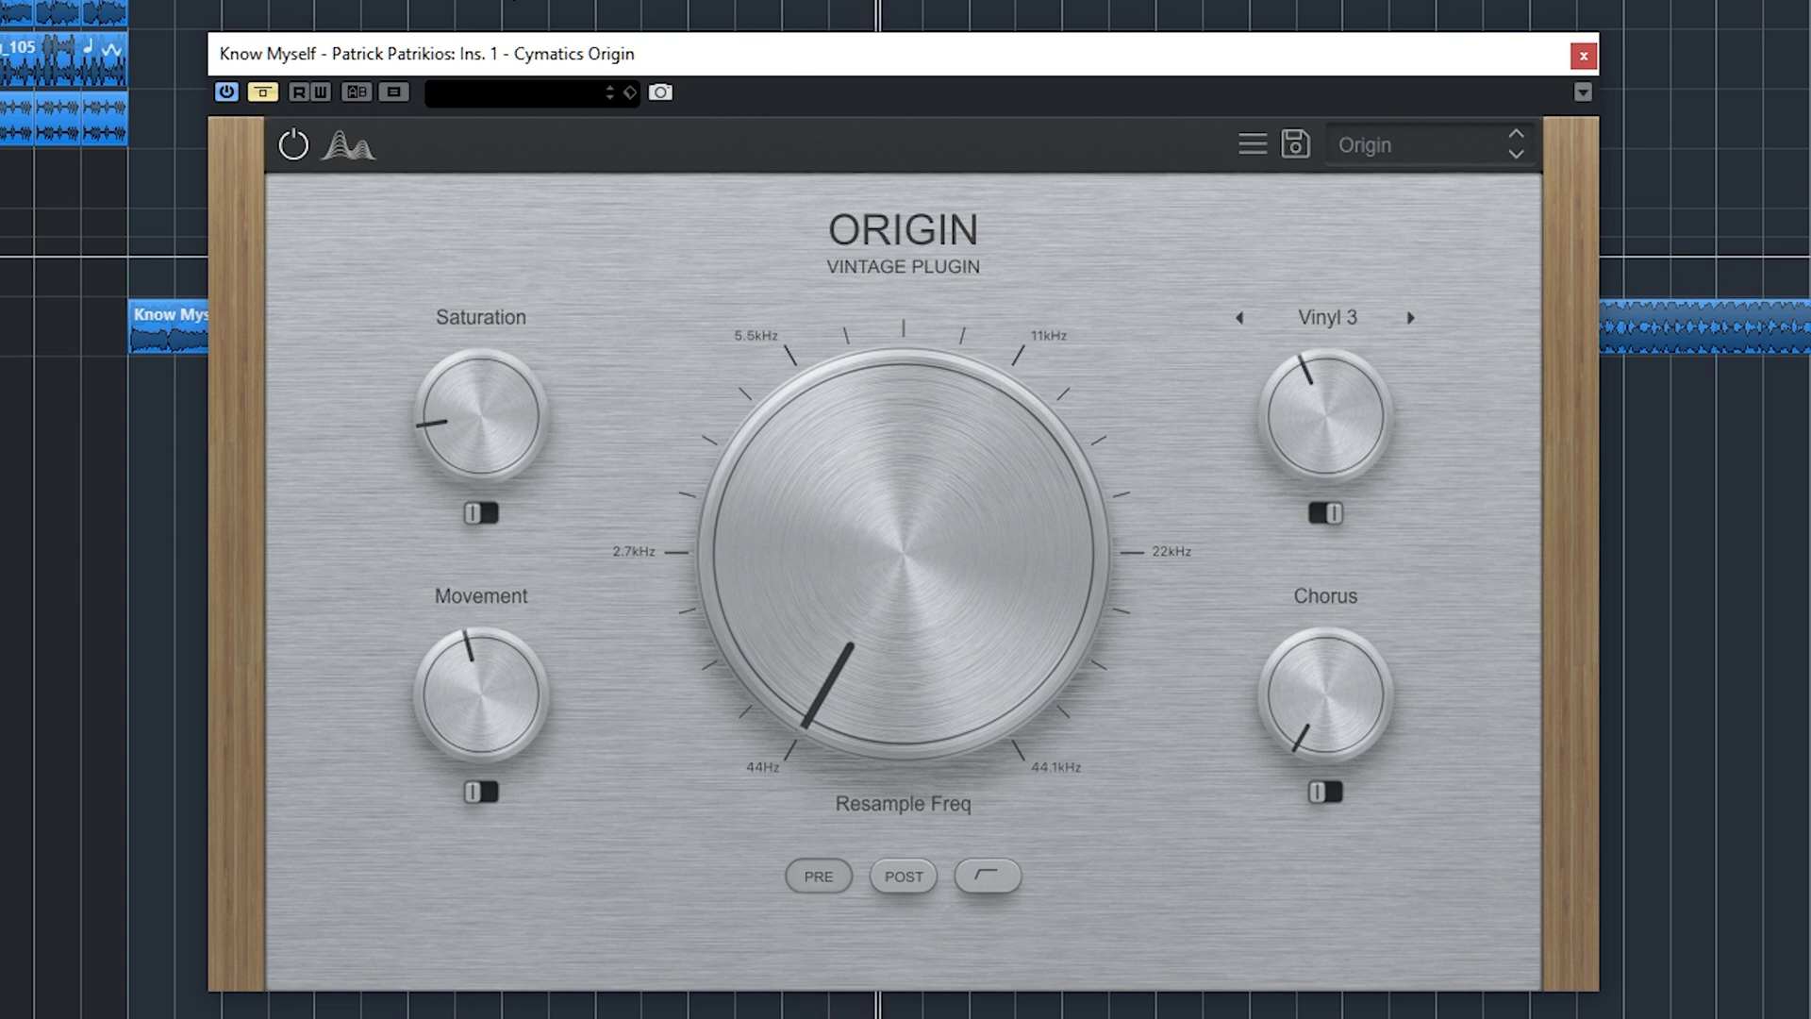
Step: Set the resample frequency to about 22 kHz, raise saturation, movement, noise and chorus, enable the post filter and try the high-pass filter
left_click_drag(991, 716, 946, 704)
left_click_drag(1310, 455, 1277, 514)
left_click_drag(524, 482, 517, 223)
left_click_drag(510, 679, 509, 556)
left_click(997, 887)
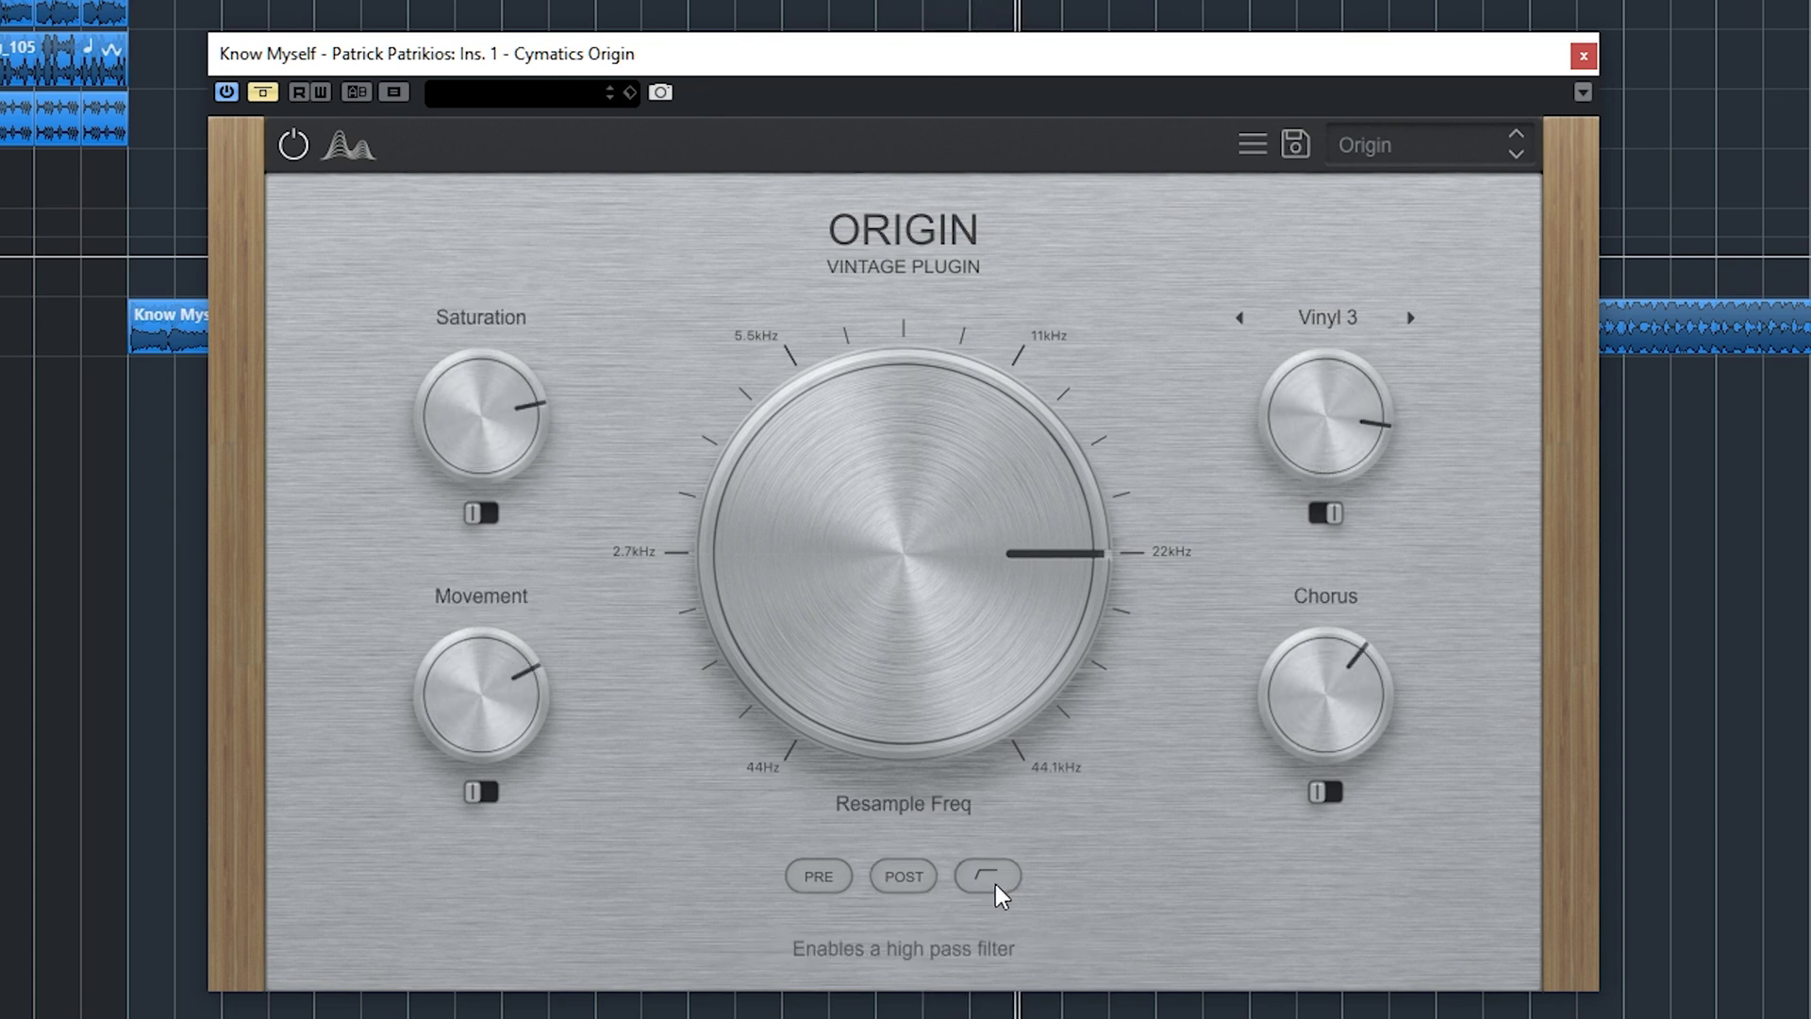
Step: Lift the plugin's bypass, fine-tune saturation, movement and noise, and set chorus to 53 % and the resample frequency to about 15179 Hz
left_click(262, 92)
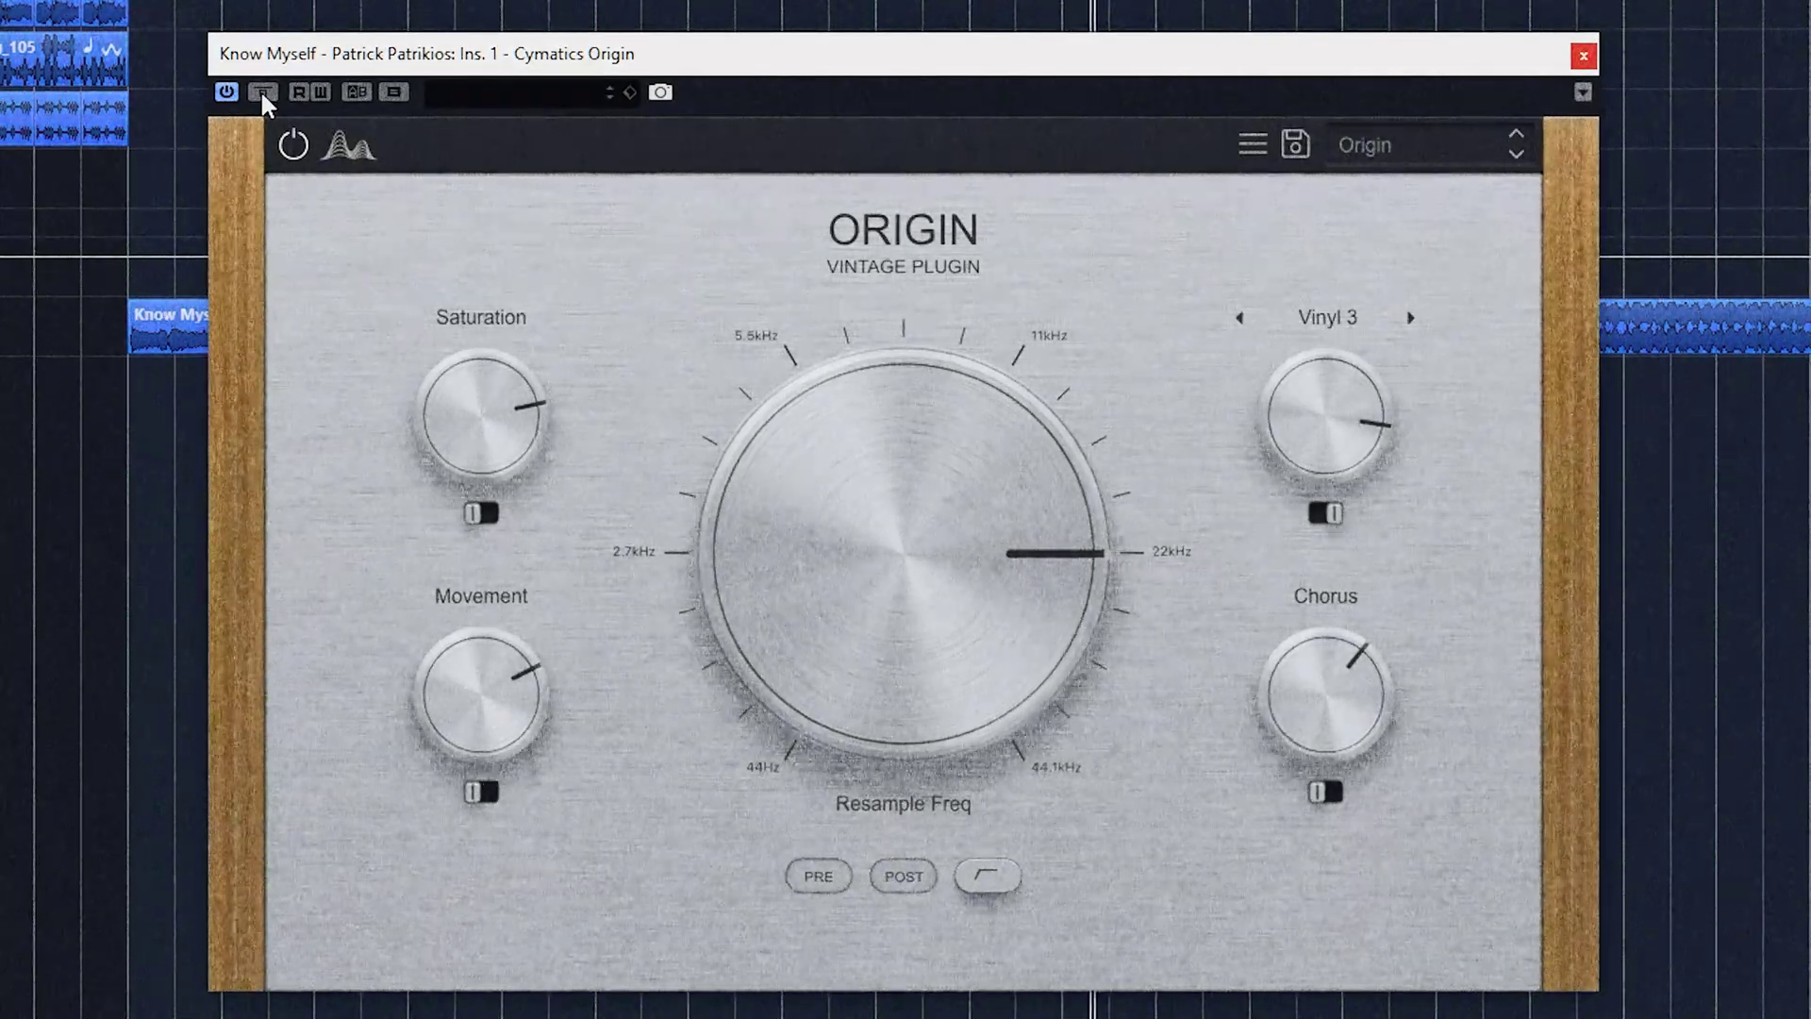
left_click_drag(472, 370, 480, 417)
left_click_drag(510, 683, 525, 635)
left_click_drag(1285, 604, 1288, 707)
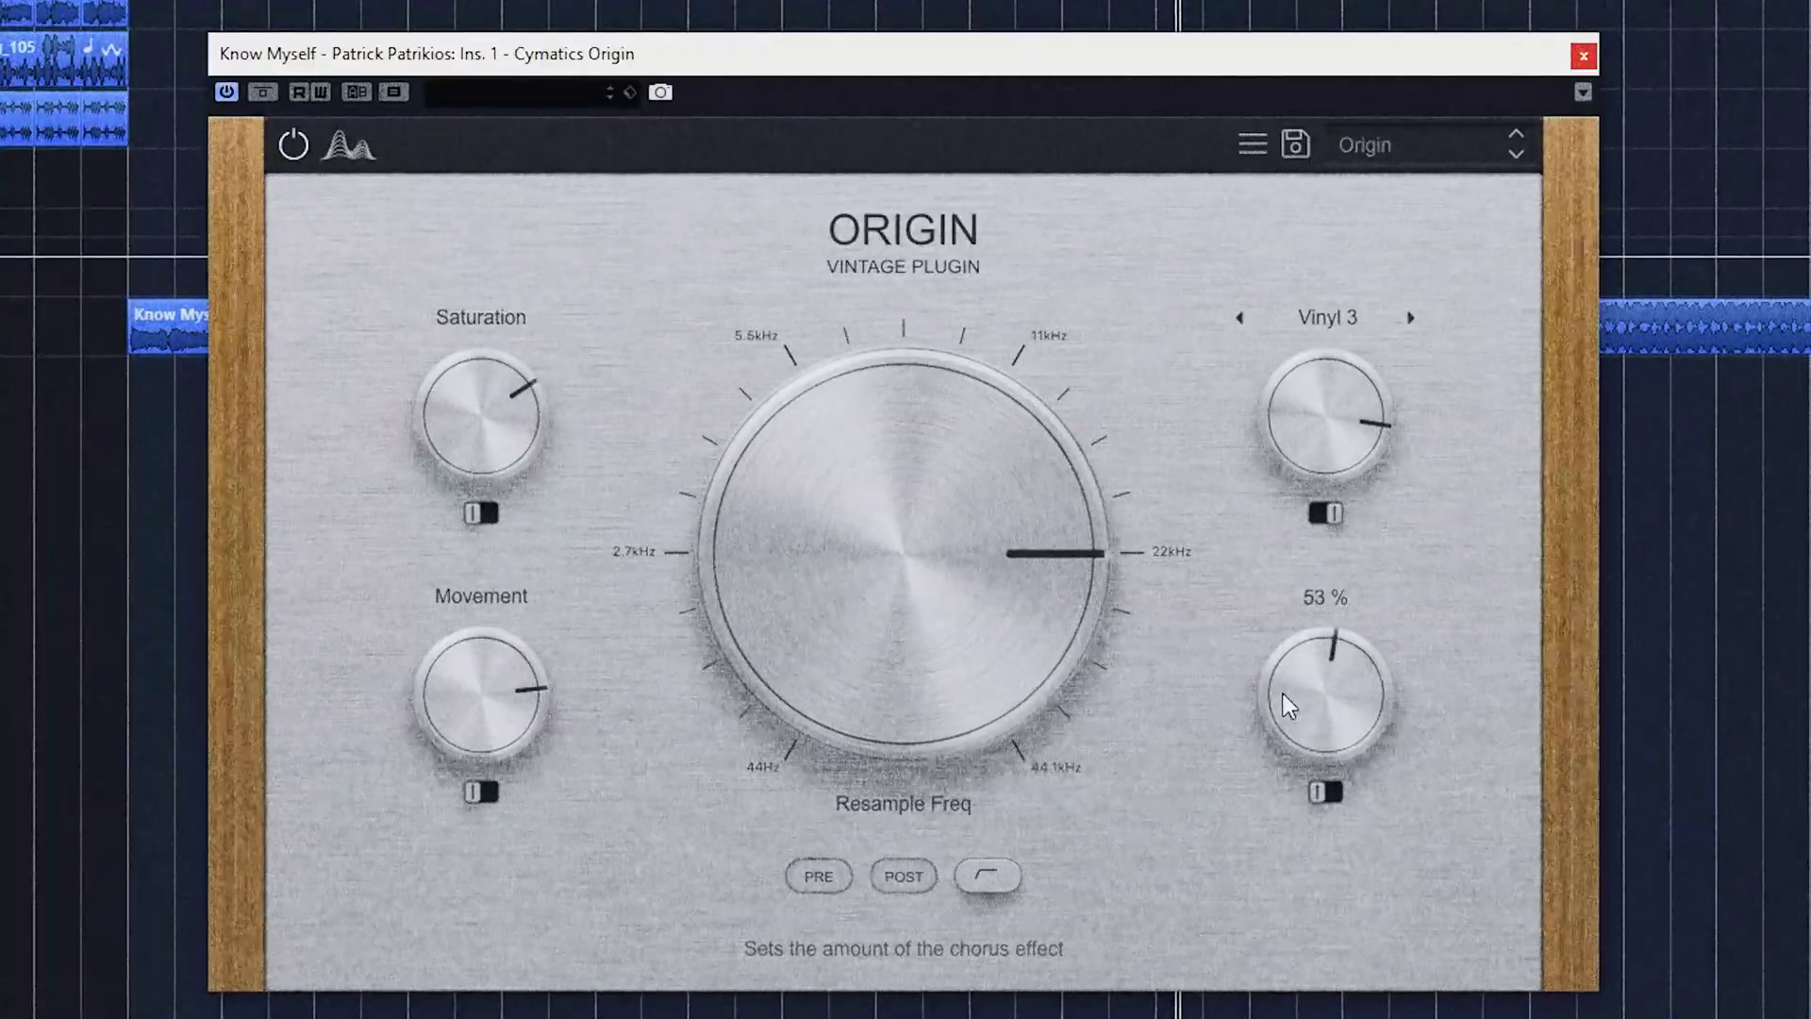
left_click_drag(1342, 464, 1334, 448)
left_click_drag(1071, 496, 834, 535)
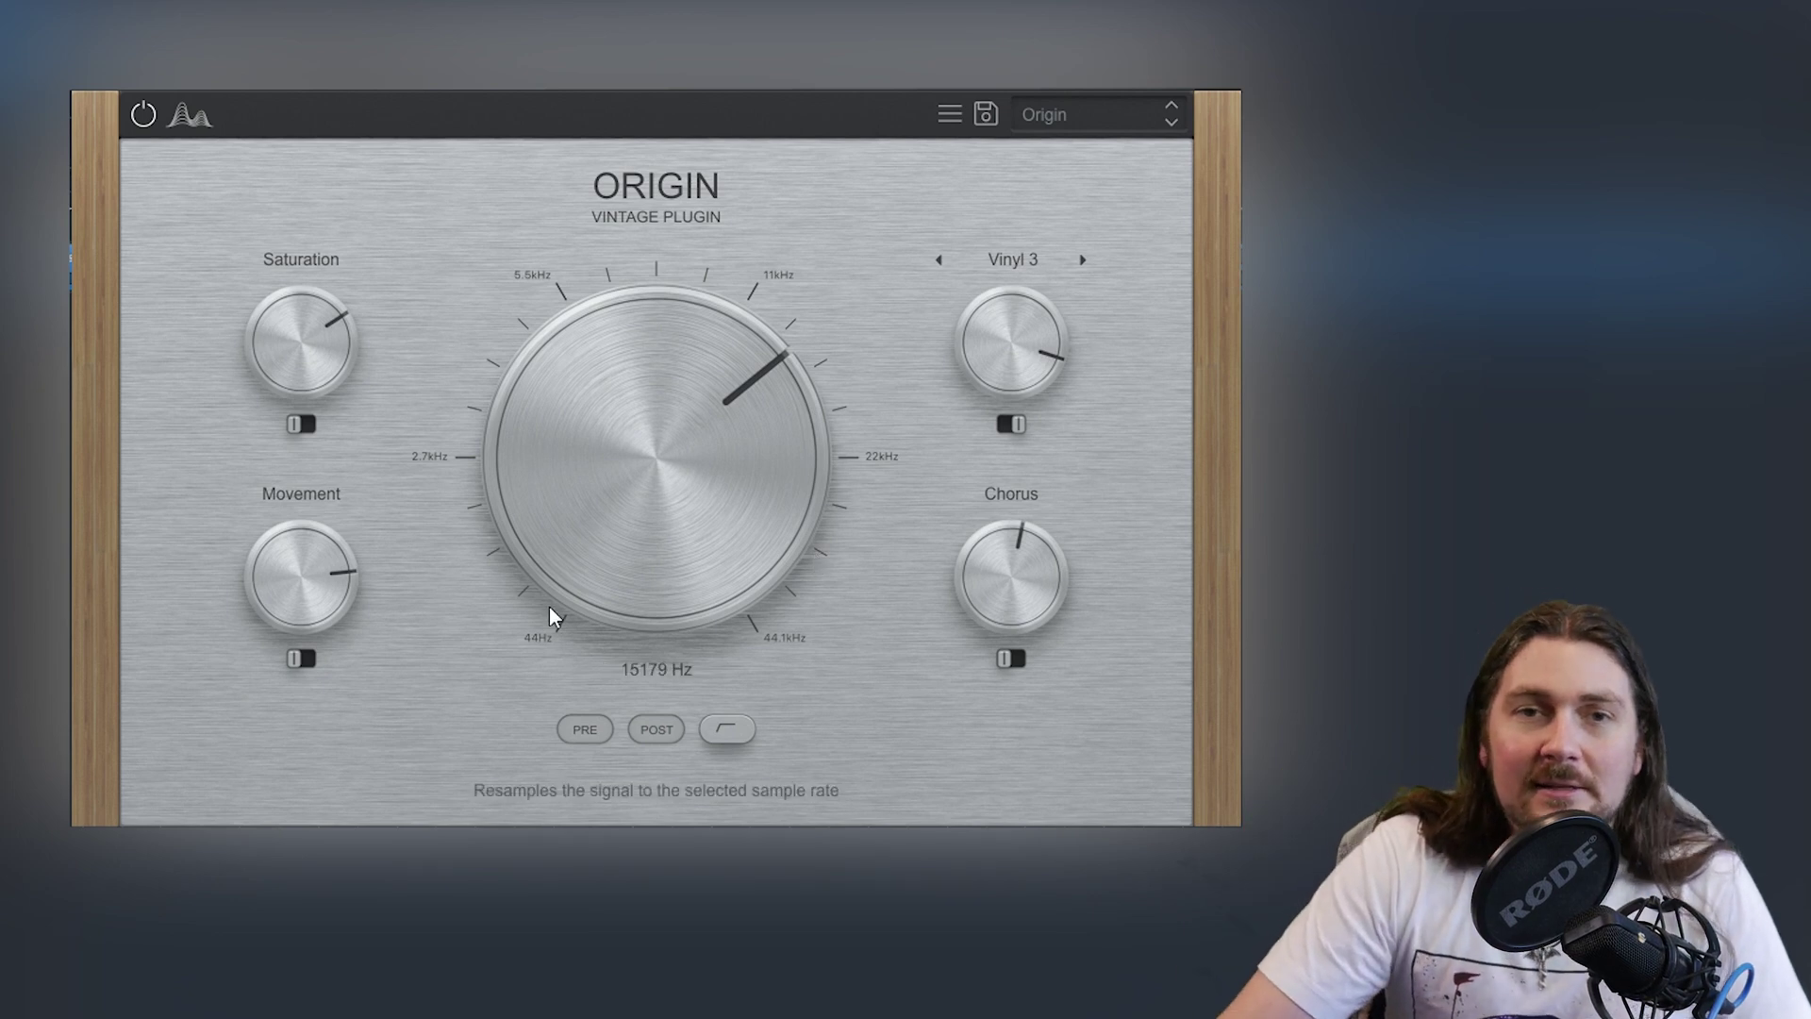
Step: Sweep the resample frequency up to 44100 Hz and down to 44 Hz, and reset it to its default
left_click_drag(679, 469, 913, 525)
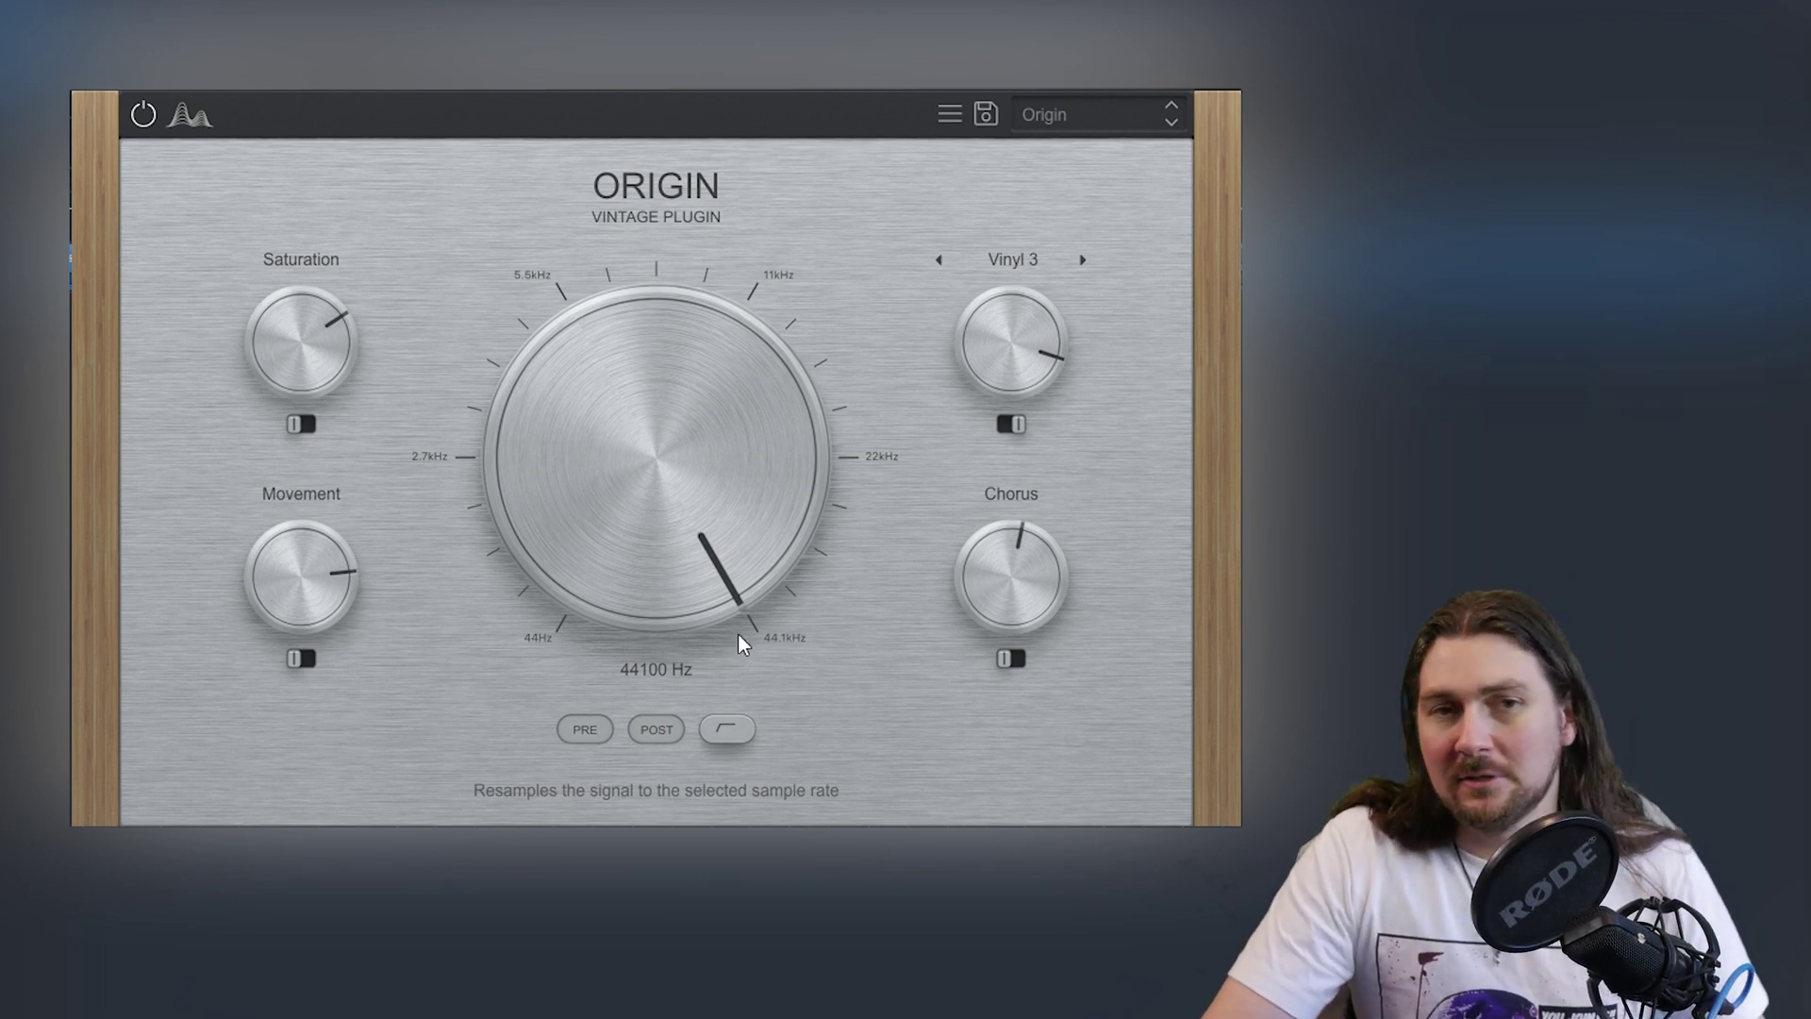
left_click_drag(780, 403, 688, 712)
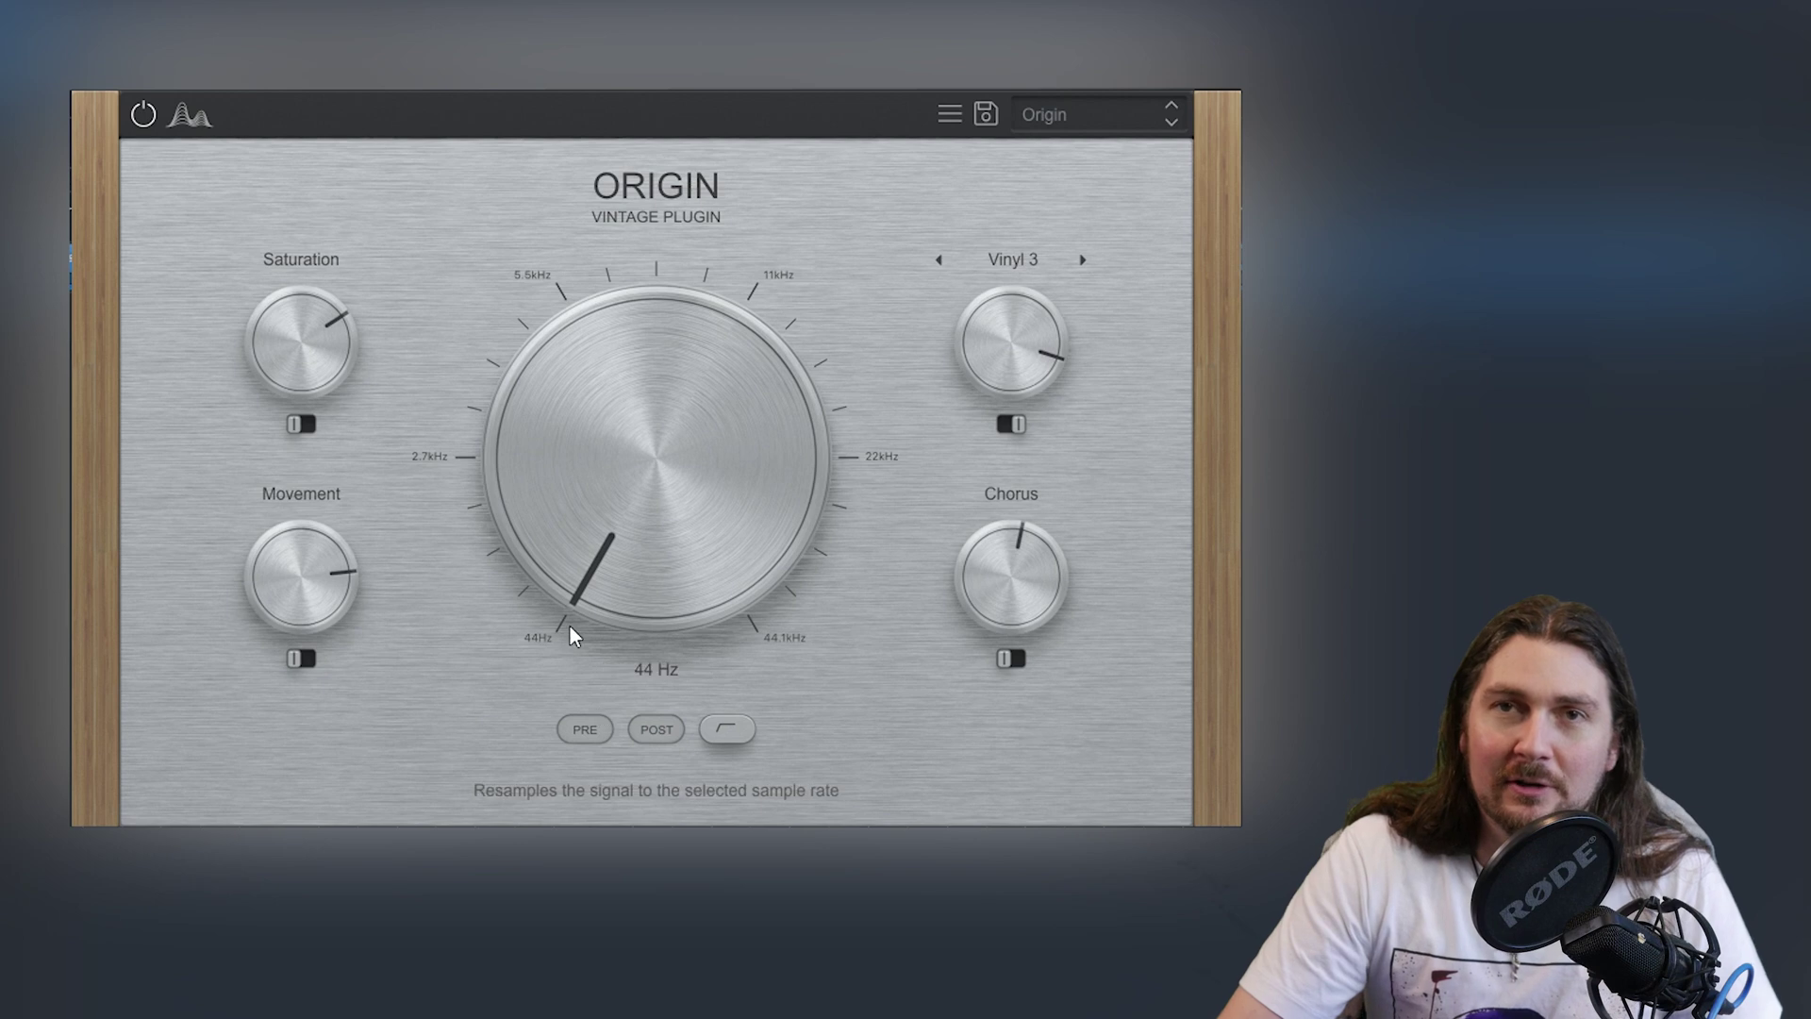
double_click(632, 547)
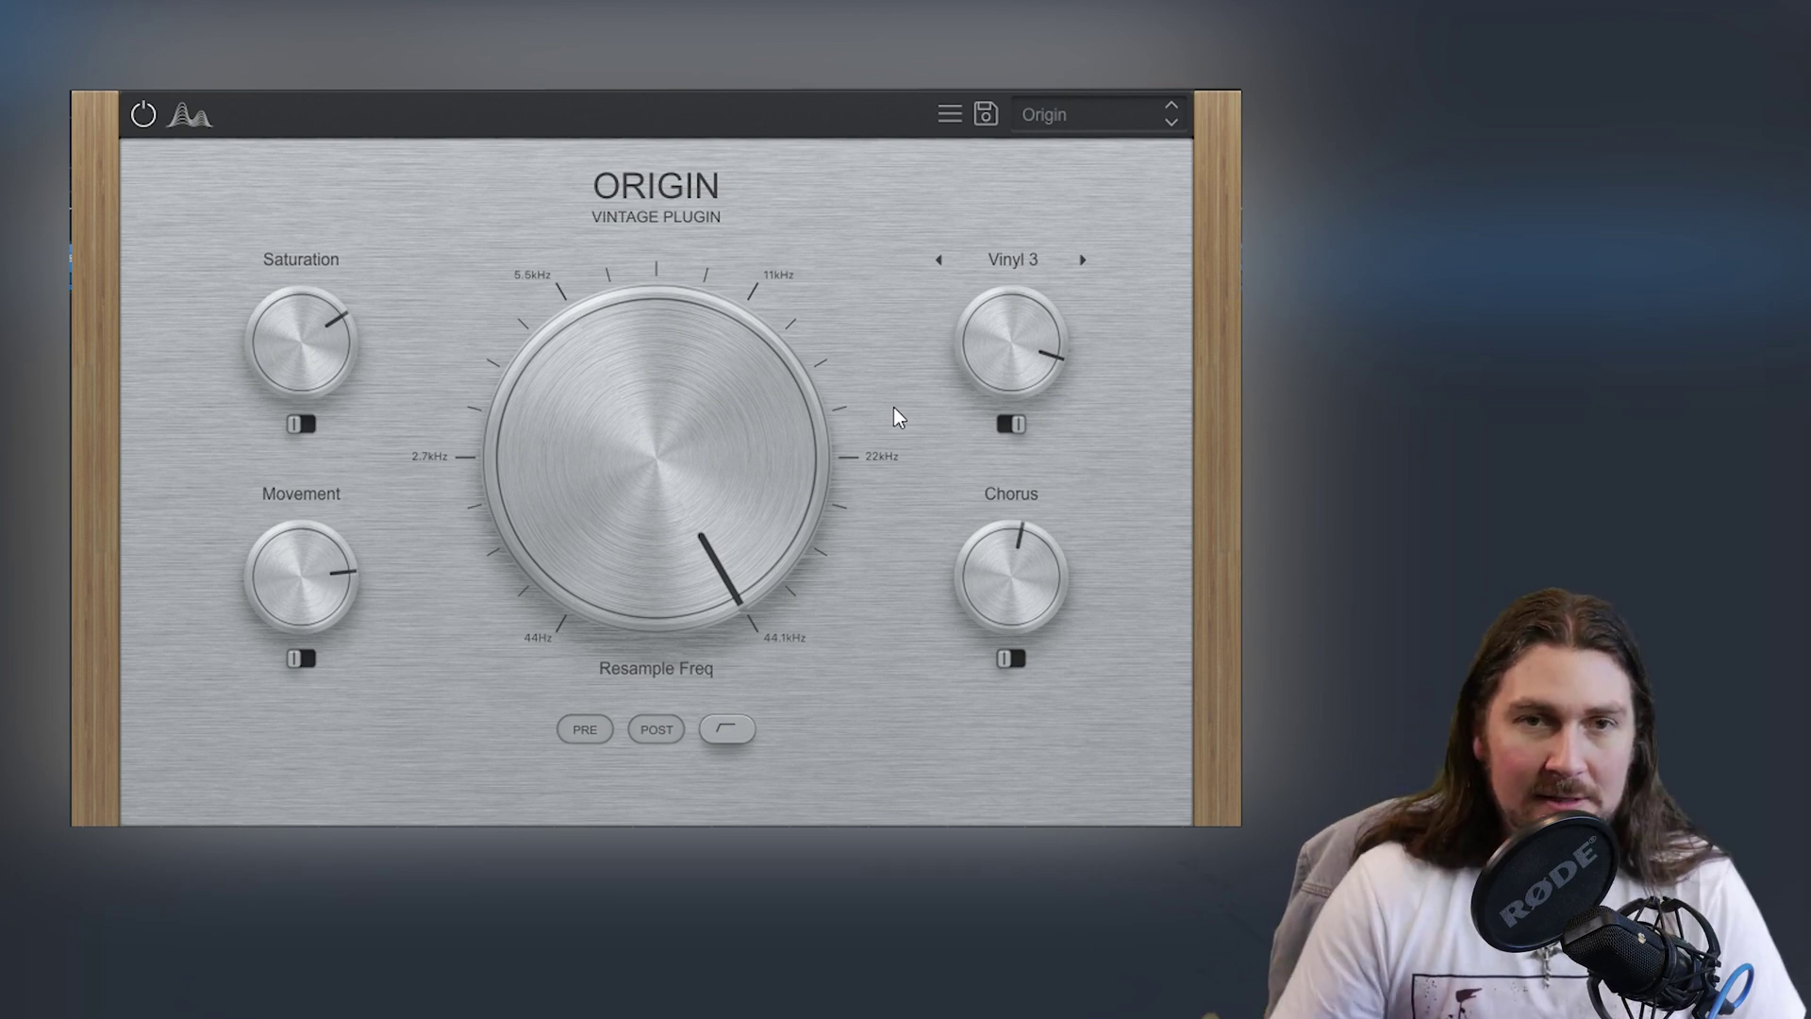
Step: With the pre and post filters off, sweep the resample frequency through about 19800 Hz and 21339 Hz and return it to 44100 Hz
left_click_drag(727, 458, 721, 518)
left_click_drag(720, 519, 719, 523)
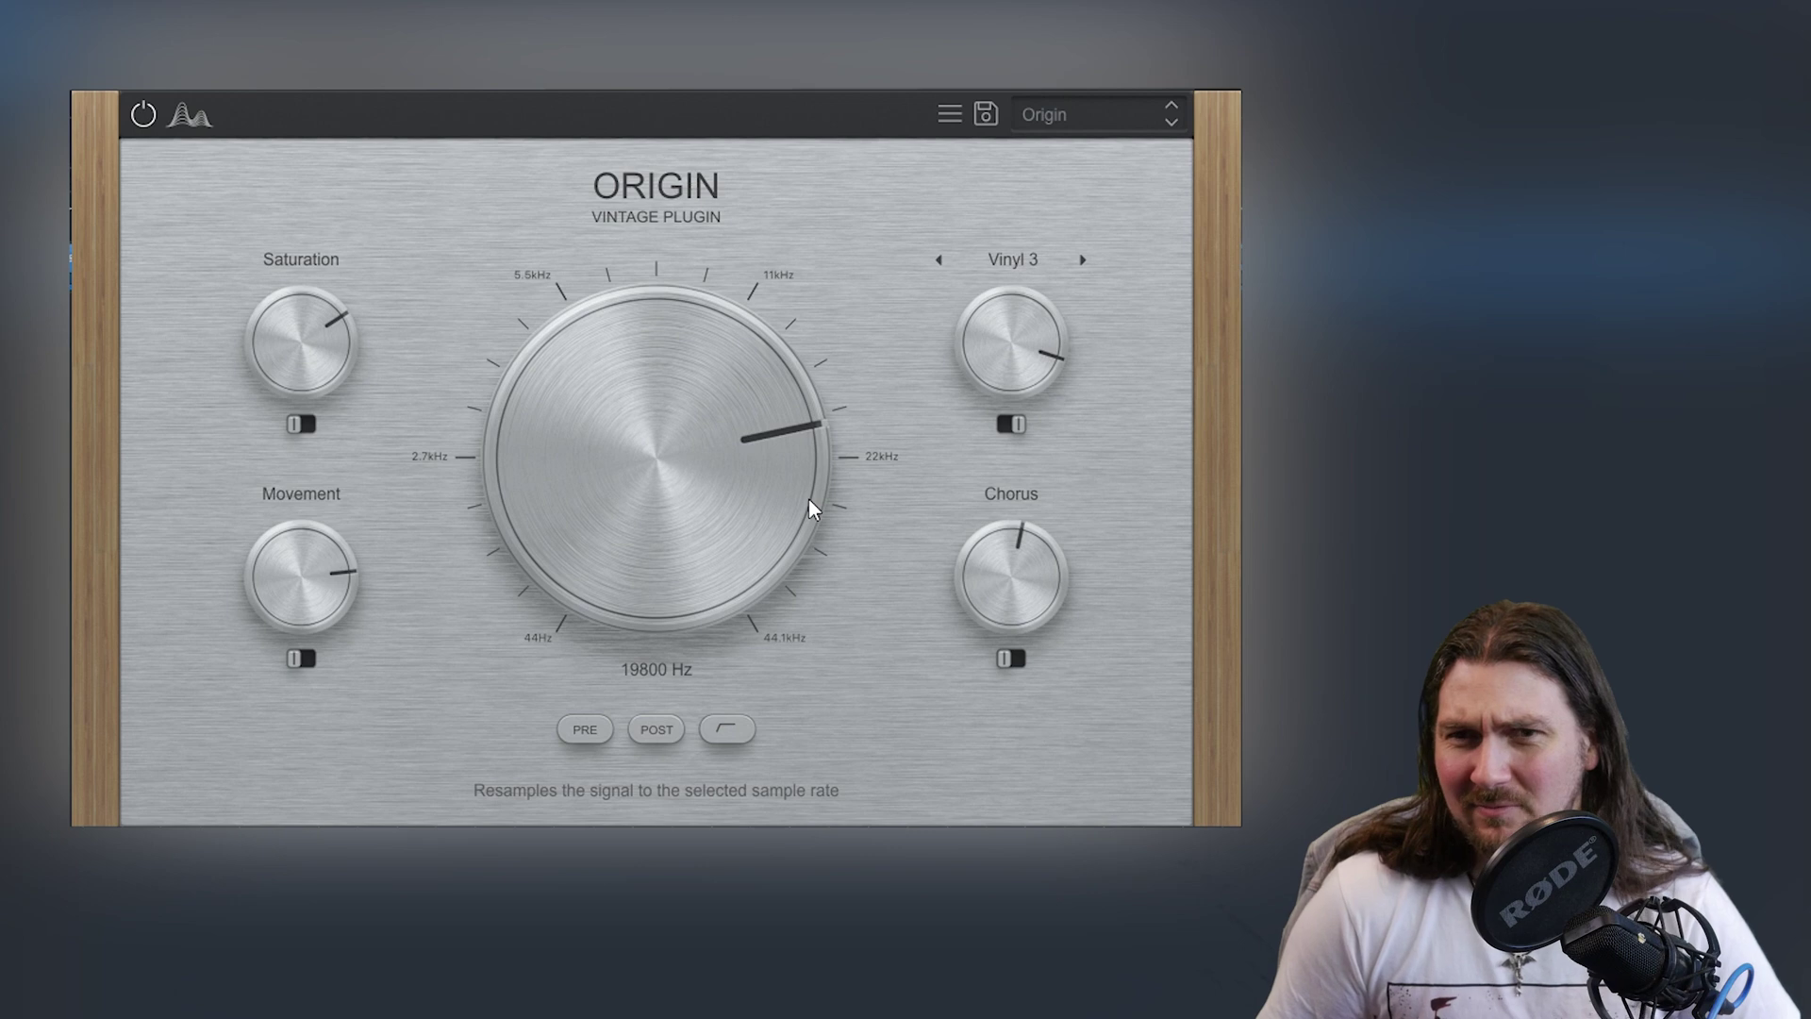
left_click_drag(808, 498, 588, 435)
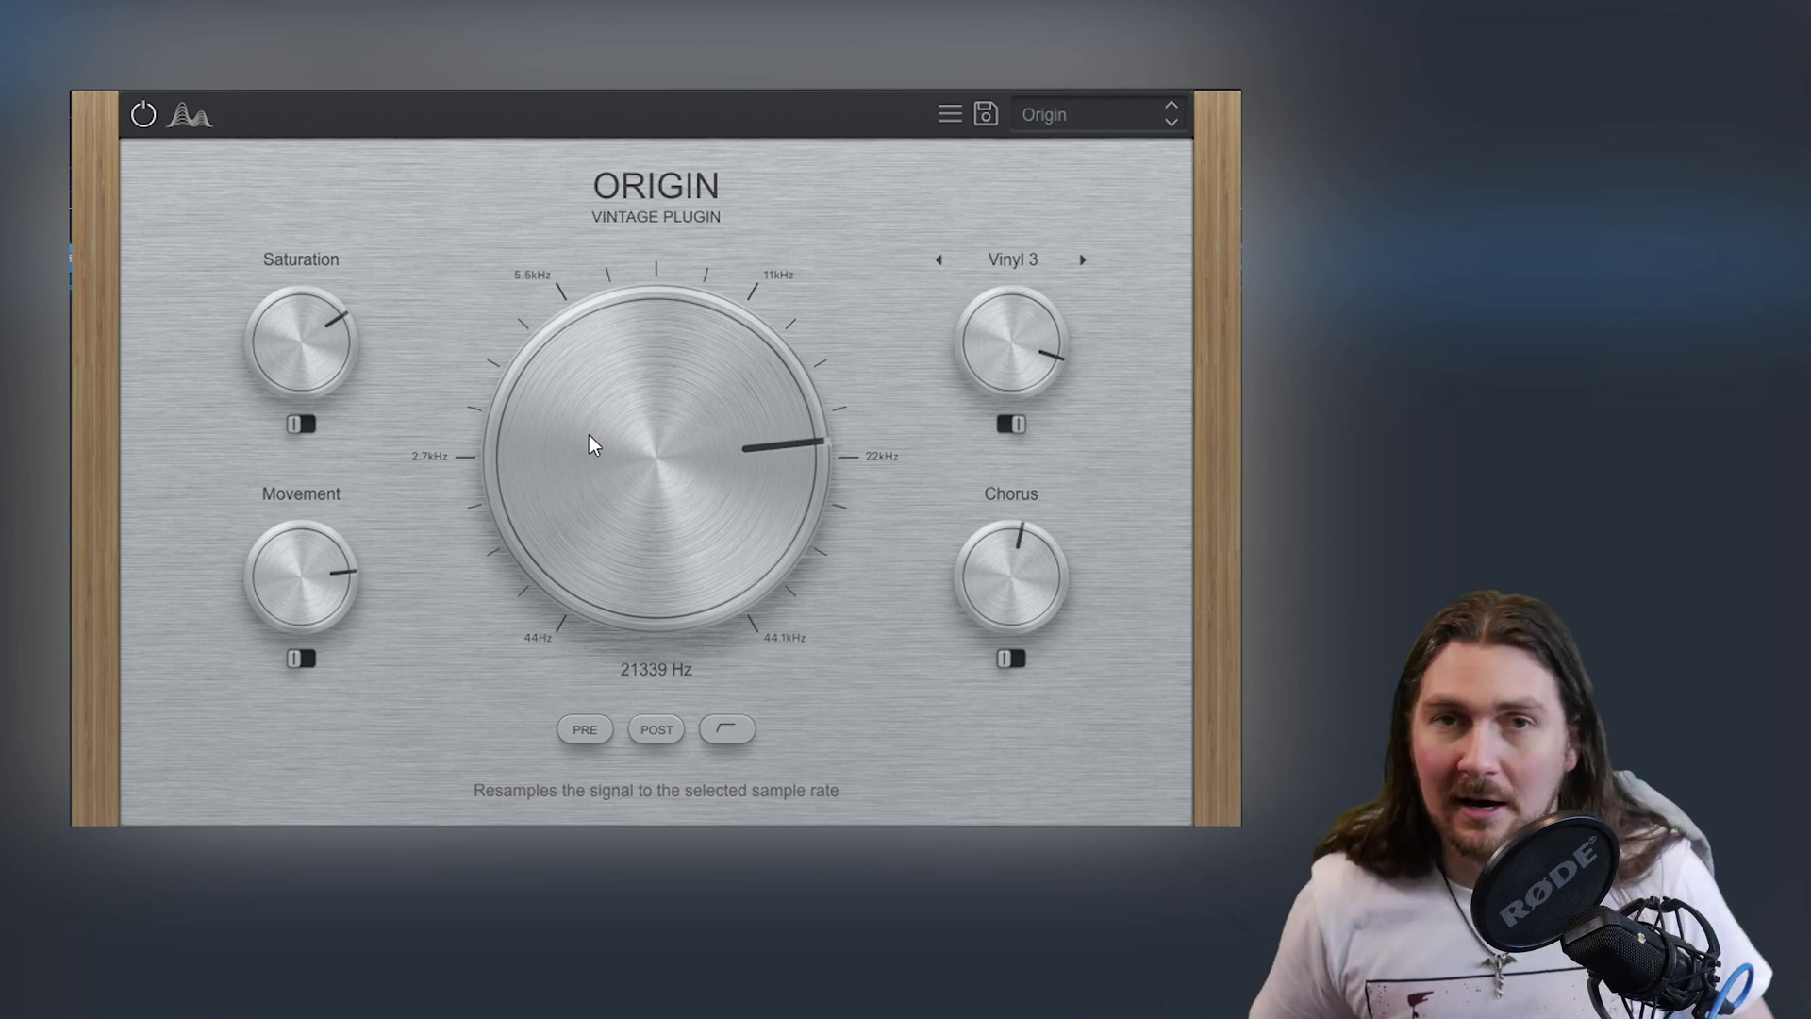
left_click_drag(590, 435, 651, 322)
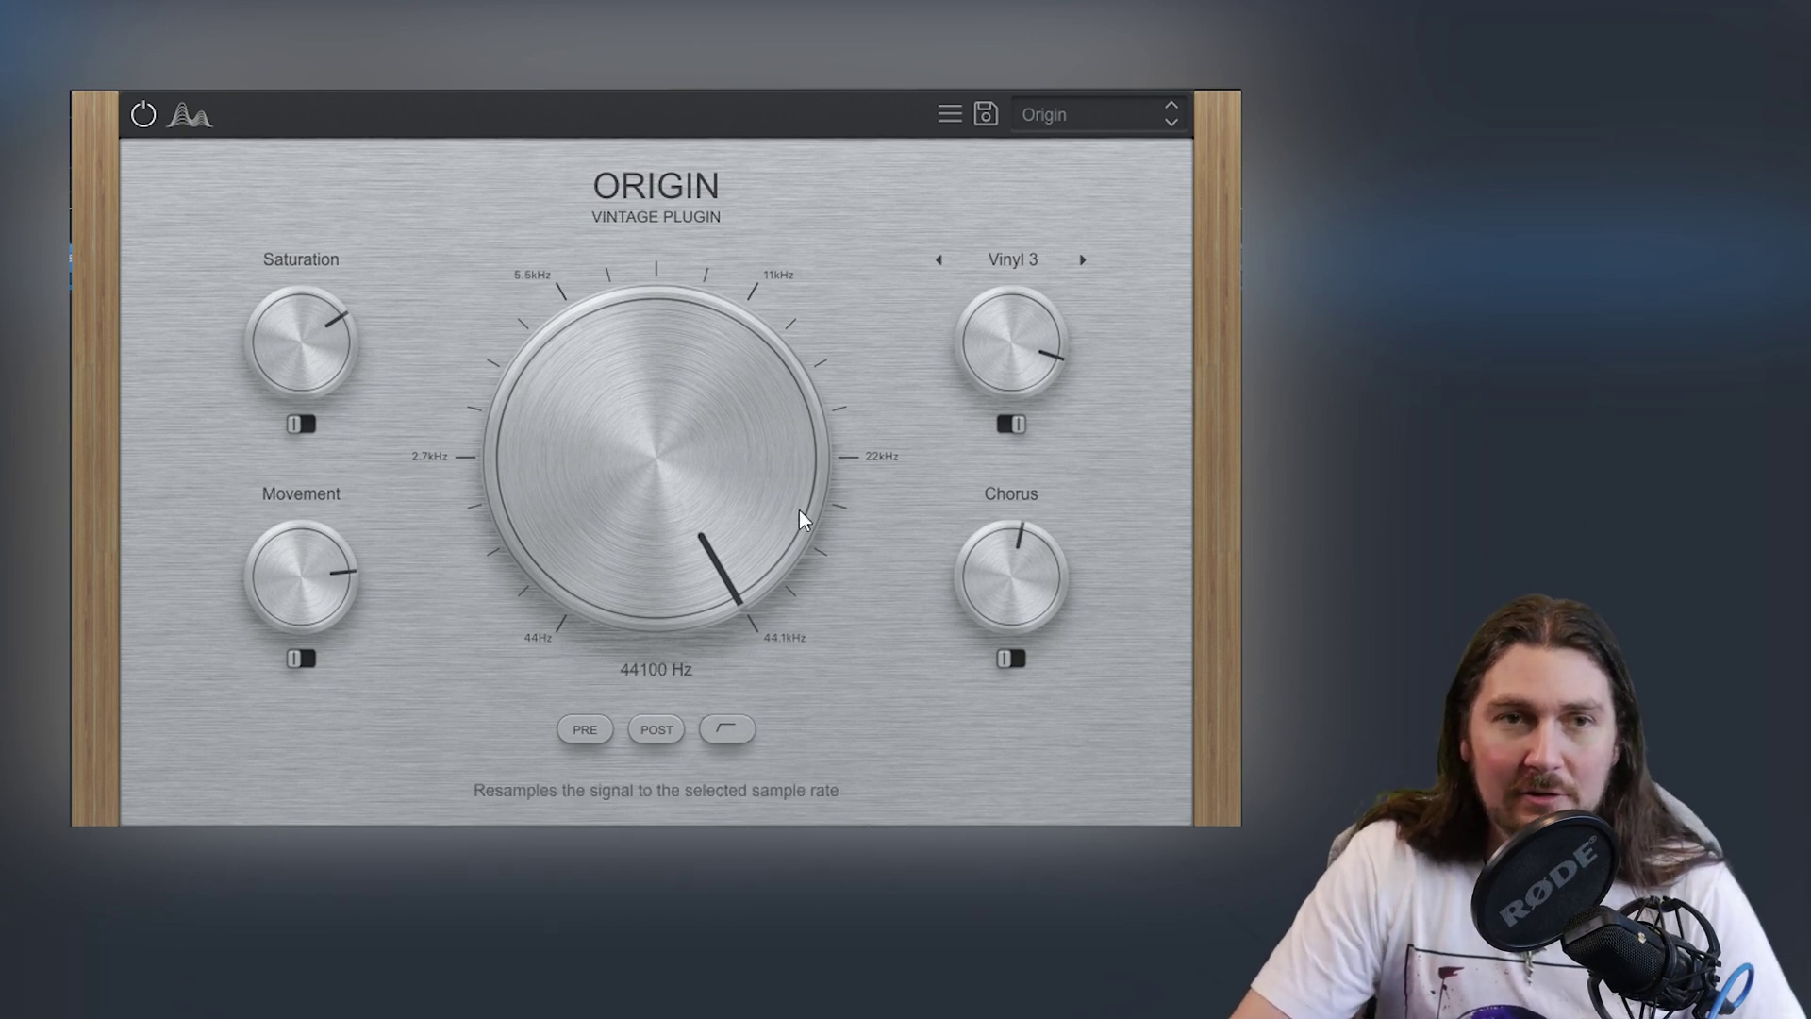
Step: Reset the saturation, movement, Vinyl 3 noise and chorus amounts to their defaults
double_click(293, 351)
double_click(313, 569)
double_click(1009, 345)
double_click(1003, 565)
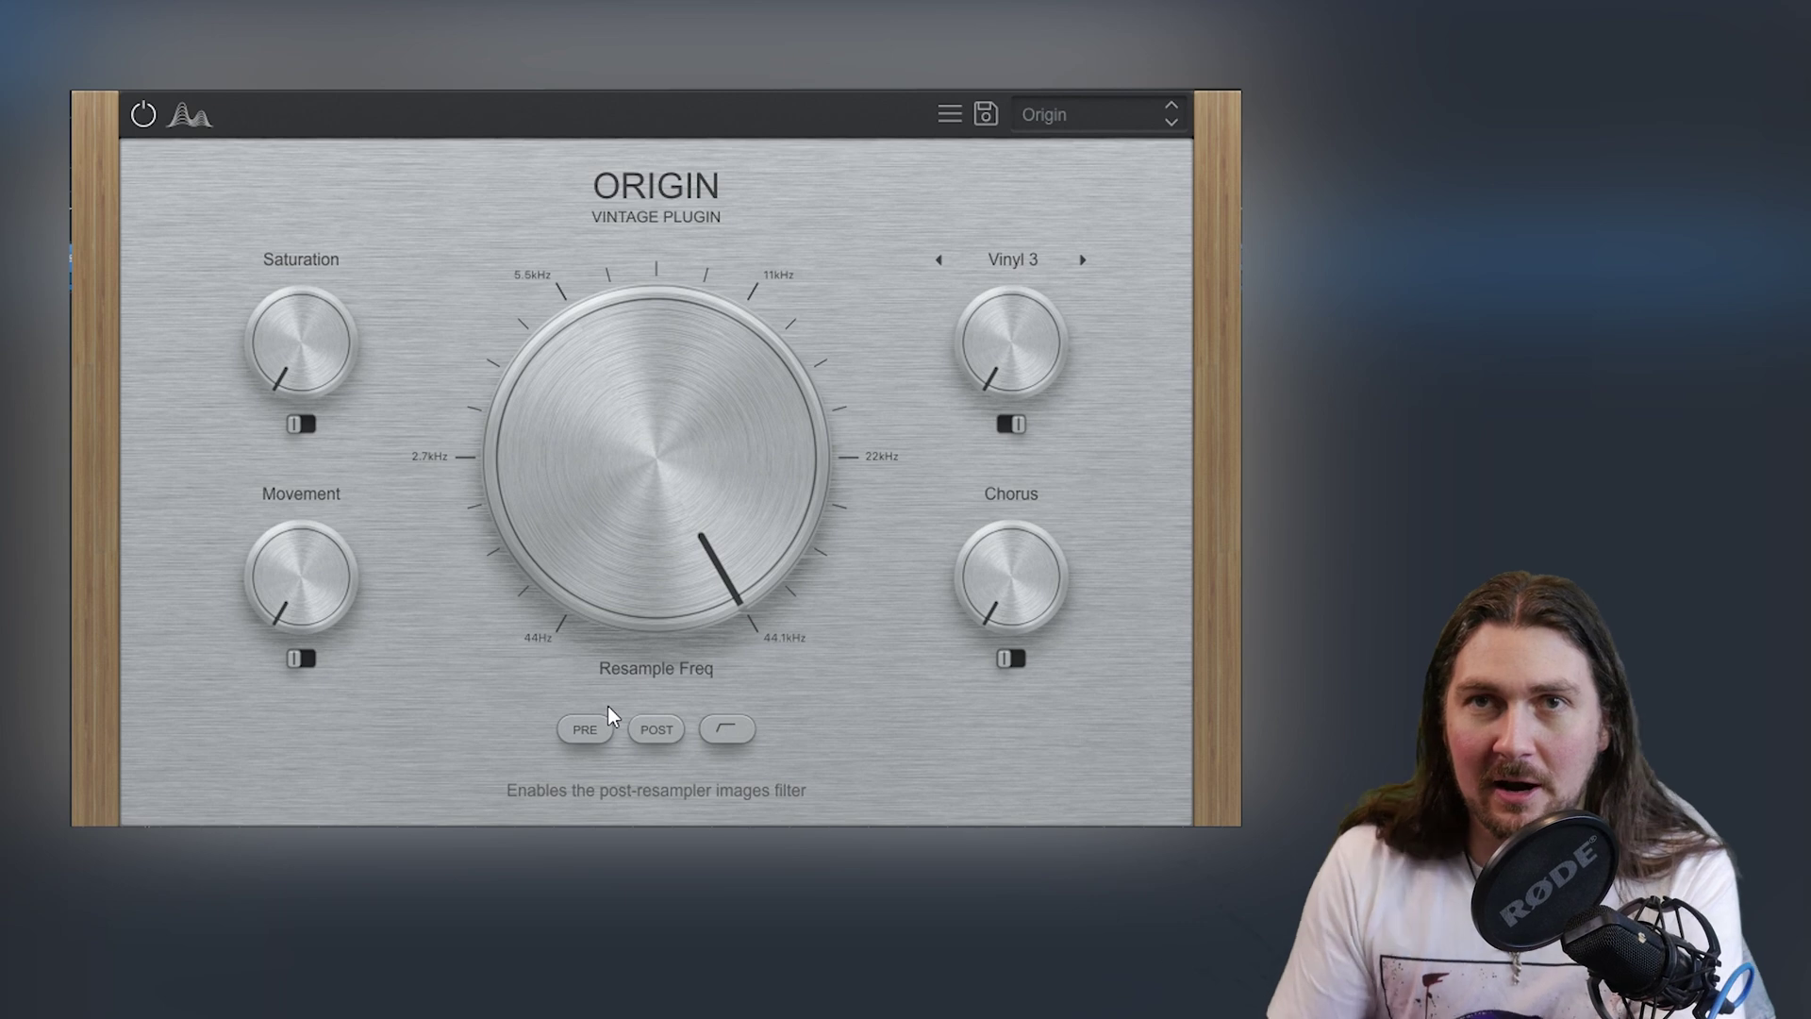
Step: Lower the resample frequency to about 11 kHz, return it to 44100 Hz and enable the pre-resampler filter
left_click_drag(700, 347, 652, 460)
left_click_drag(570, 346, 579, 367)
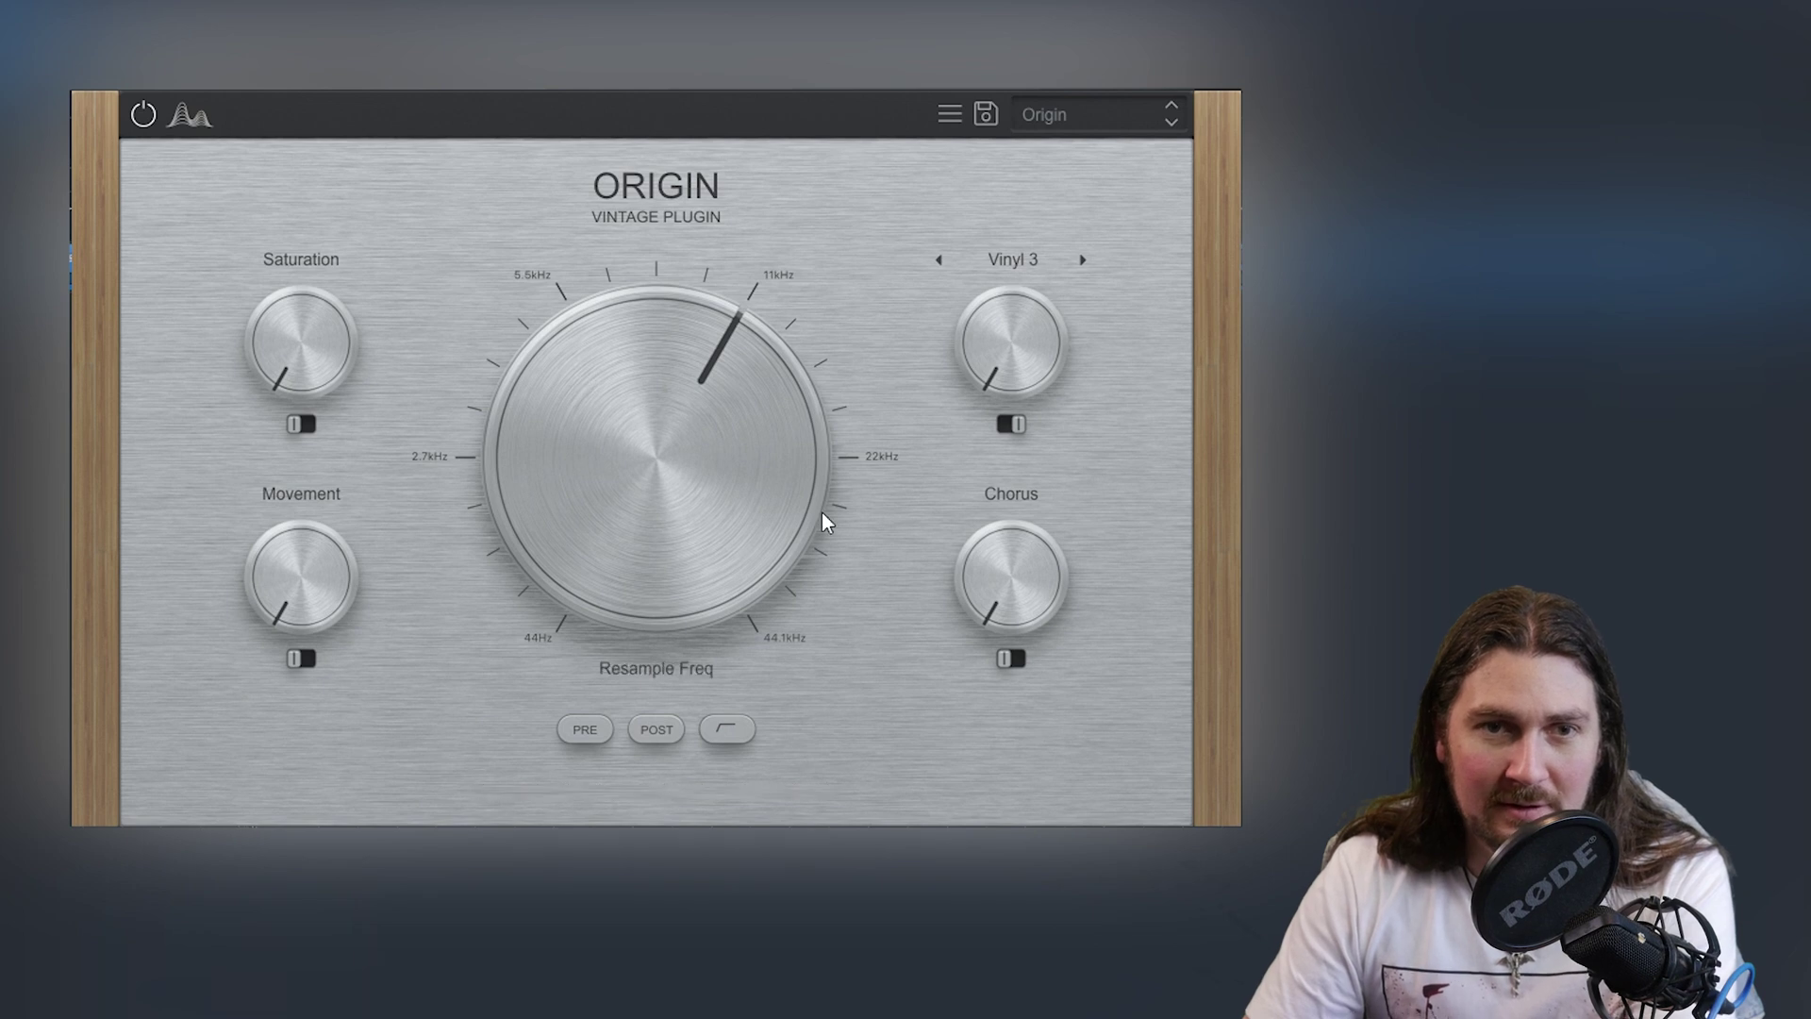
left_click_drag(665, 322, 527, 248)
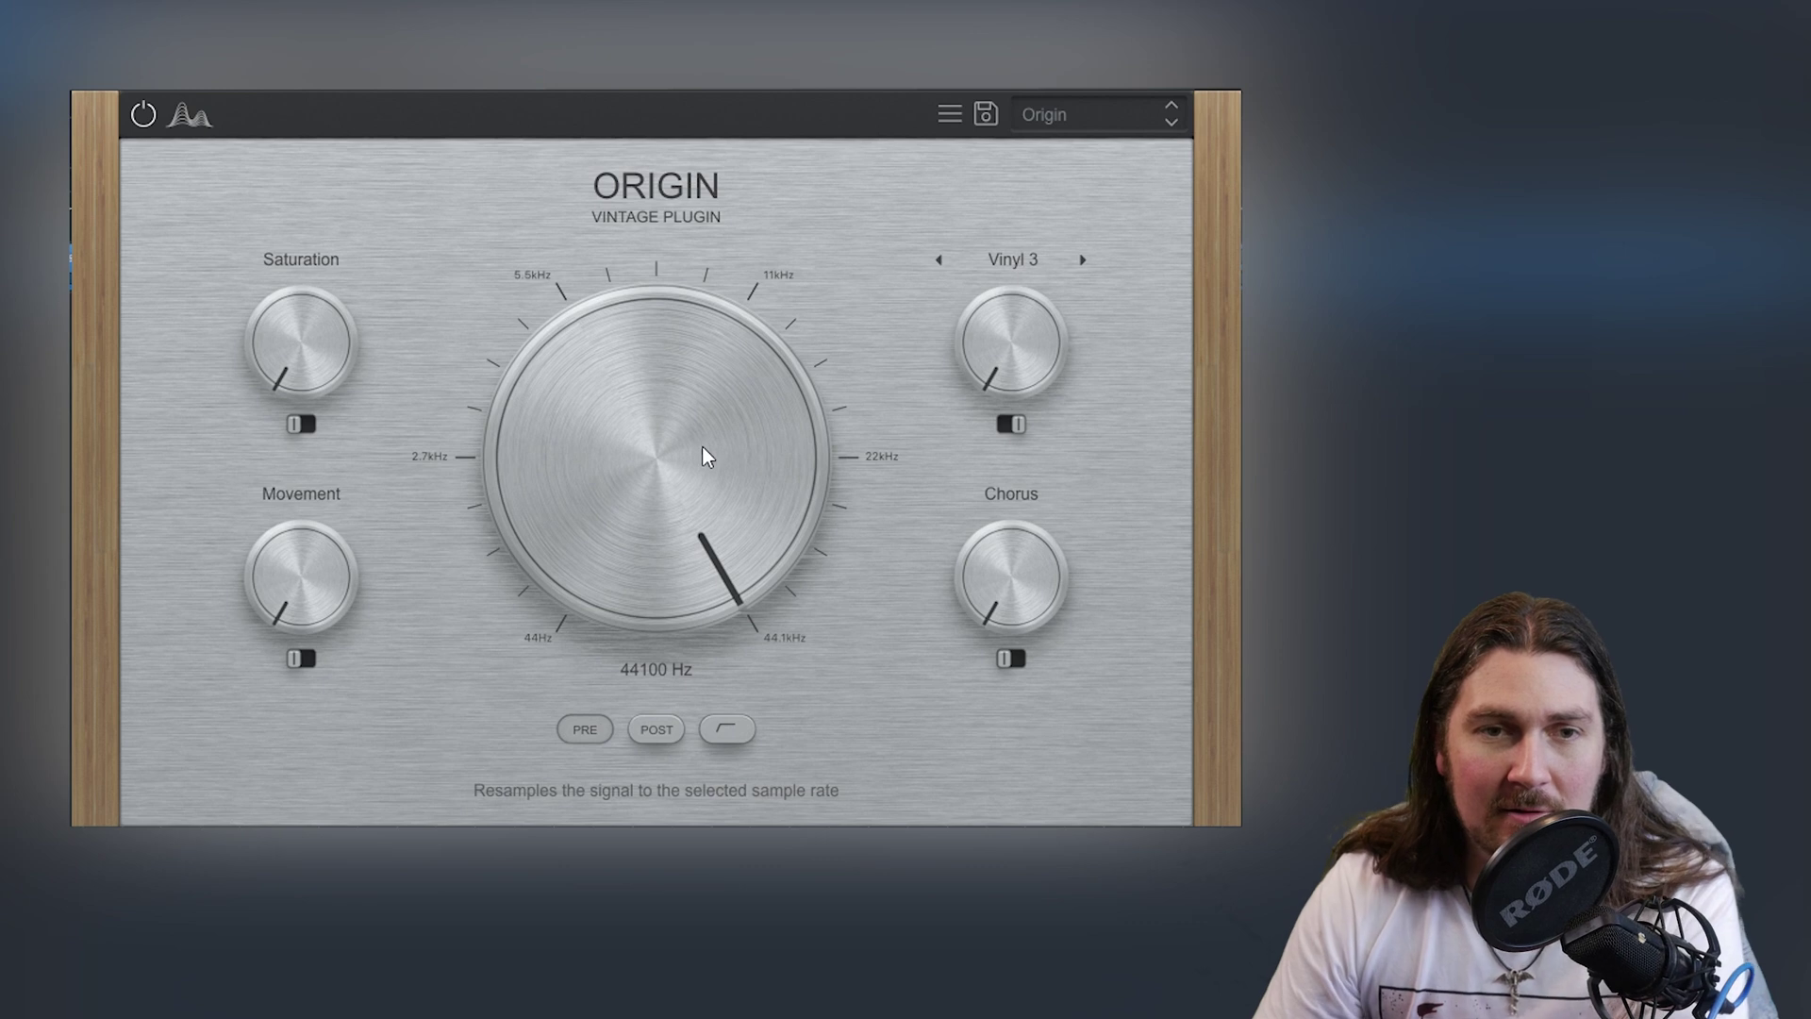
Step: Sweep the resample frequency from below 2.7 kHz through 9790 Hz to 44100 Hz, replacing the pre filter with the post filter
left_click_drag(696, 413, 619, 678)
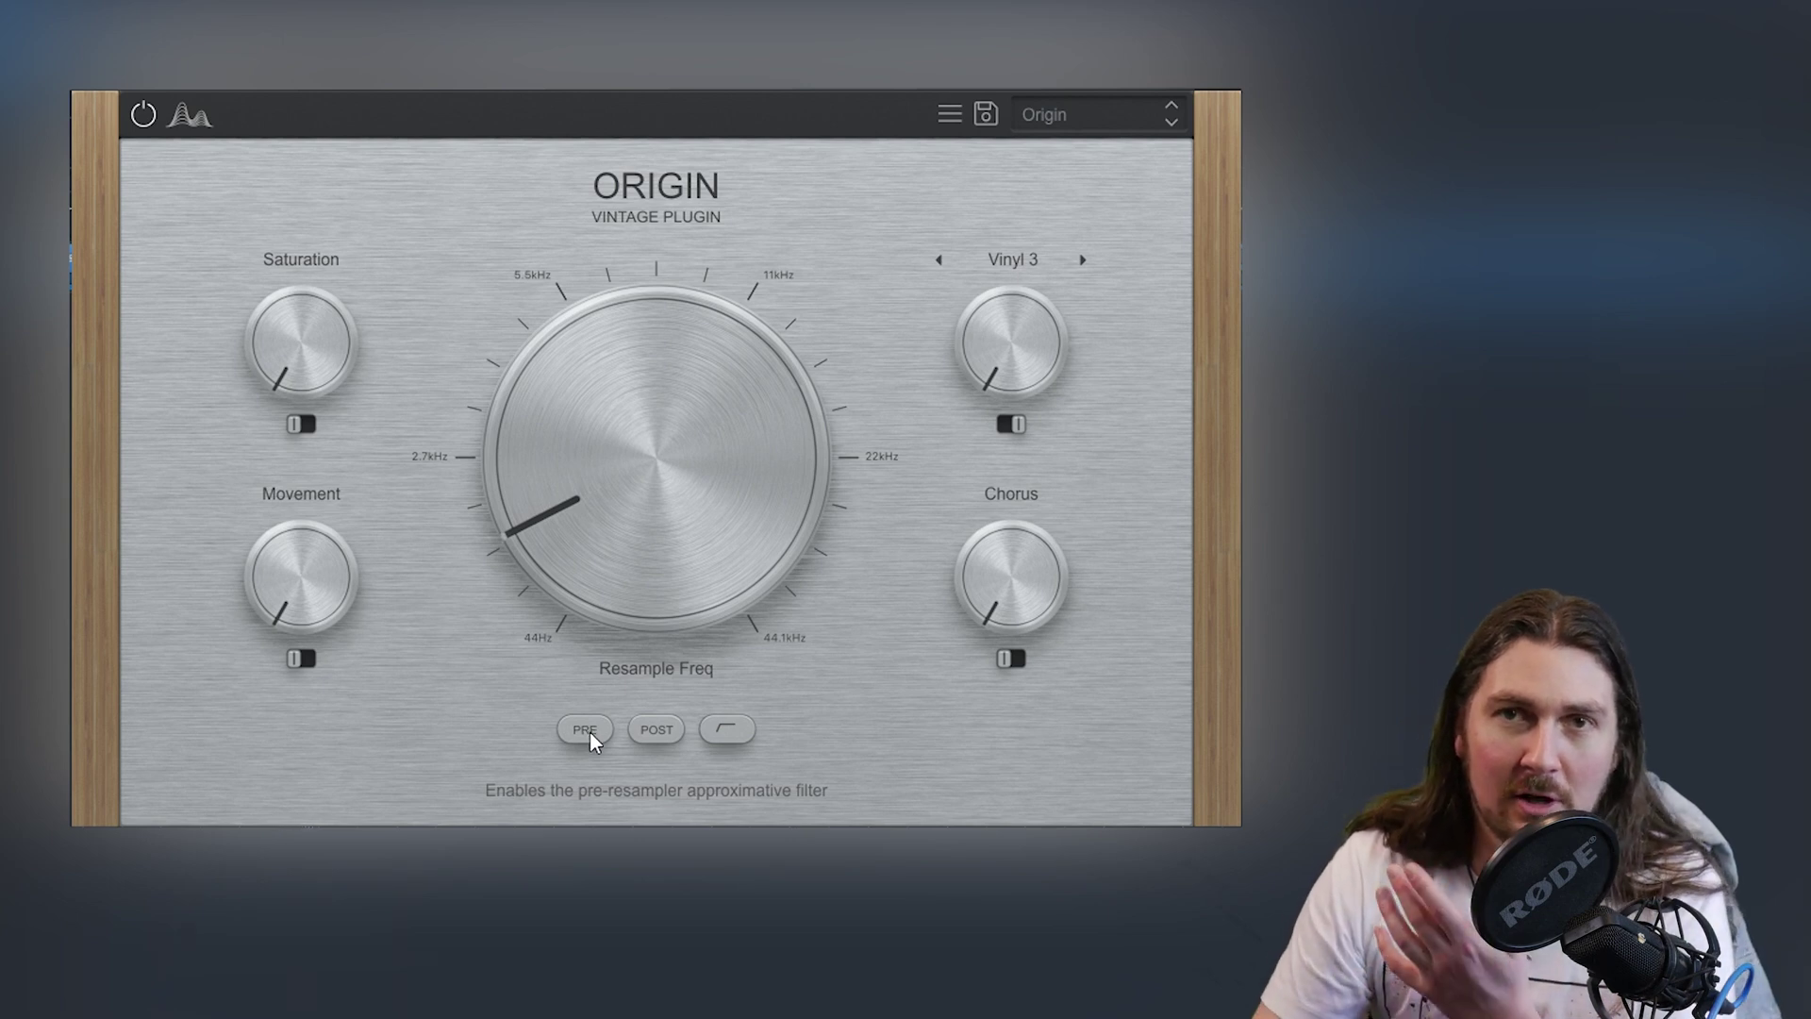
left_click_drag(614, 583, 606, 450)
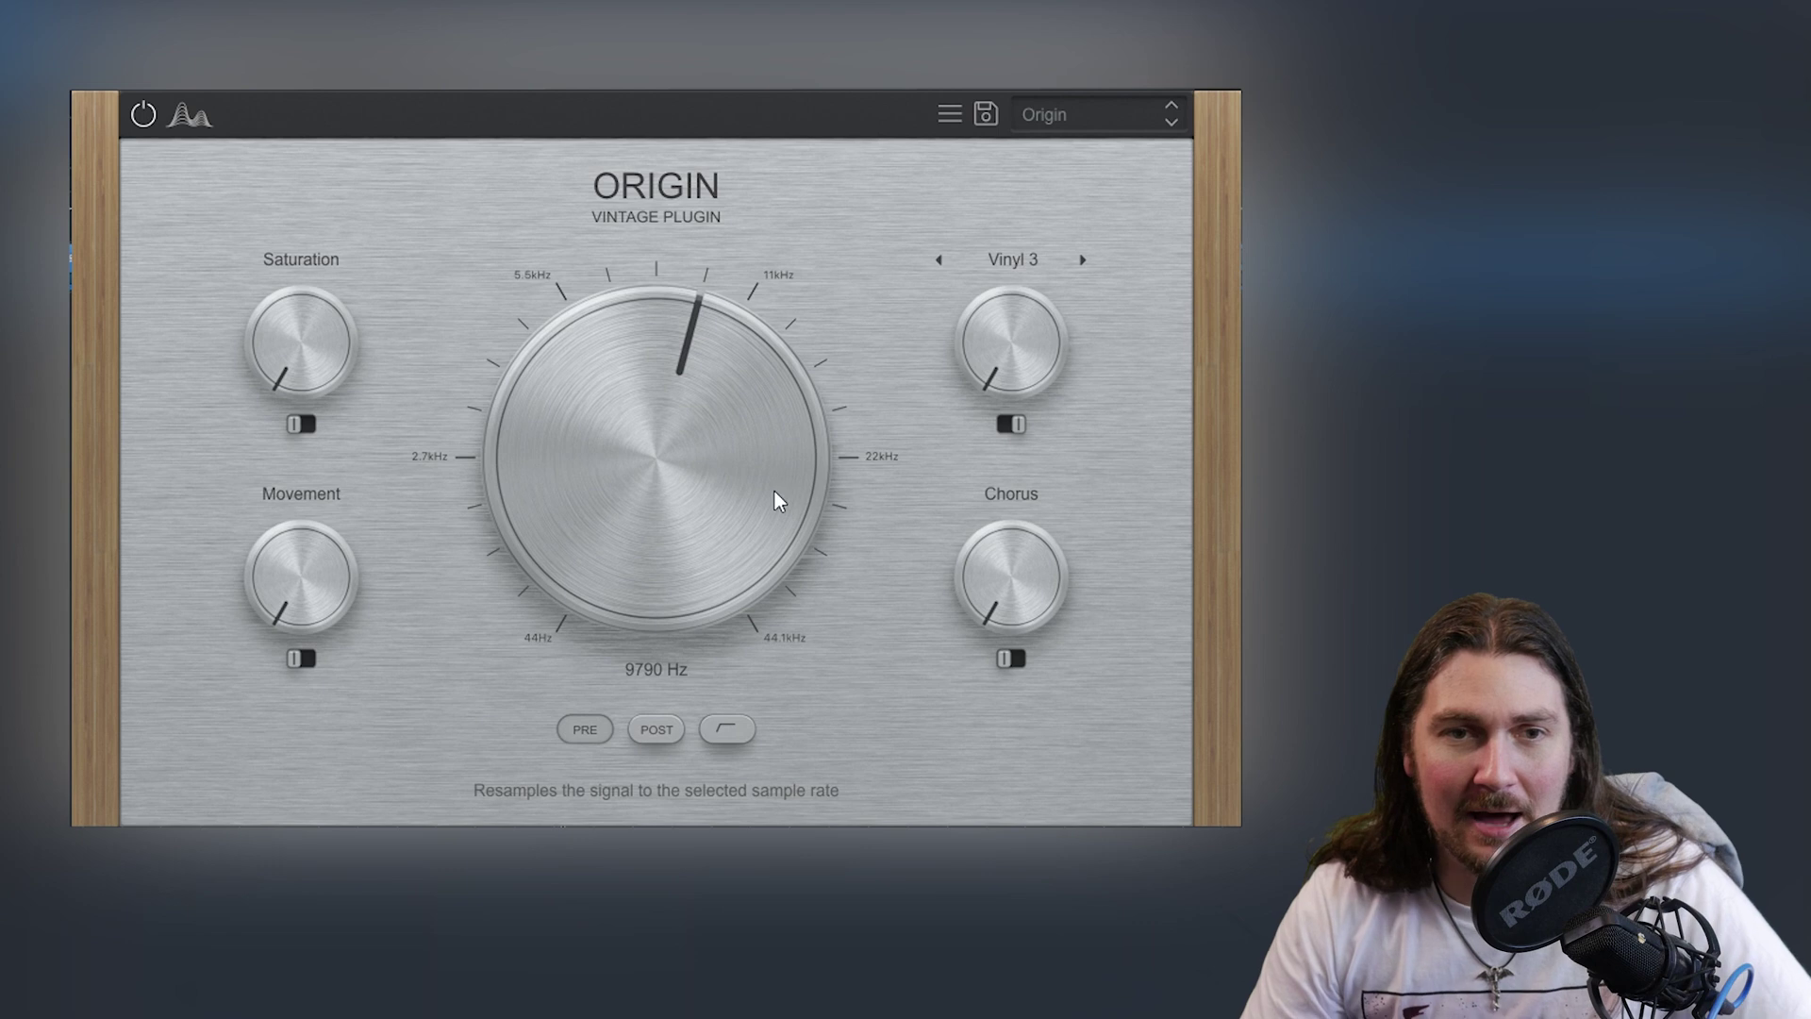
left_click_drag(775, 499, 767, 256)
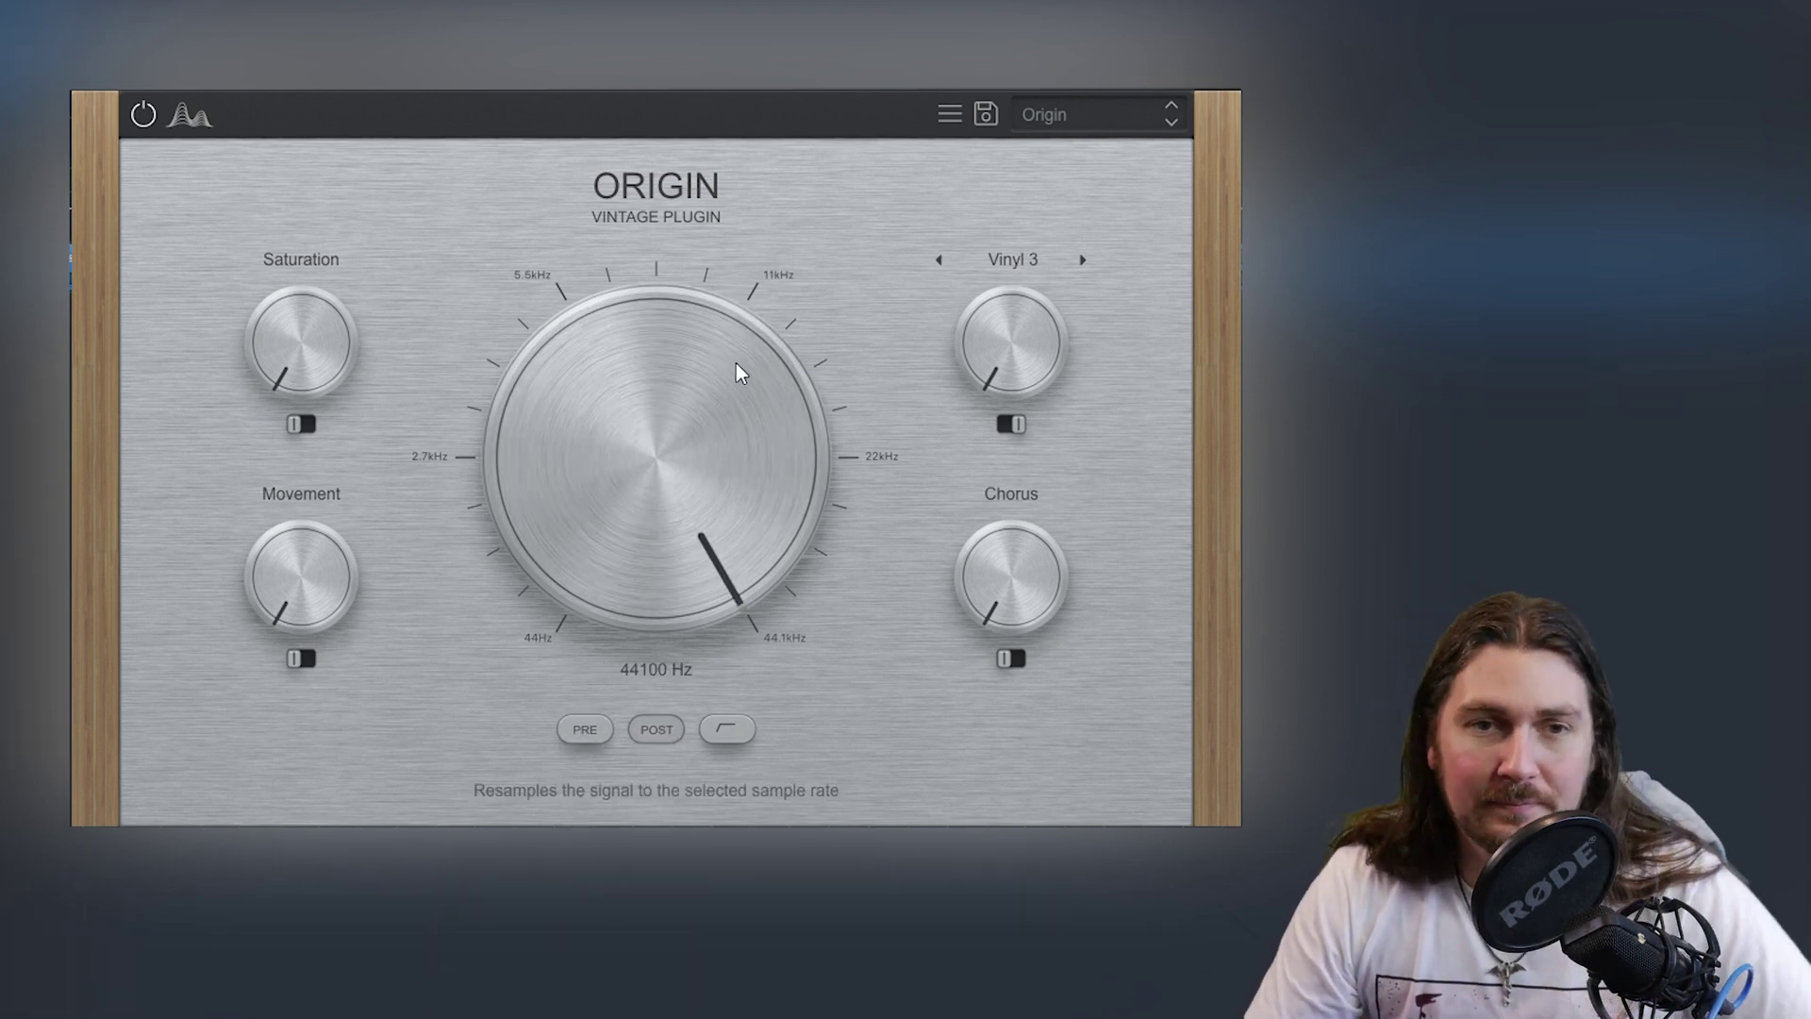
Step: Sweep the resample frequency through about 1667 Hz and 14959 Hz, settling at about 5.5 kHz with the post and high-pass filters enabled
left_click_drag(691, 357, 584, 736)
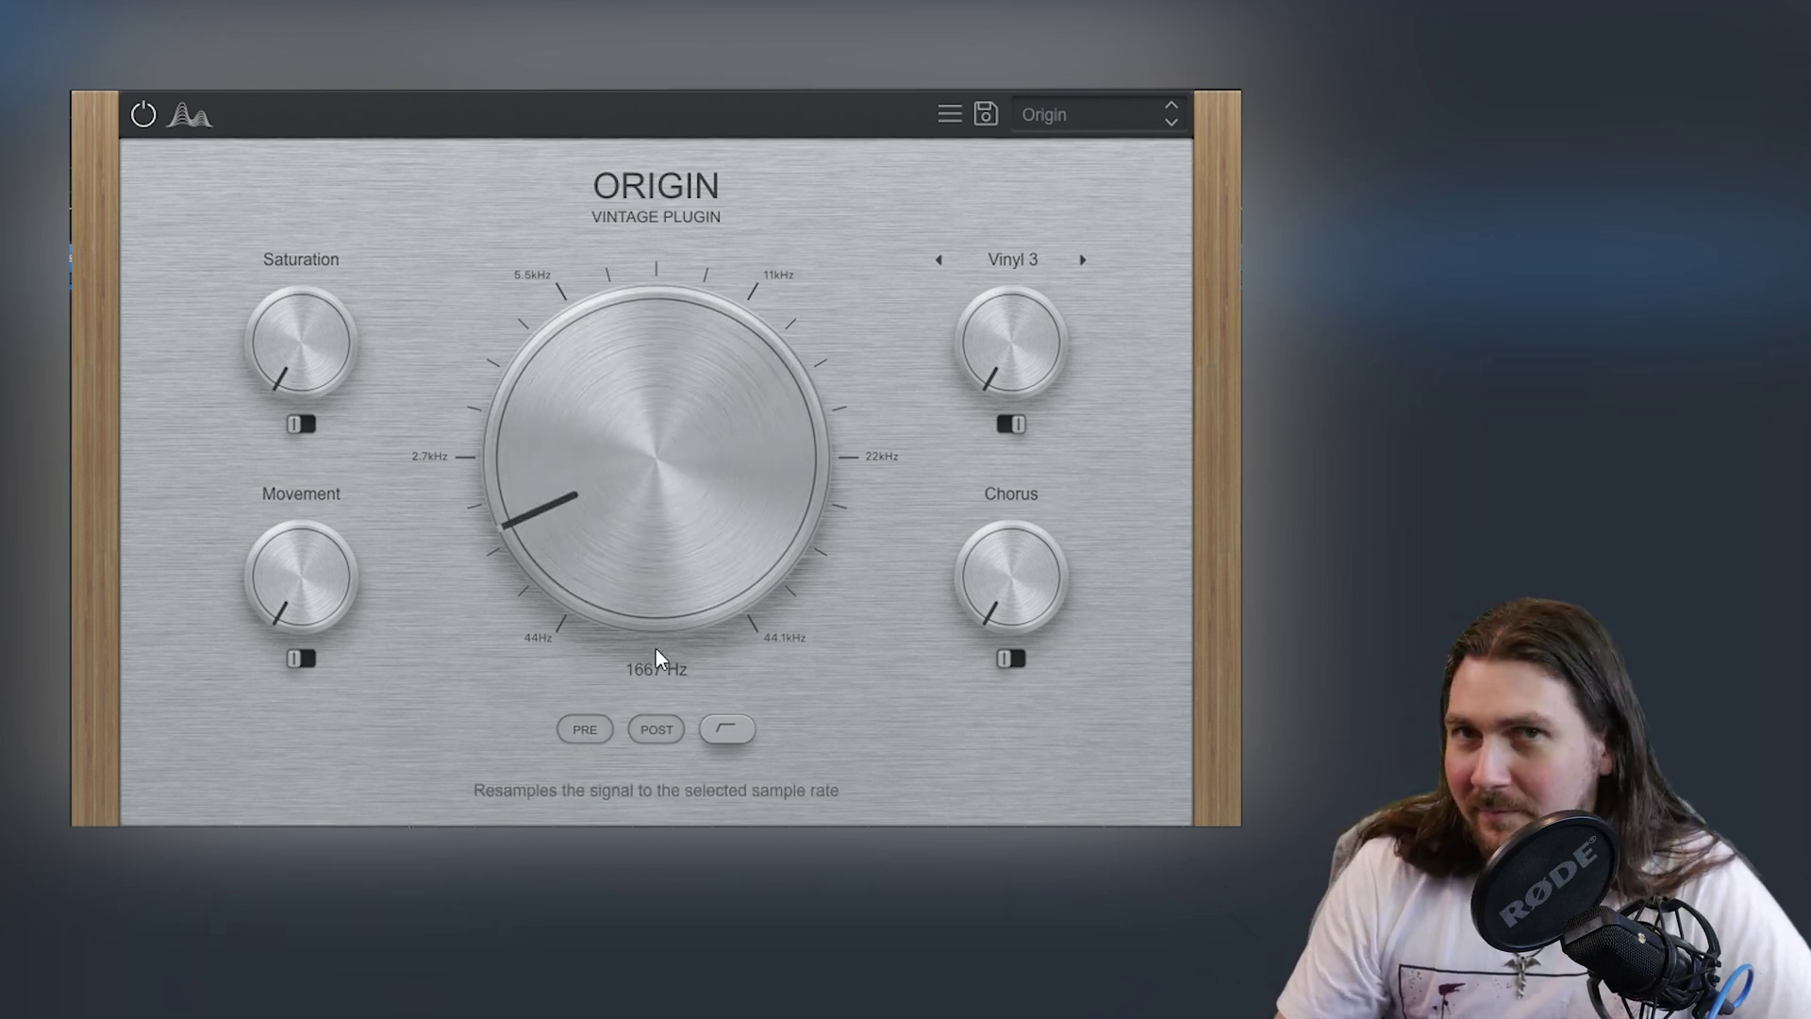
left_click_drag(668, 534, 638, 677)
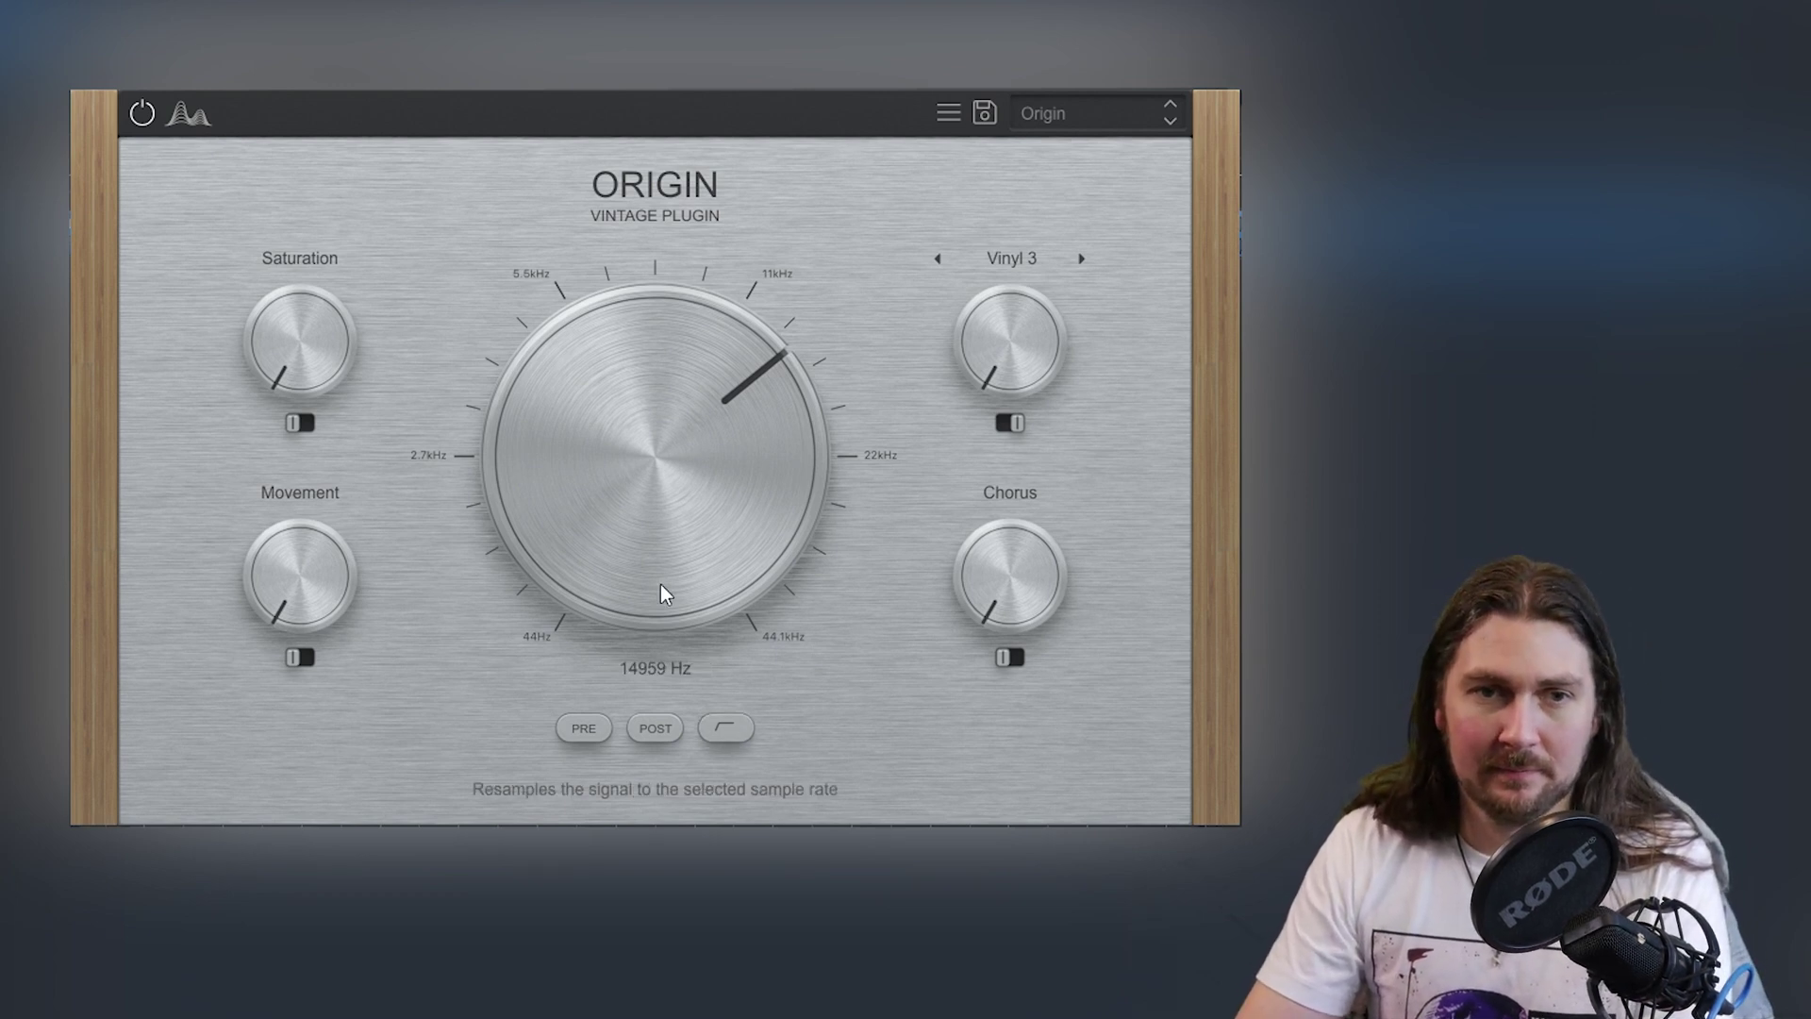
mouse_move(625, 551)
left_mouse_down()
mouse_move(666, 398)
mouse_move(684, 448)
mouse_move(656, 538)
left_mouse_up()
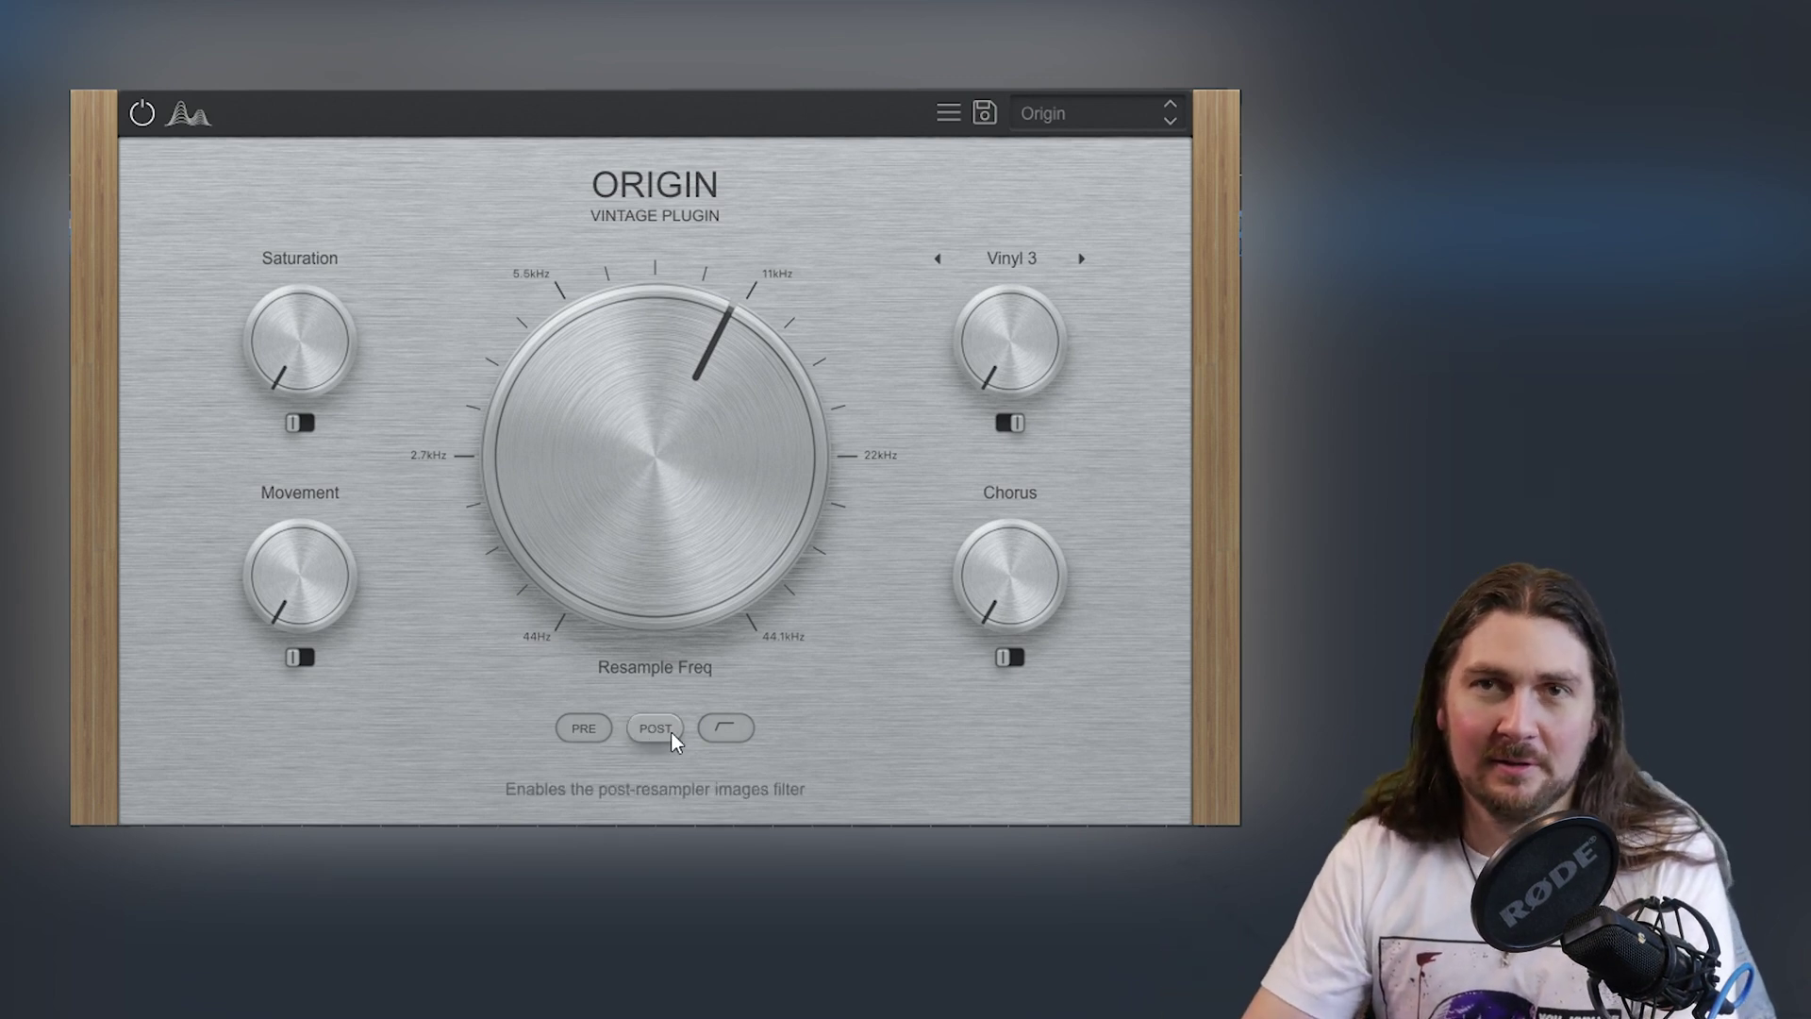
left_click_drag(489, 478, 479, 534)
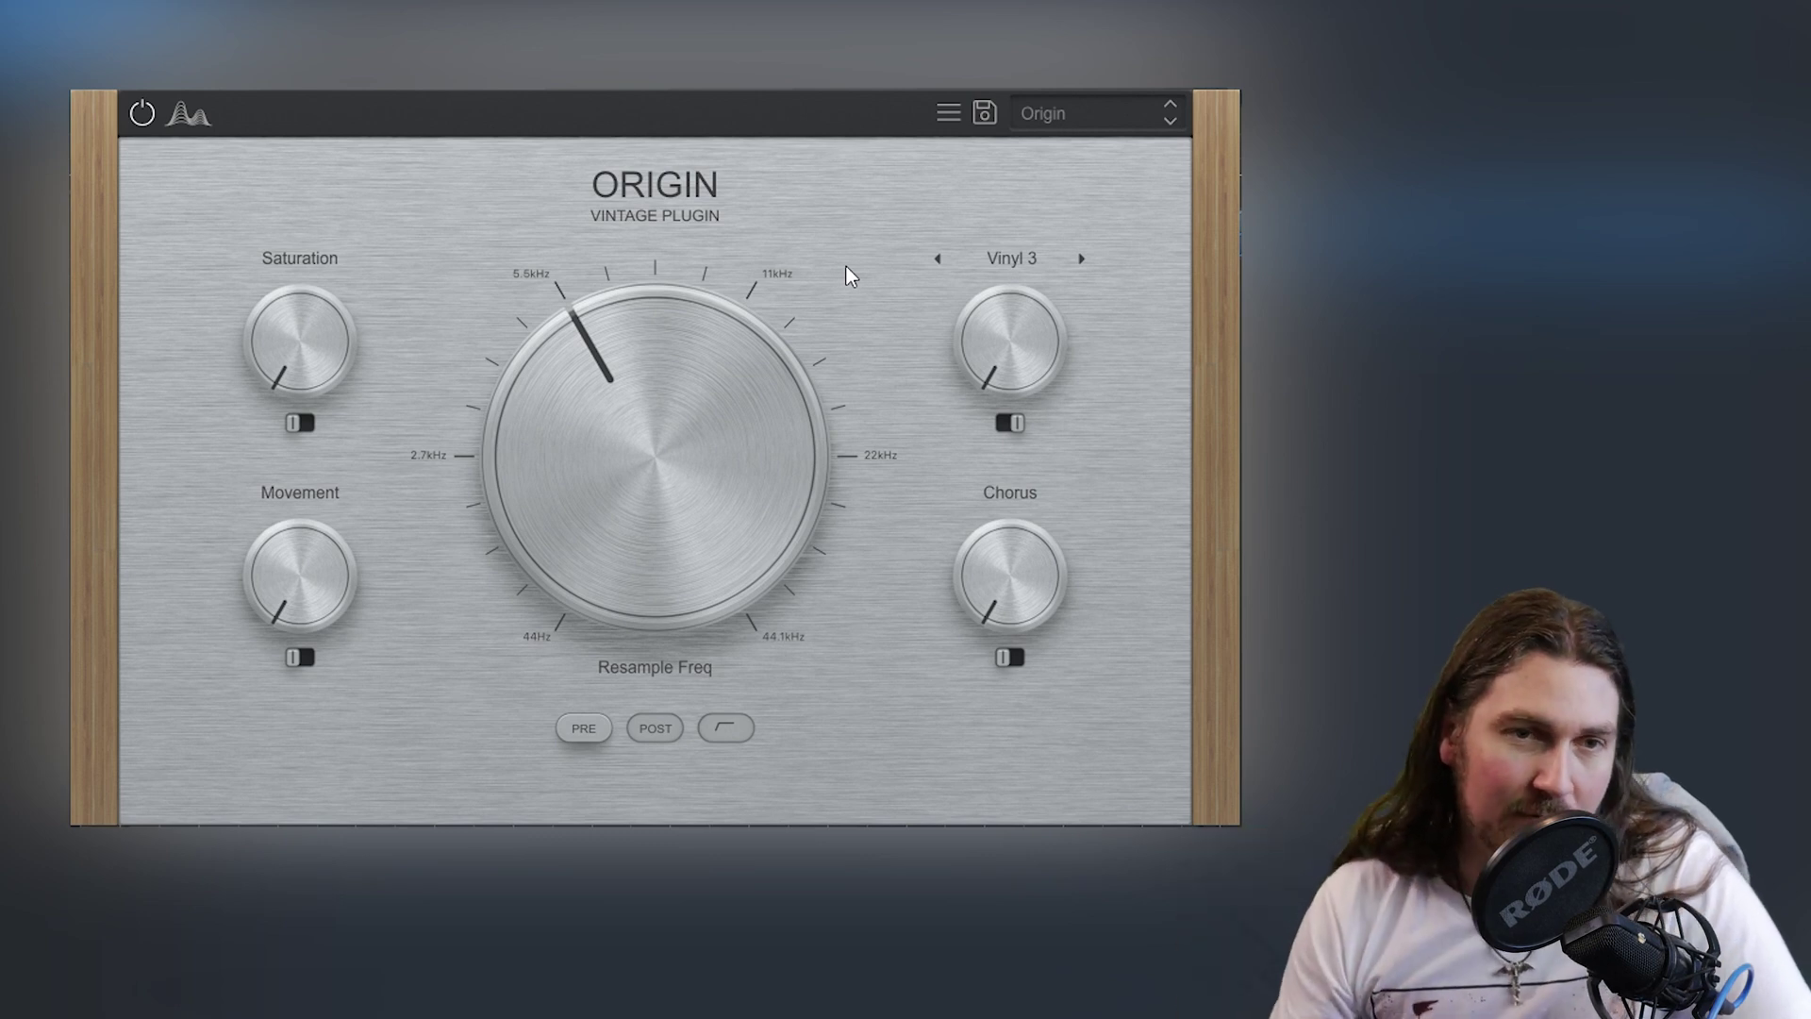
Step: Look through the available noise source types and try the noise's pre/post resampler switch, keeping Vinyl 3
mouse_move(735, 441)
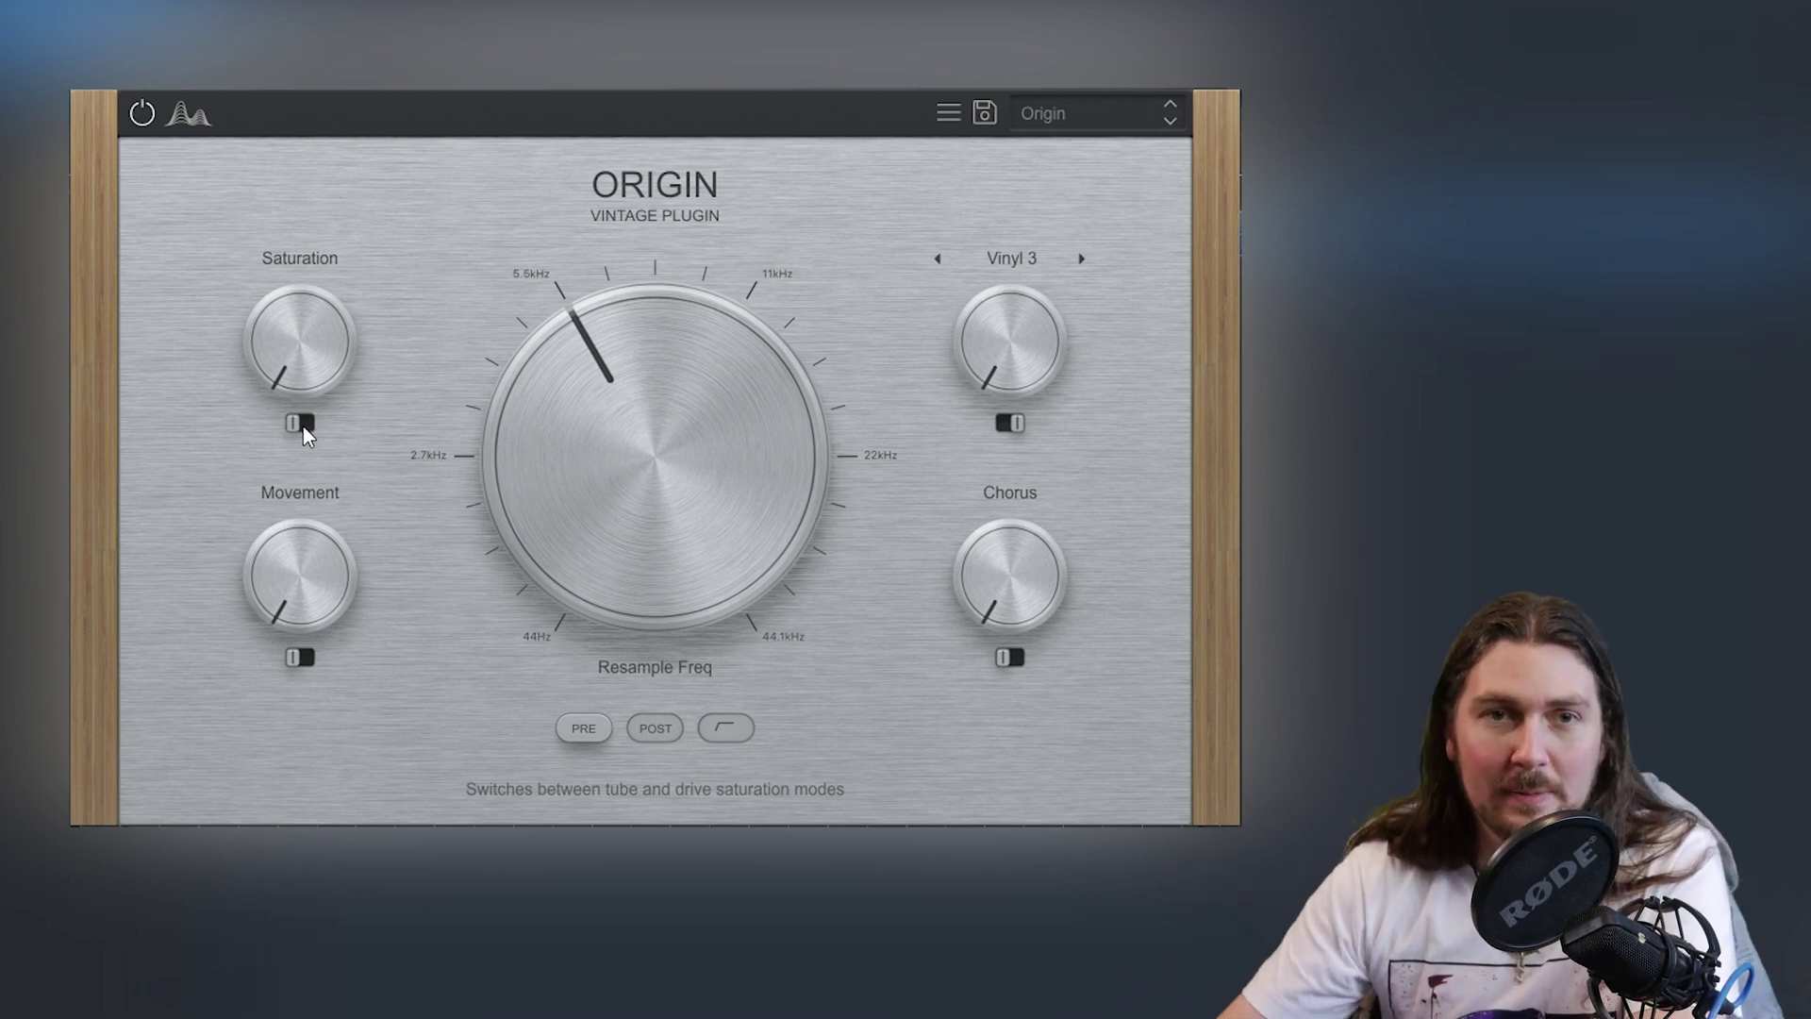
mouse_move(366, 258)
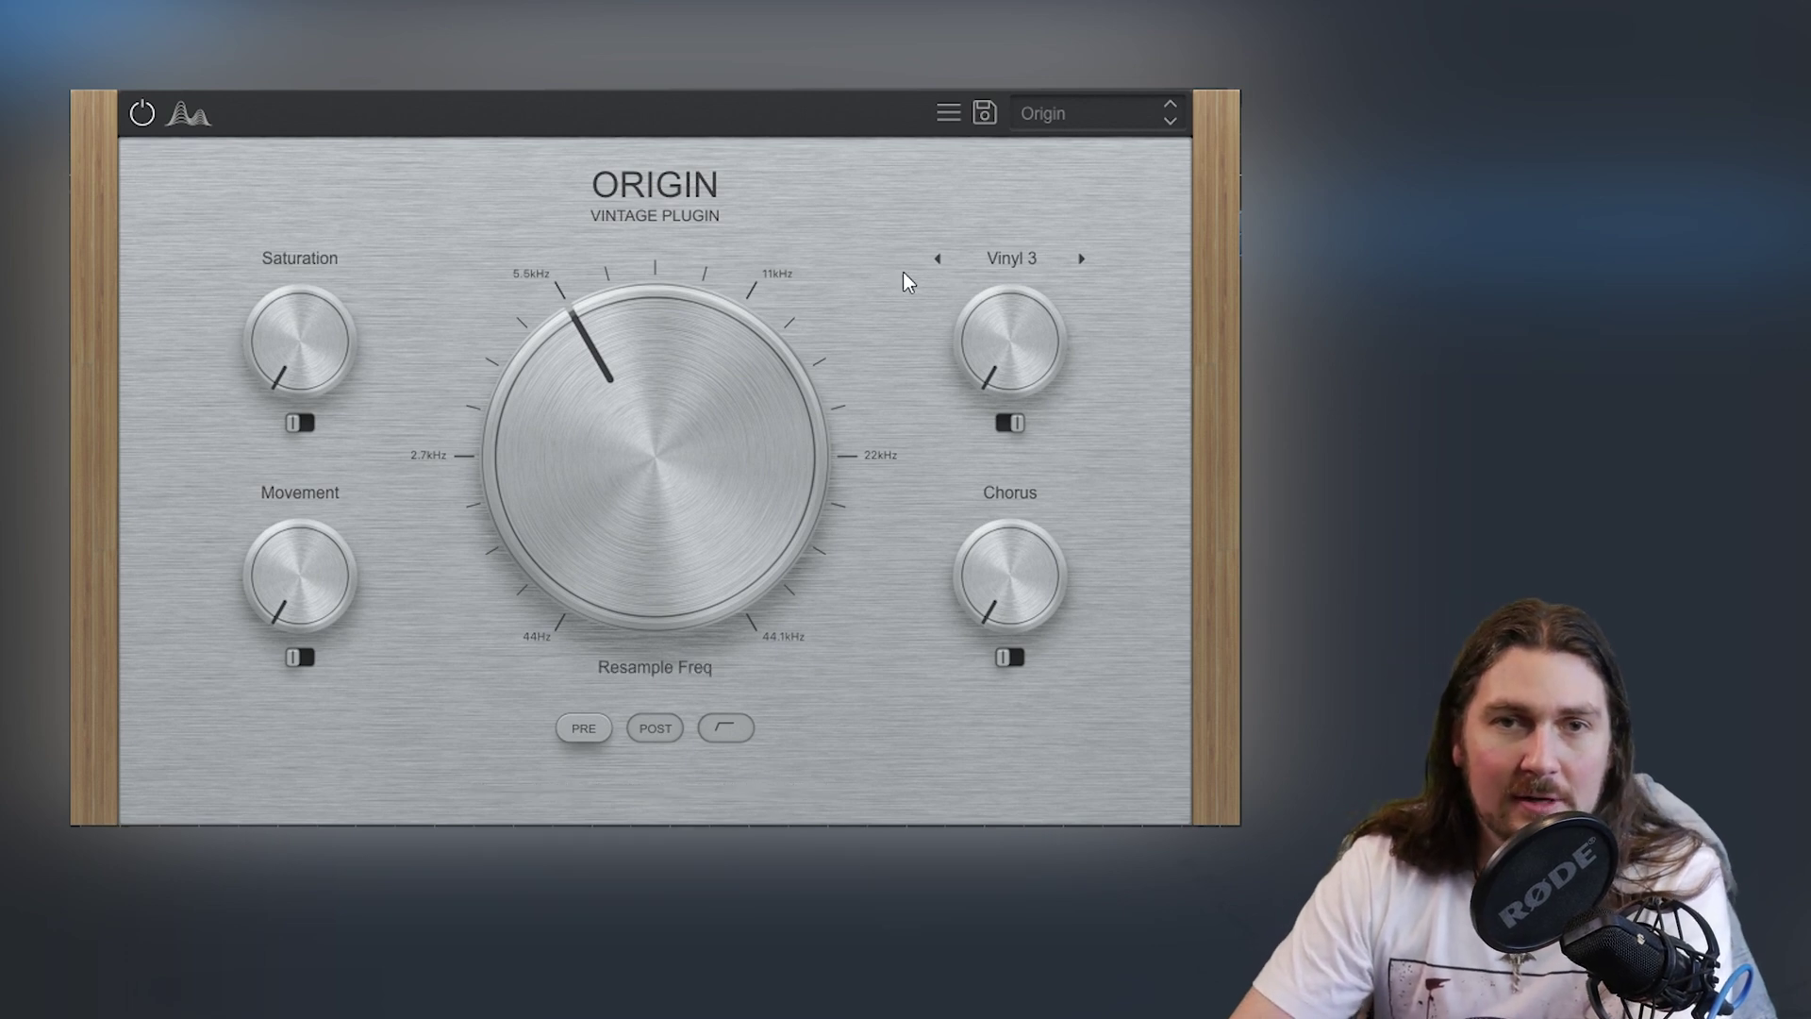
left_click(1008, 251)
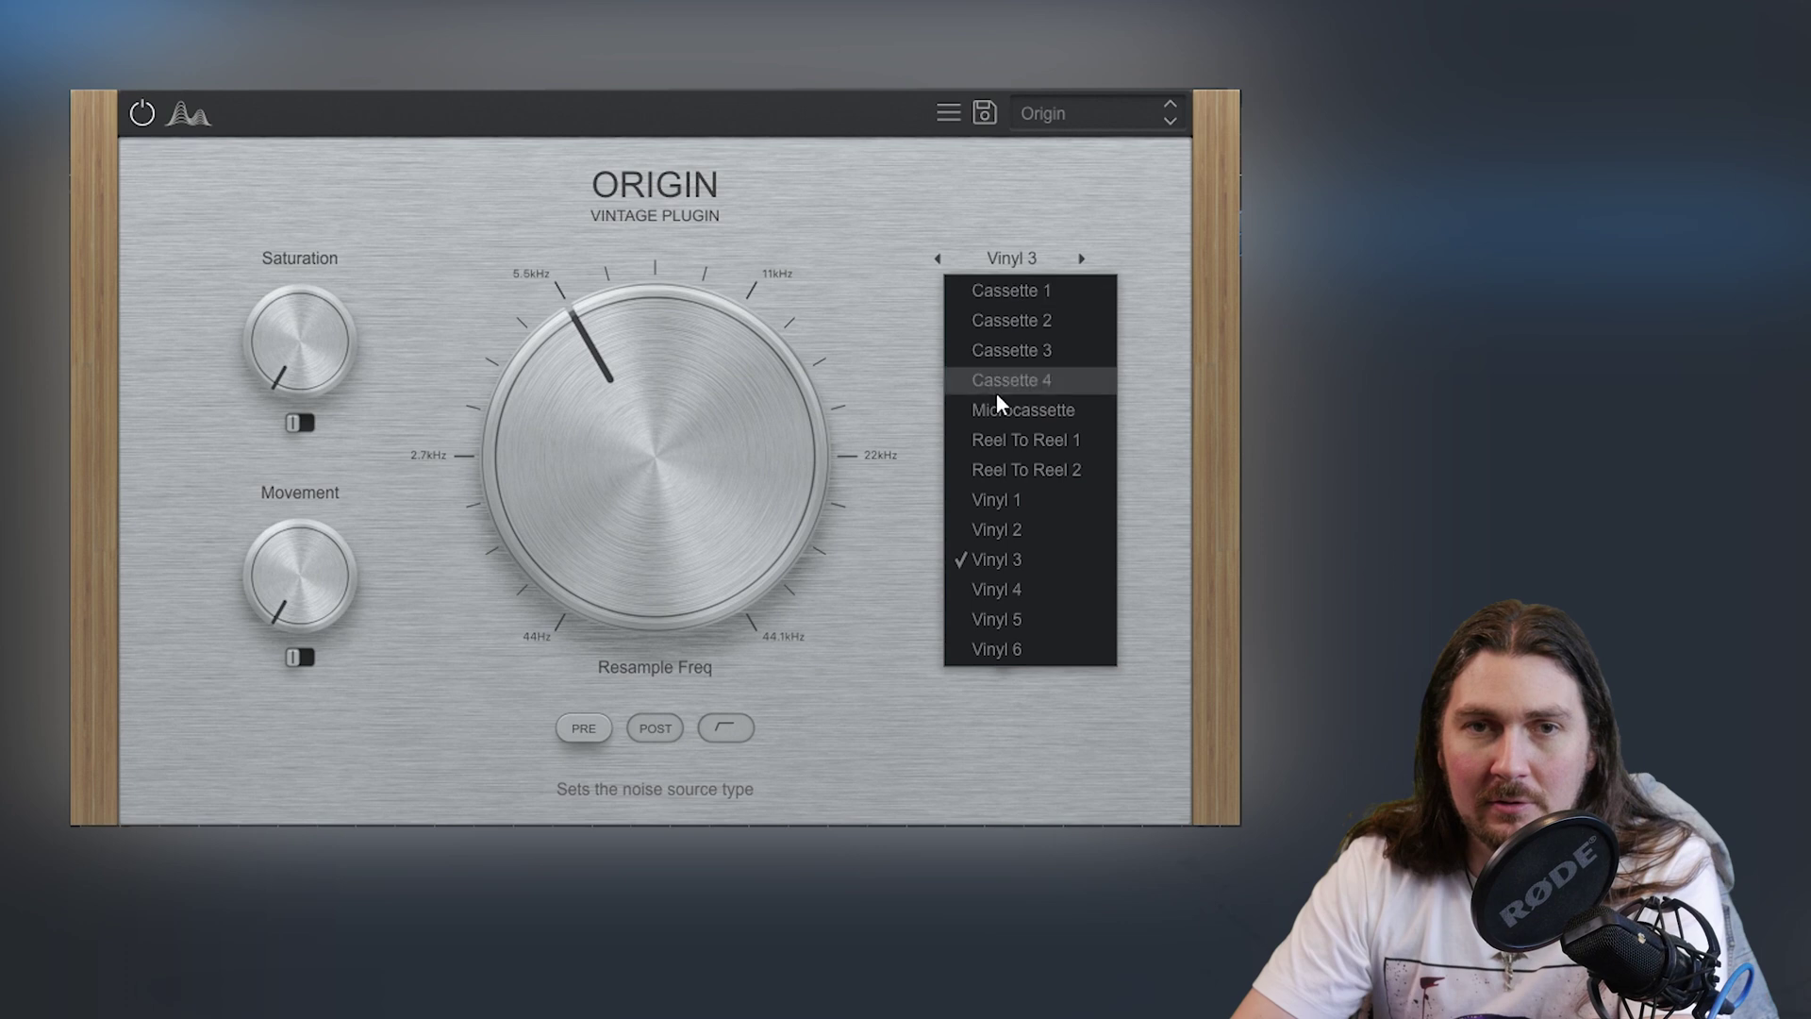
left_click(990, 185)
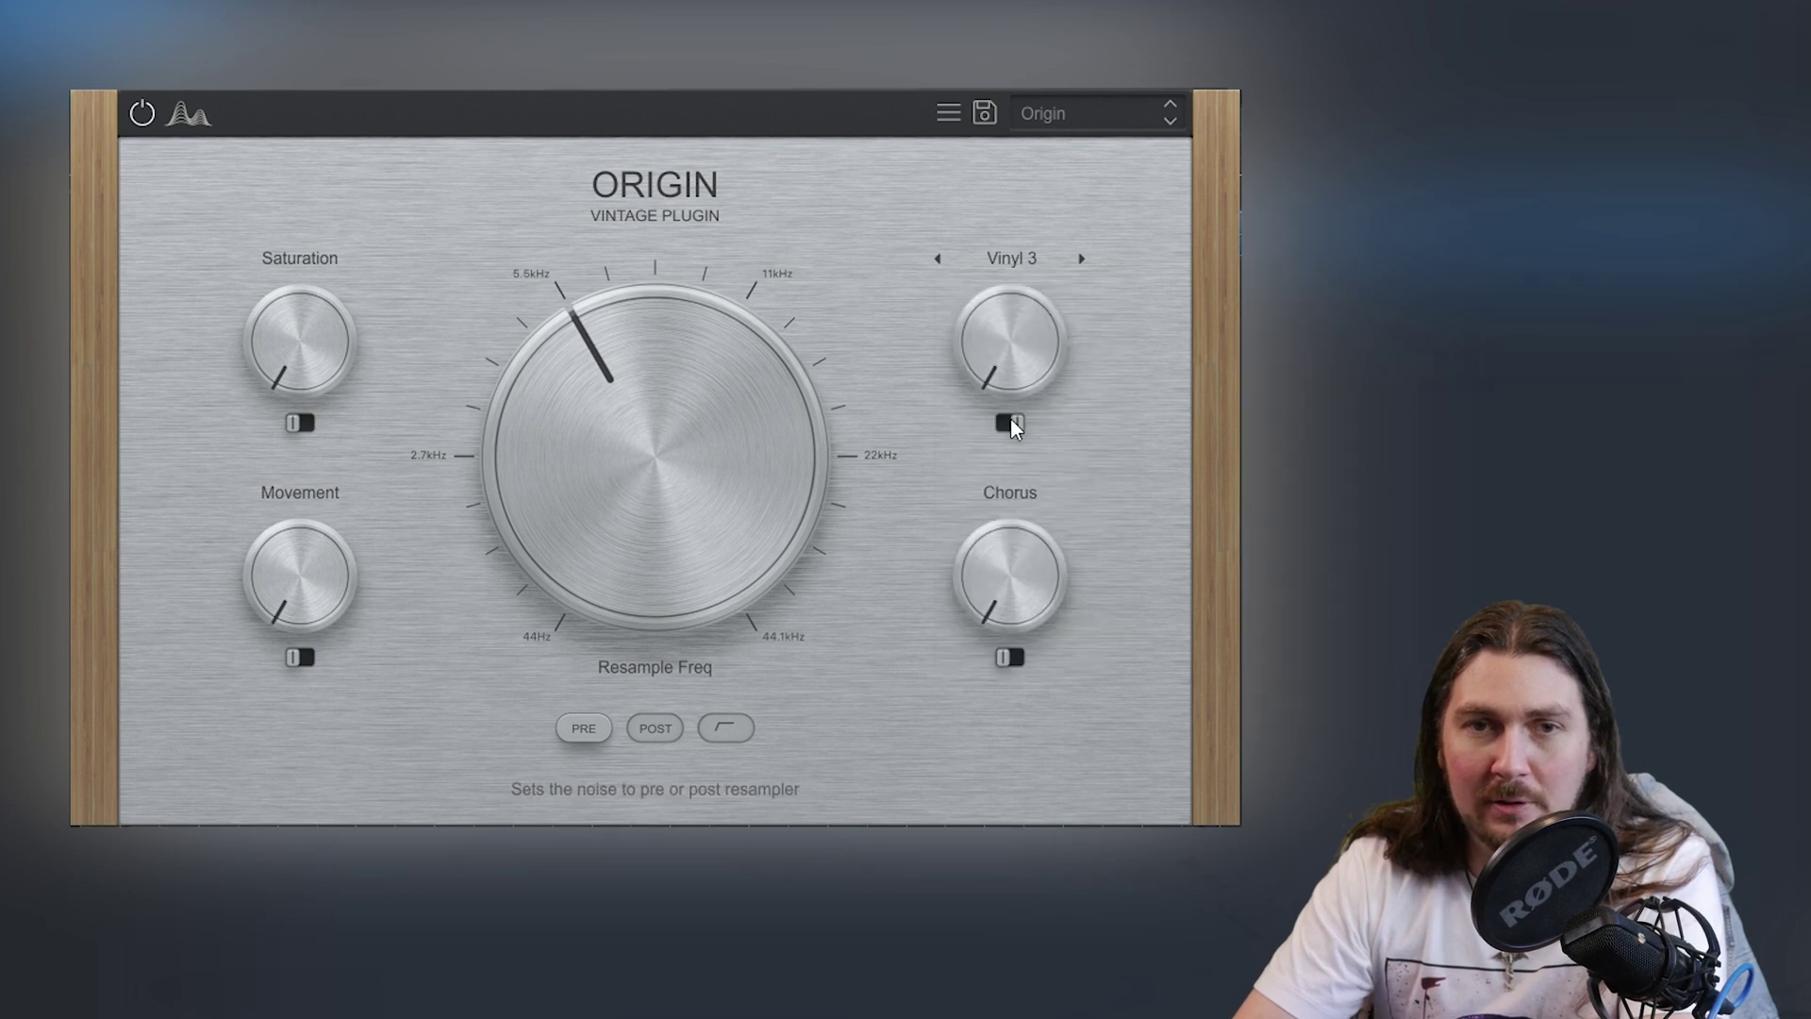
left_click(1007, 426)
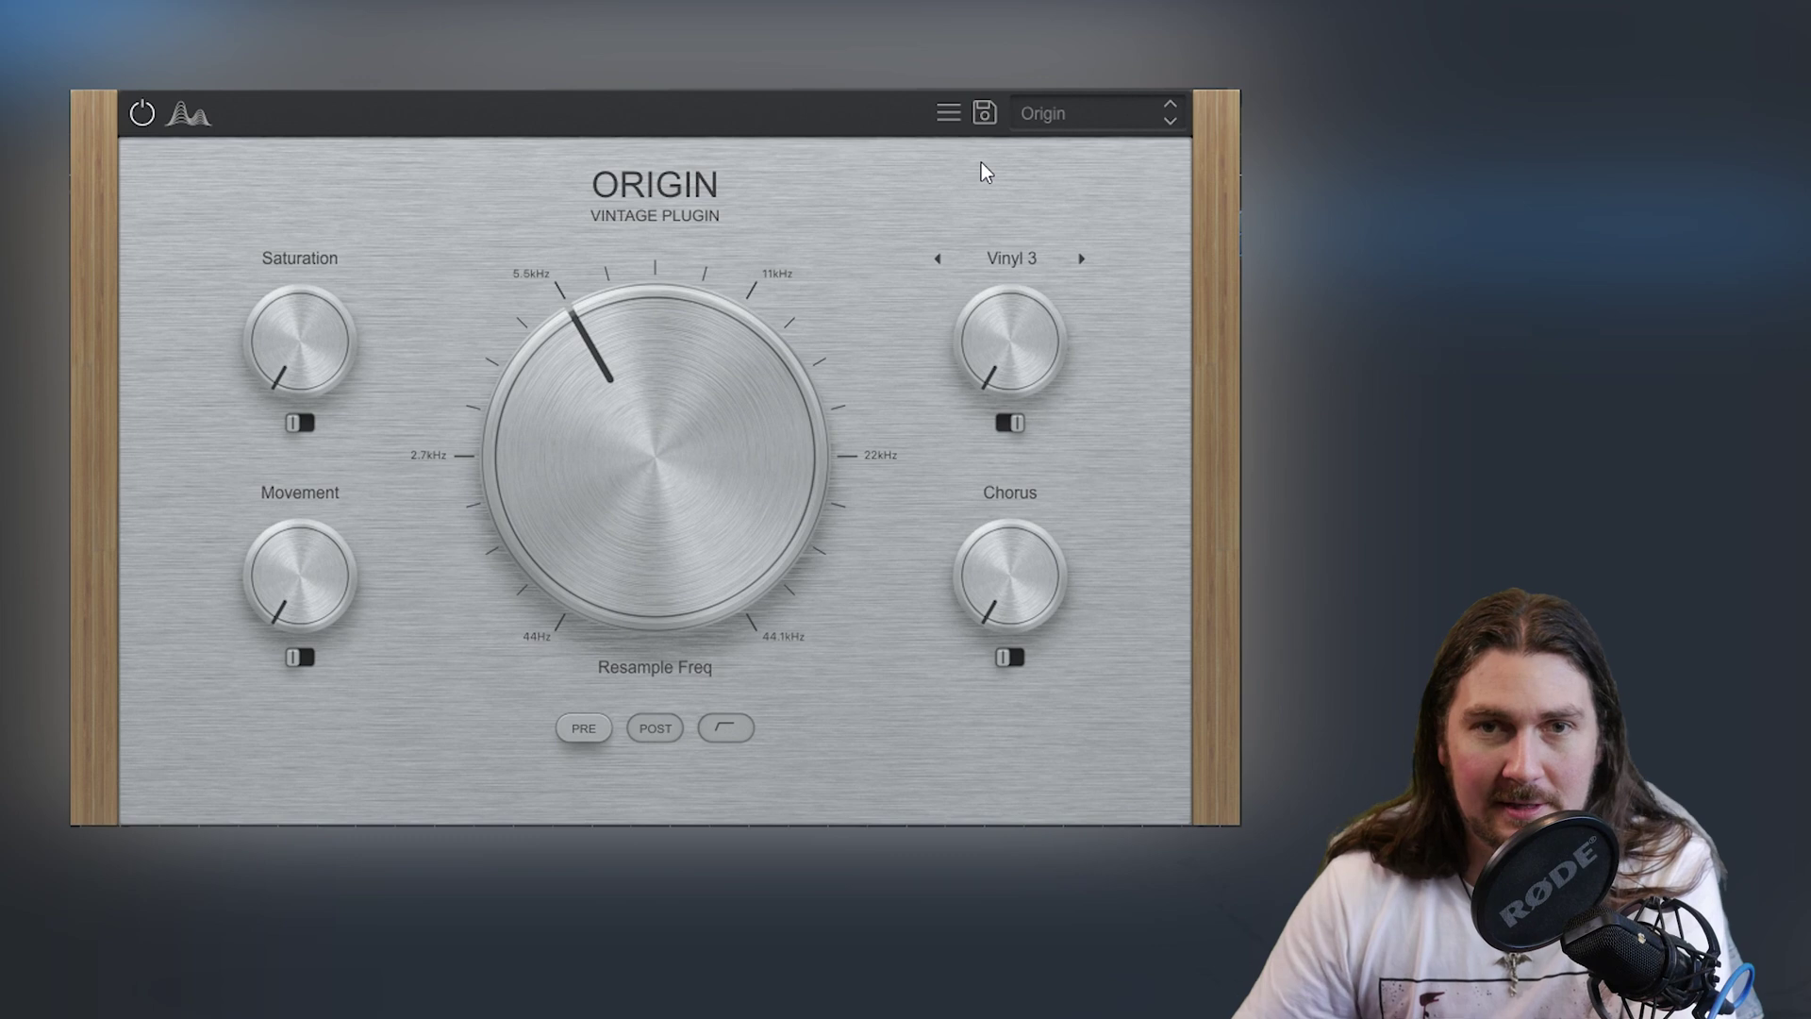
Step: Switch the movement effect to its other mode and reset the resample frequency to 44100 Hz
left_click(294, 657)
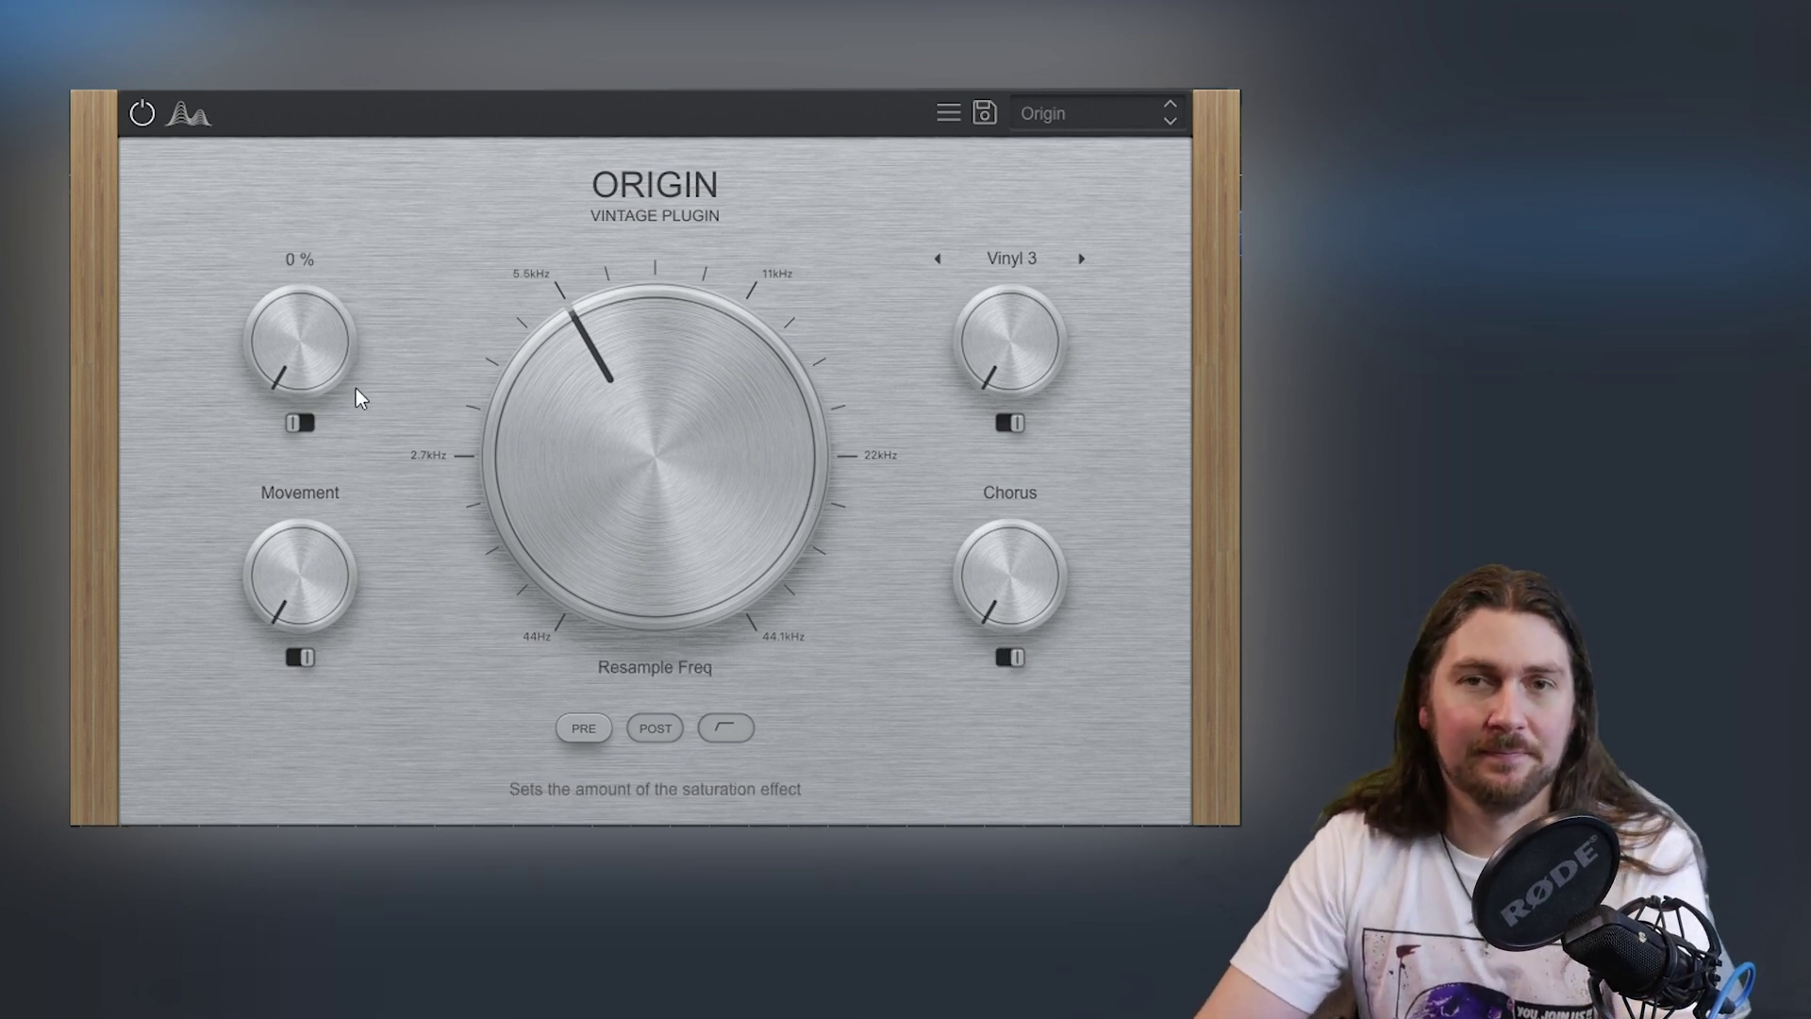
double_click(576, 605)
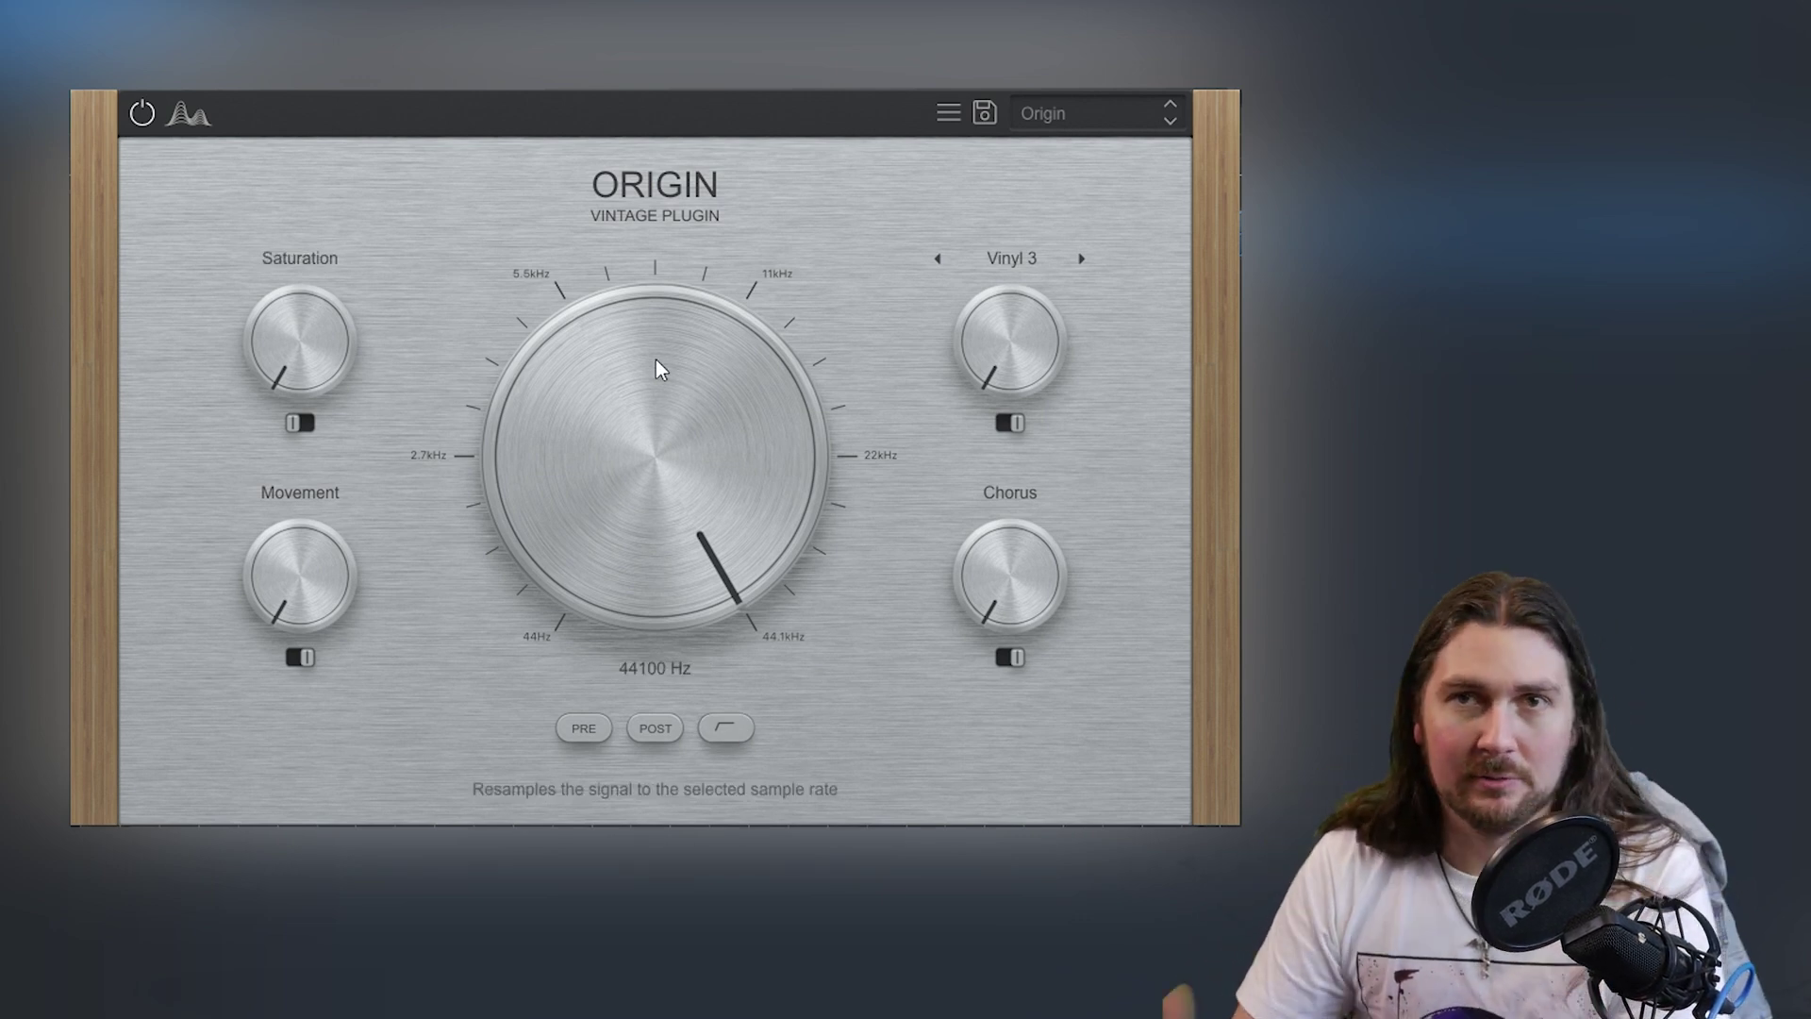
Step: Raise the saturation amount to its maximum and bring it back down to 42 %
left_click_drag(257, 356, 307, 103)
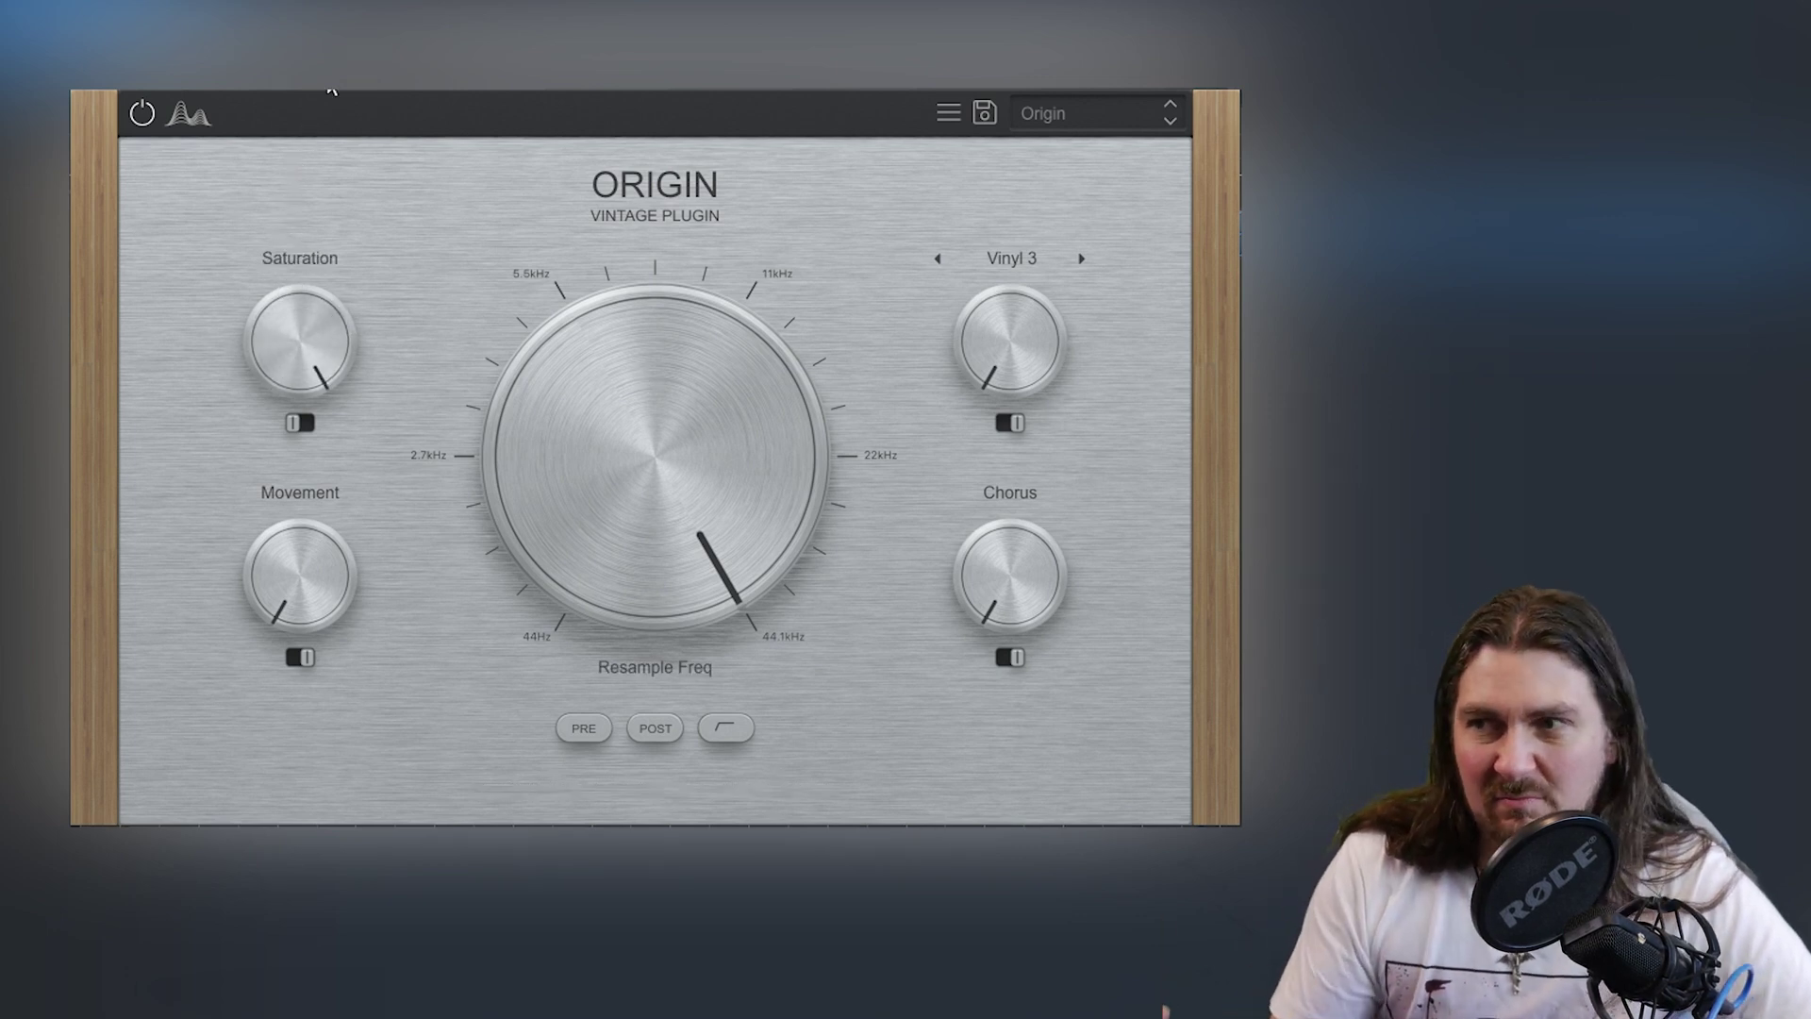
mouse_move(251, 314)
left_click_drag(325, 339, 327, 517)
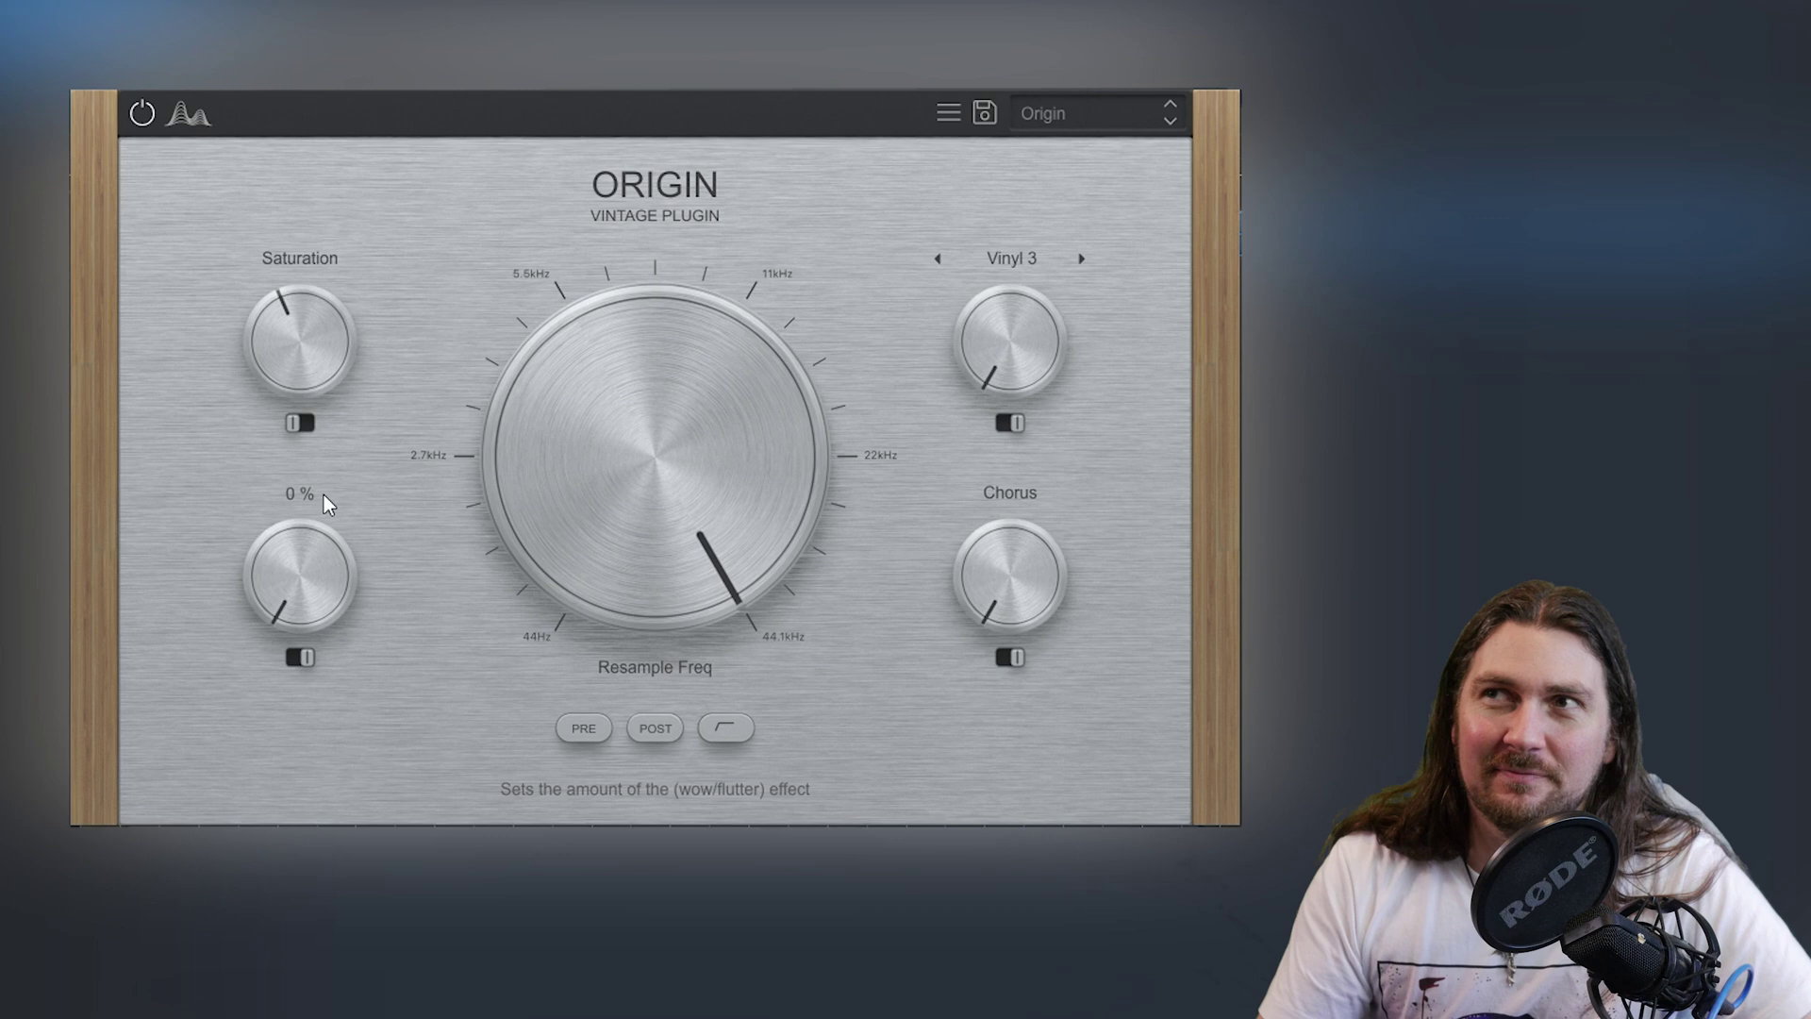
Step: Switch between the tube and drive saturation modes and raise the saturation amount to 85 %
left_click(302, 427)
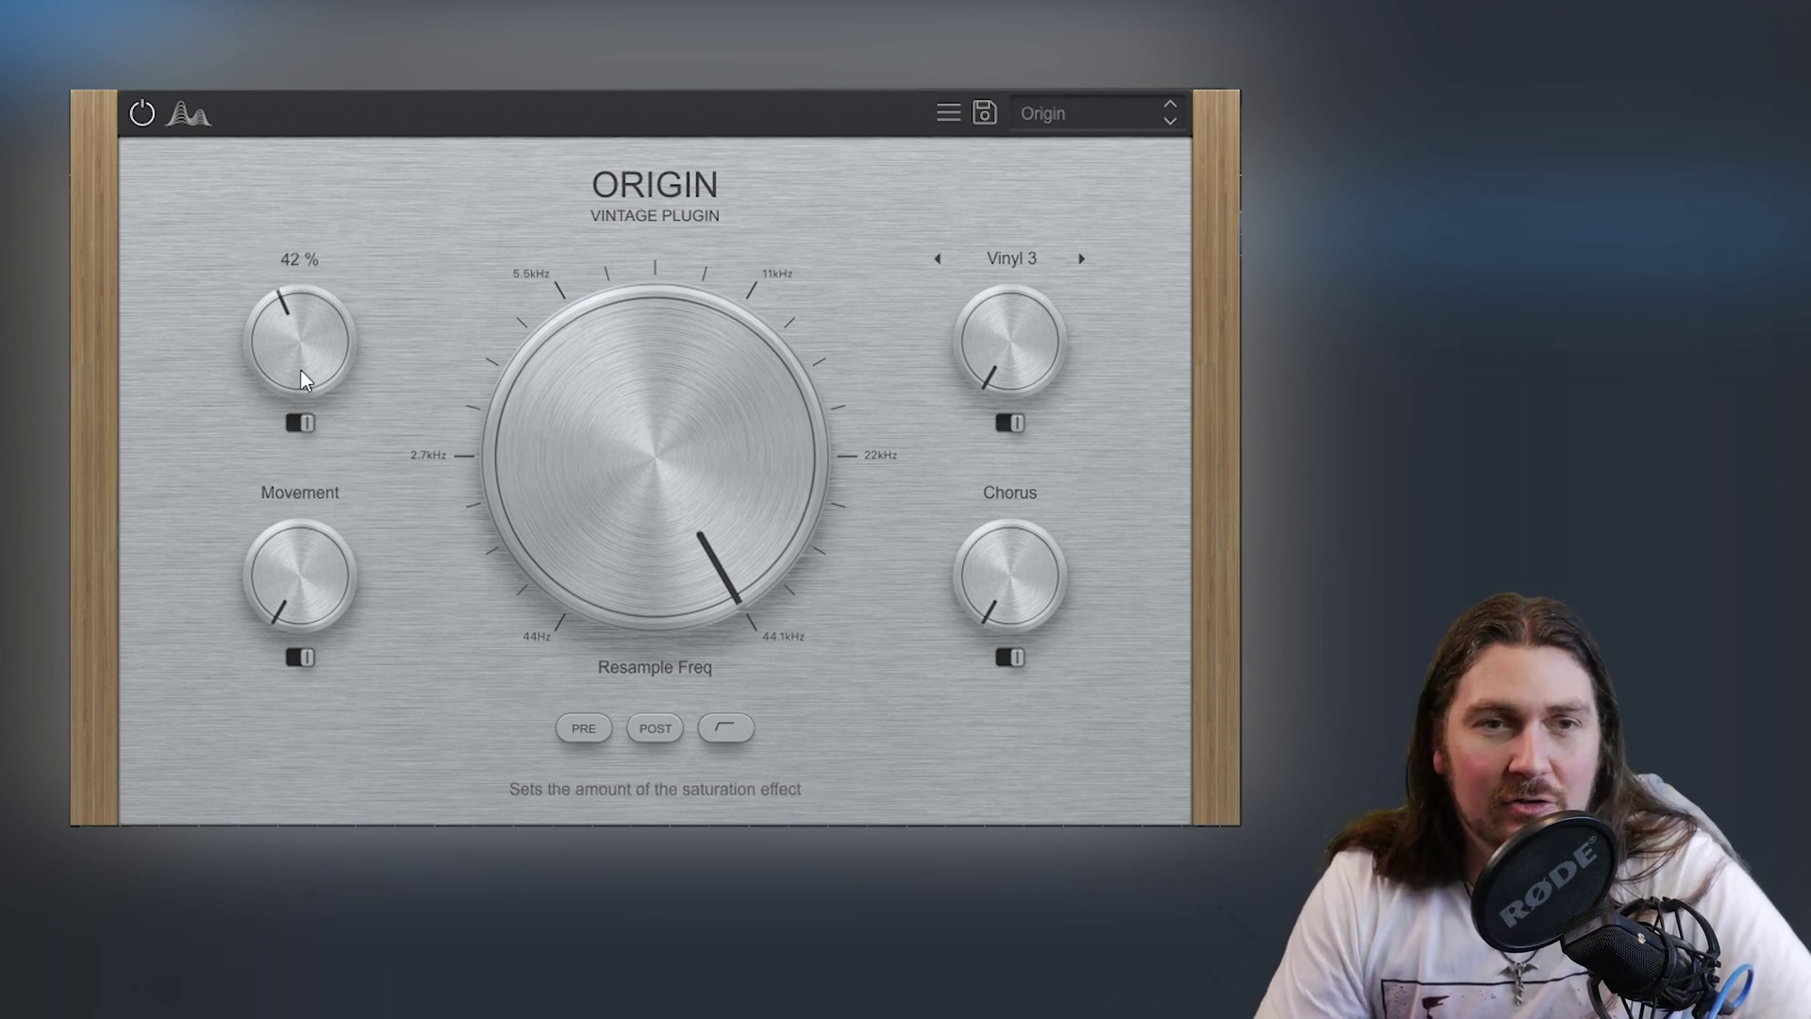
left_click_drag(301, 335, 267, 279)
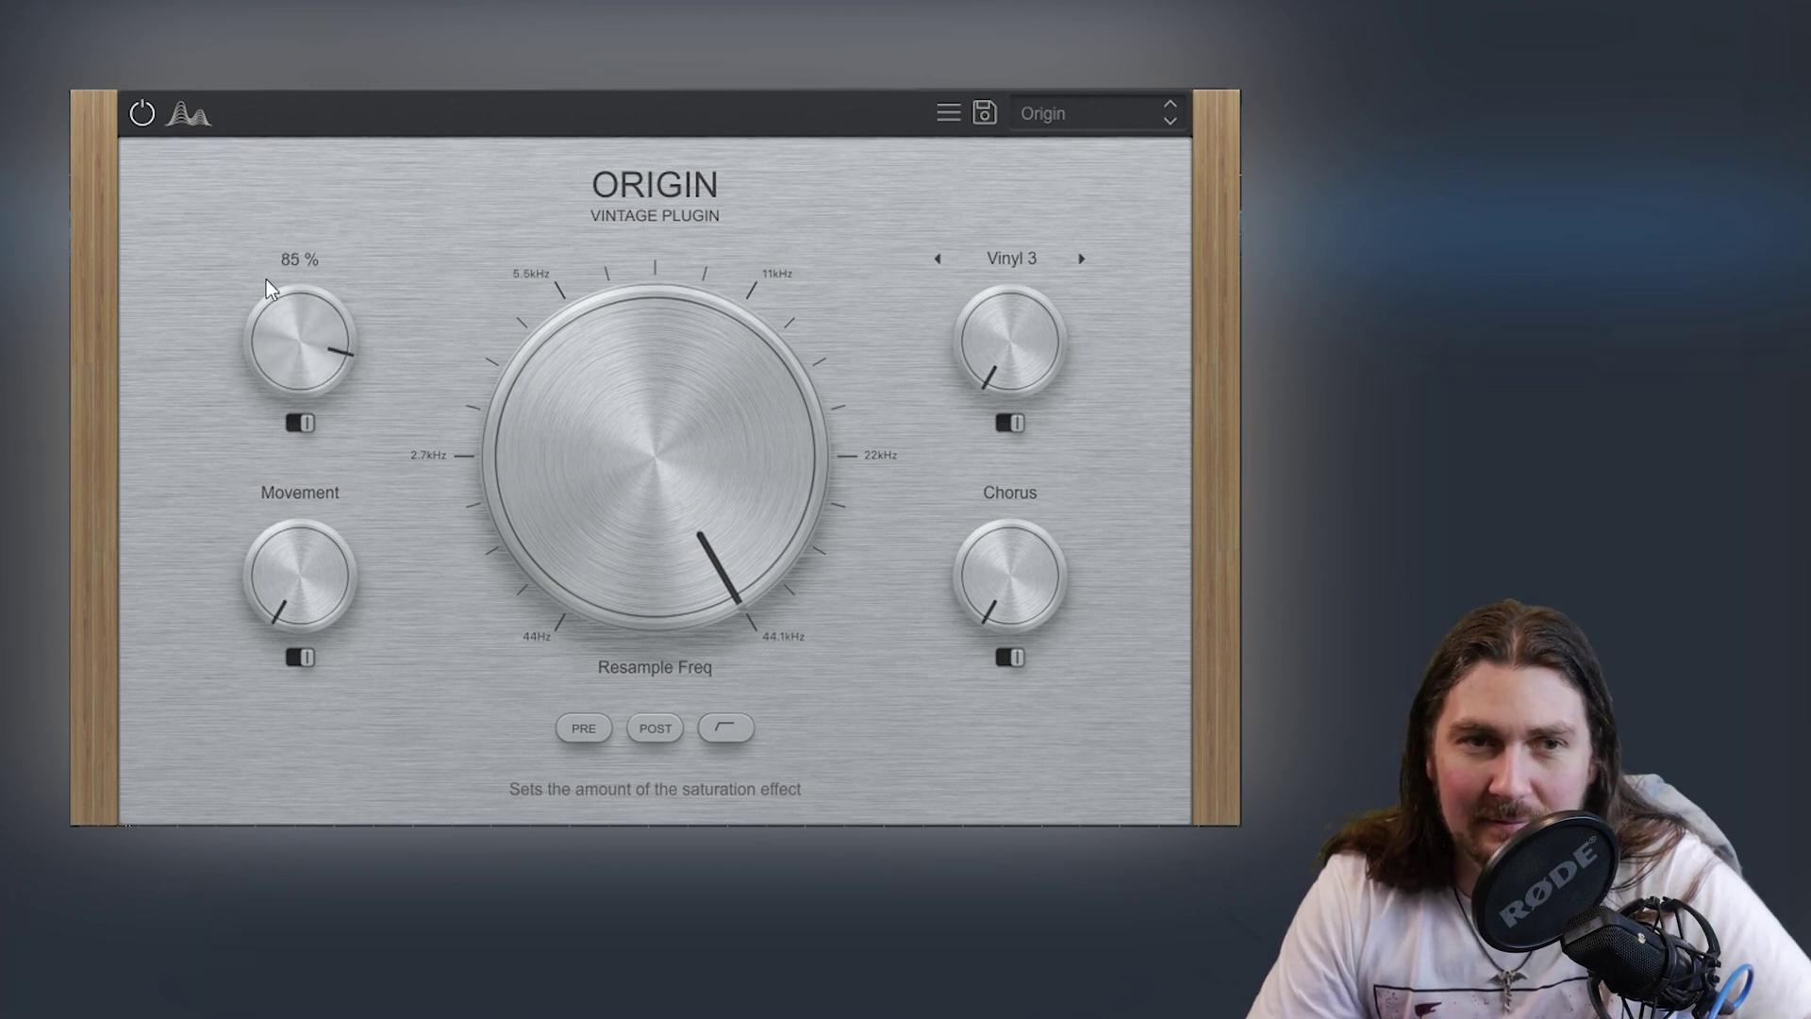
left_click(297, 424)
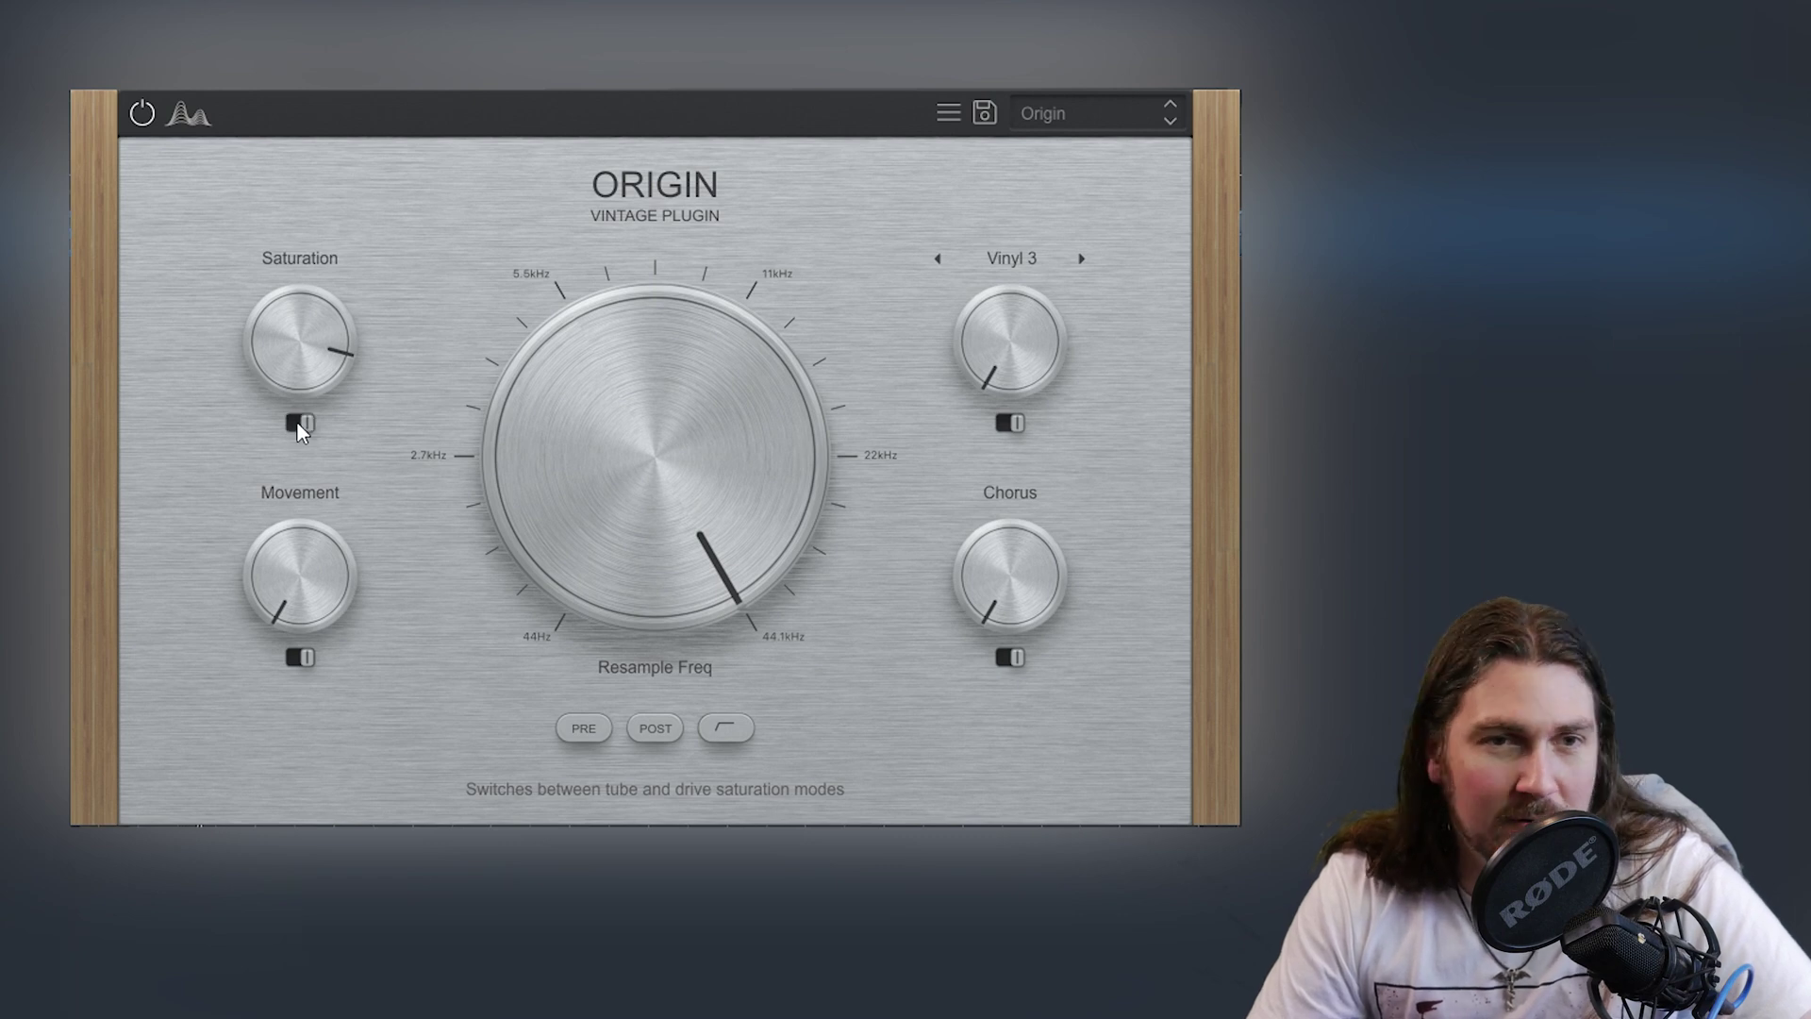
Step: Turn the saturation down to zero, and audition the movement effect at 99 % and 65 % in both modes, returning it to zero
left_click_drag(294, 329, 246, 643)
left_click_drag(280, 567, 330, 299)
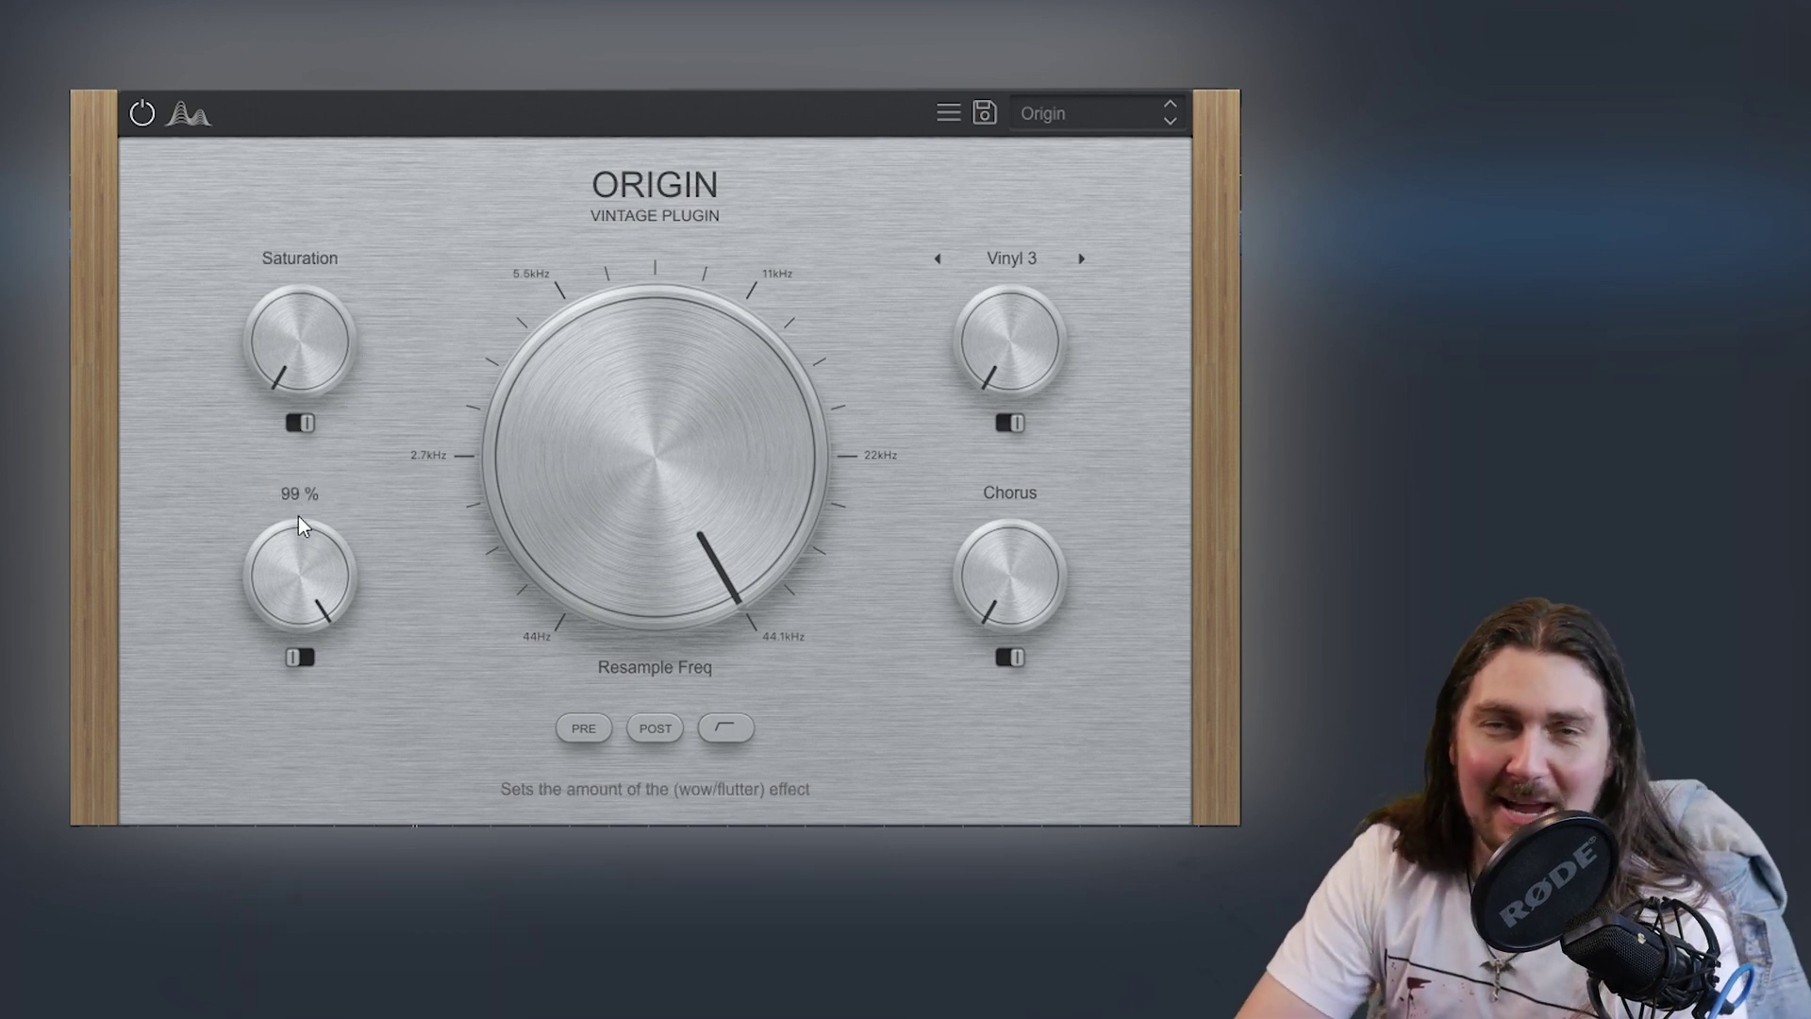
left_click_drag(290, 508, 276, 585)
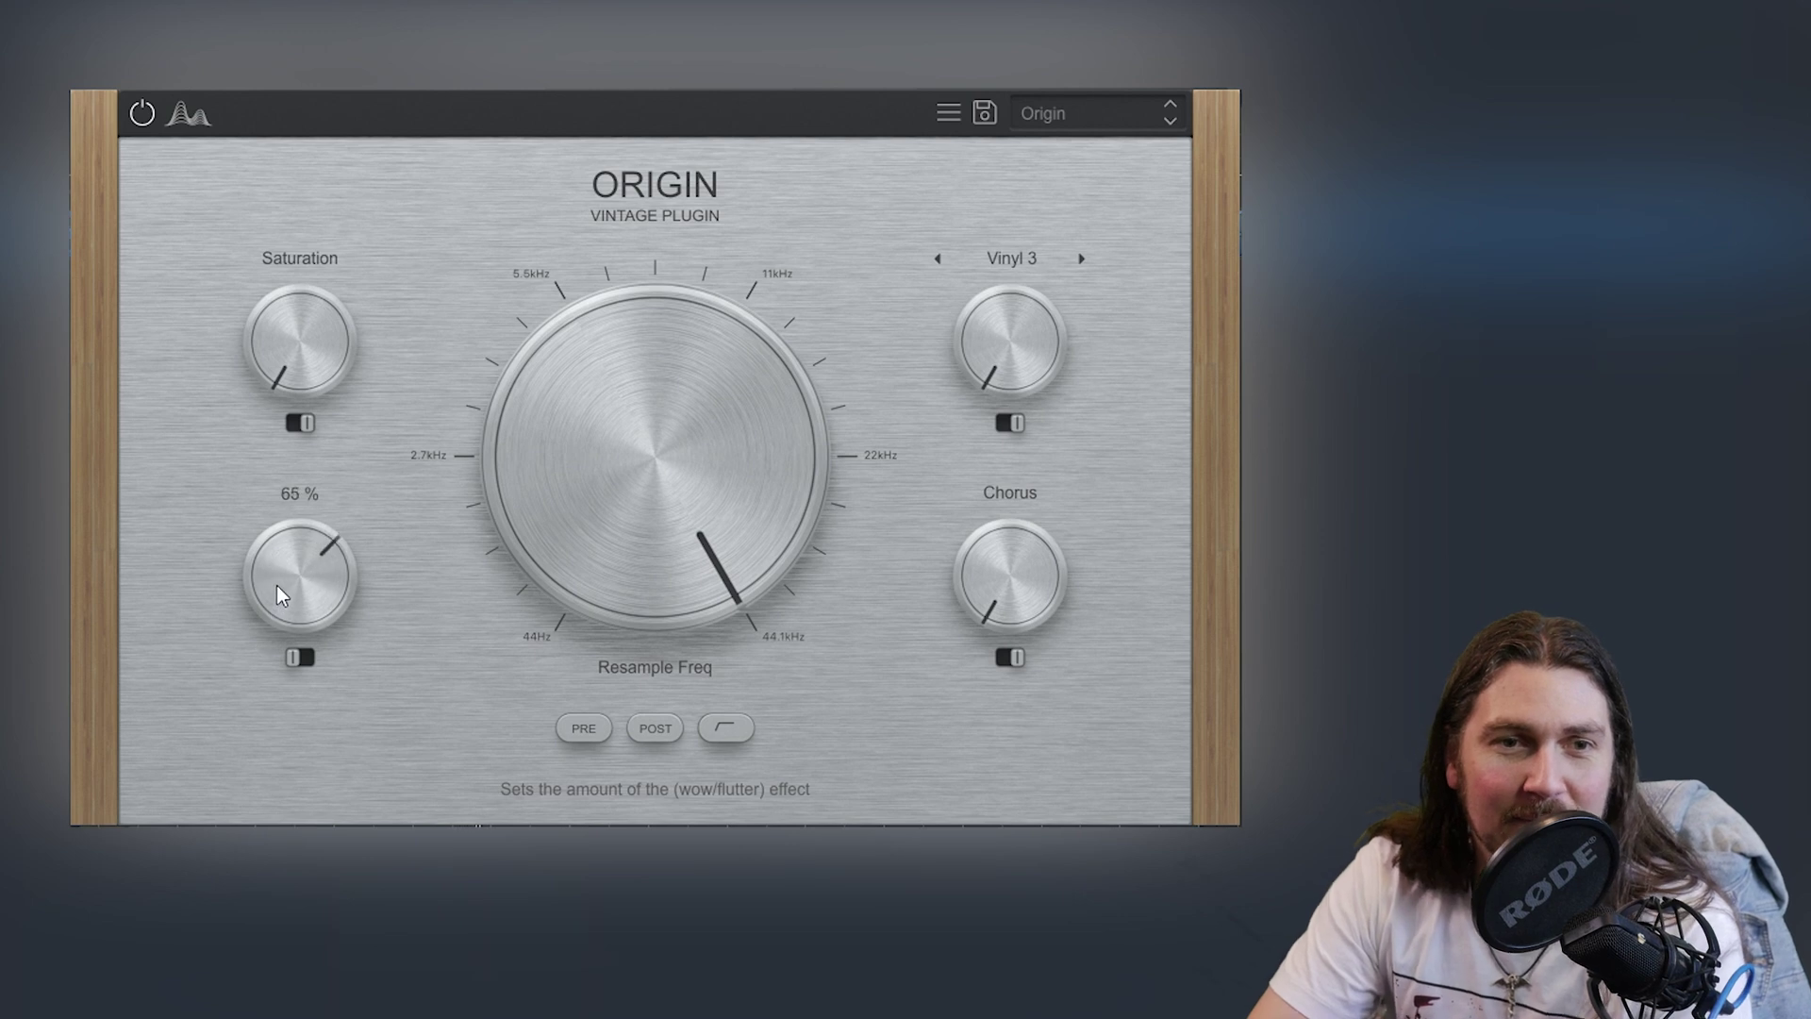
left_click(301, 657)
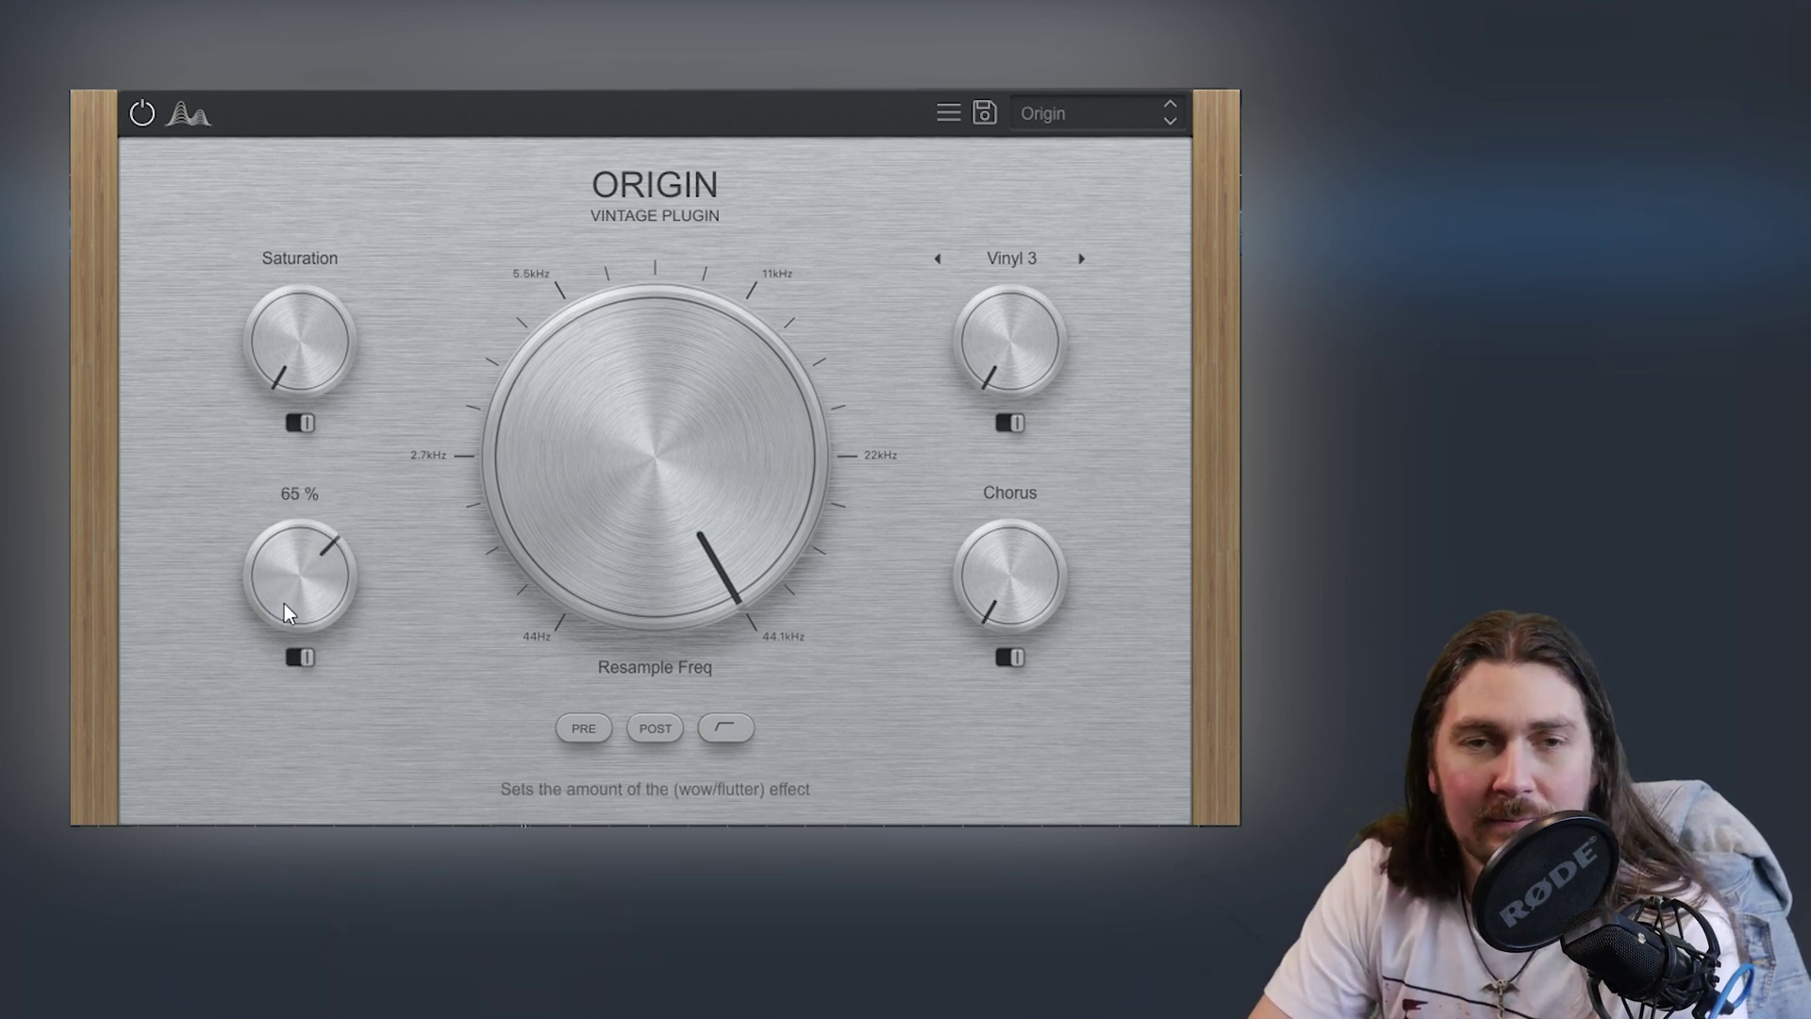
left_click_drag(284, 604, 295, 472)
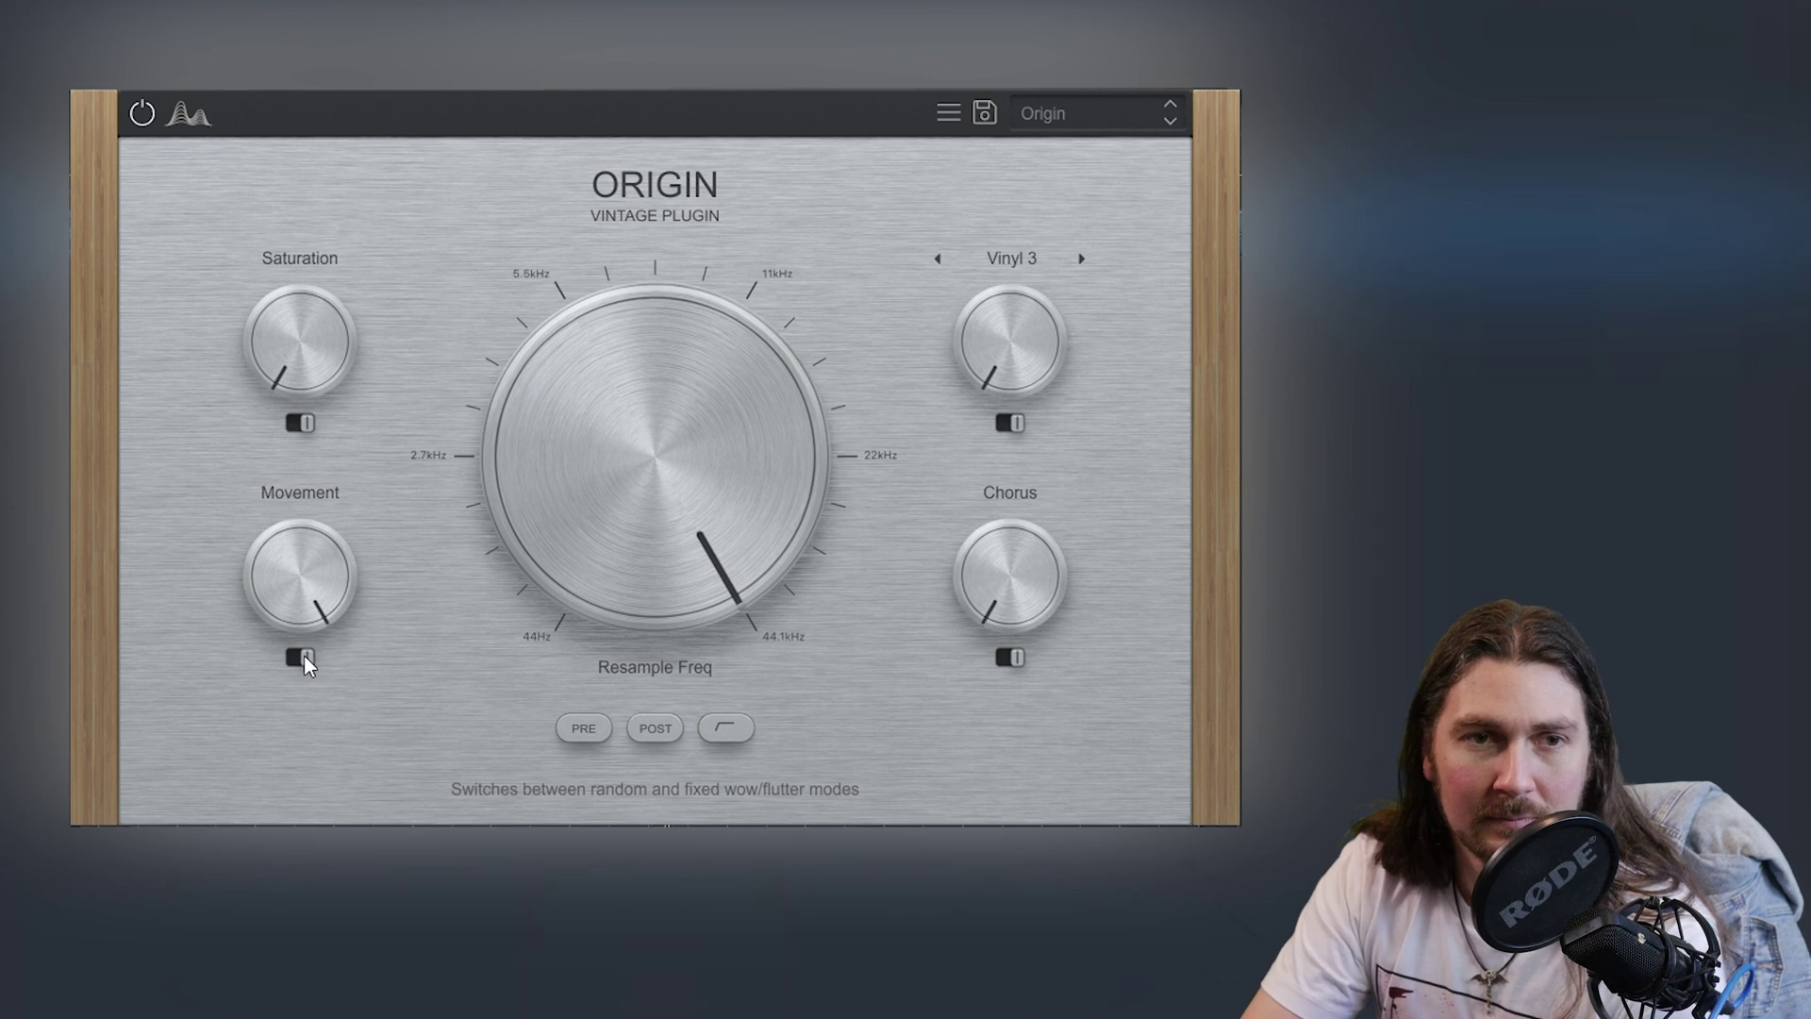
left_click_drag(305, 563, 248, 877)
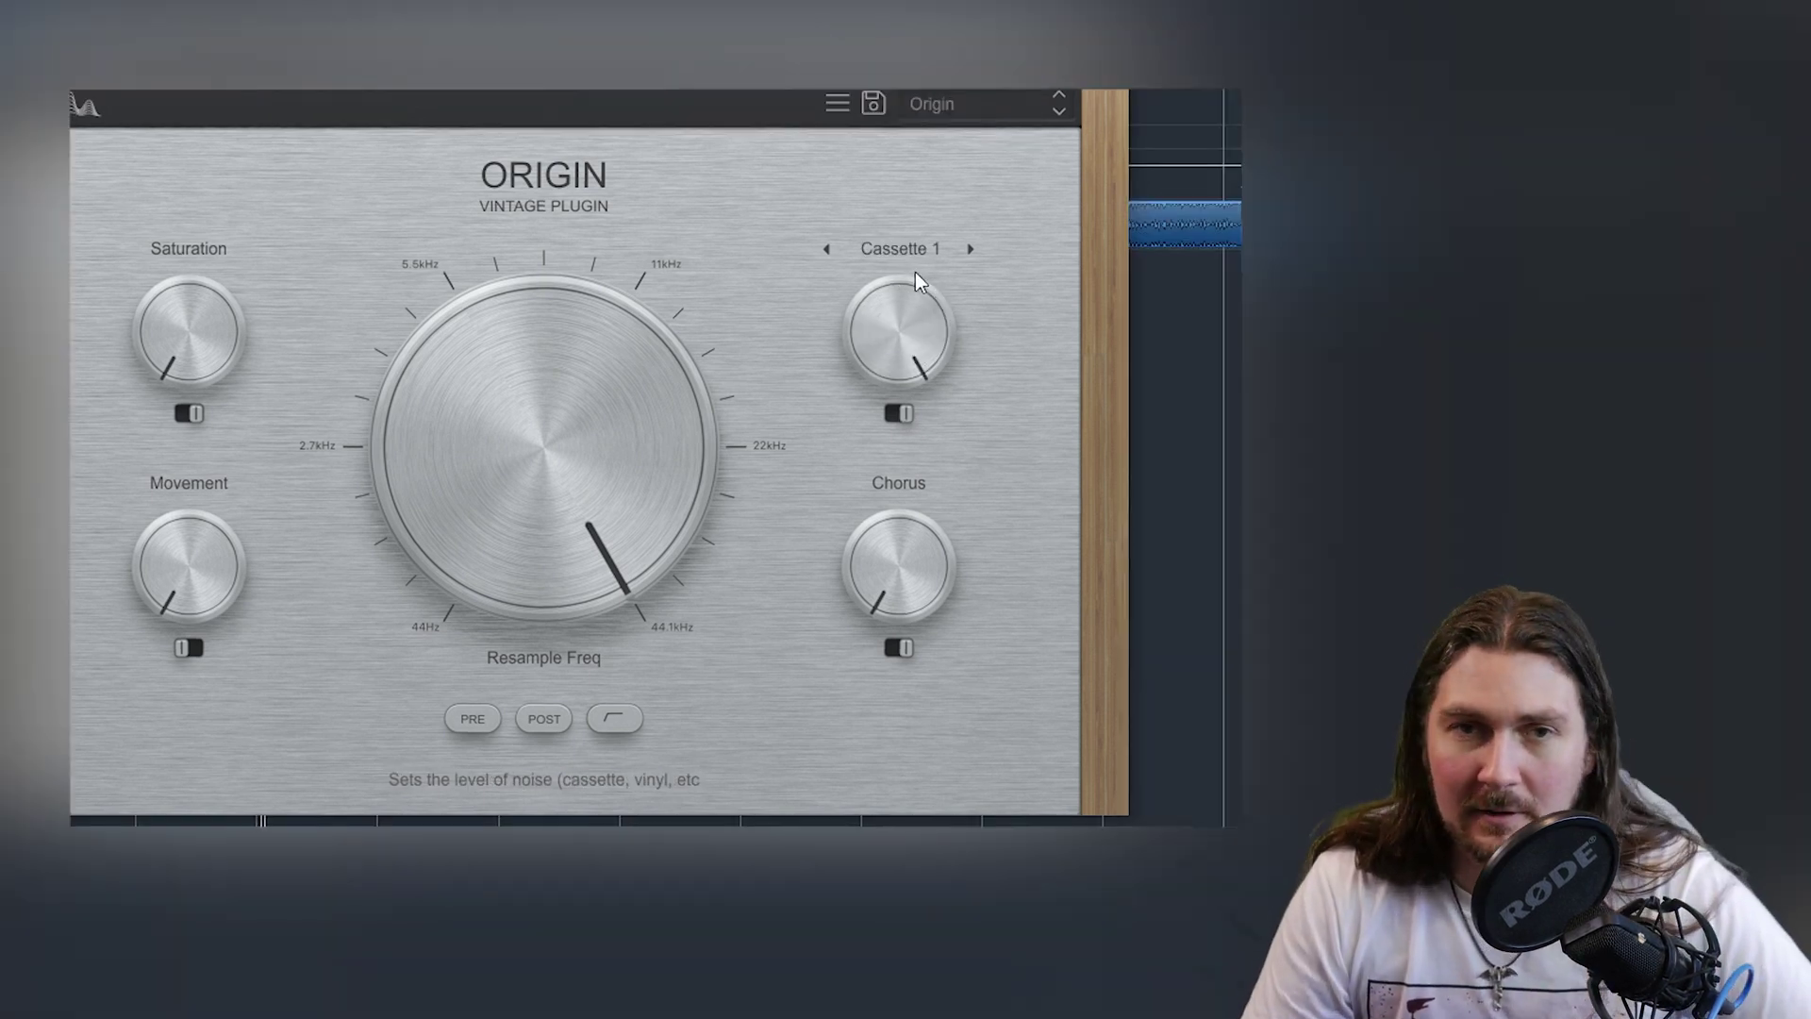
Step: Change the noise source to Cassette 2, and move the plugin window aside to reach the track's audio clip and back again
left_click(970, 251)
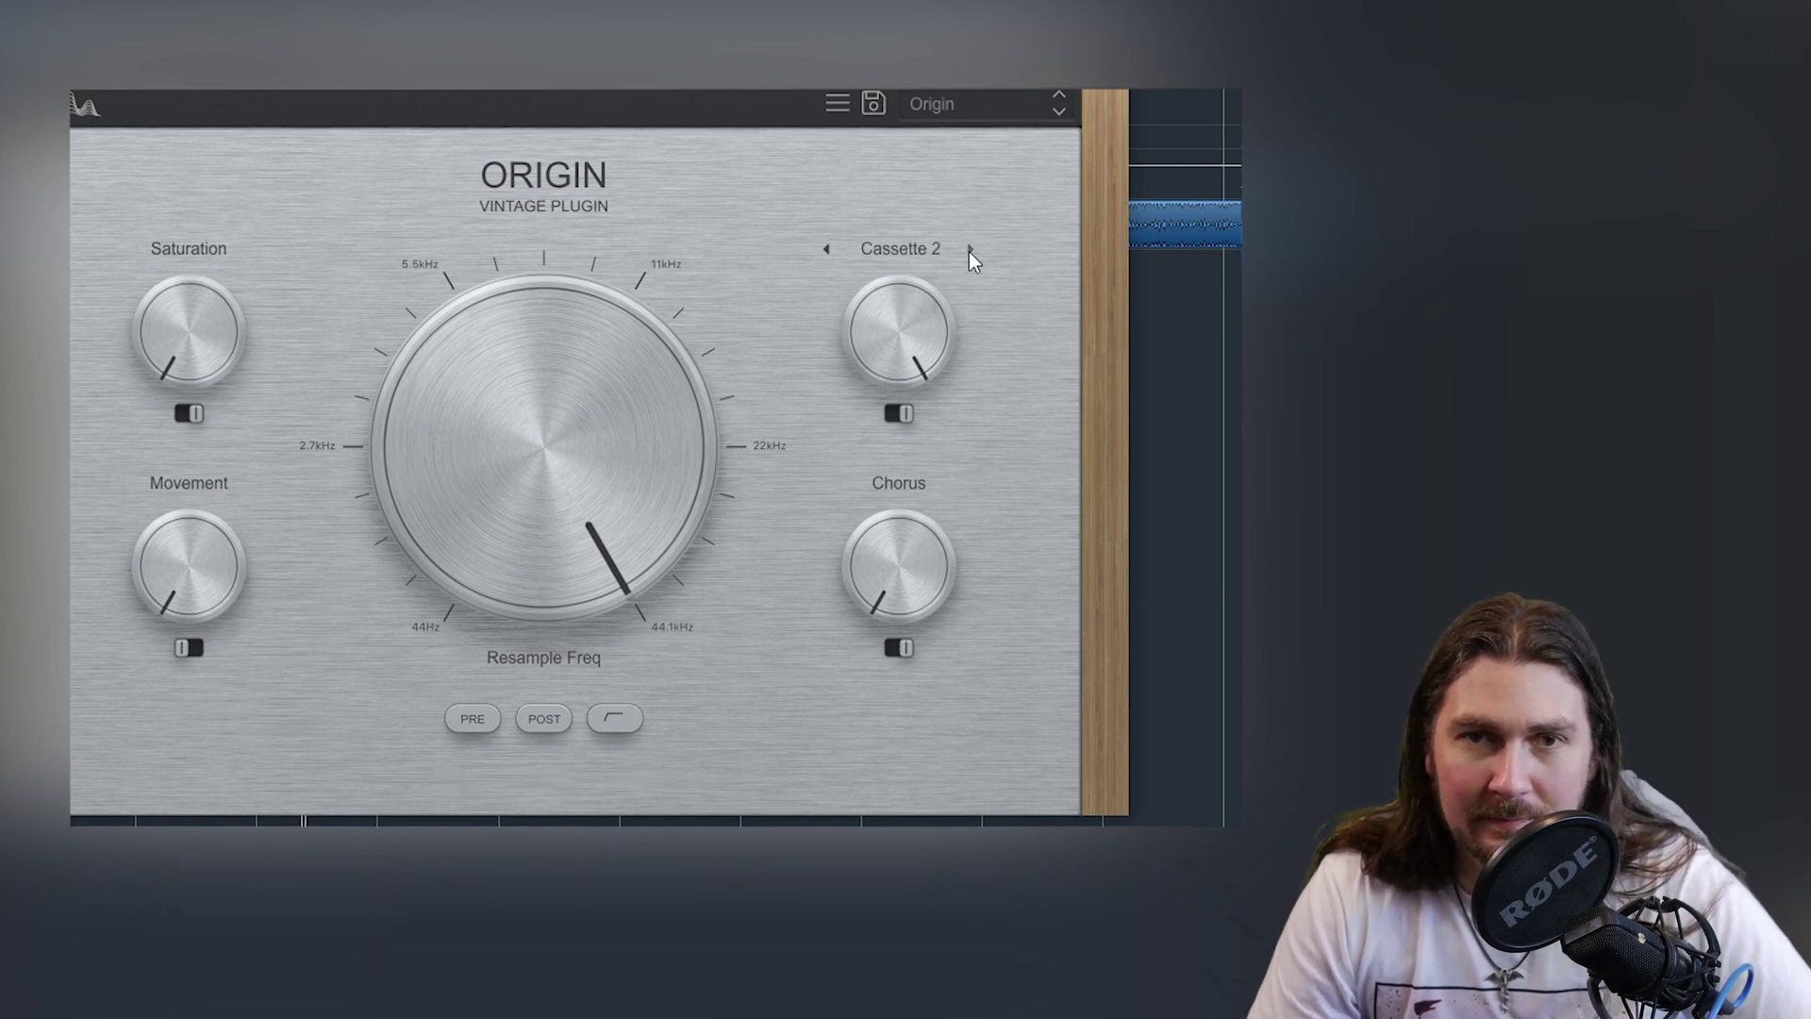
left_click(1235, 240)
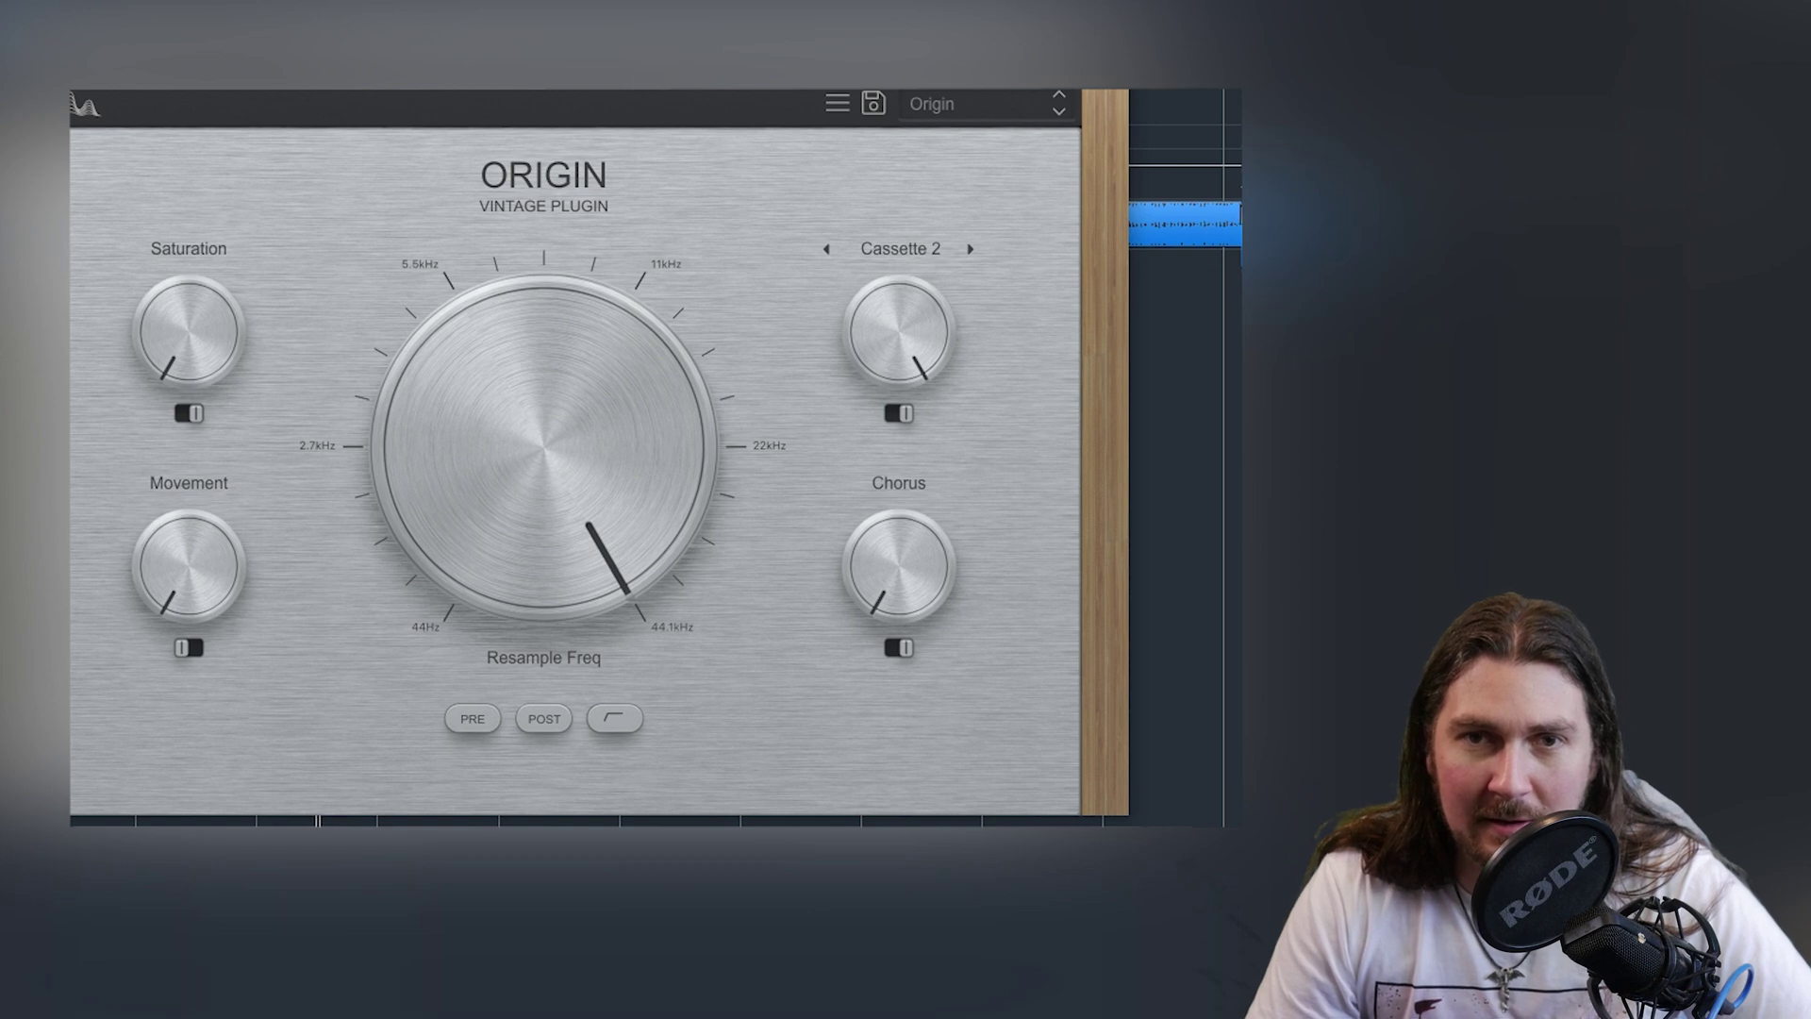
left_click_drag(647, 55, 982, 348)
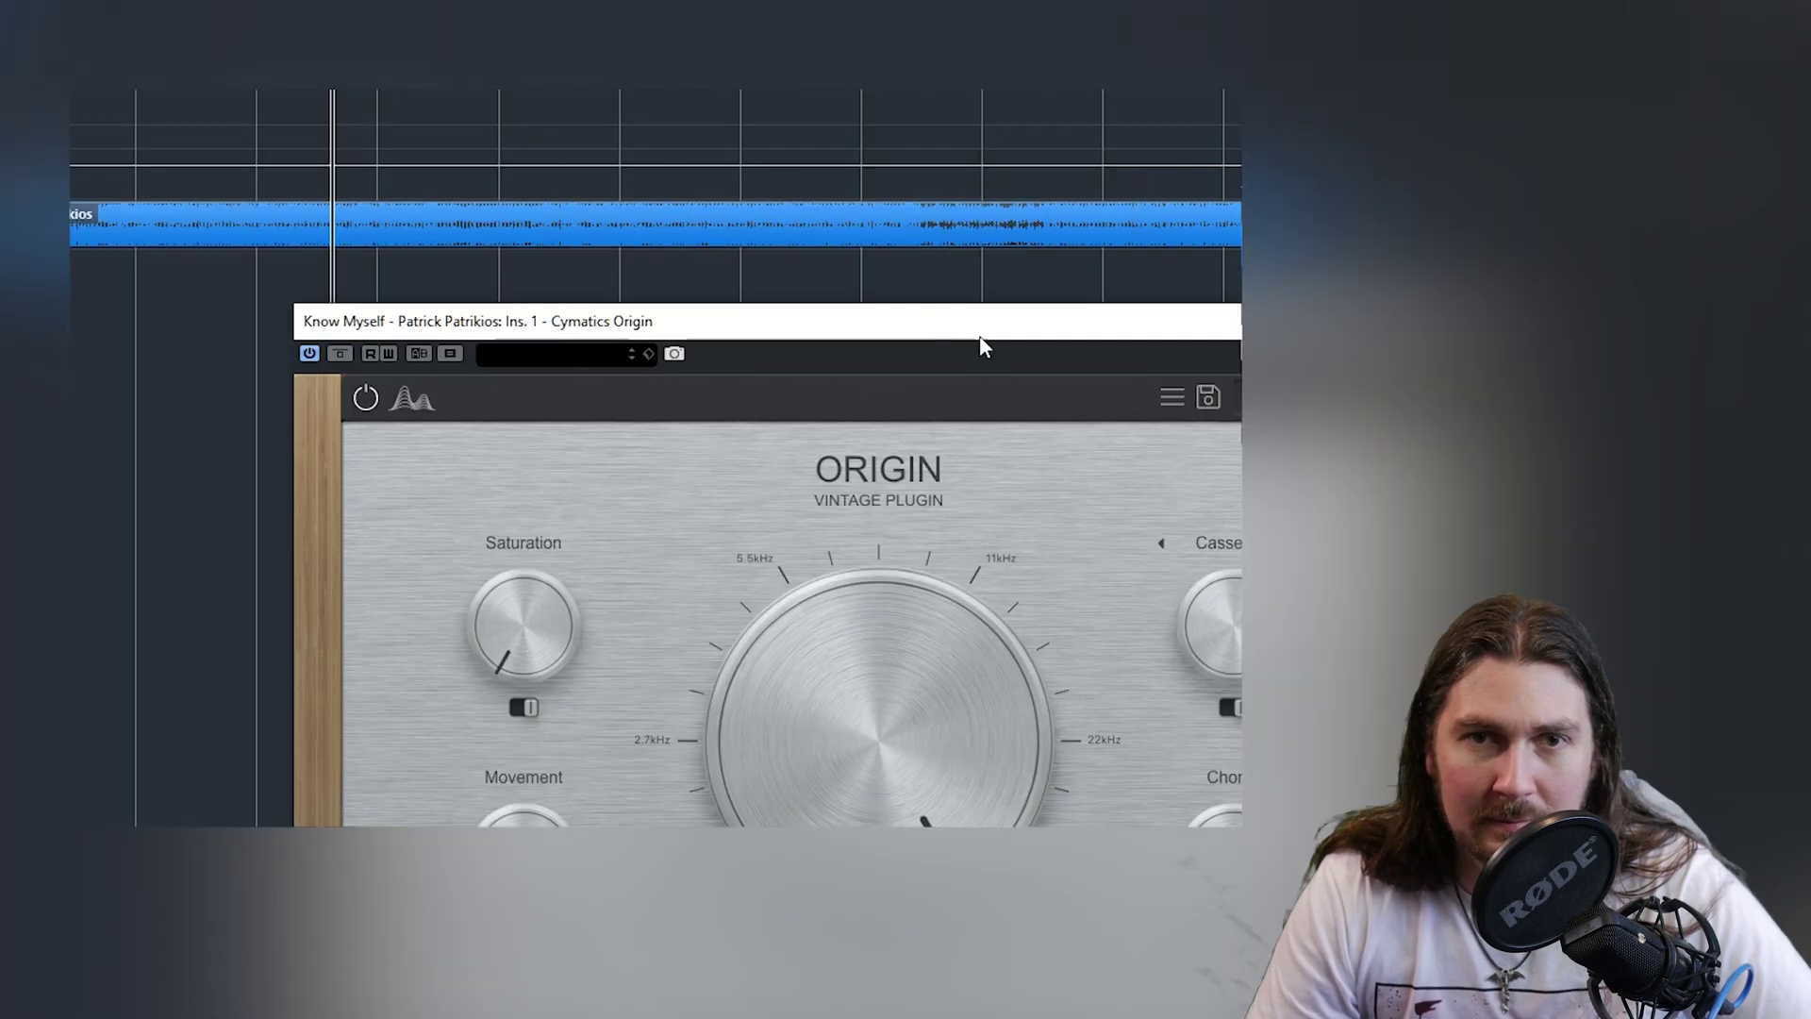
left_click_drag(595, 207, 595, 210)
left_click_drag(842, 350, 618, 65)
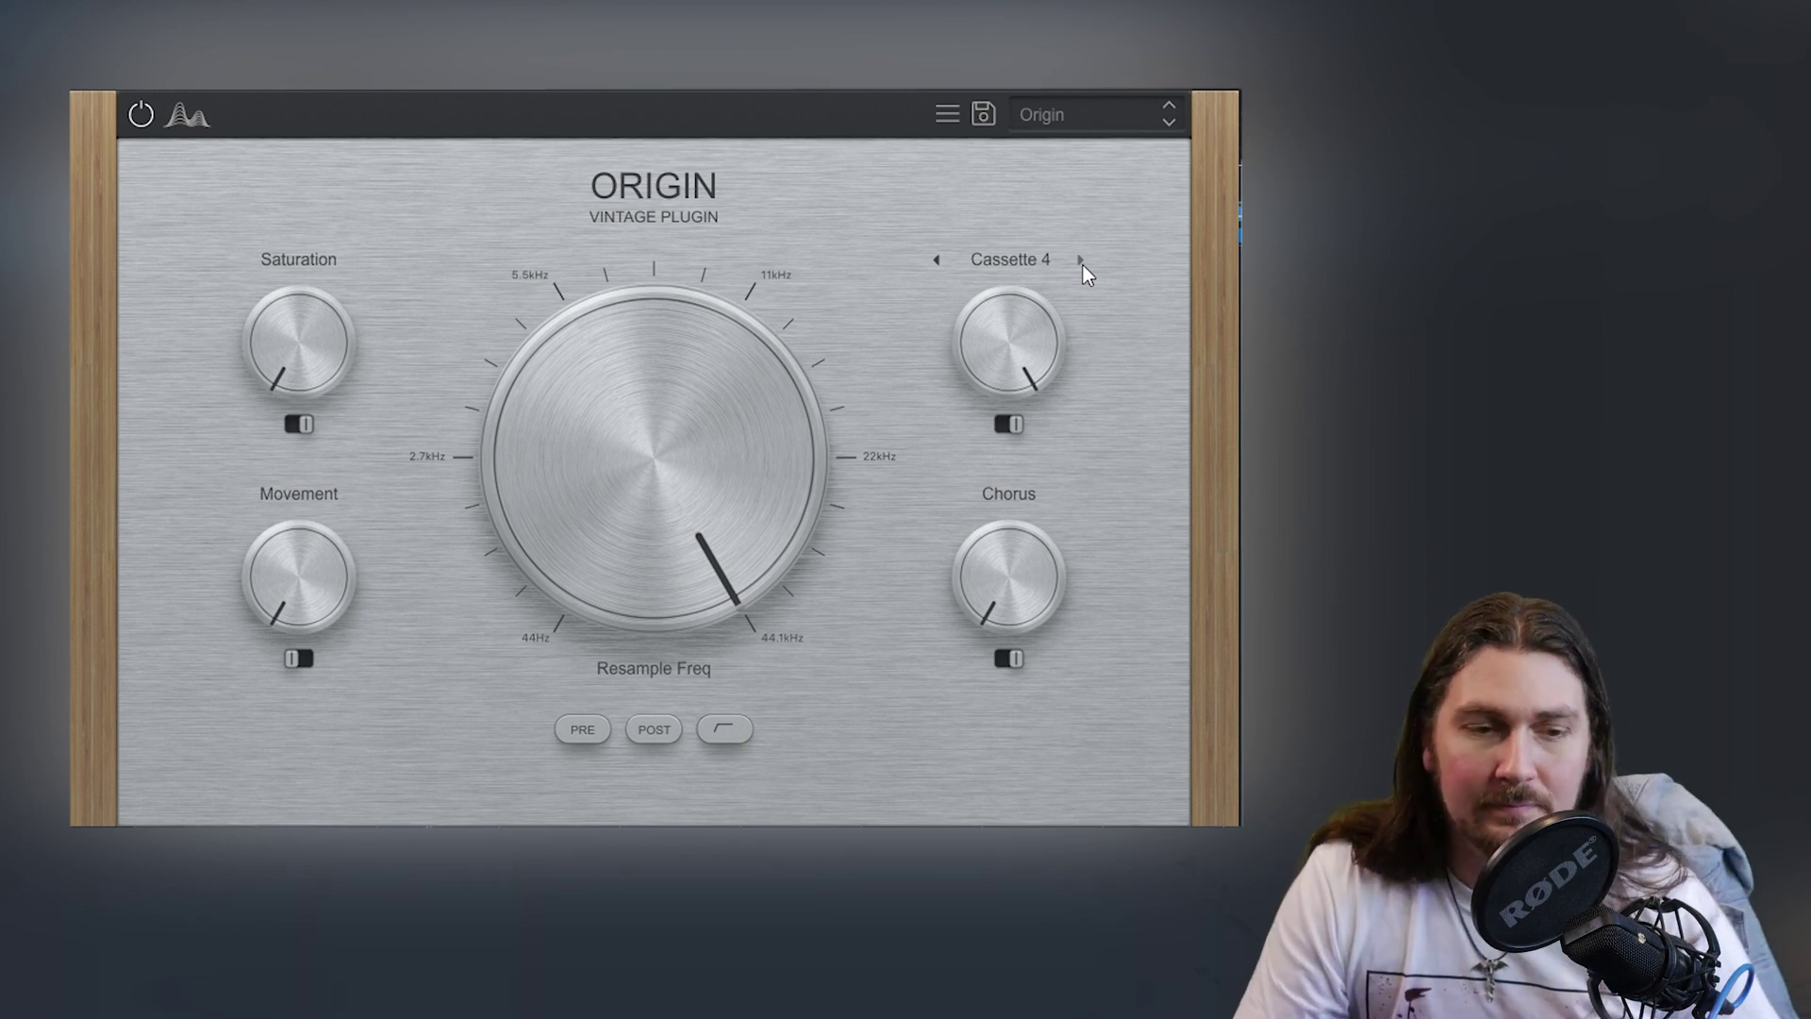
Step: Audition the noise source types from Microcassette through Reel To Reel 2 and Vinyl 4 up to Vinyl 6
left_click(1082, 261)
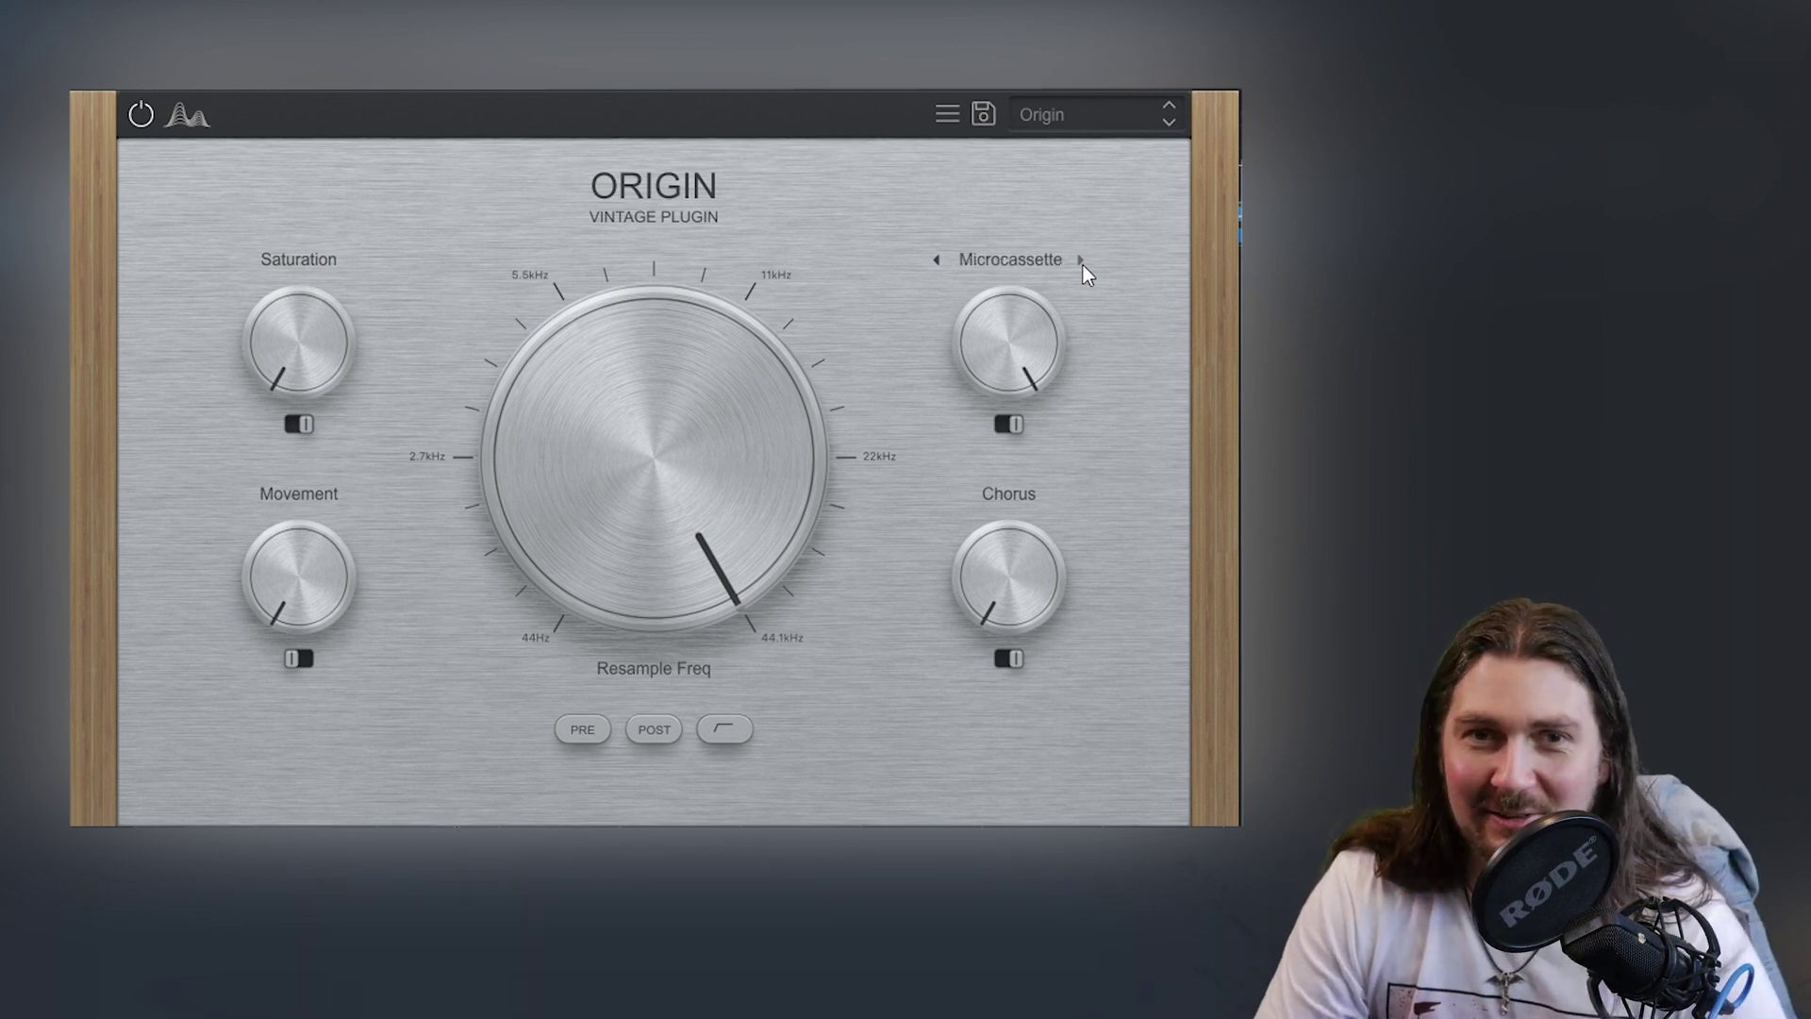
left_click(1081, 261)
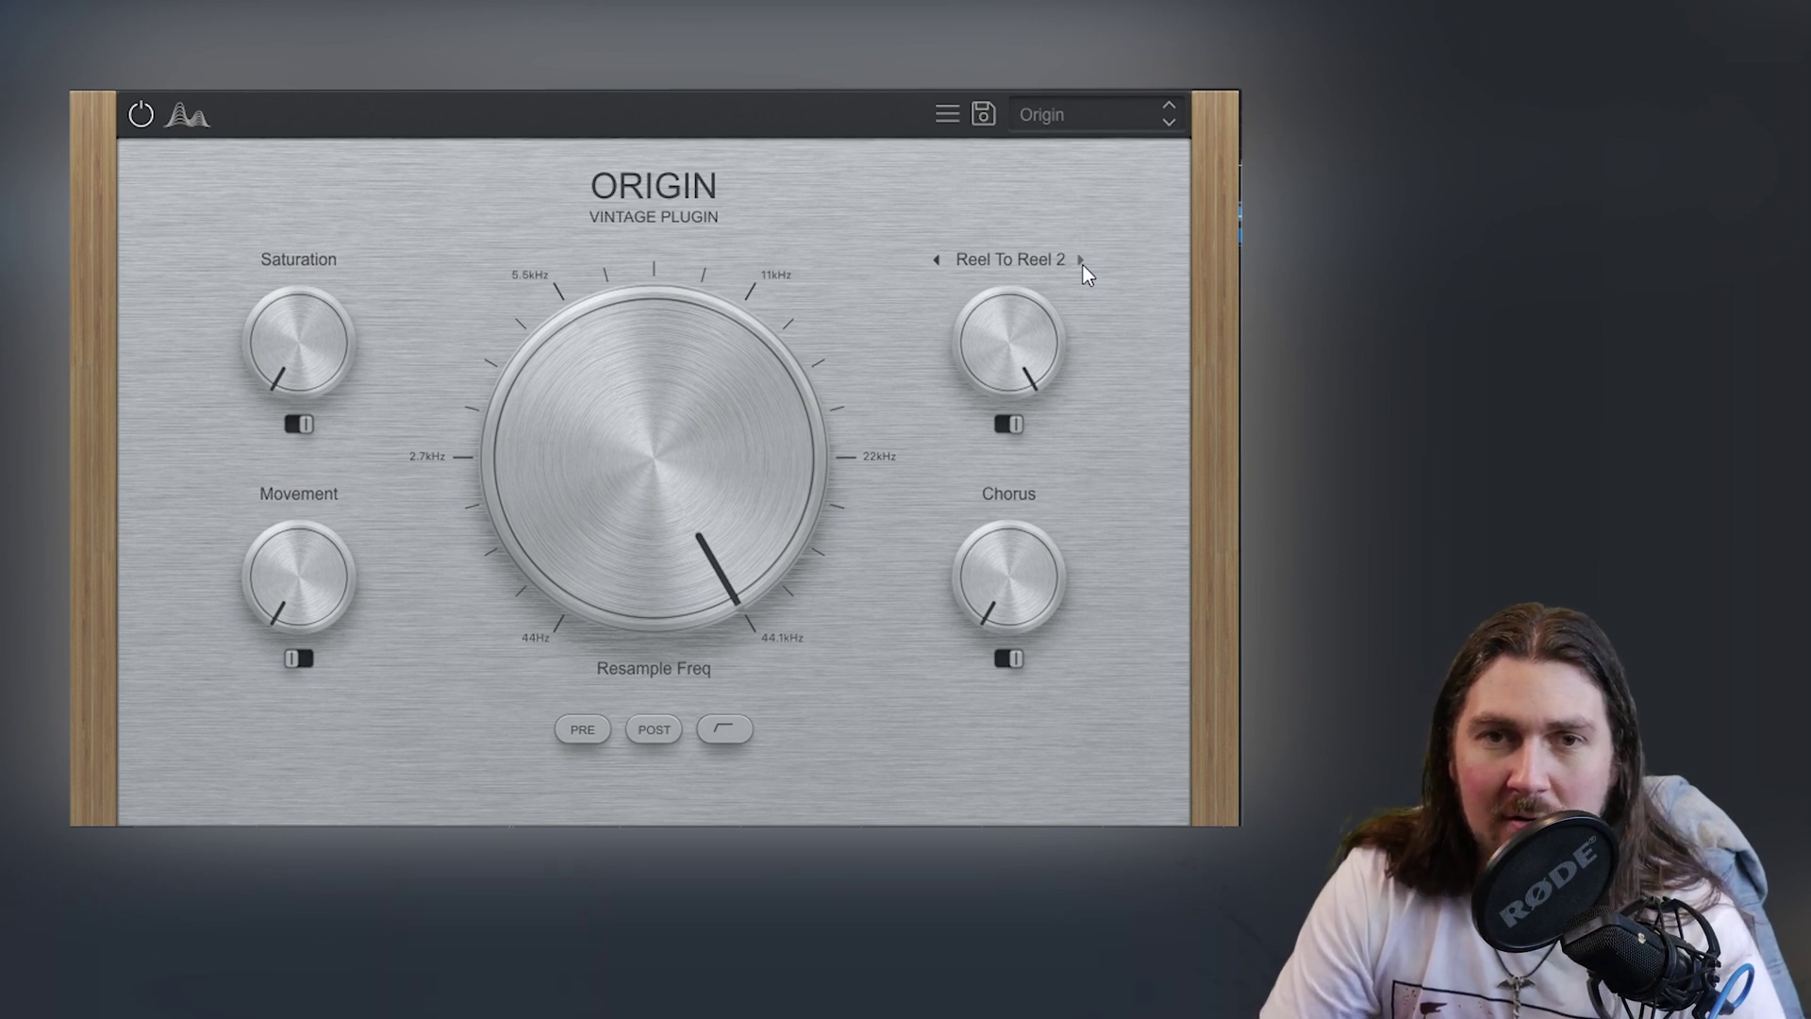
left_click(1082, 261)
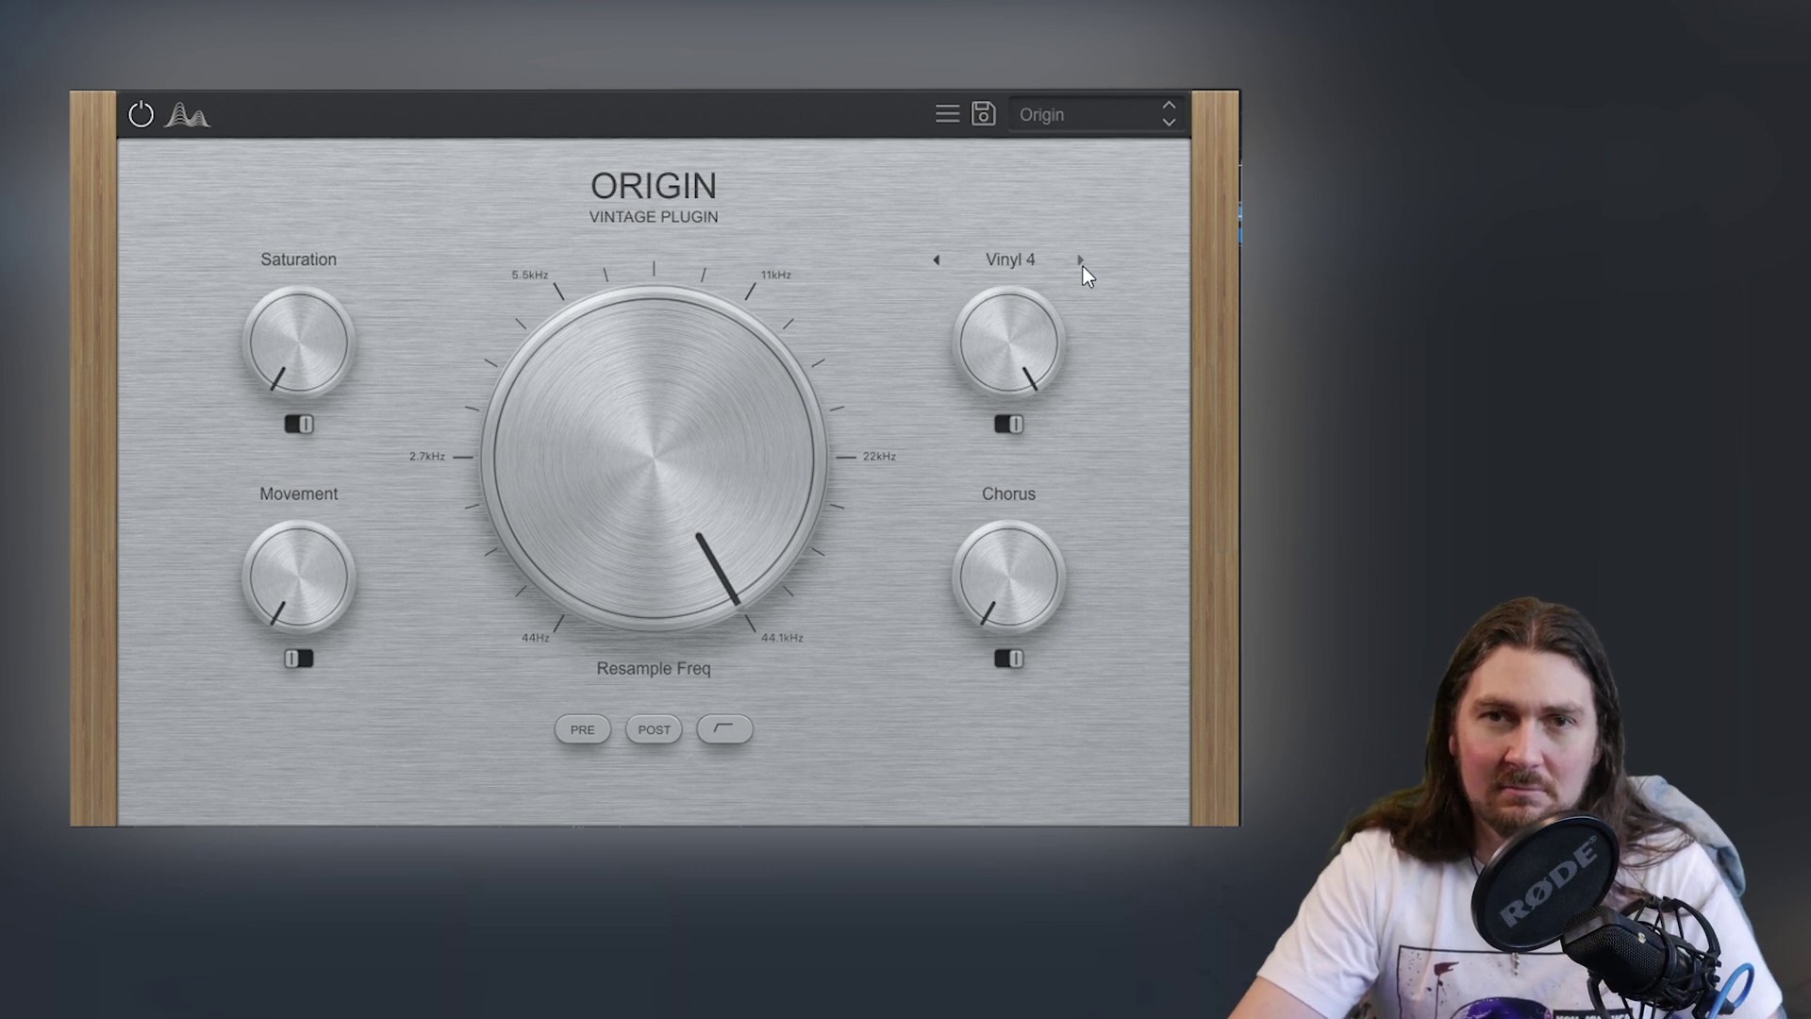
left_click(998, 263)
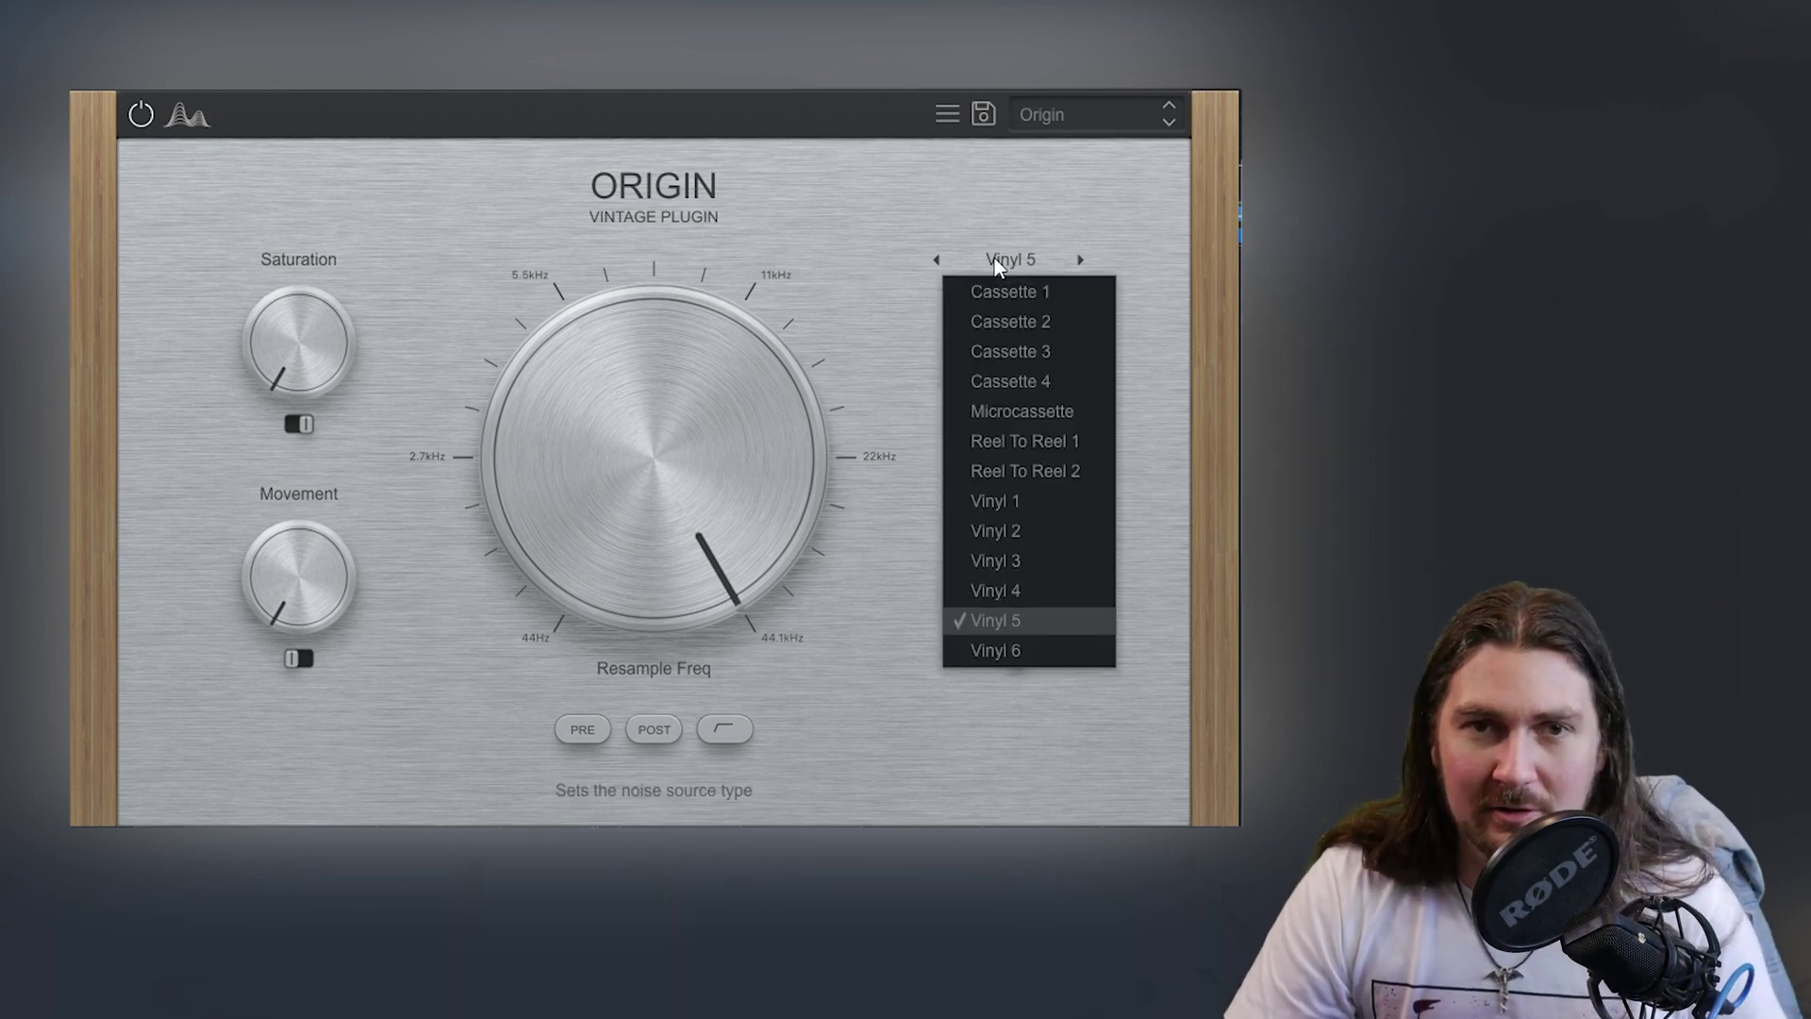
left_click(1079, 260)
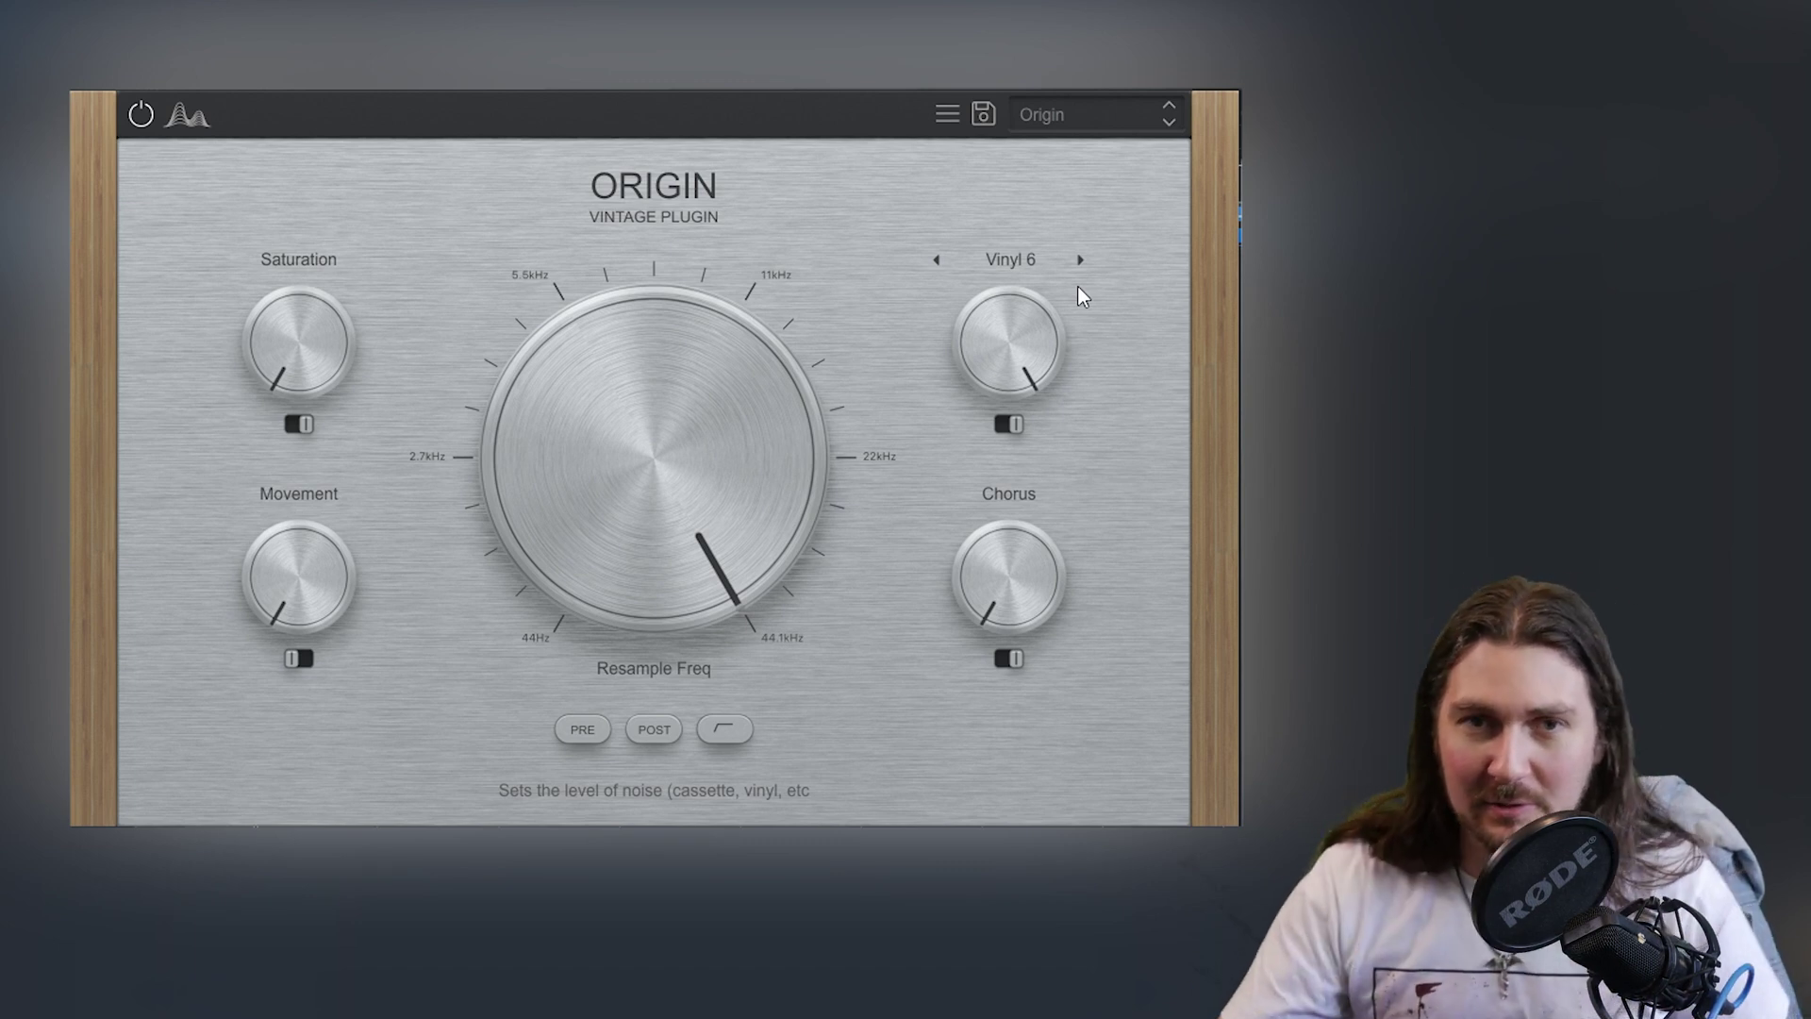
Step: Choose Reel To Reel 1 as the noise source and lower the resample frequency to 11439 Hz
left_click(1029, 261)
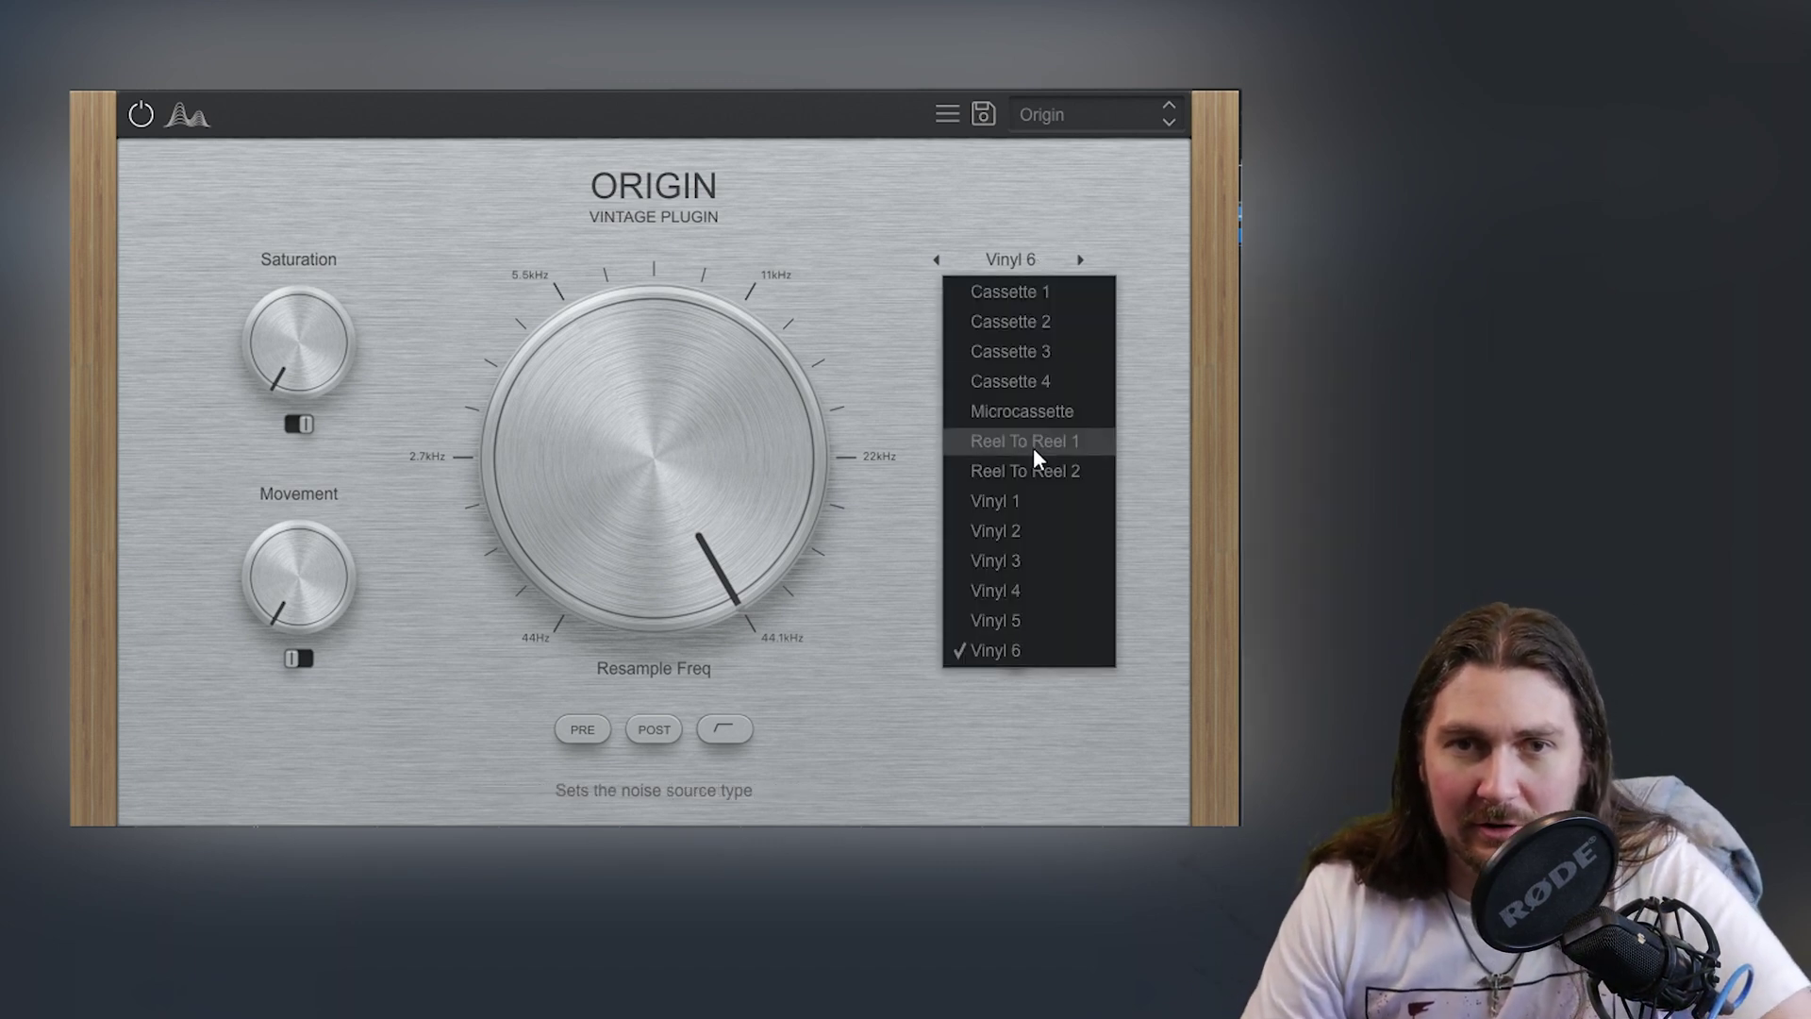
left_click(1009, 259)
left_click(1009, 258)
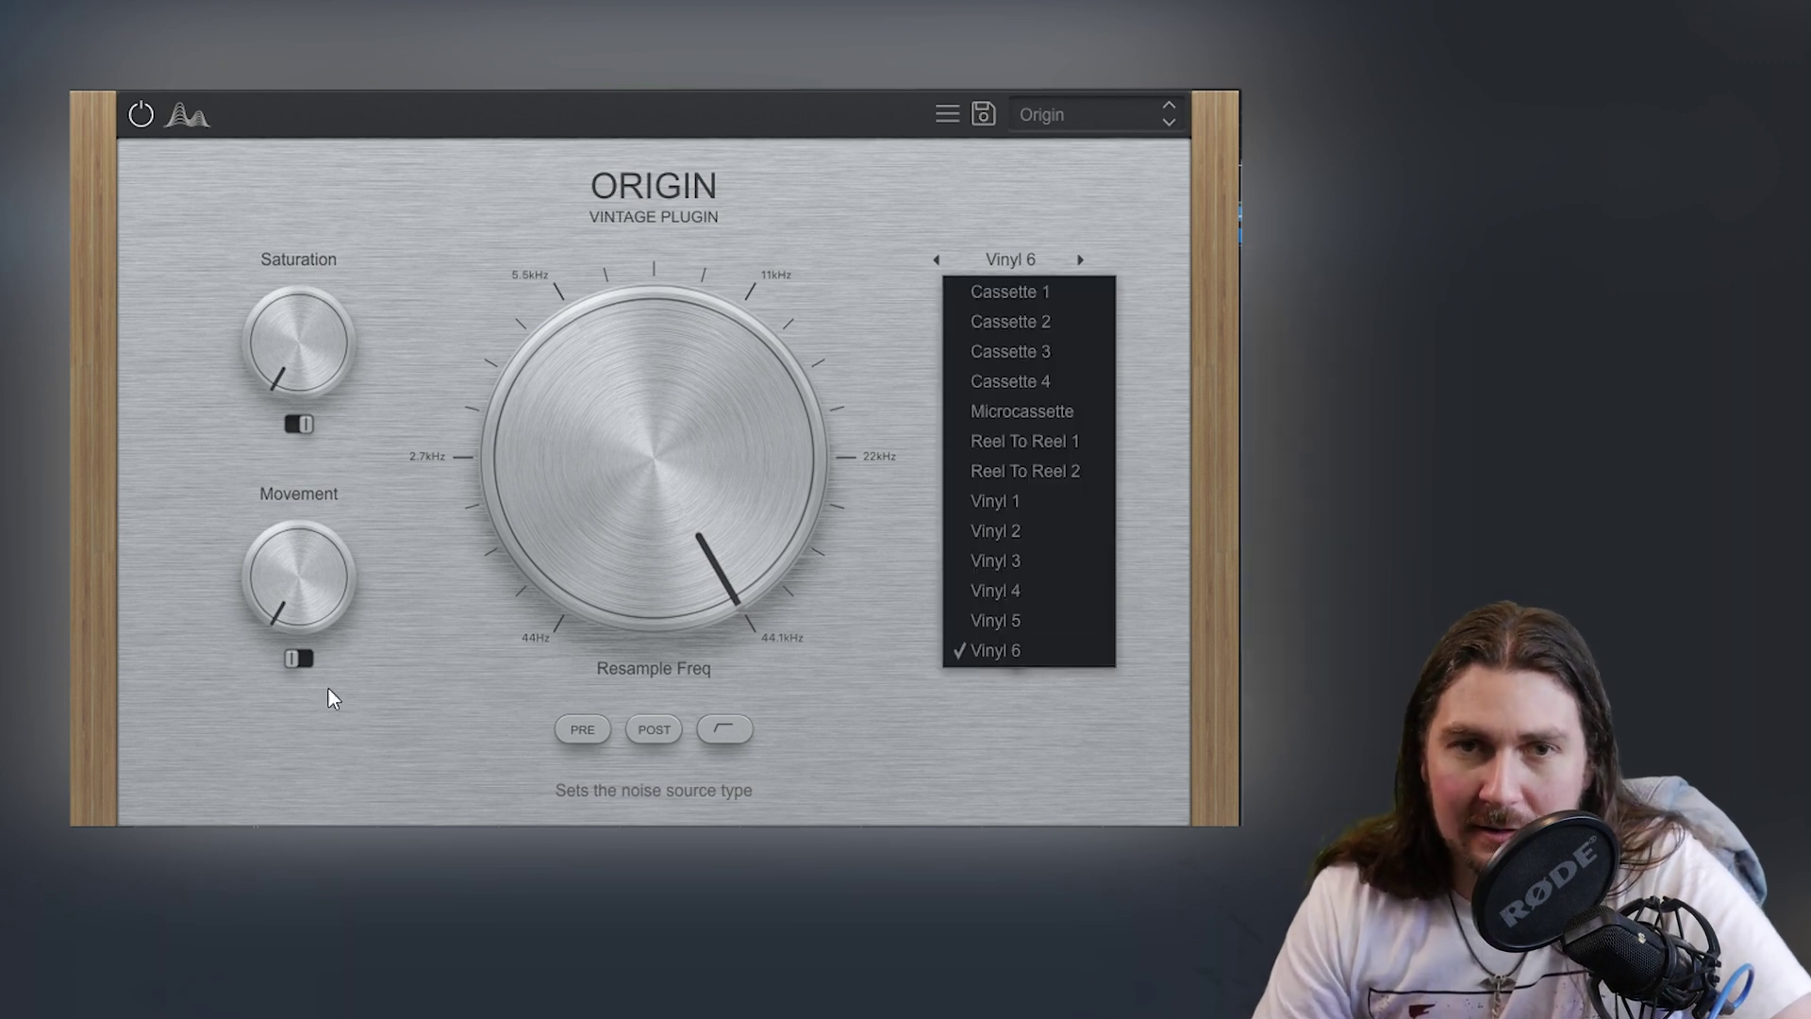
left_click(971, 441)
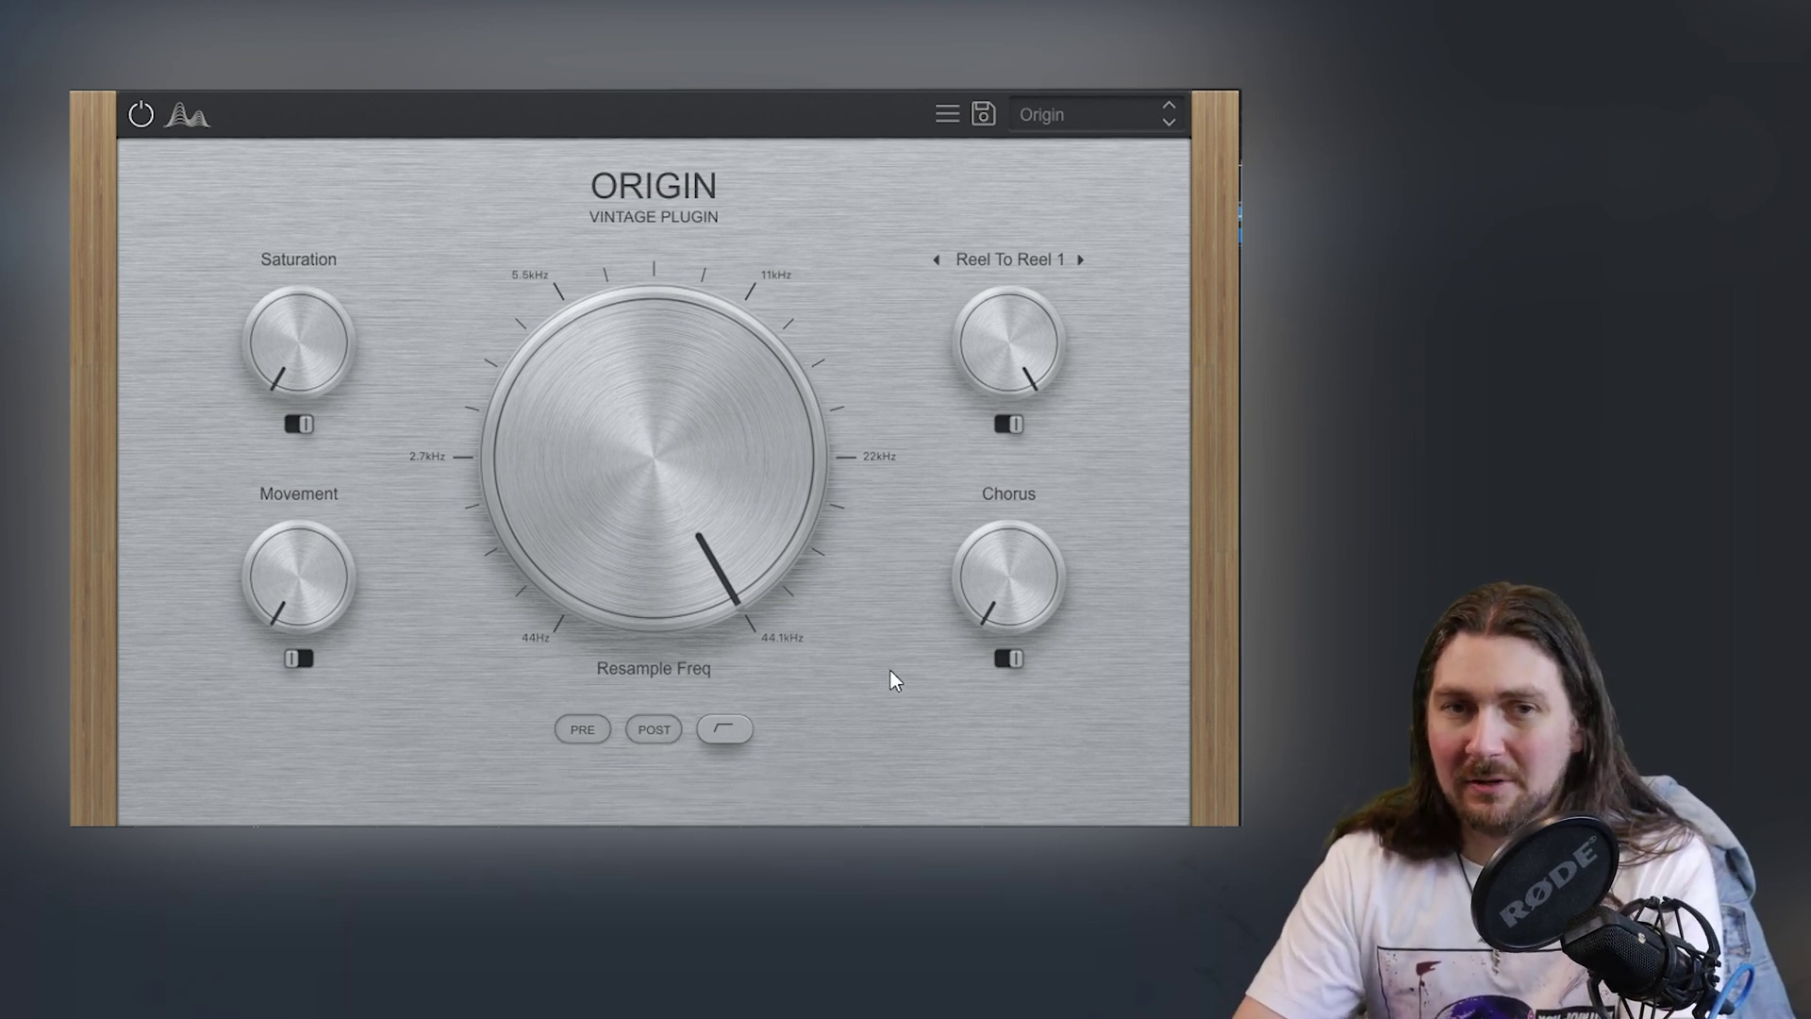
left_click_drag(697, 373, 659, 477)
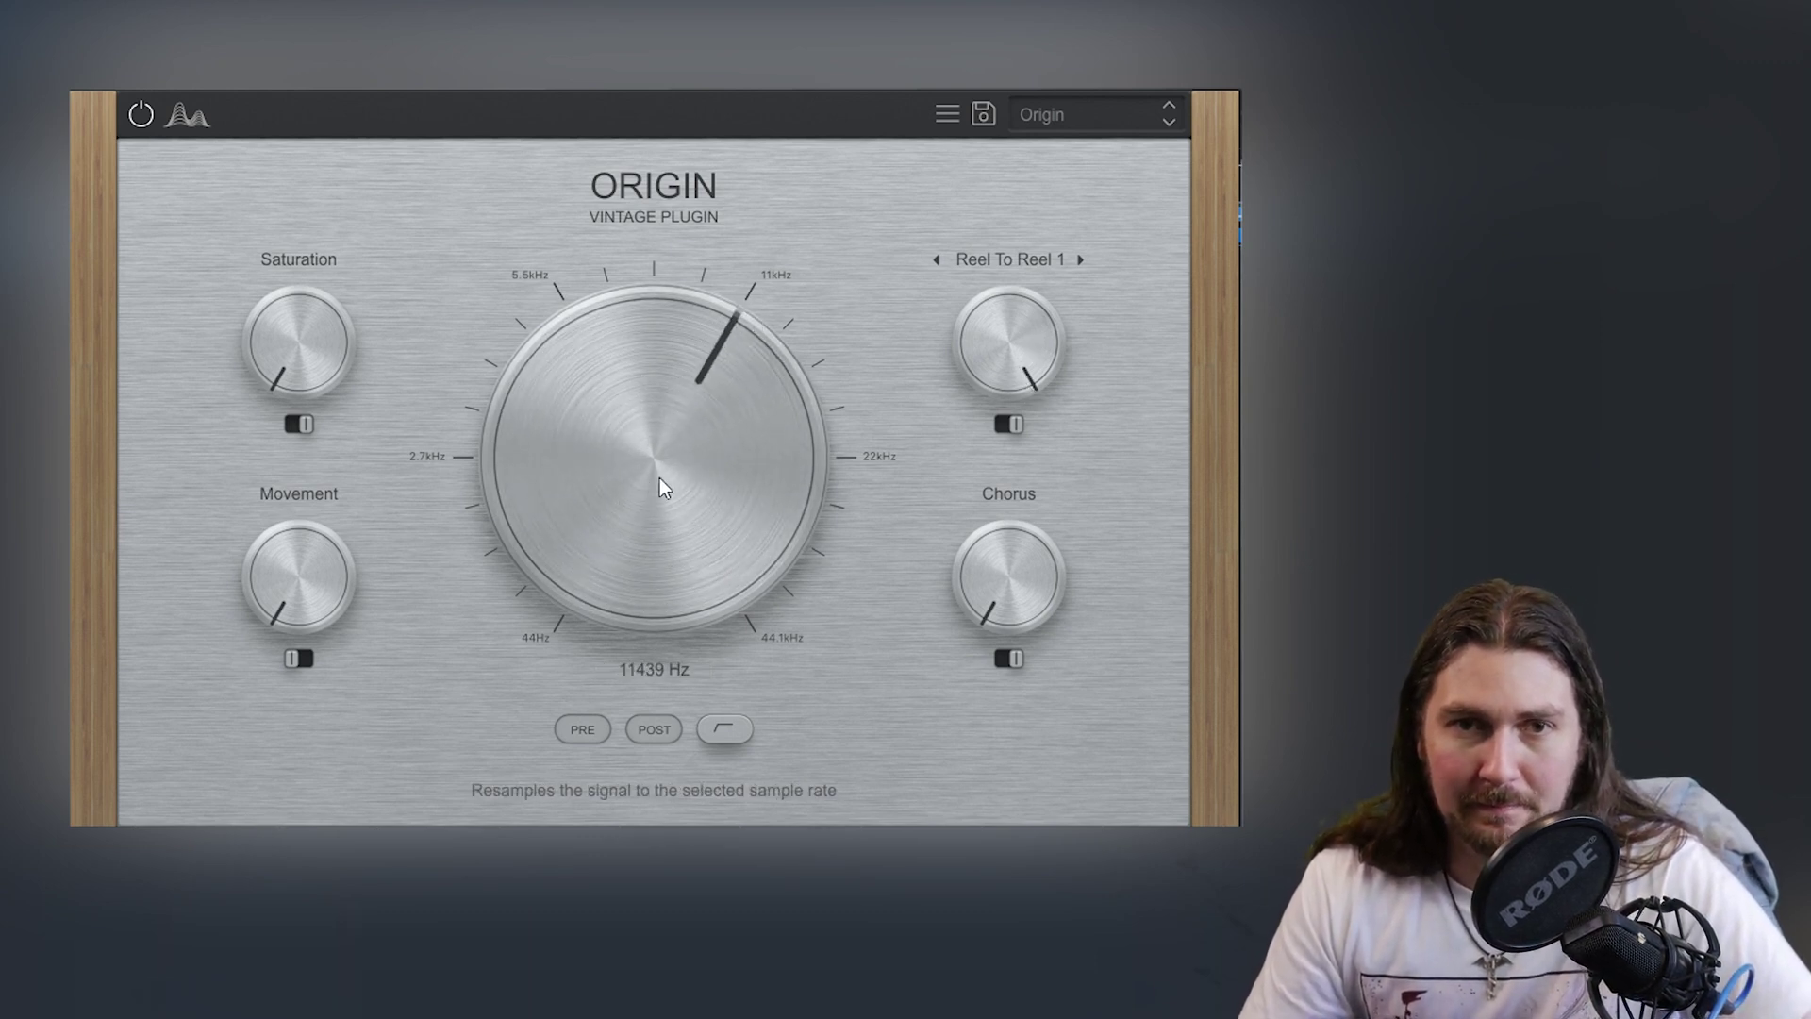
Step: Compare the noise before and after the resampler at different levels and frequencies, then return the noise to zero and resampling to 44.1 kHz
left_click(1003, 426)
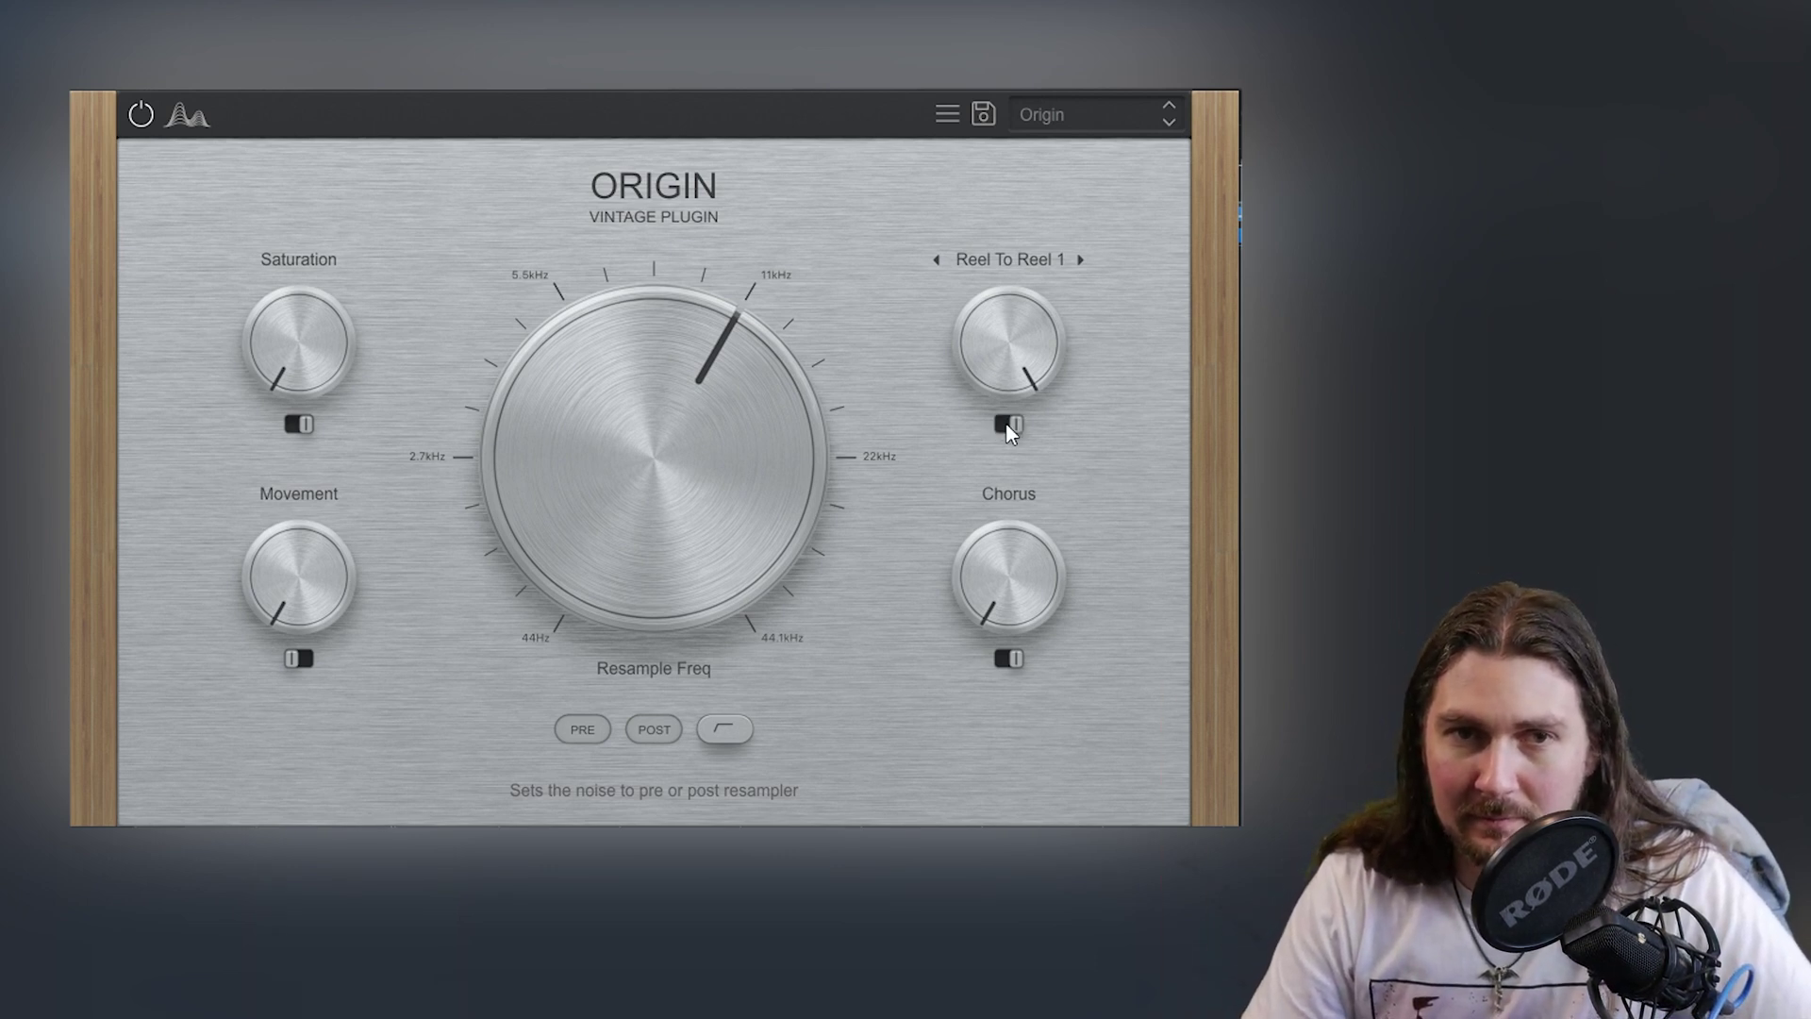
left_click(1009, 426)
left_click_drag(1003, 363, 961, 503)
left_click(1009, 424)
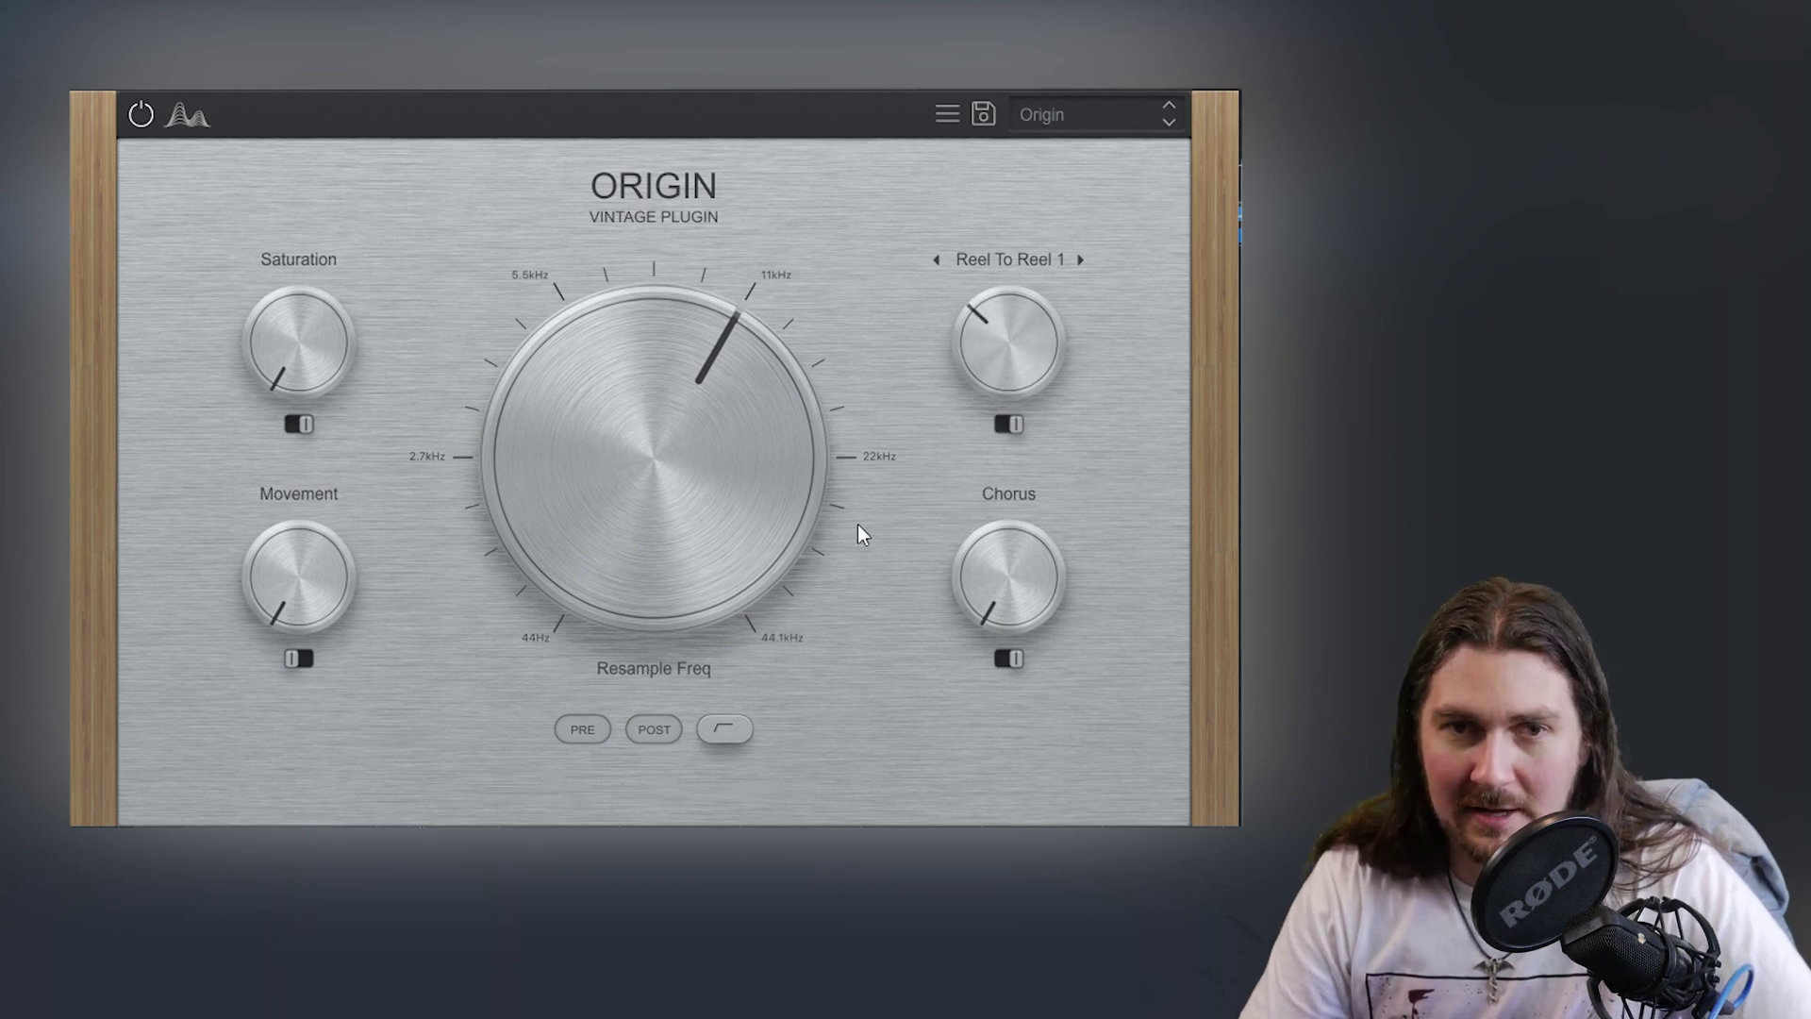
left_click(1009, 425)
left_click_drag(700, 452, 688, 498)
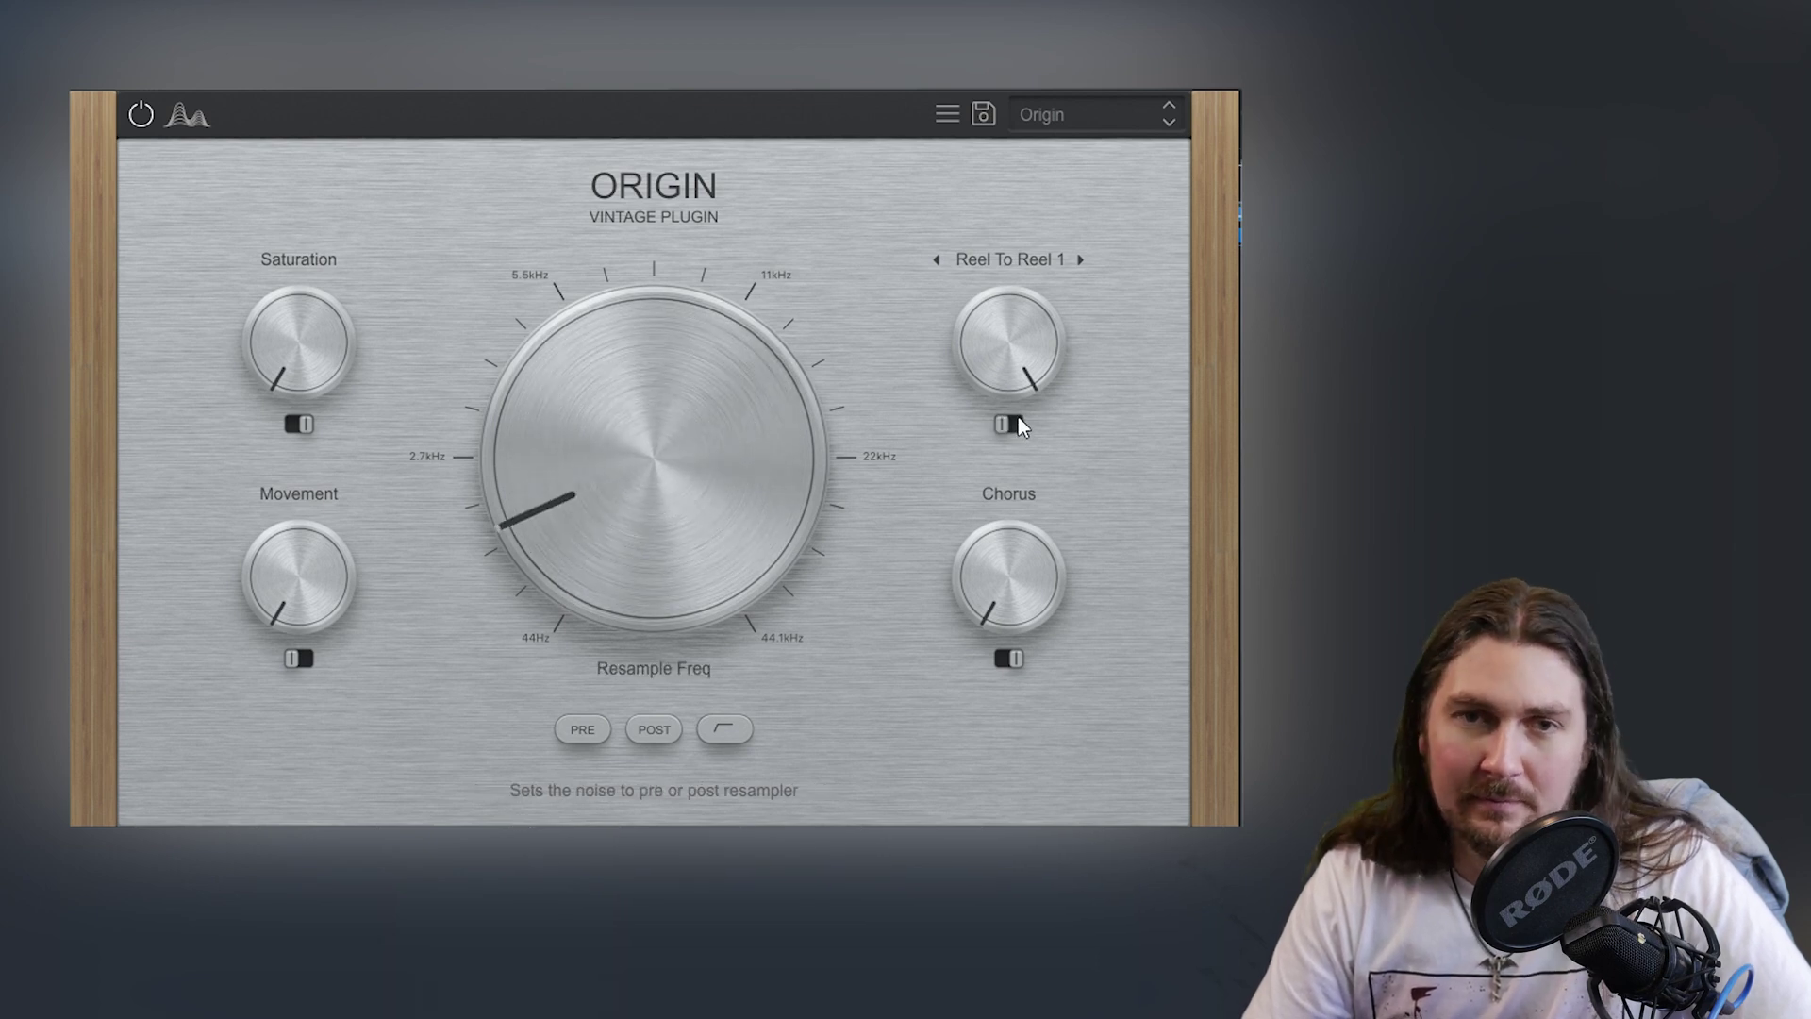
left_click_drag(681, 403, 697, 166)
left_click_drag(1040, 376, 960, 658)
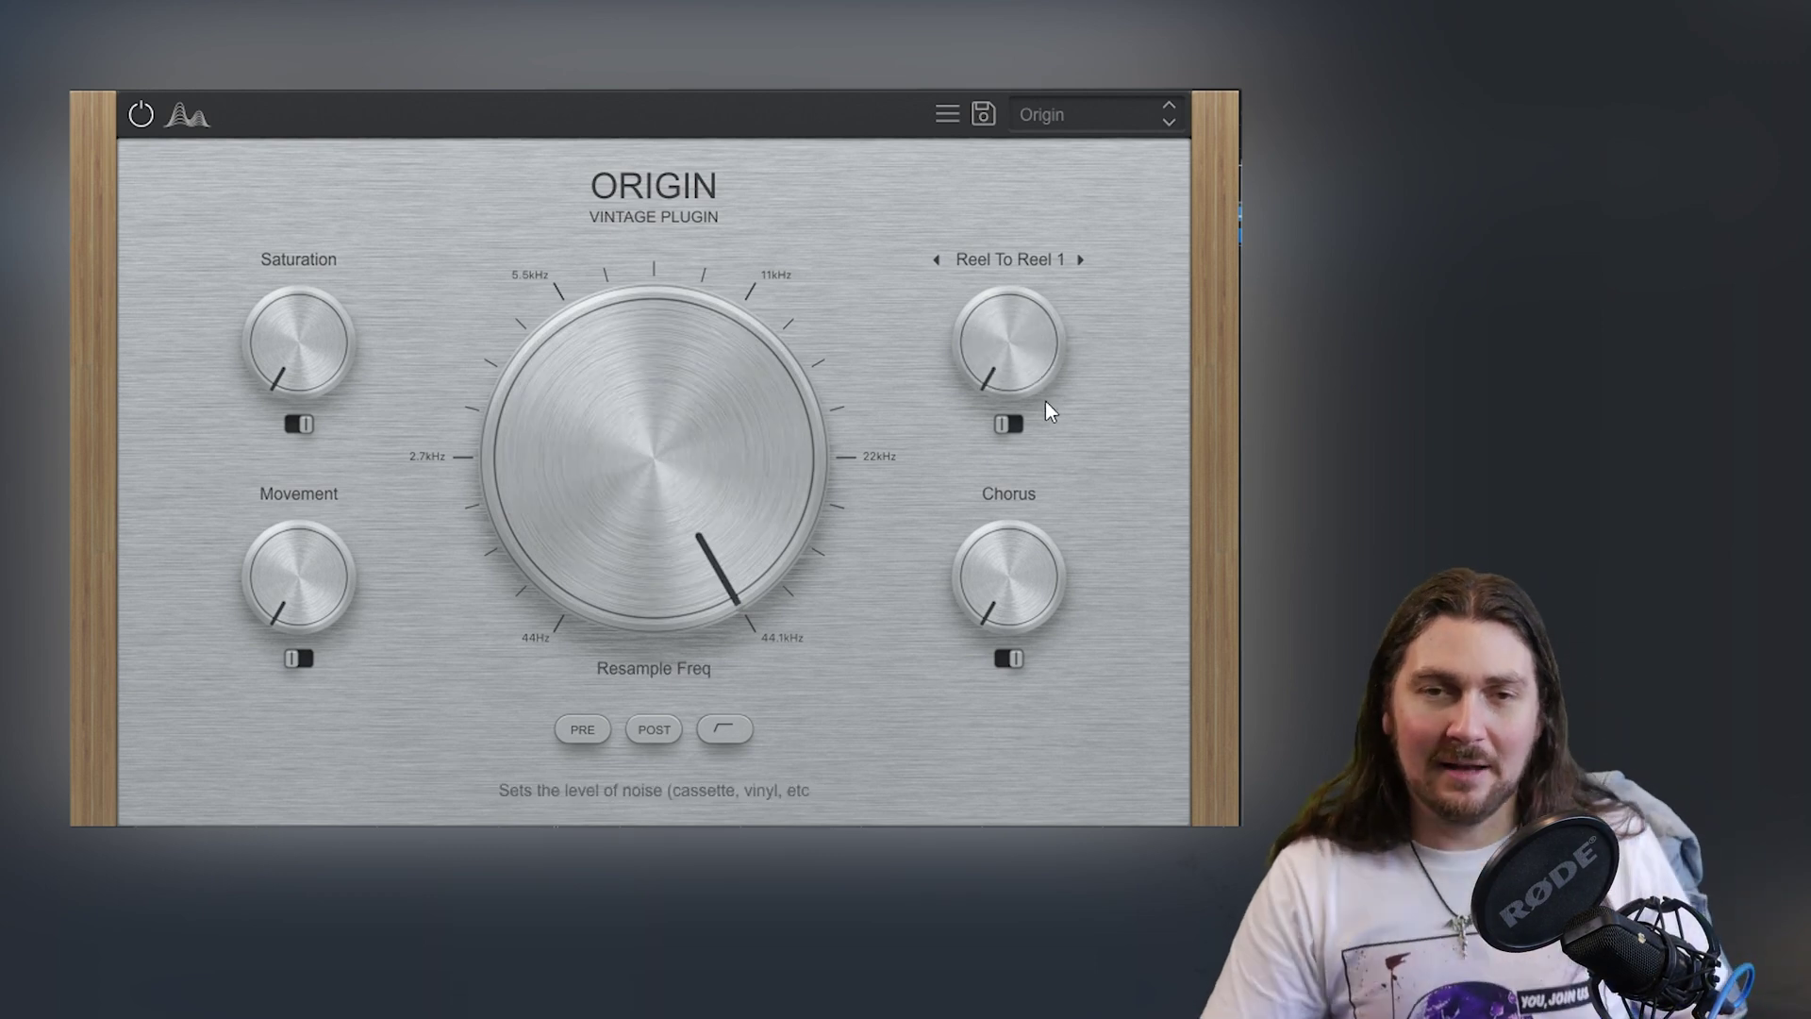
Step: Raise the chorus amount to 100 % and try both positions of its mode switch
left_click(1006, 661)
left_click_drag(1014, 563, 1052, 254)
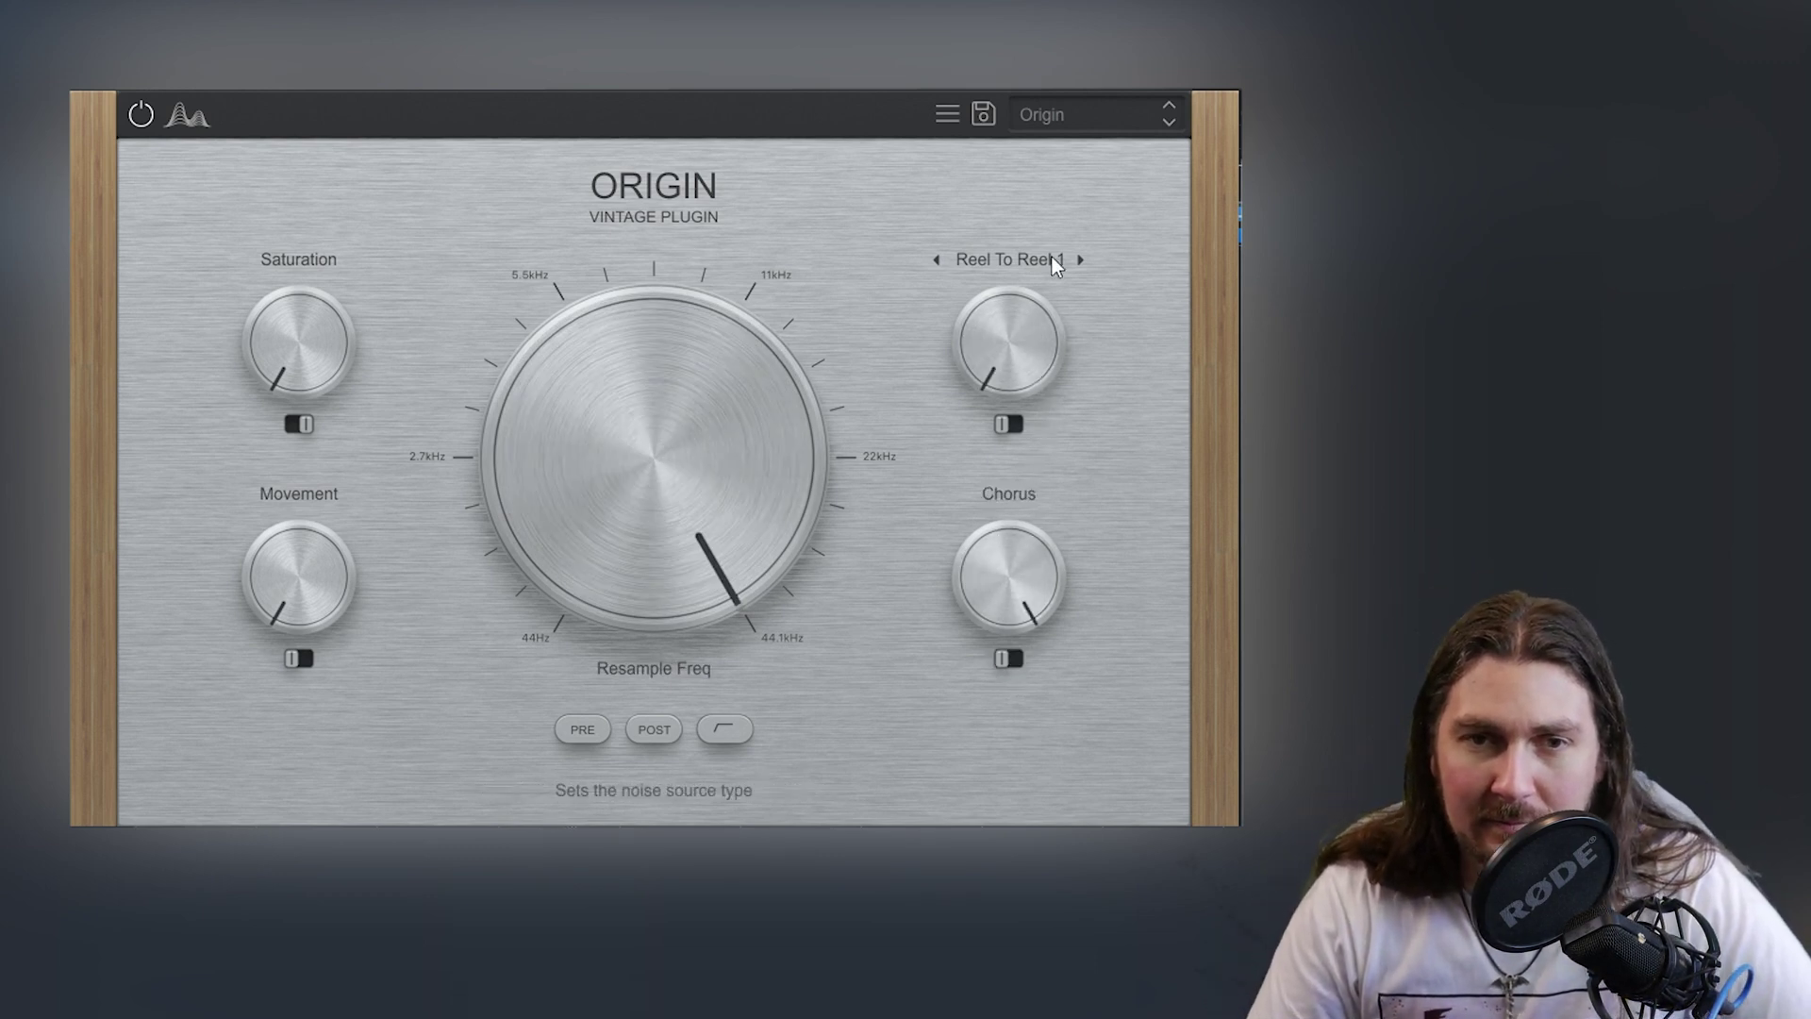
left_click(1010, 659)
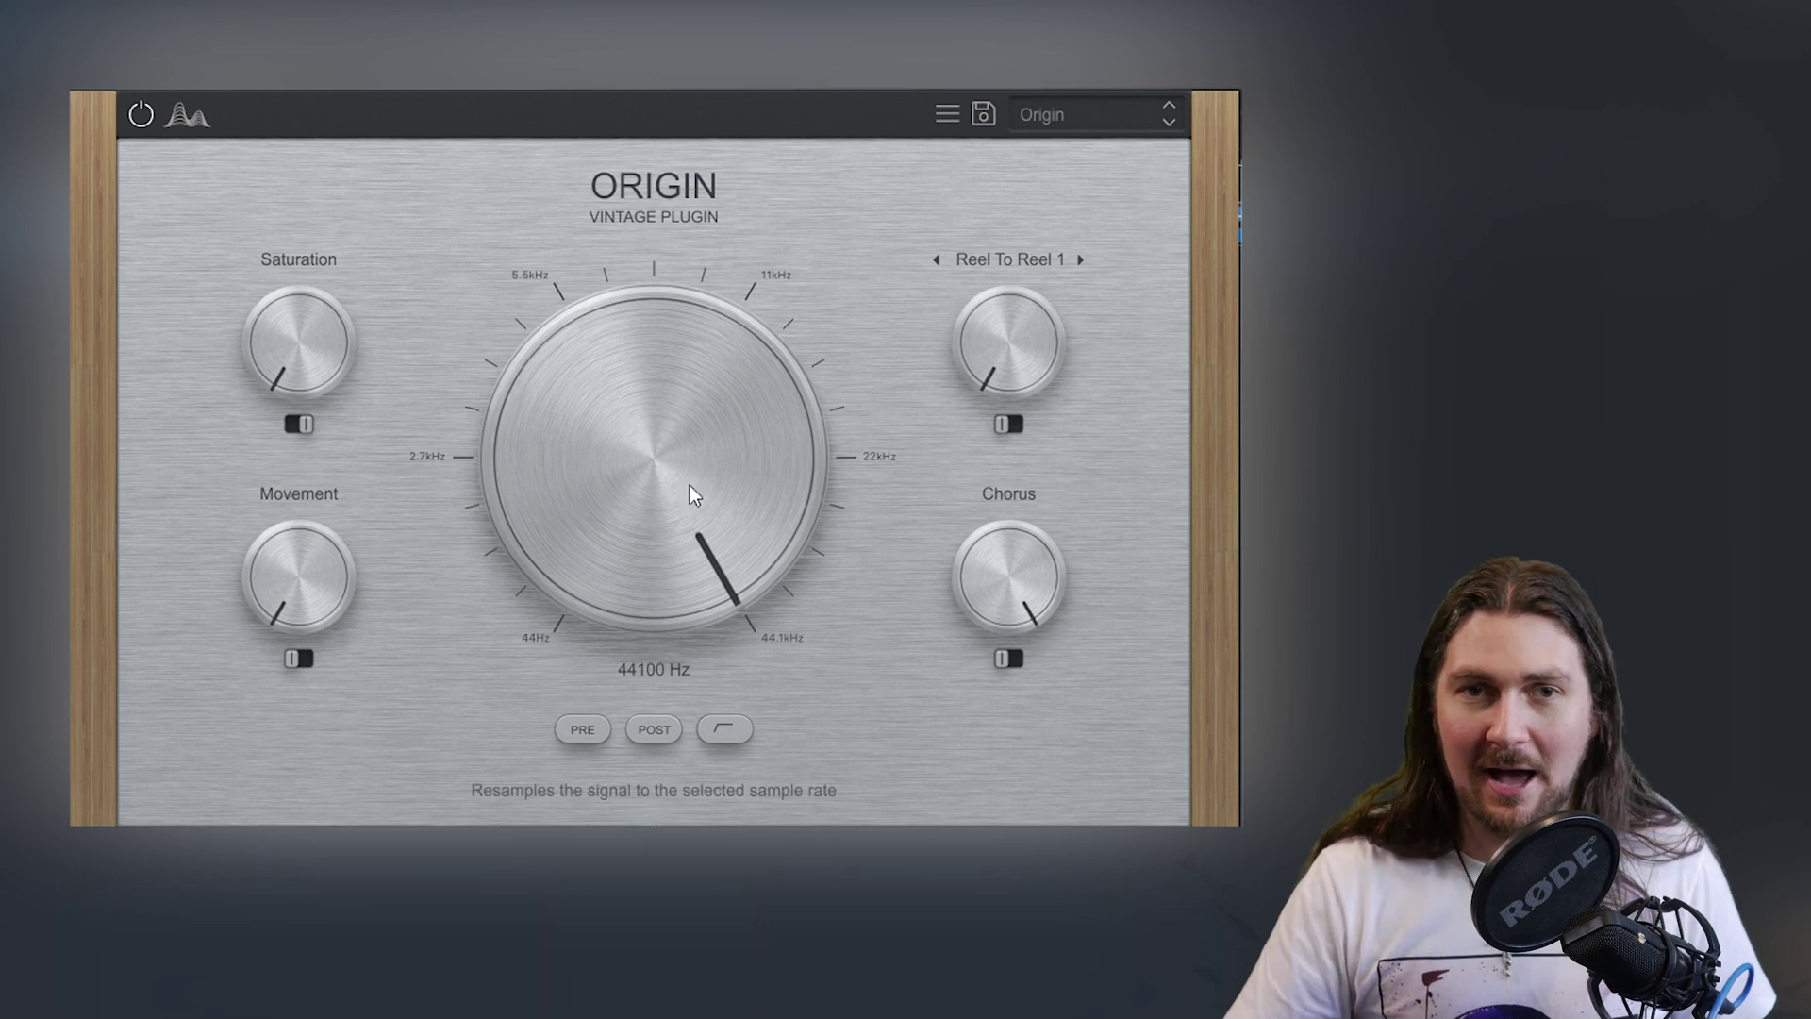
Step: Lower the resample frequency to 8030 Hz and add moderate saturation, movement and noise to the sound
scroll(618, 522, "down", 5)
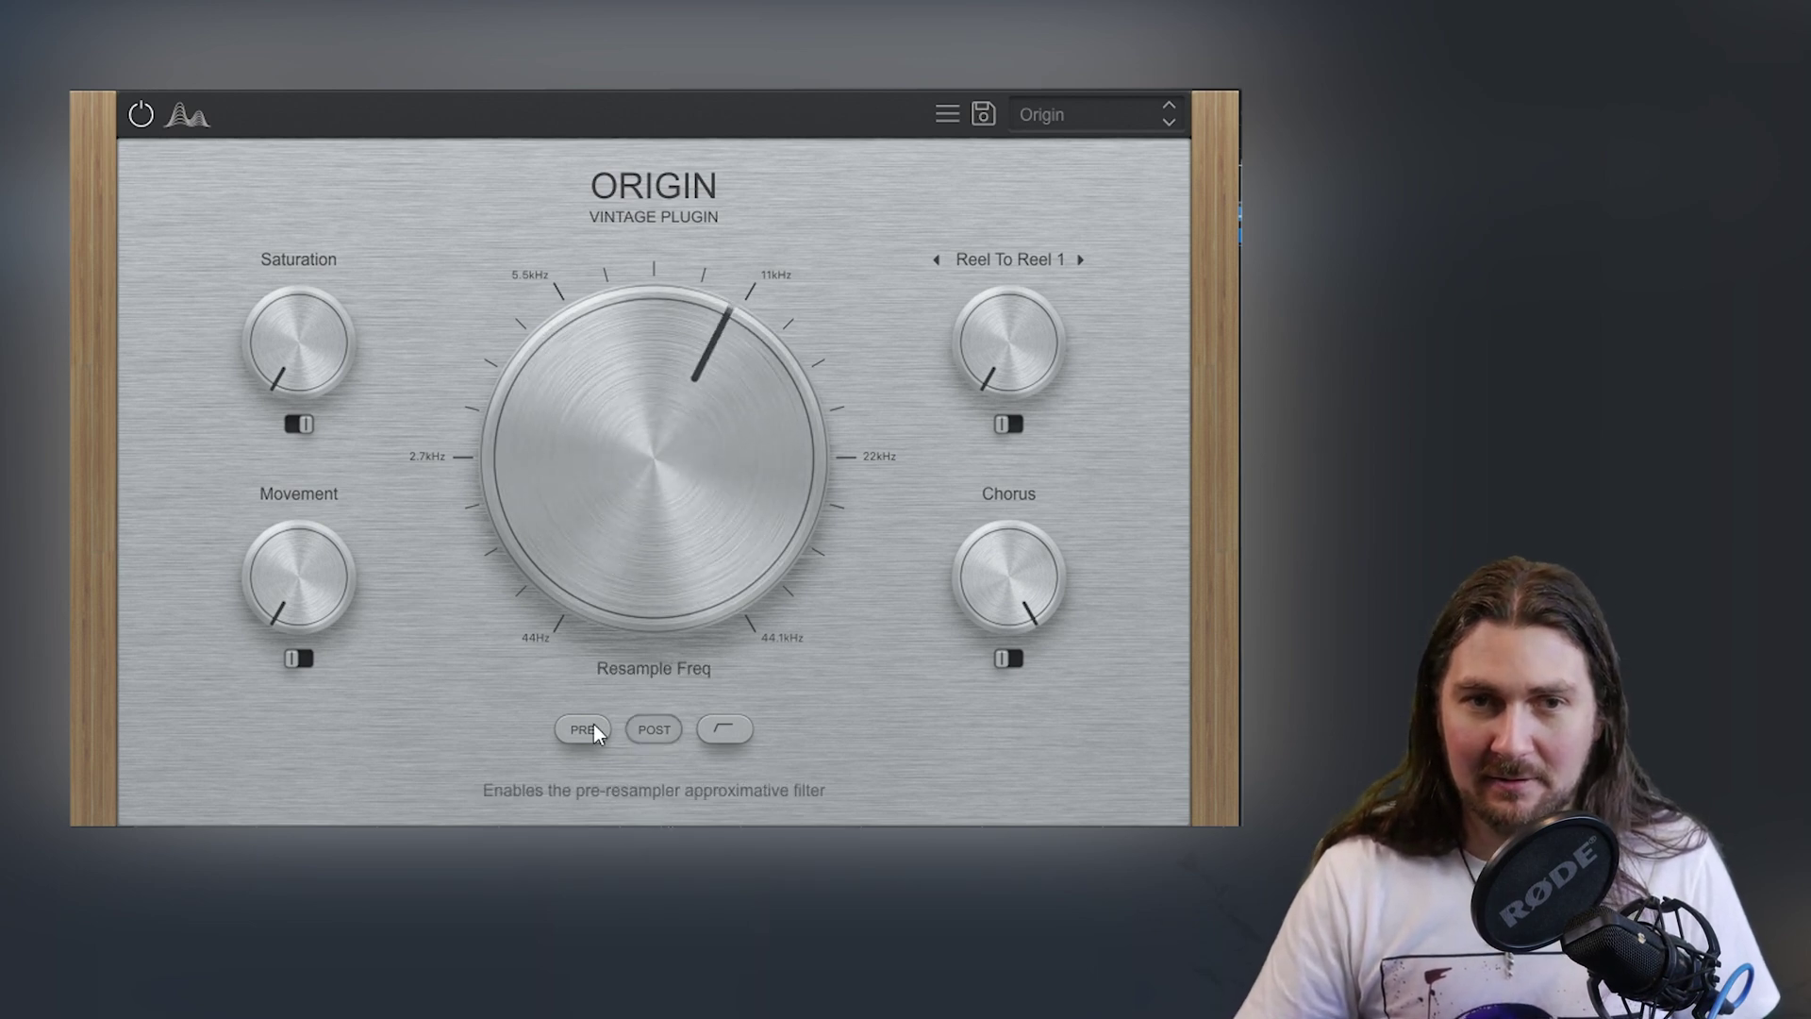
scroll(672, 551, "down", 2)
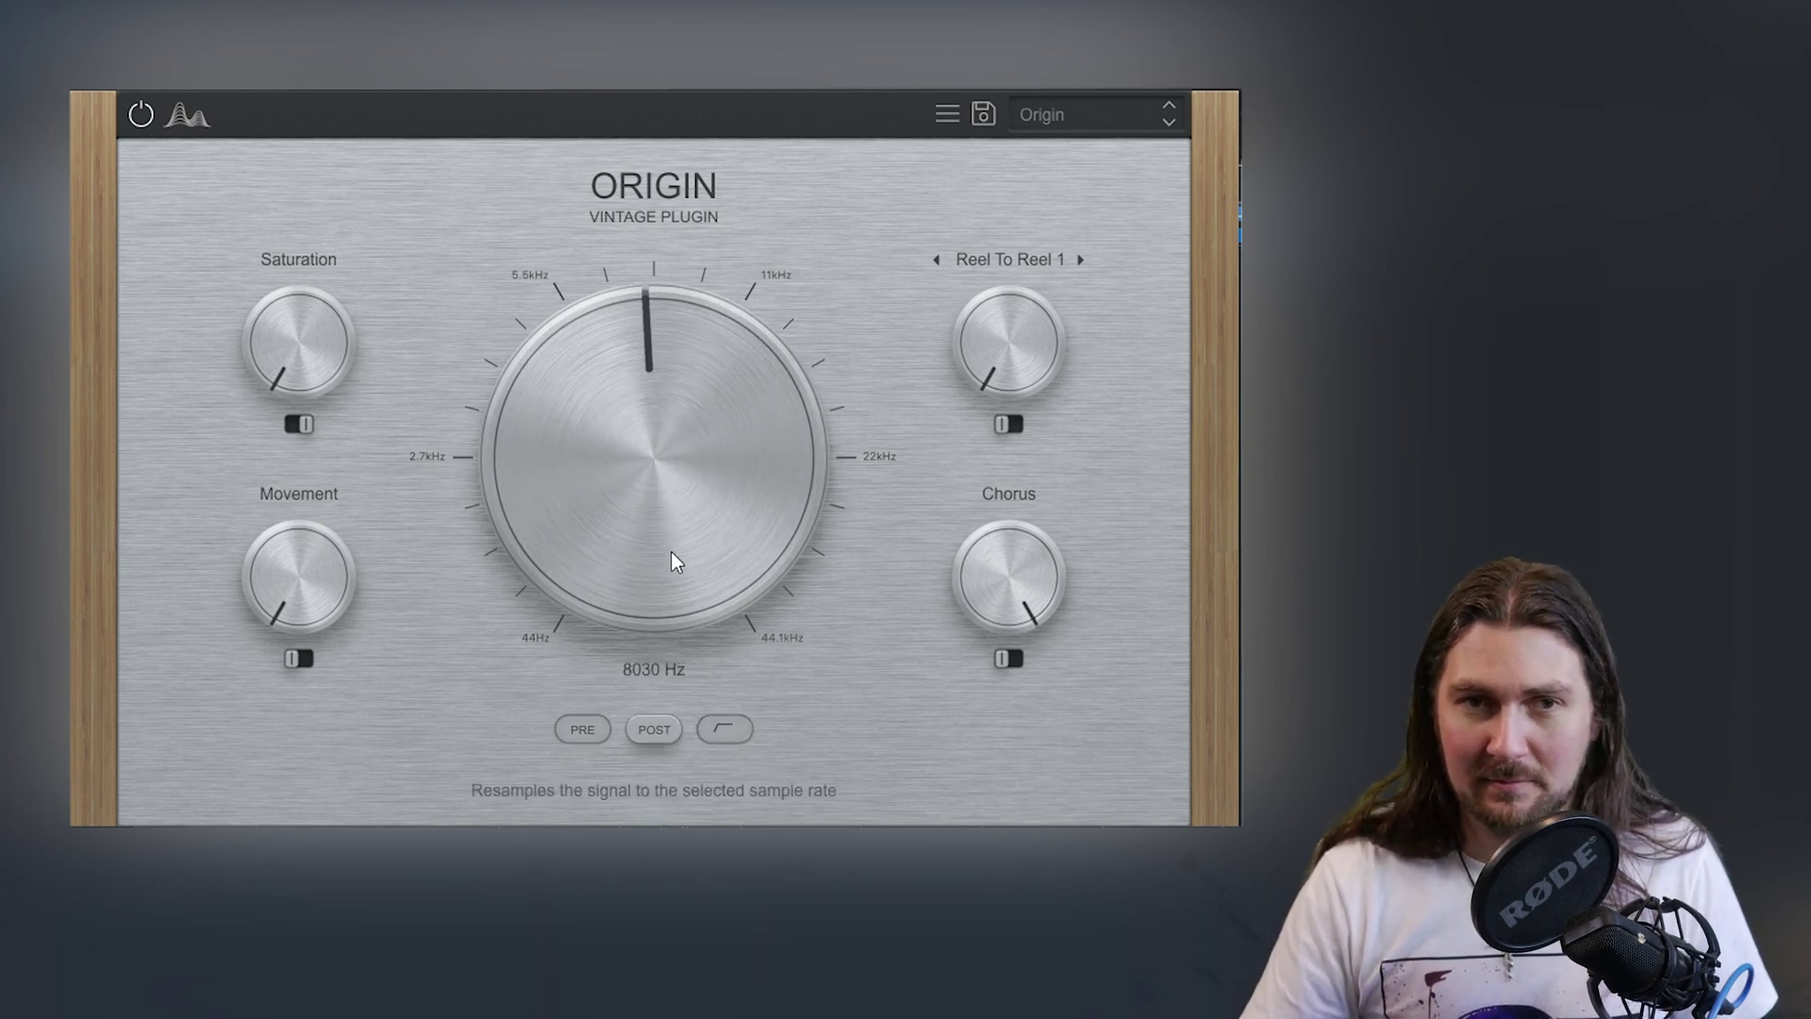
left_click_drag(313, 389, 308, 290)
left_click_drag(311, 567, 313, 515)
left_click_drag(1017, 333, 1022, 178)
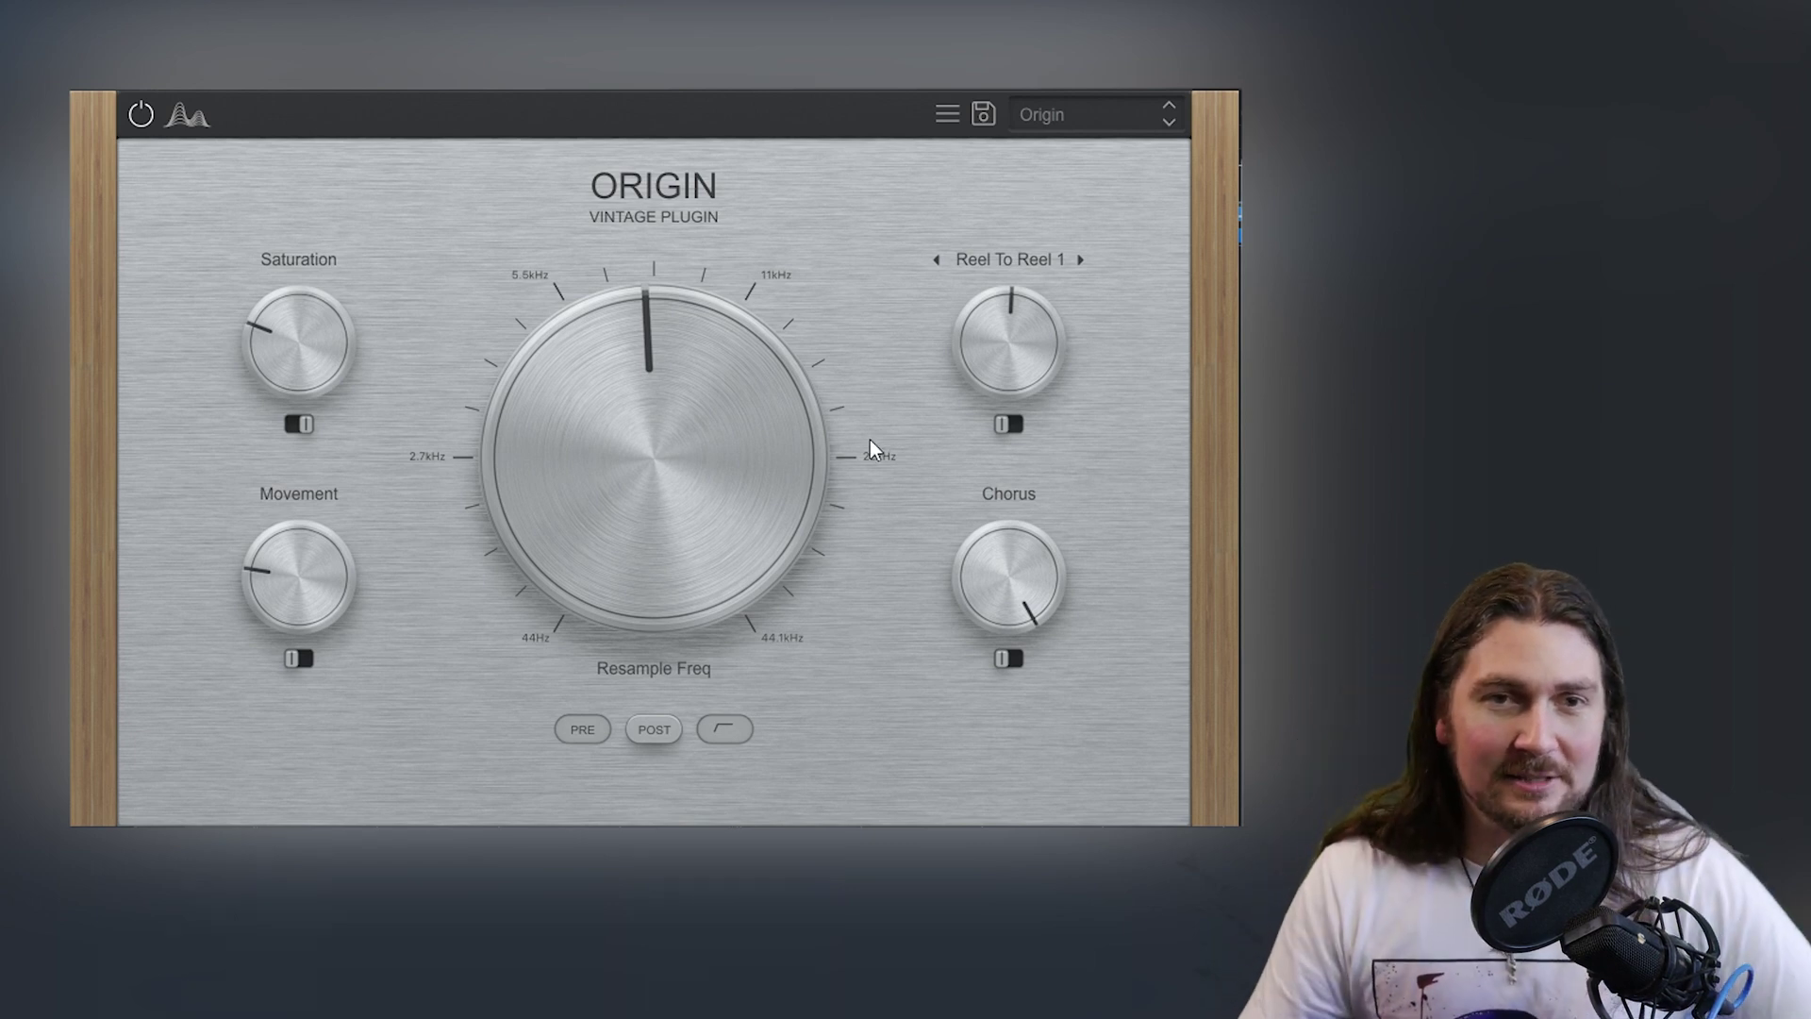
Step: Reset the saturation, movement, noise and chorus to zero and the resample frequency to 44100 Hz
double_click(308, 534)
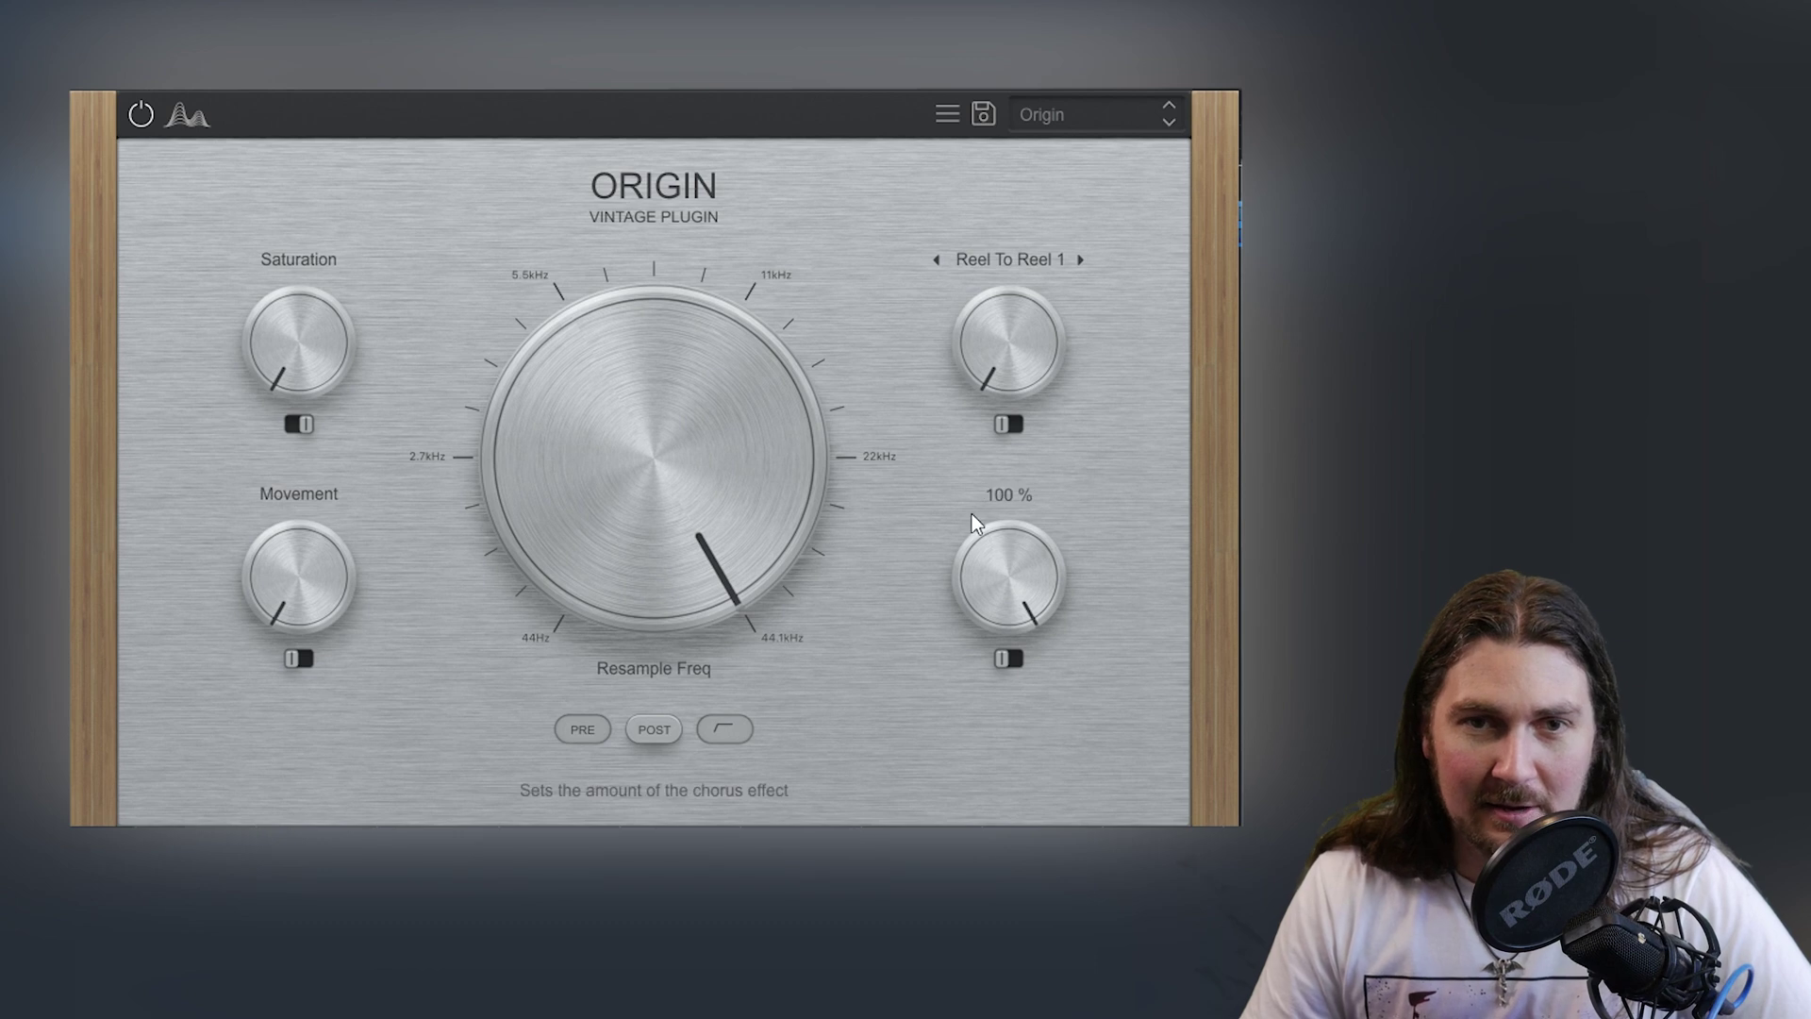
double_click(1054, 579)
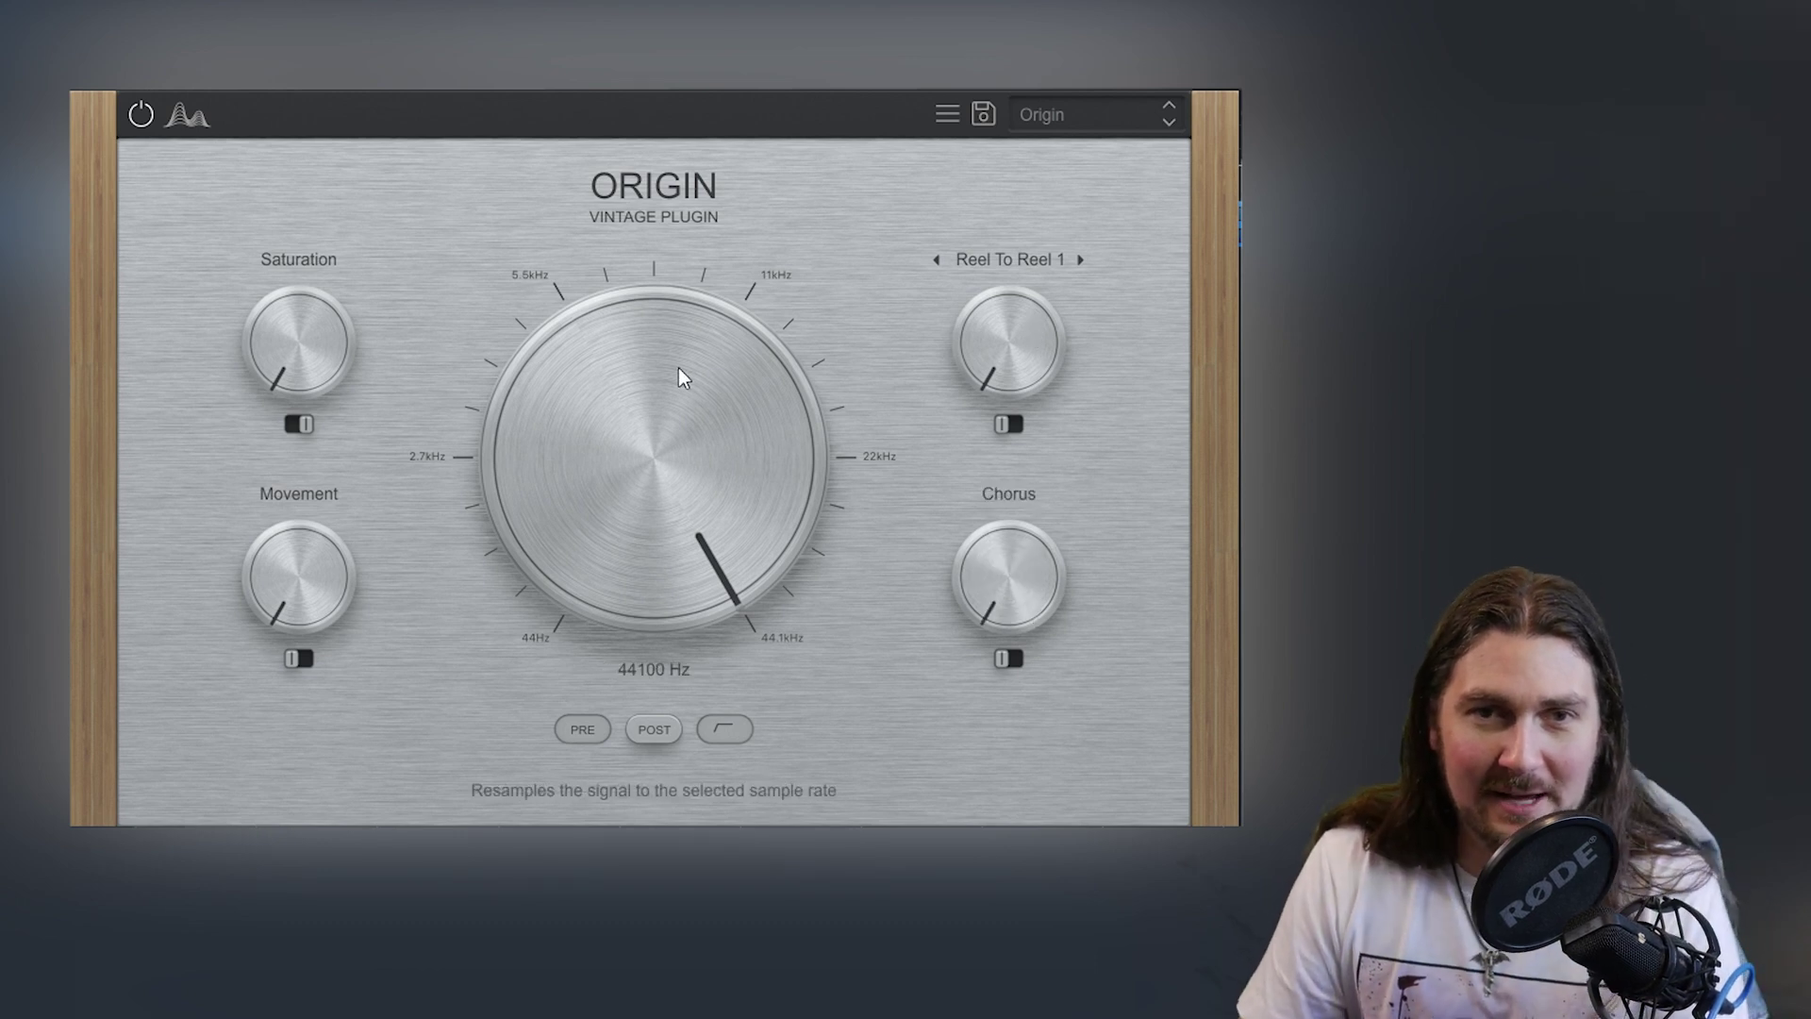
Step: Raise the saturation in its other mode, set movement to 68 %, increase the noise level and lower the resample frequency to just above 11 kHz
left_click_drag(300, 351, 317, 248)
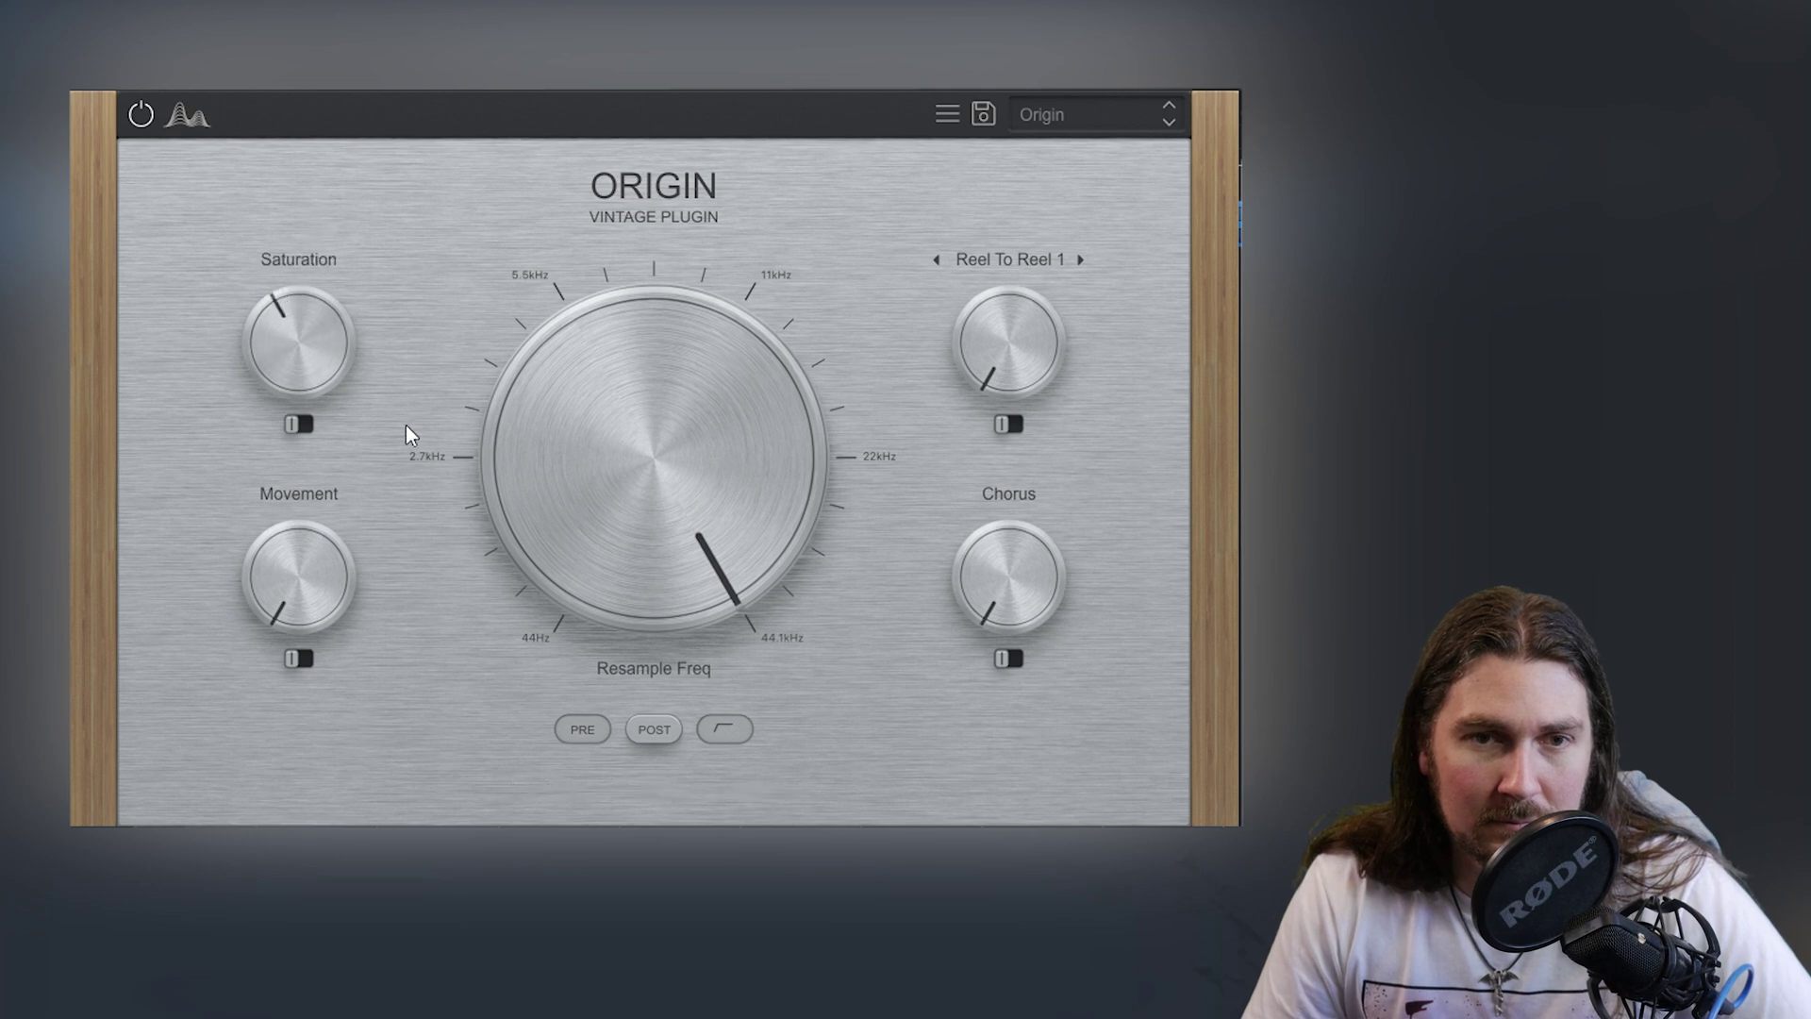
left_click_drag(652, 499, 625, 623)
left_click_drag(340, 611, 350, 414)
left_click_drag(612, 472, 600, 445)
left_click_drag(1046, 344, 1040, 250)
Step: Set the noise source type to Vinyl 3
left_click(1039, 251)
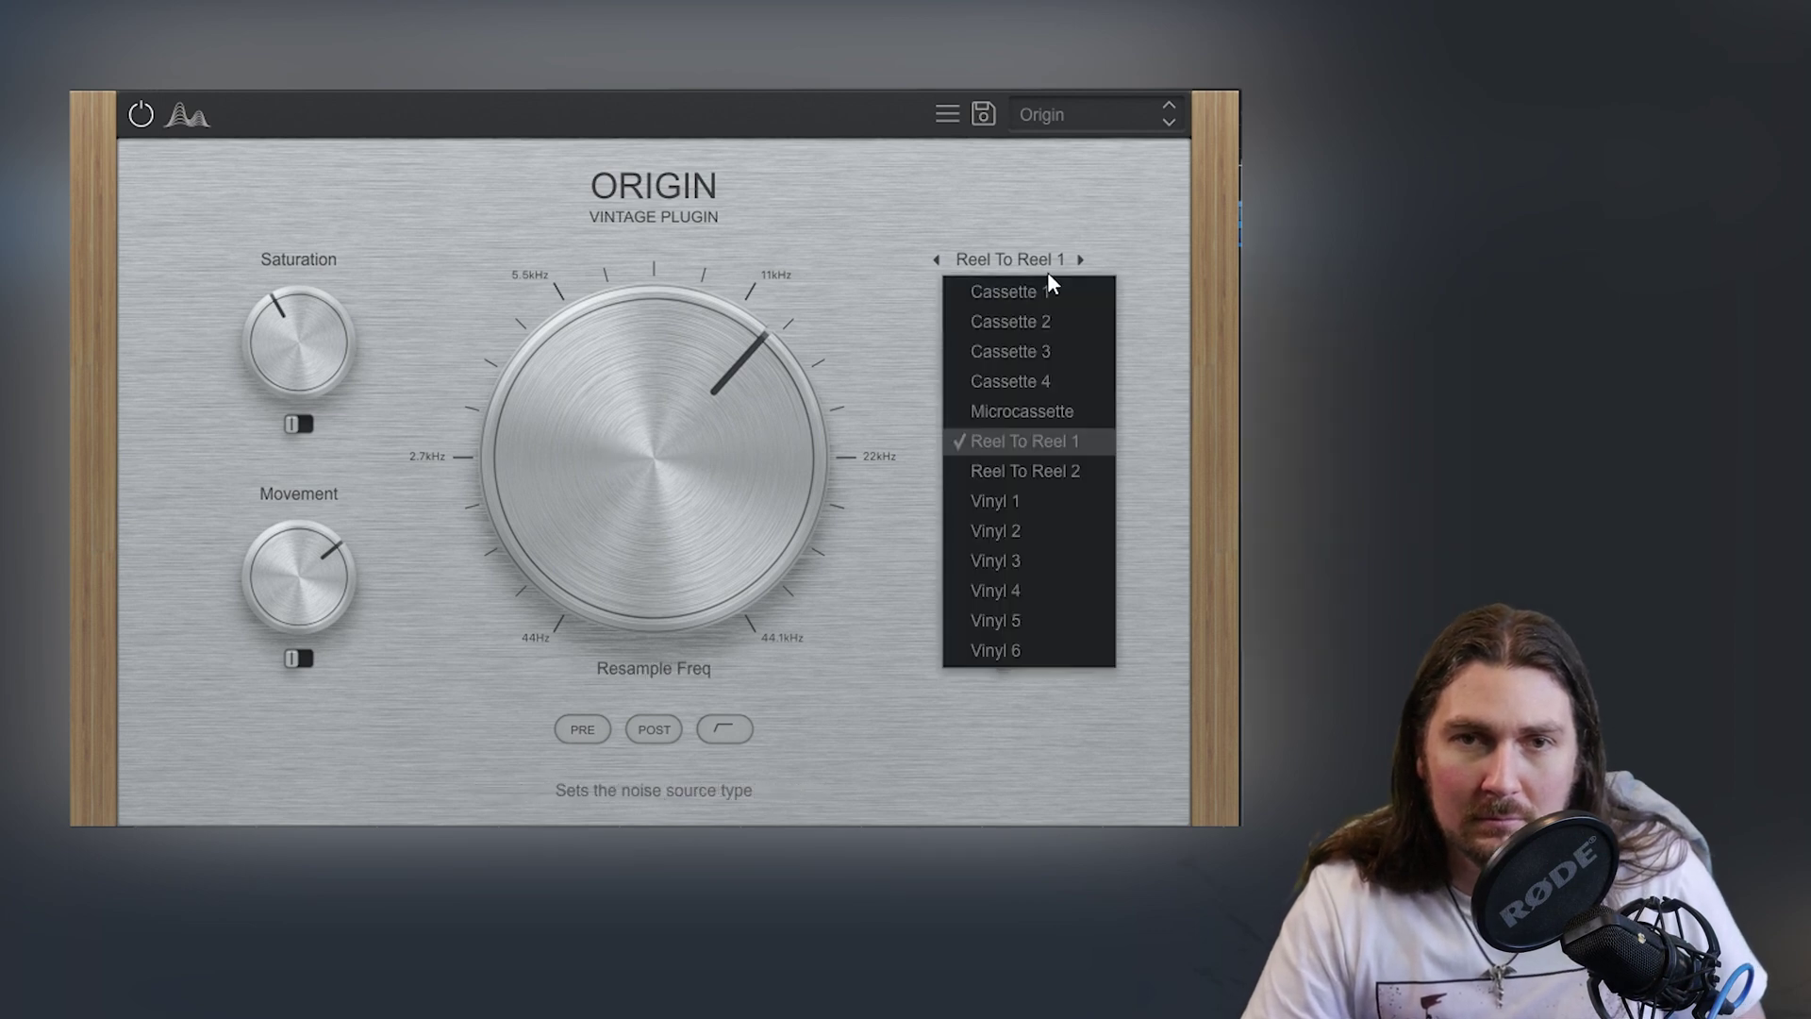
left_click(1033, 510)
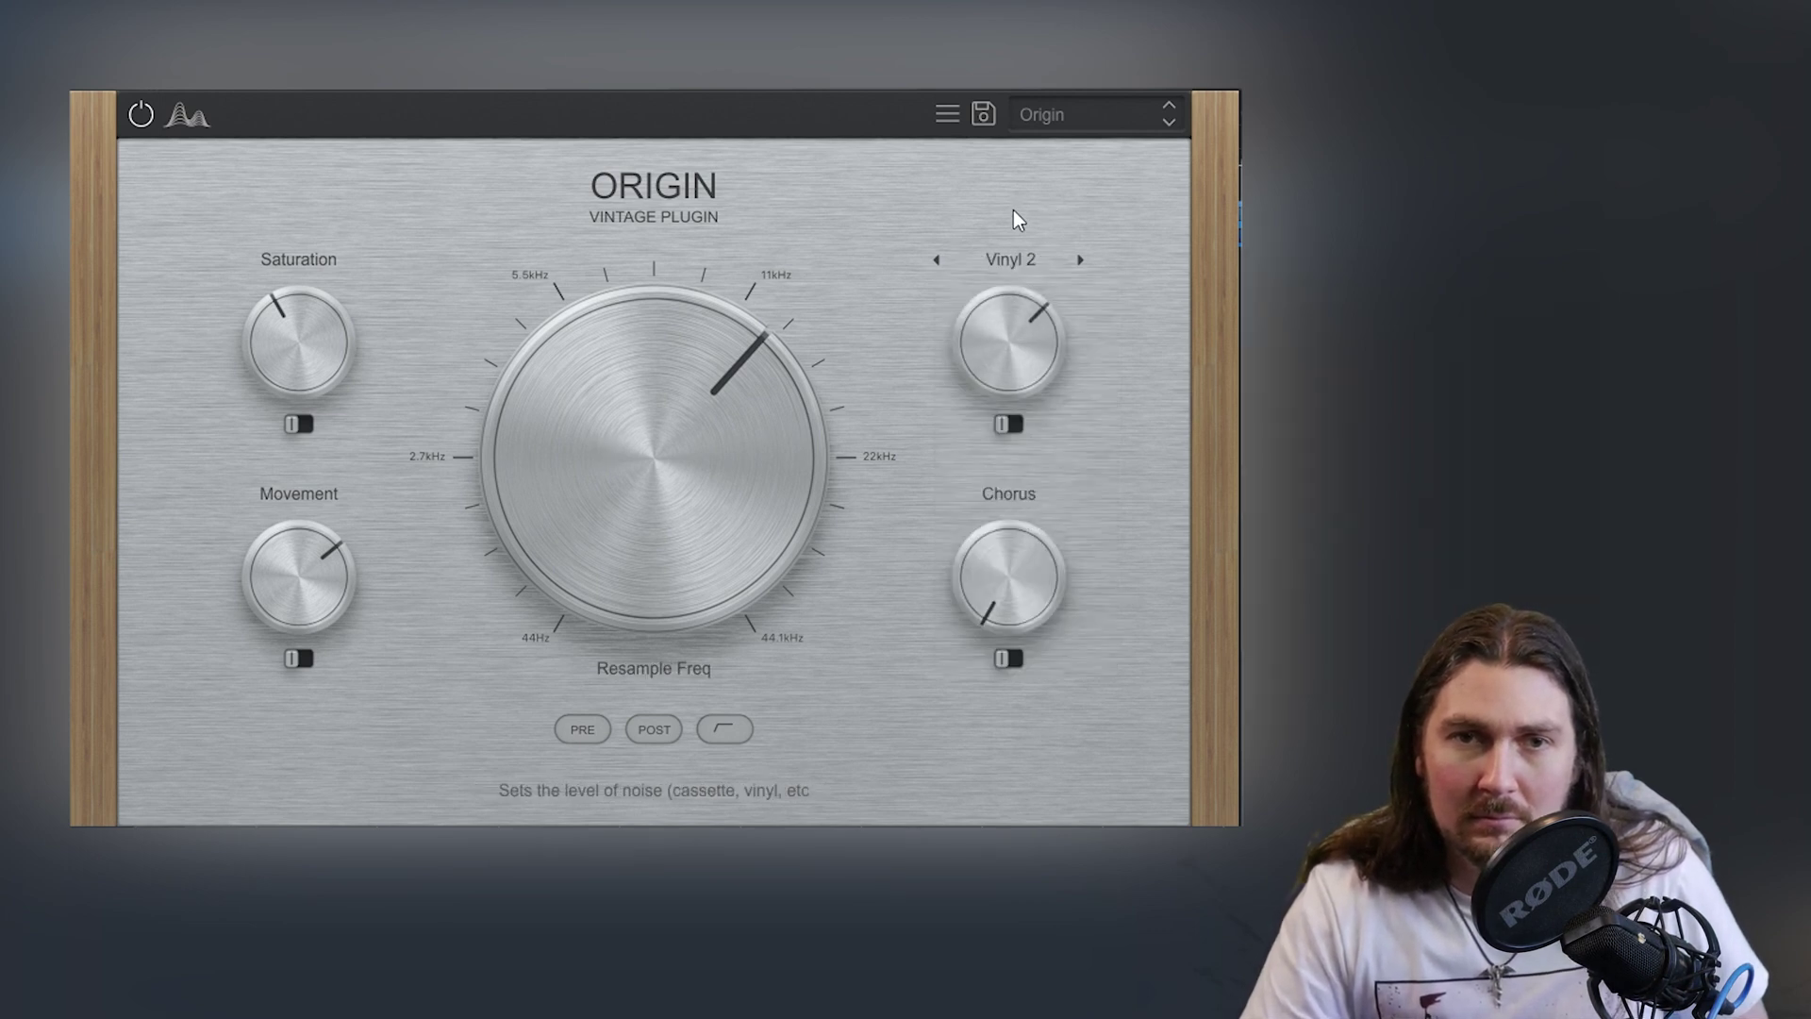
left_click(1081, 262)
Step: Raise the resample frequency slightly and set the chorus amount to 16 %
left_click_drag(823, 366, 741, 359)
mouse_move(310, 559)
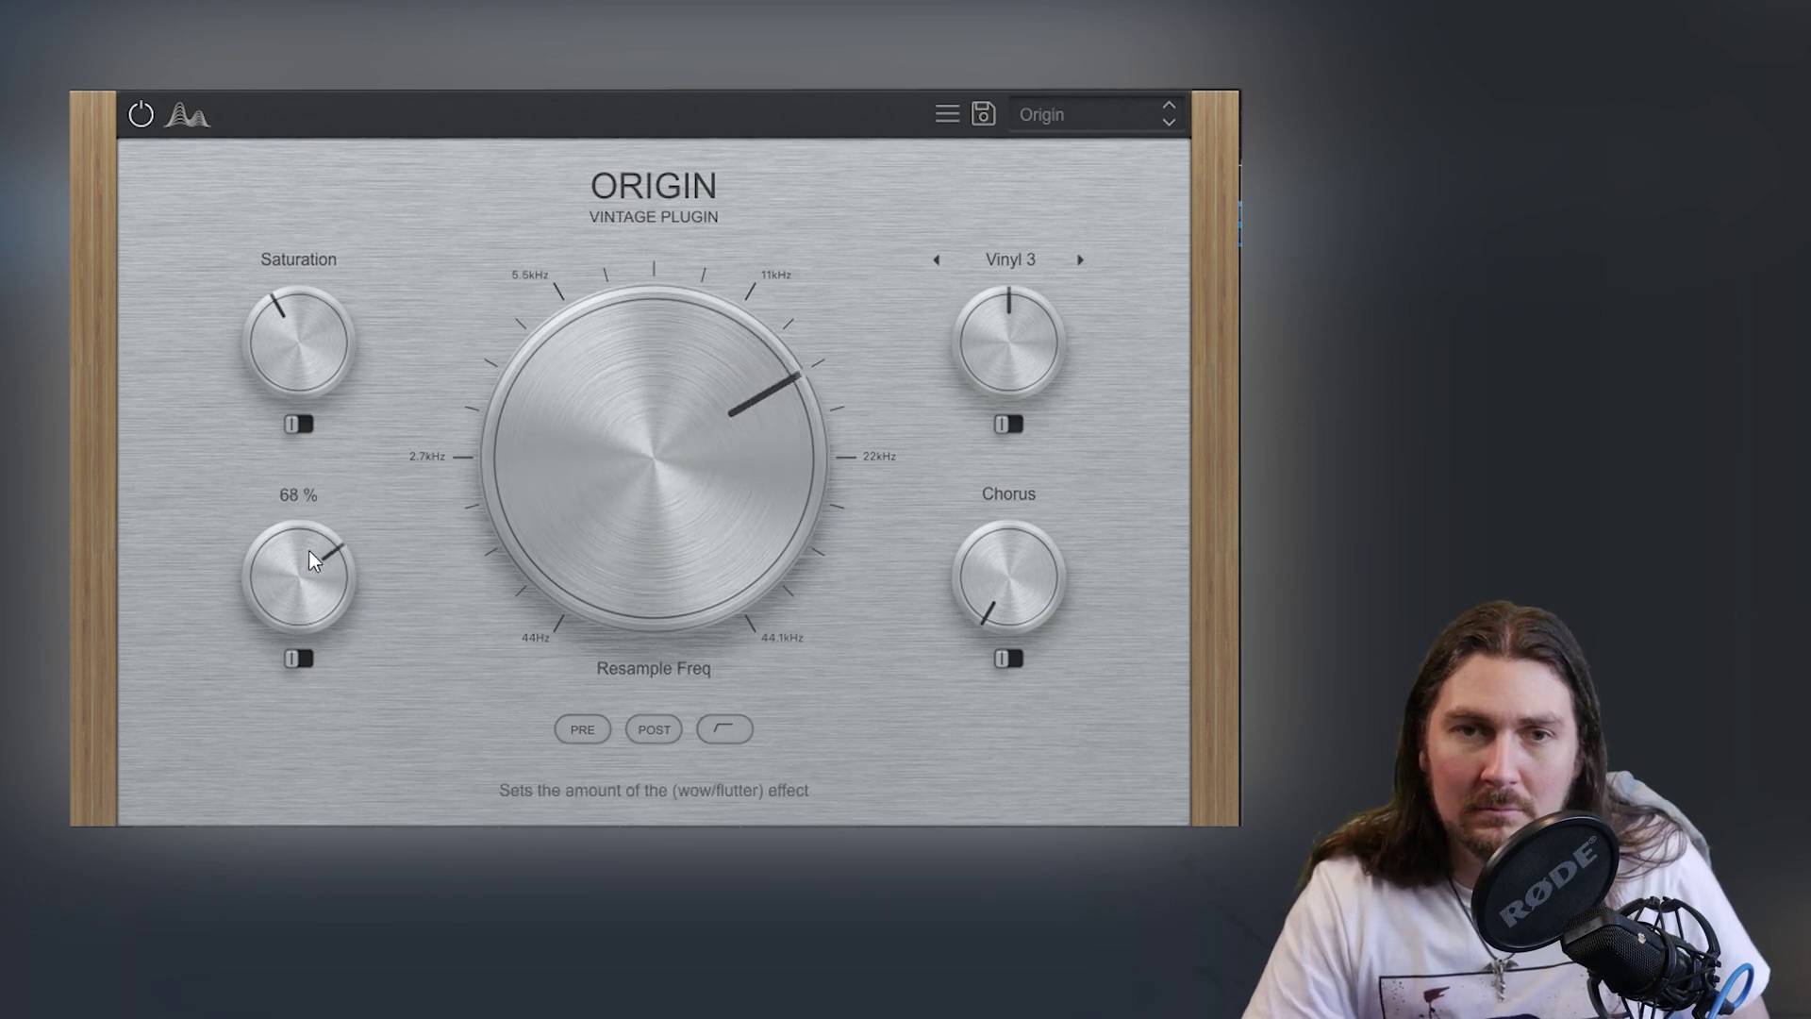
left_click_drag(1005, 583, 1018, 548)
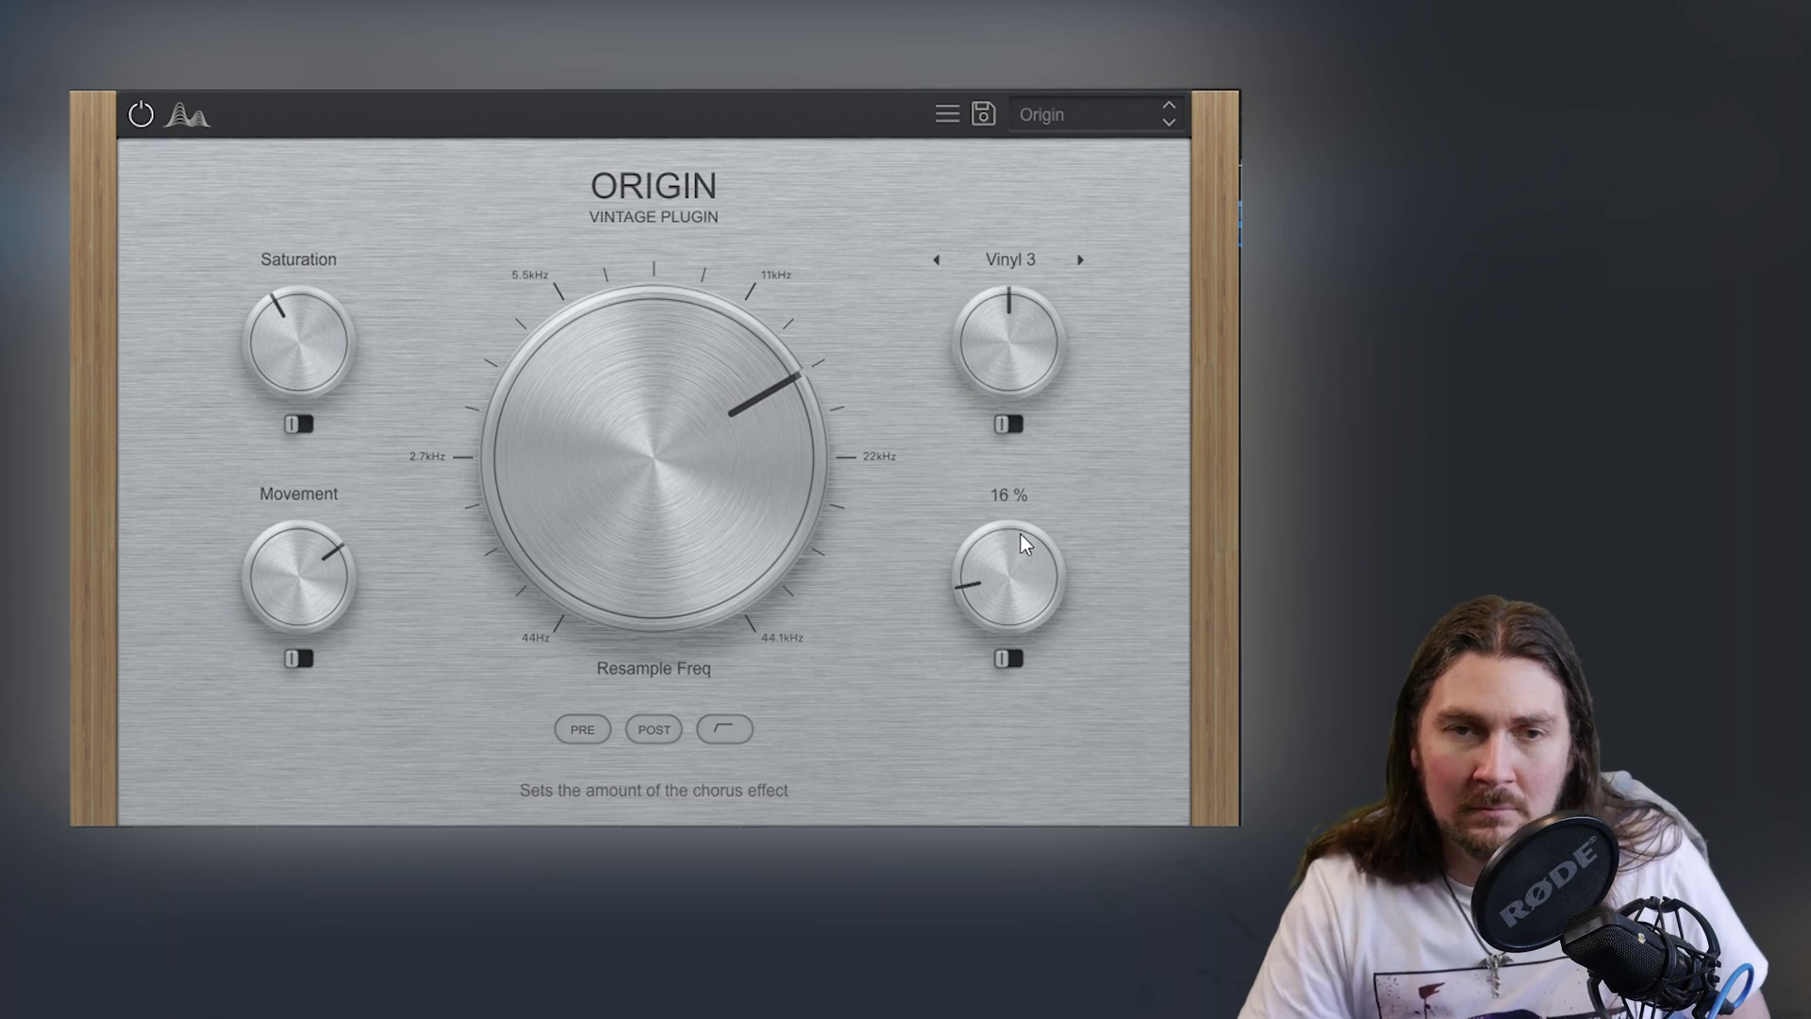
Step: Fine-tune the saturation, resample frequency, chorus, movement and noise amounts by ear
mouse_move(343, 369)
left_mouse_down()
mouse_move(364, 211)
mouse_move(336, 401)
left_mouse_up()
left_click_drag(718, 514, 692, 622)
left_click_drag(970, 581, 967, 613)
left_click_drag(279, 565, 274, 573)
left_click_drag(1026, 417, 1019, 364)
scroll(562, 338, "up", 5)
left_click_drag(562, 338, 579, 275)
left_click_drag(1049, 387, 1046, 392)
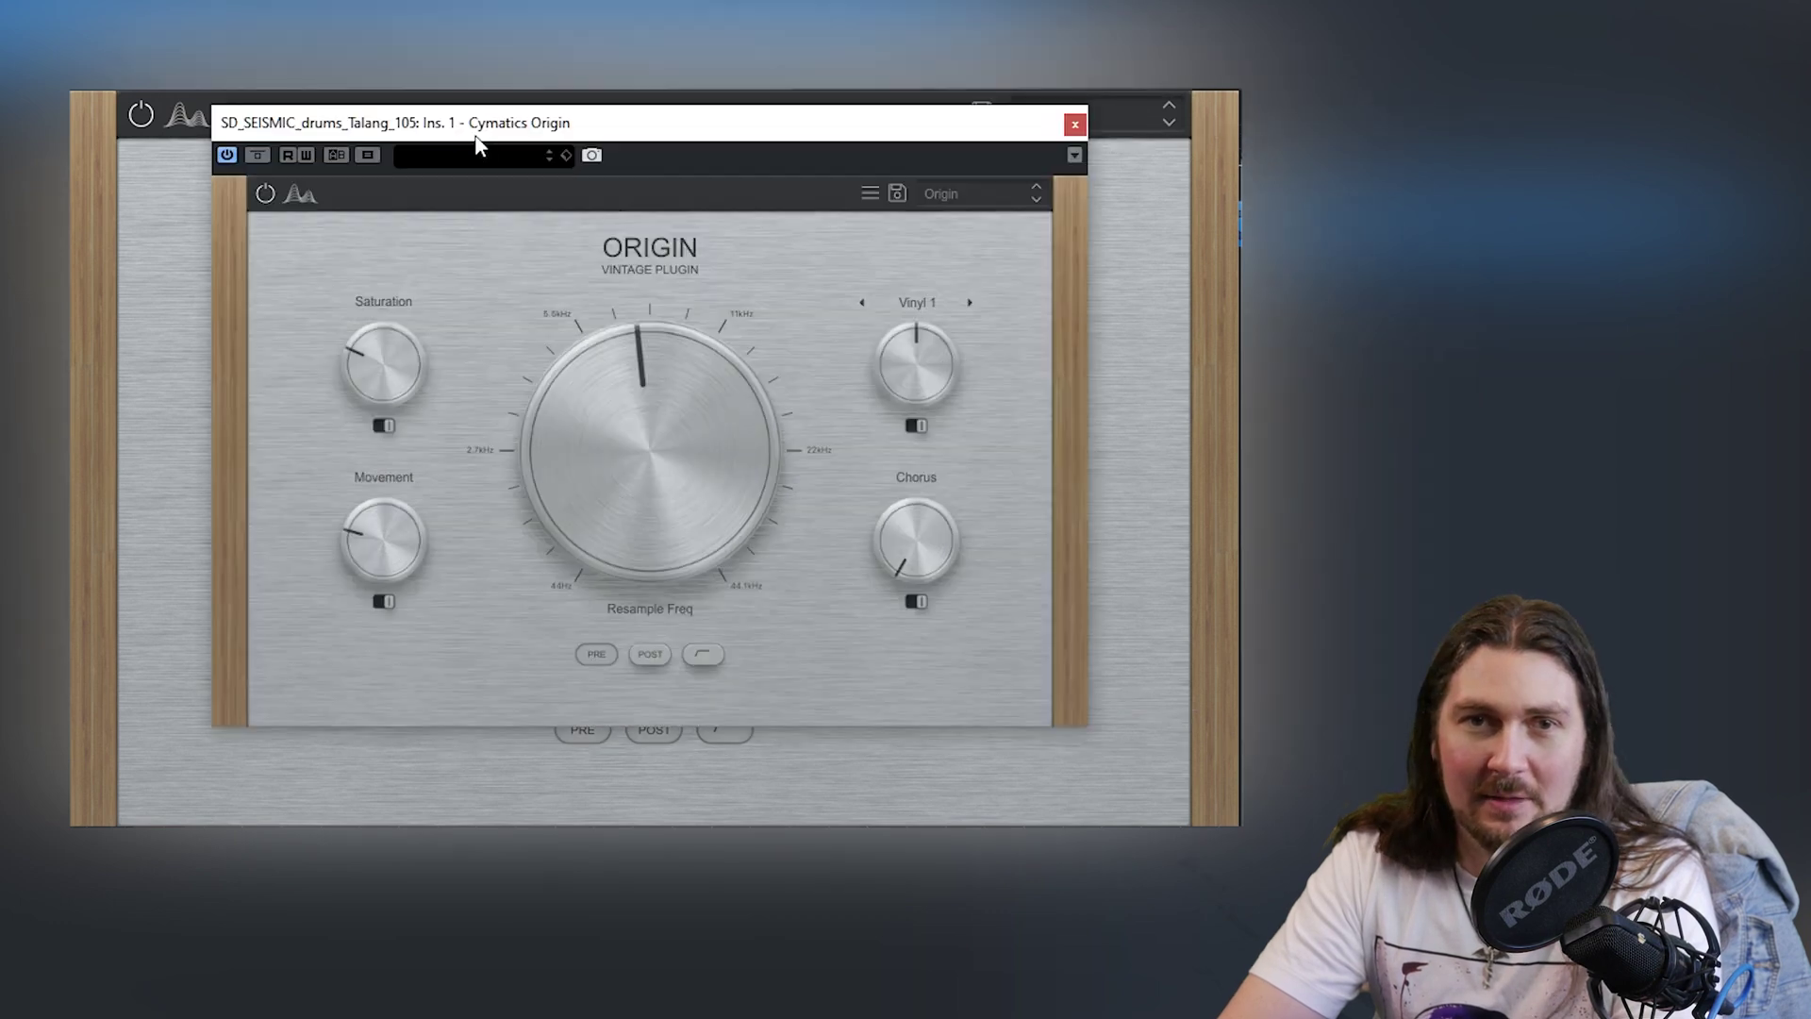
Step: Set the plugin's UI size to Large and switch the Vinyl 1 noise to its other mode
left_click(871, 193)
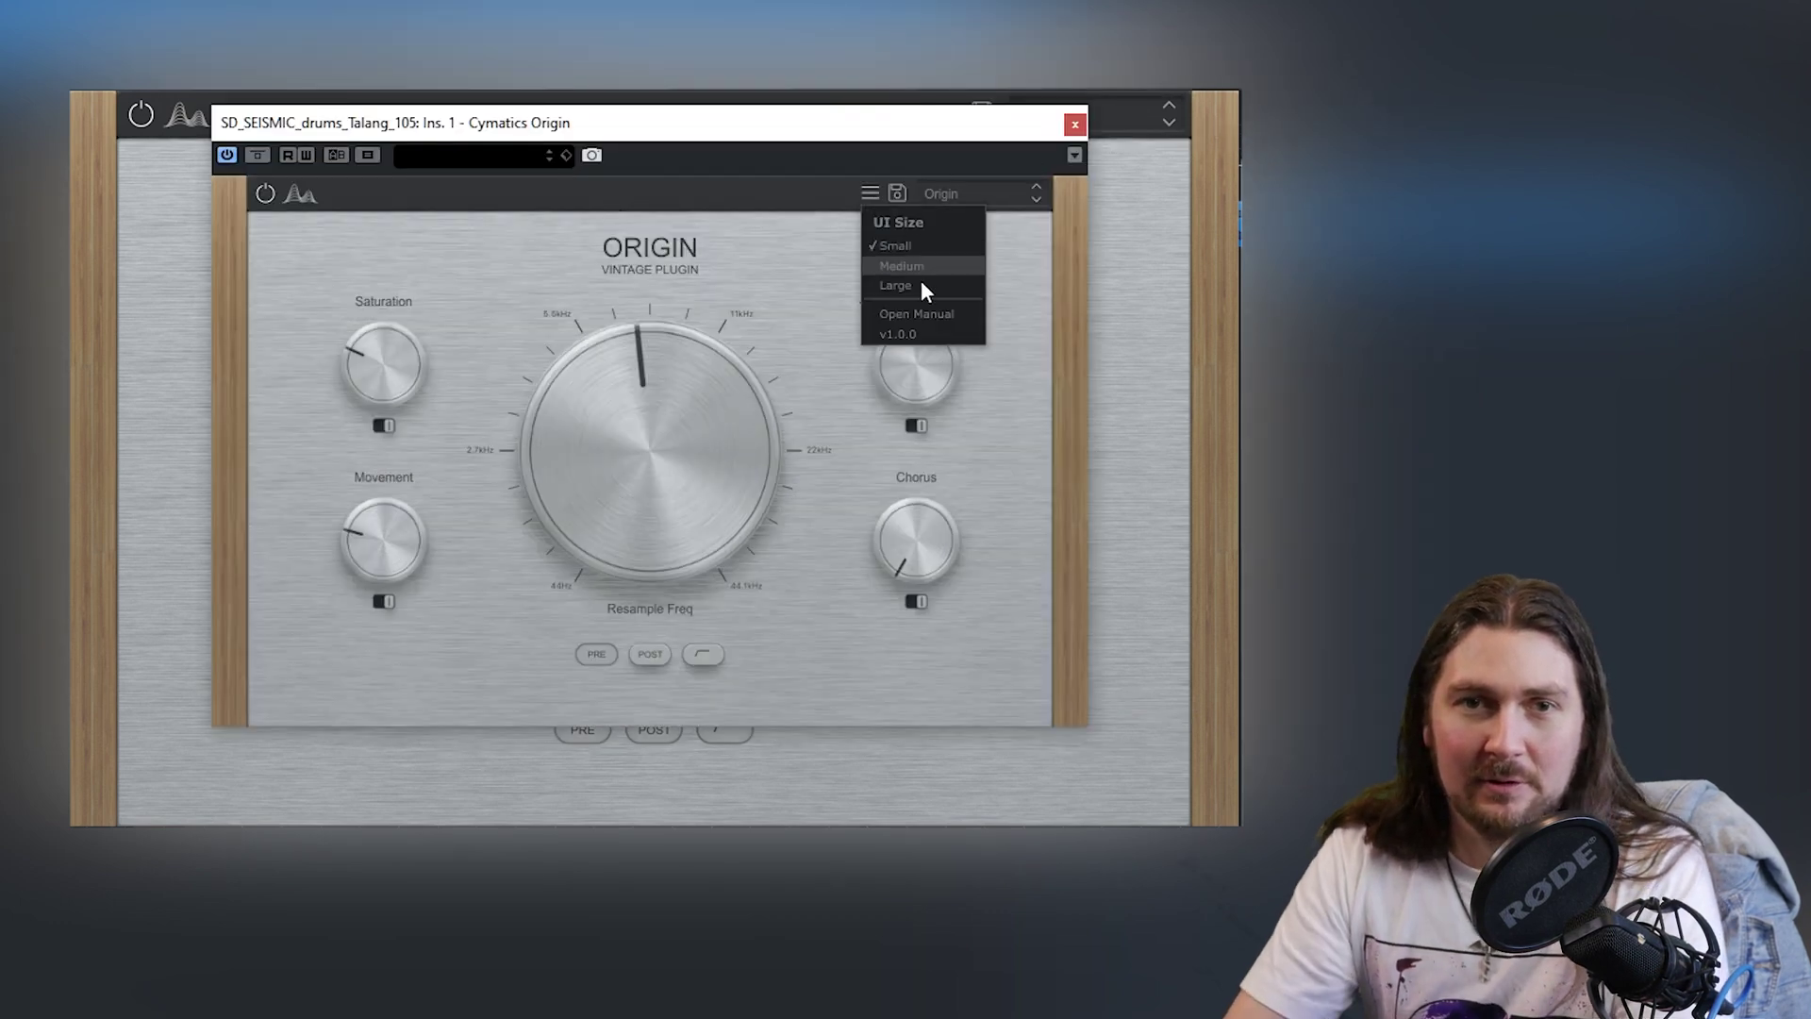
left_click(911, 284)
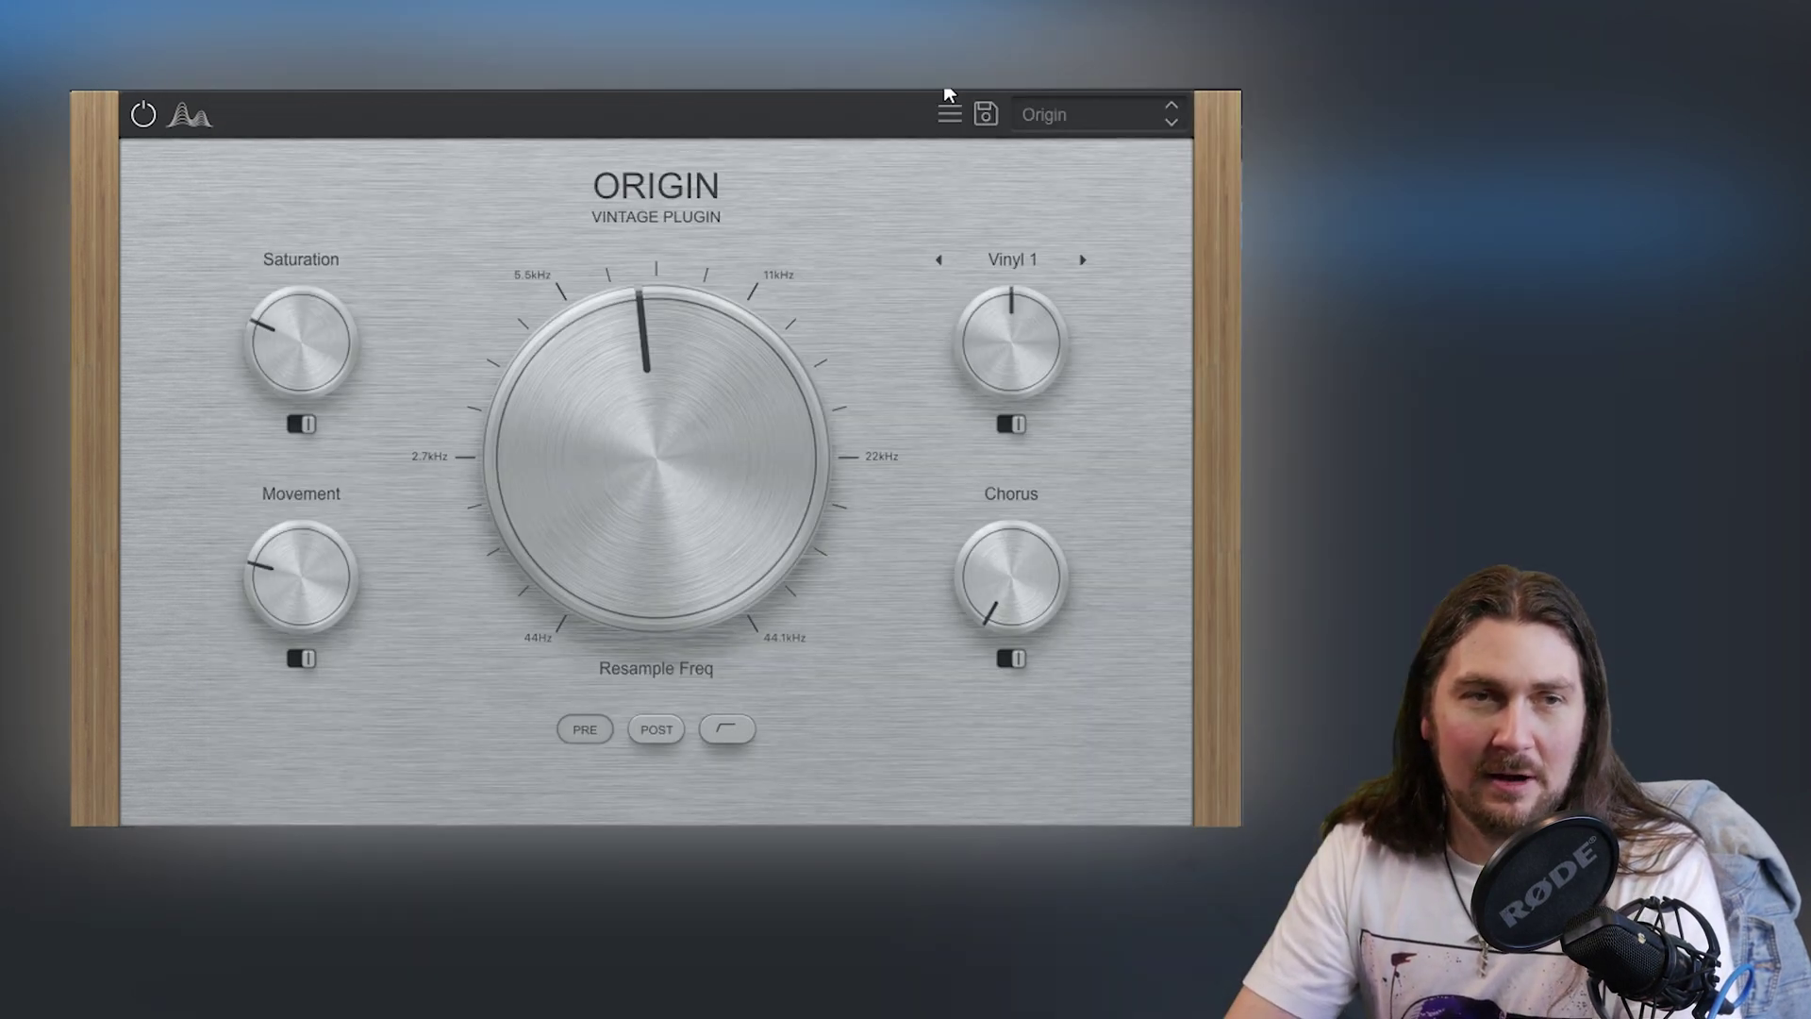
mouse_move(660, 402)
left_mouse_down()
mouse_move(611, 531)
mouse_move(611, 427)
mouse_move(665, 394)
left_mouse_up()
left_click(1011, 426)
Step: Raise the resample frequency to 41890 Hz and increase the Vinyl 1 noise level
left_click_drag(792, 432, 671, 296)
mouse_move(669, 353)
left_mouse_down()
mouse_move(666, 392)
mouse_move(671, 336)
left_mouse_up()
left_click_drag(661, 567, 638, 528)
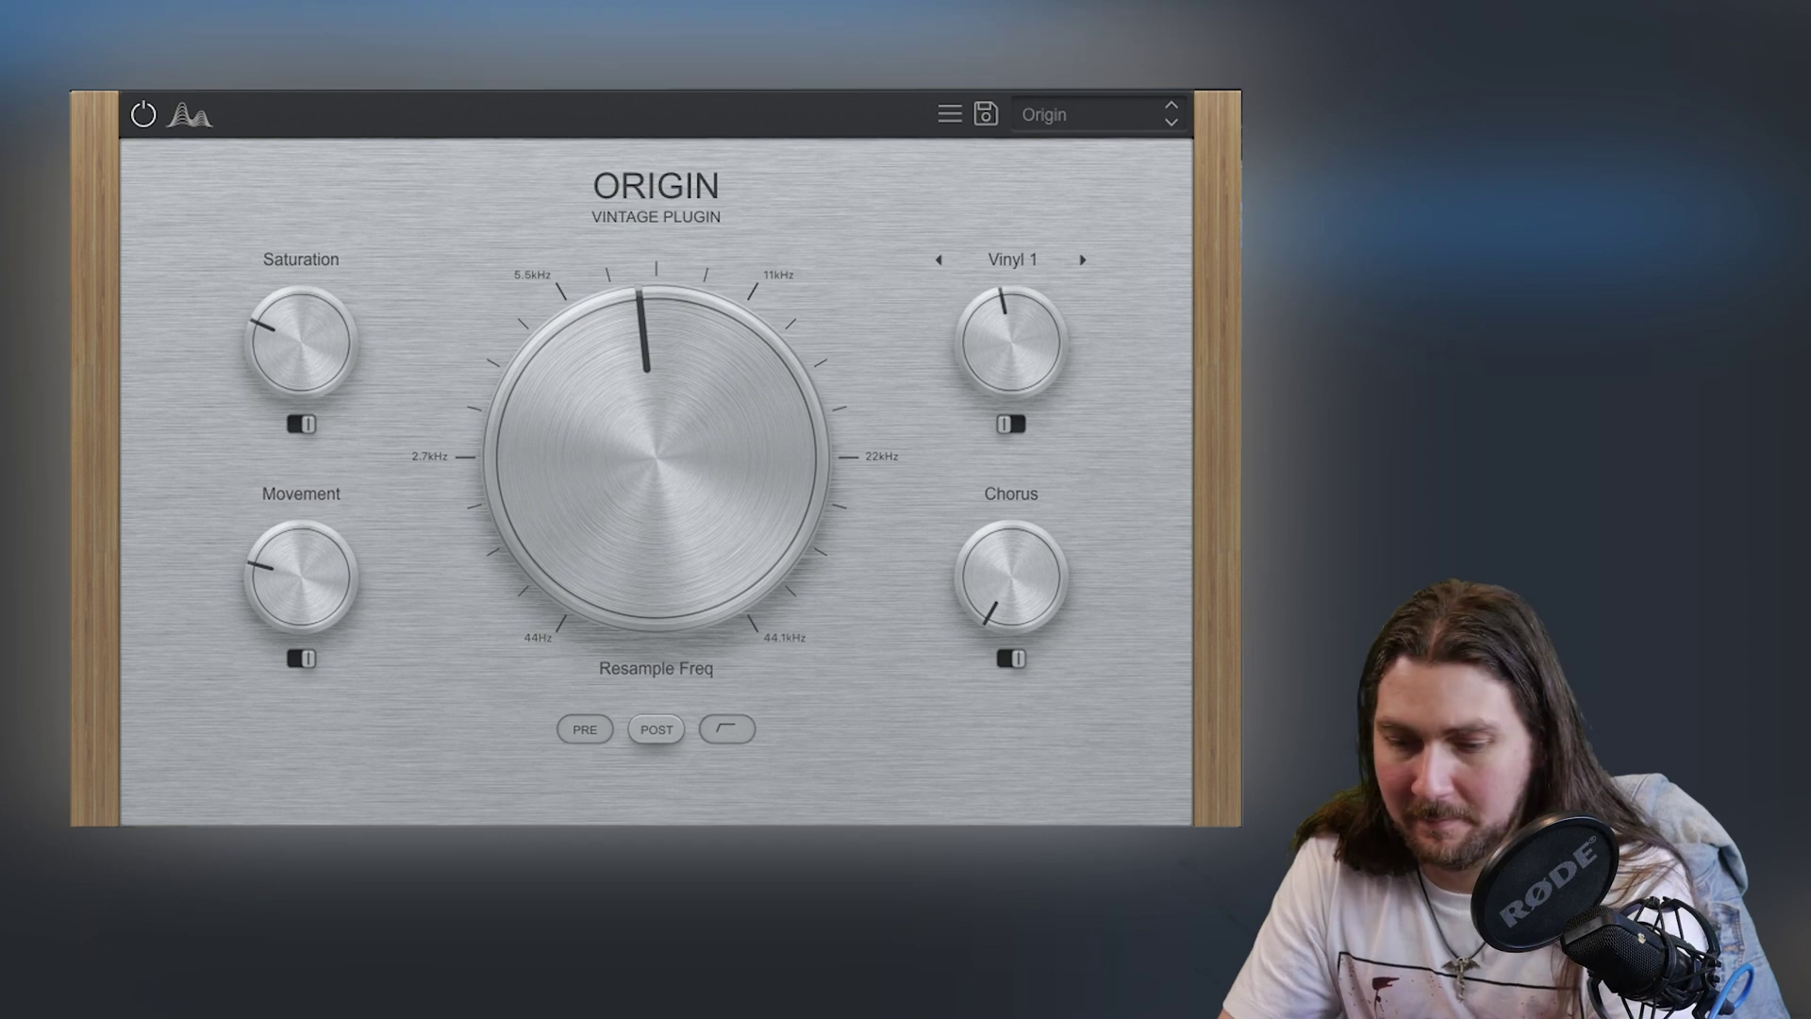
left_click_drag(483, 424, 549, 217)
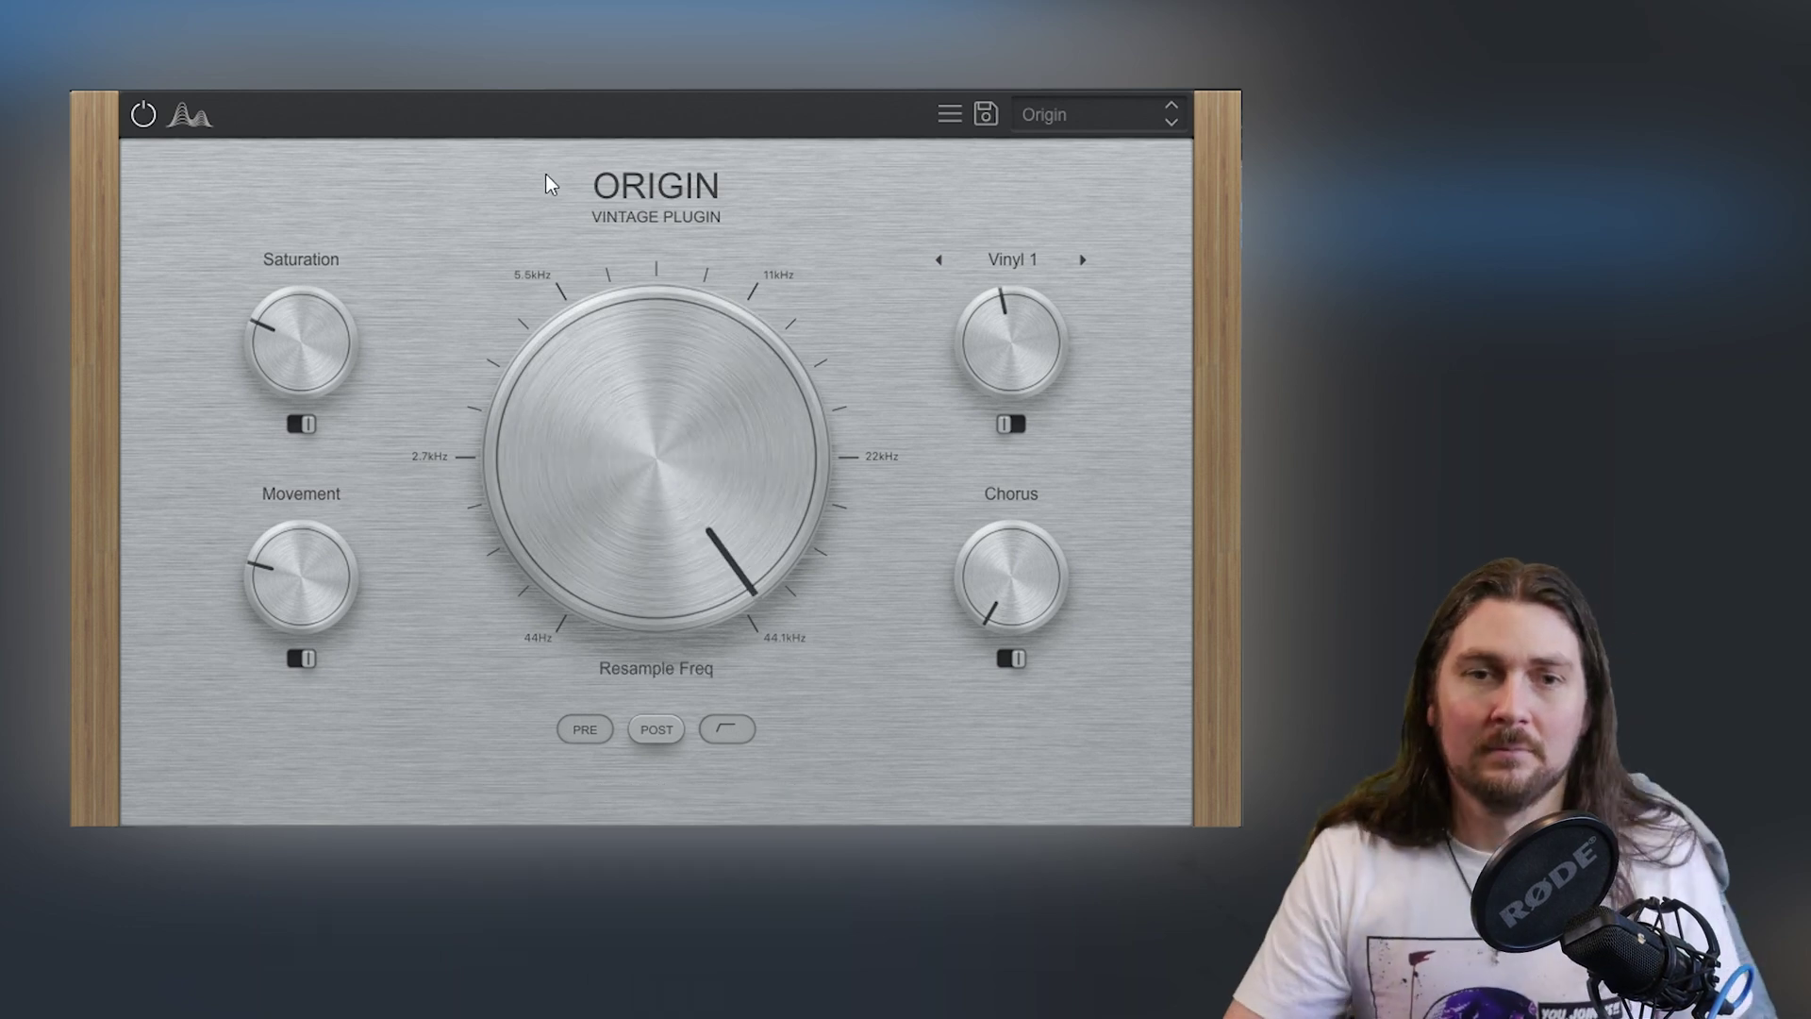
scroll(952, 357, "up", 3)
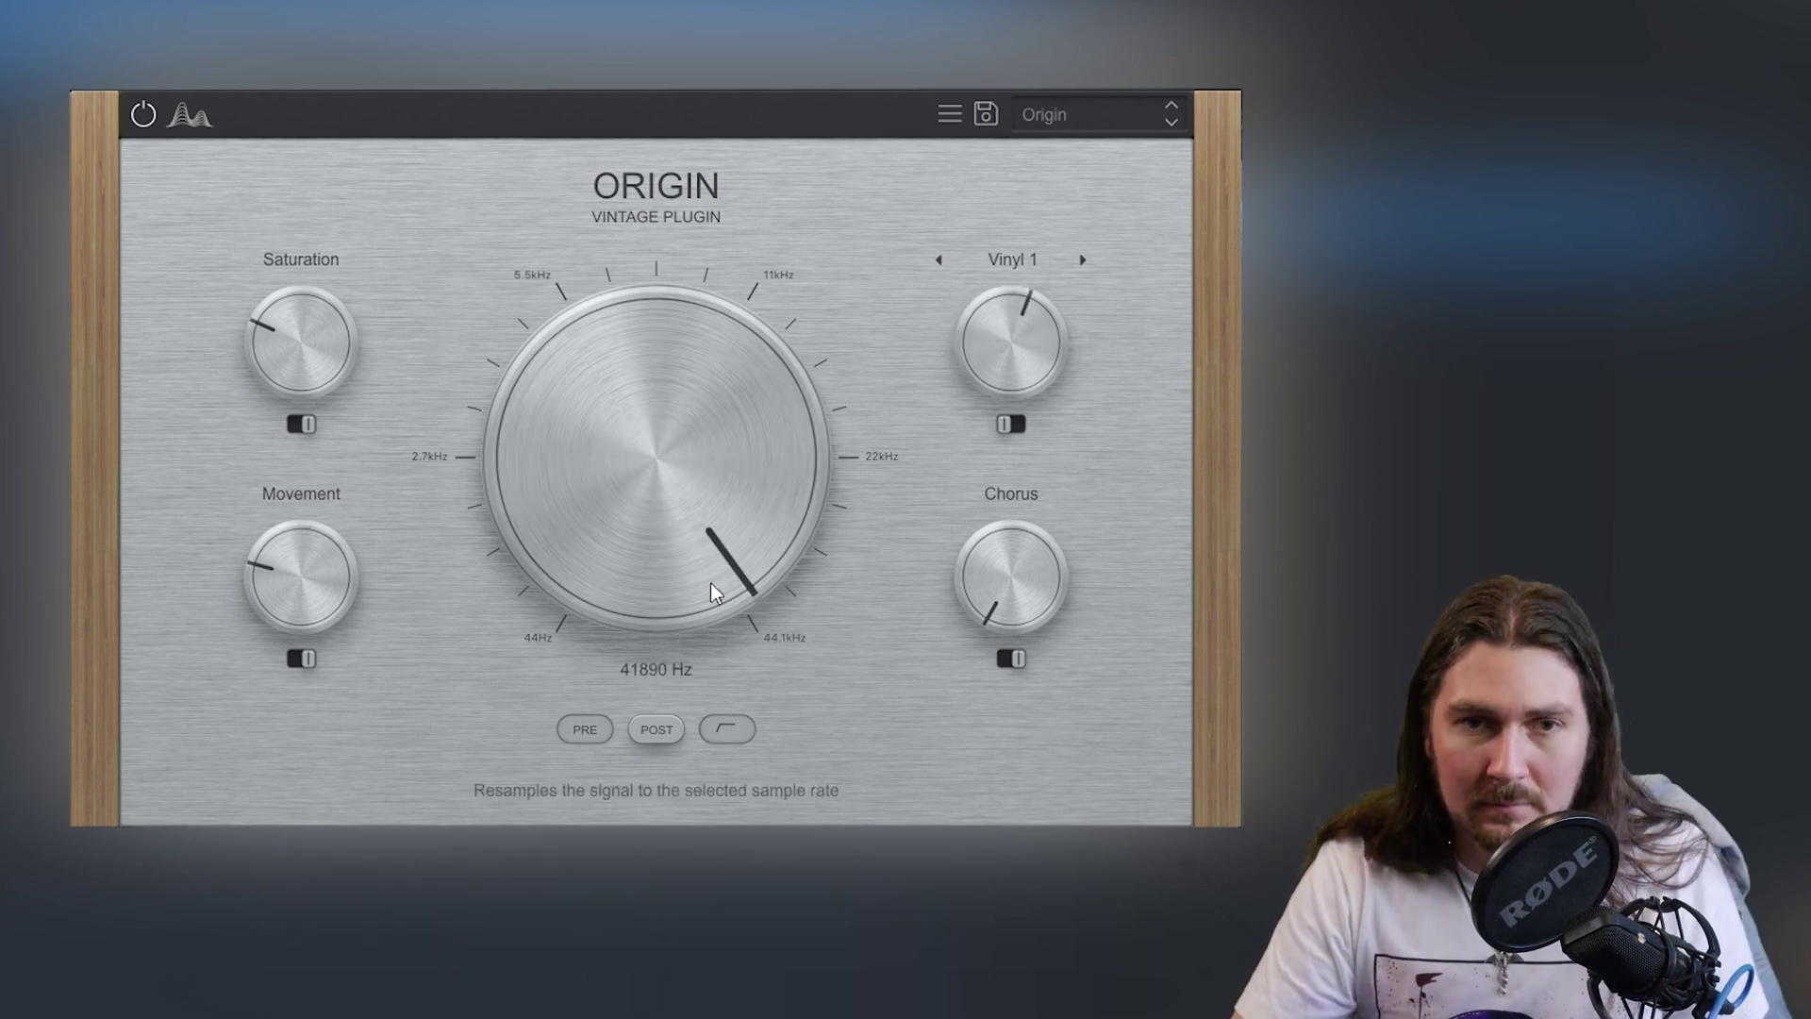
Step: Lower the resample frequency to 10120 Hz and further down to 2695 Hz
left_click_drag(626, 552, 613, 648)
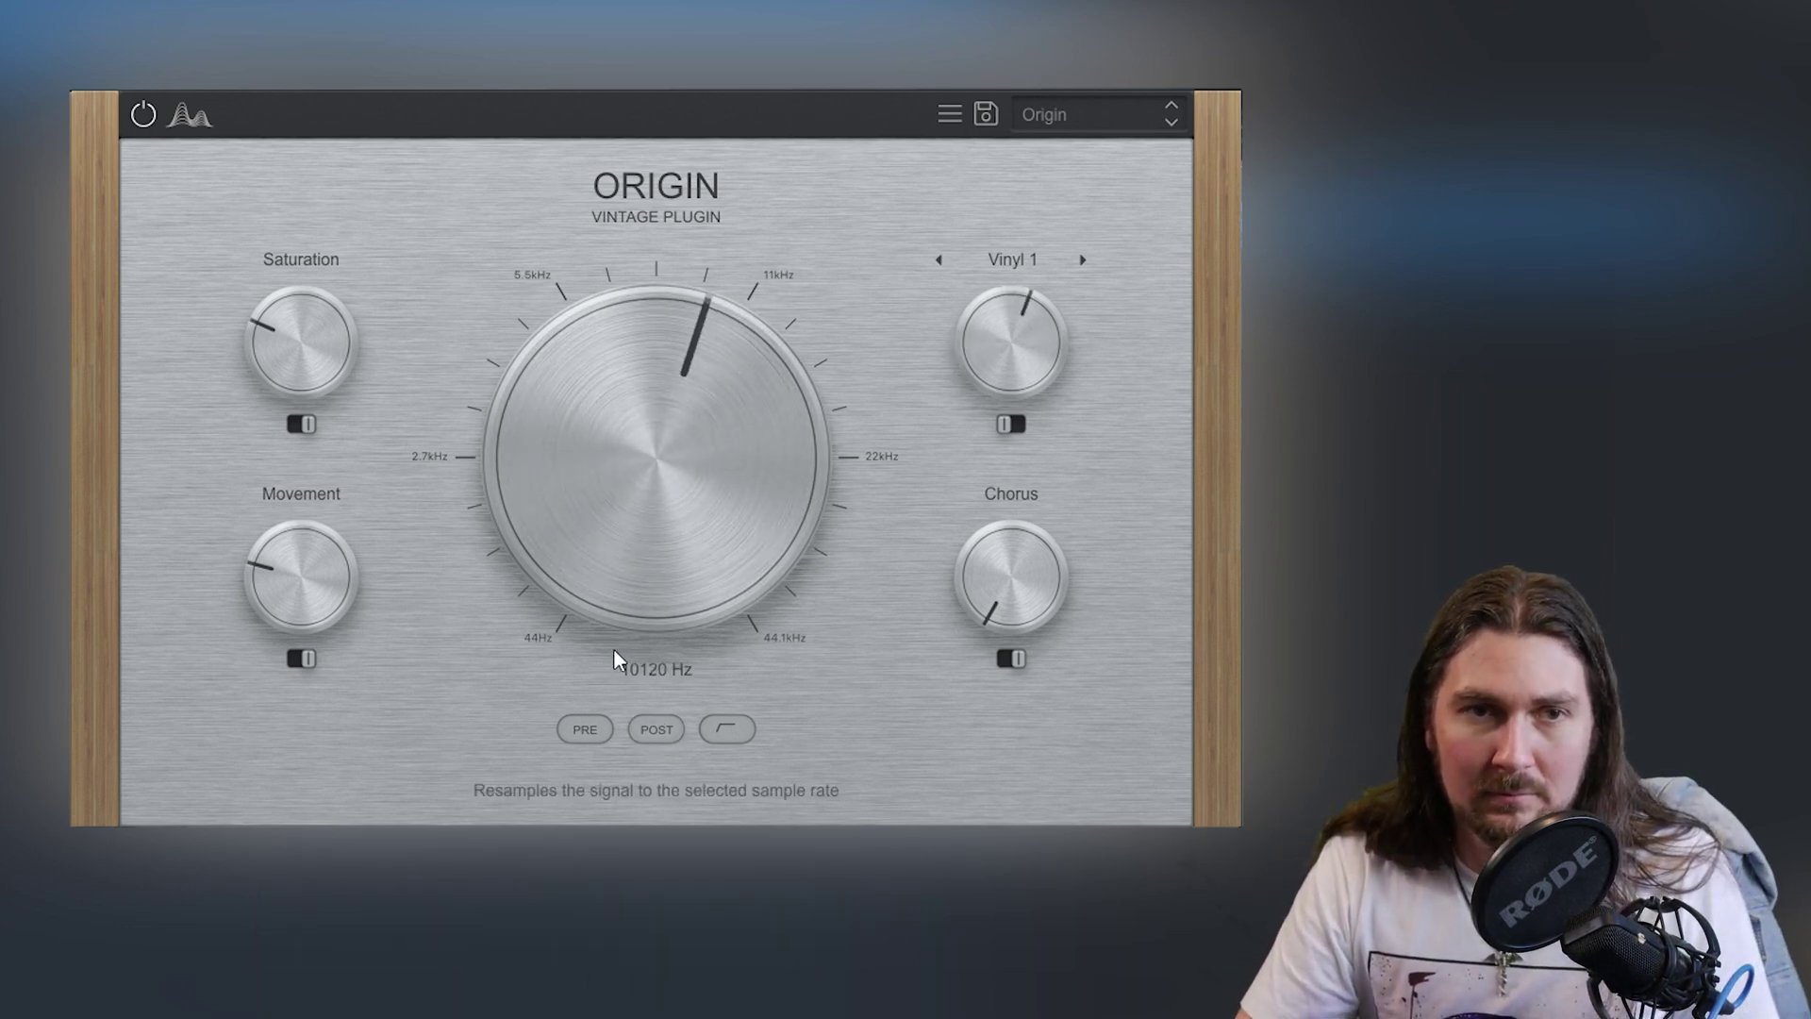
scroll(601, 566, "down", 3)
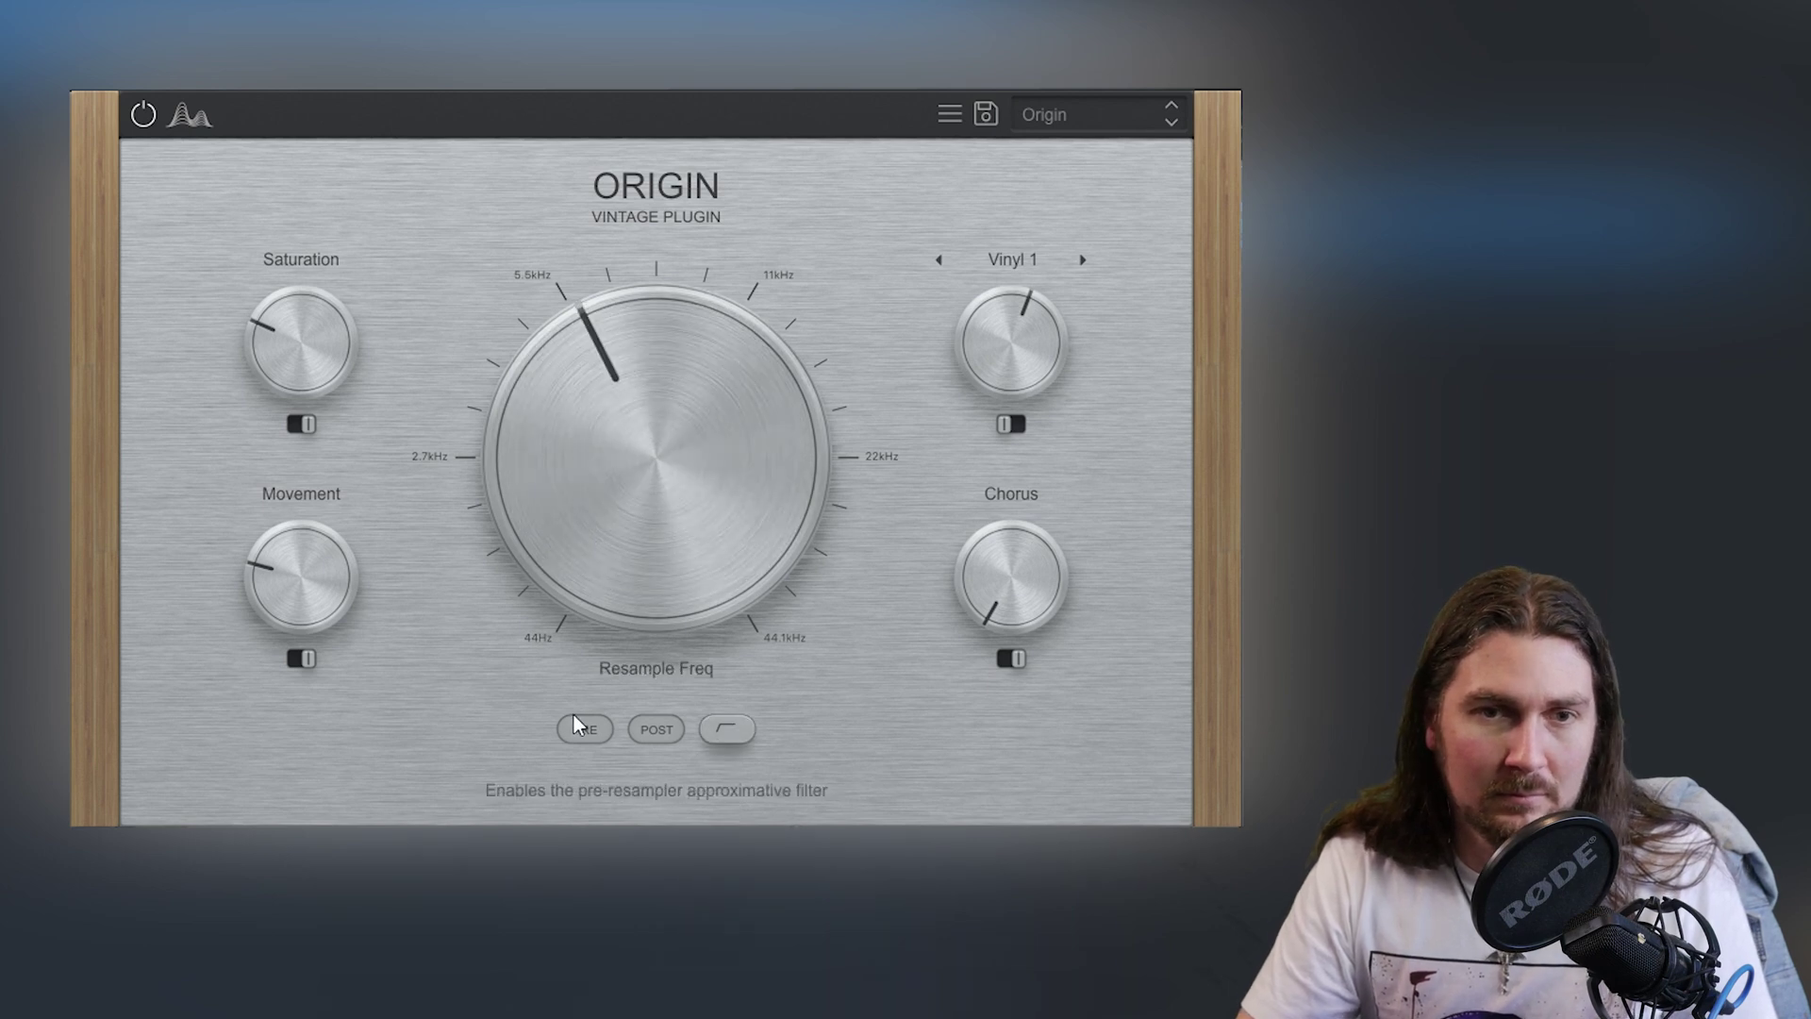
left_click_drag(581, 382, 582, 459)
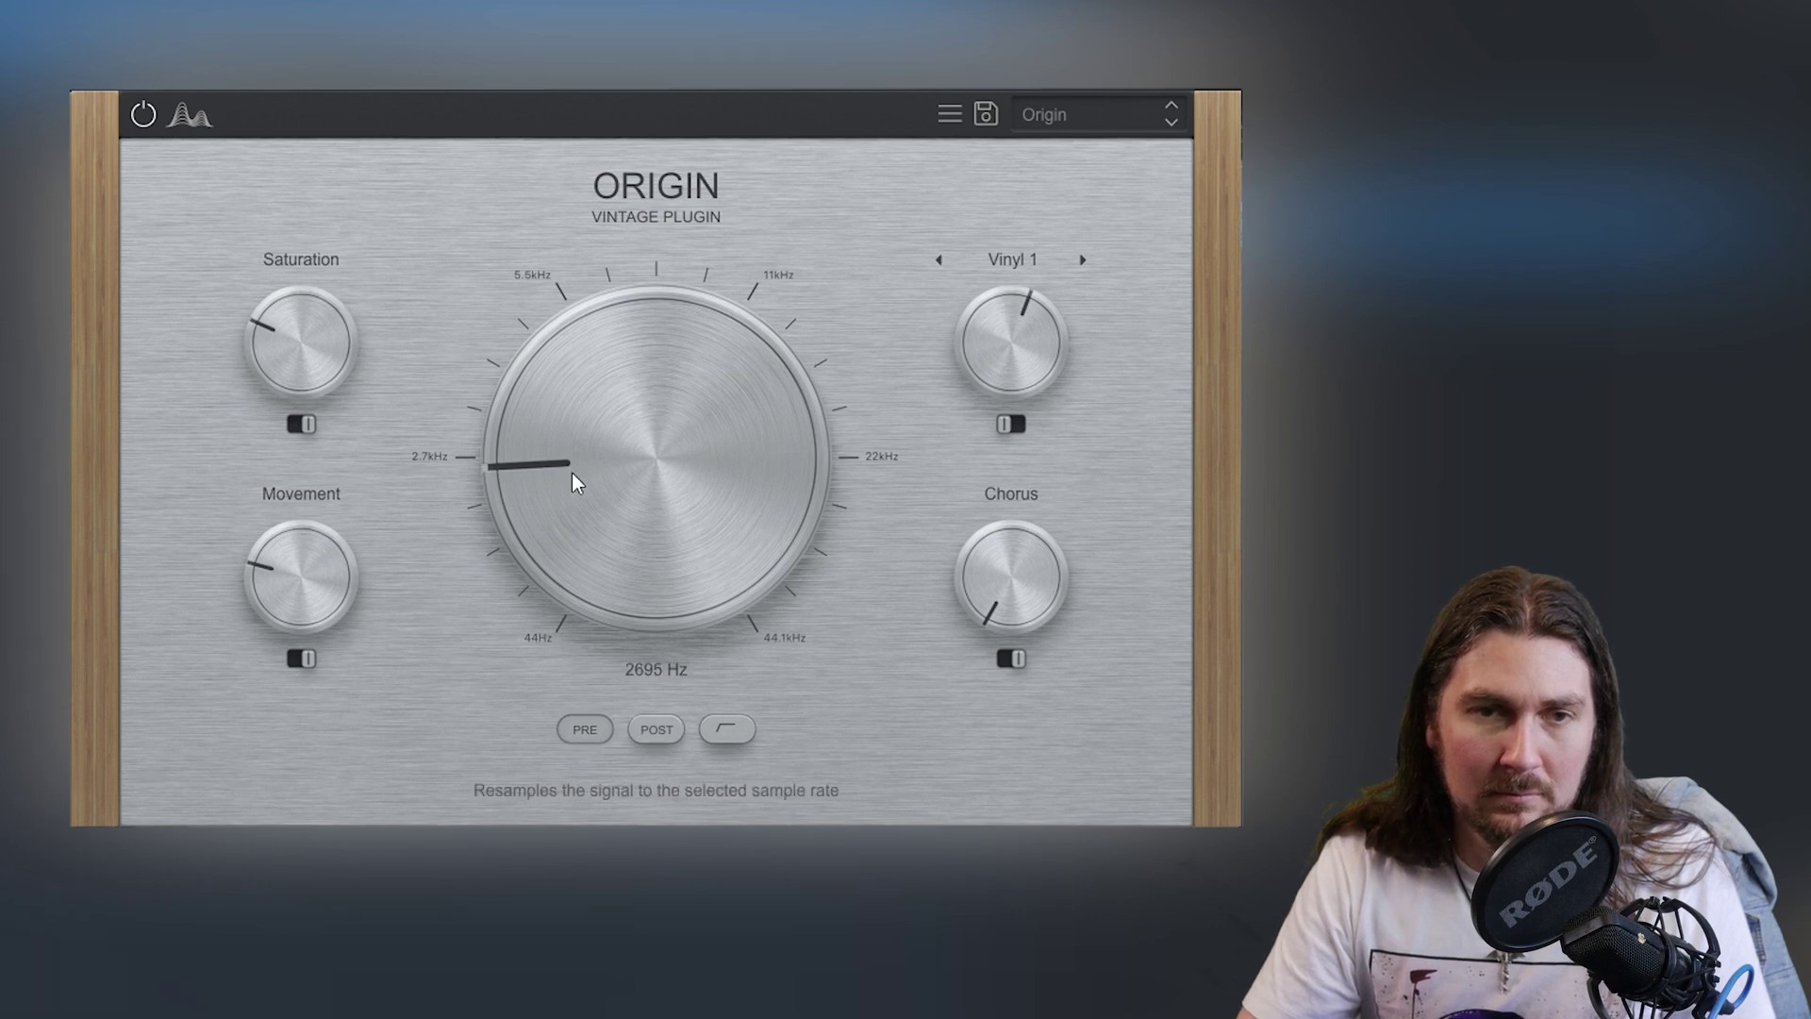
Step: Set the saturation to 61 %, increase the movement and readjust the resample frequency
left_click_drag(280, 311, 302, 250)
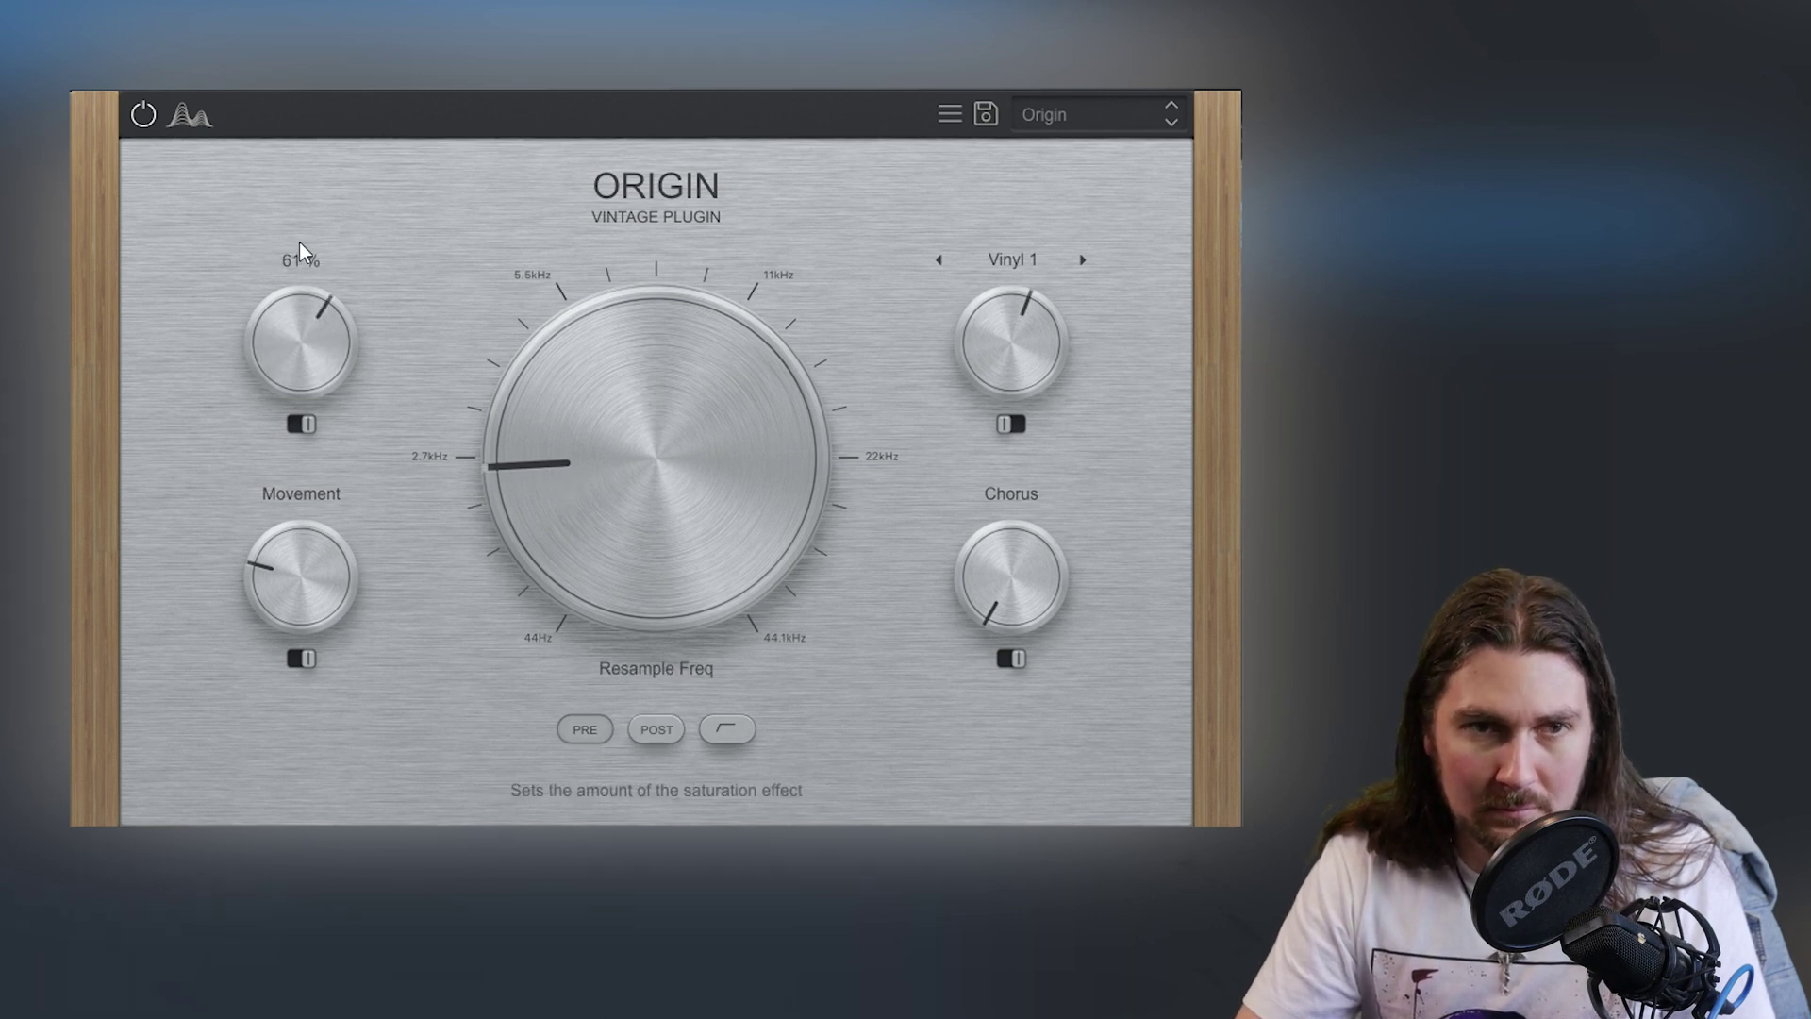
left_click_drag(307, 529, 309, 471)
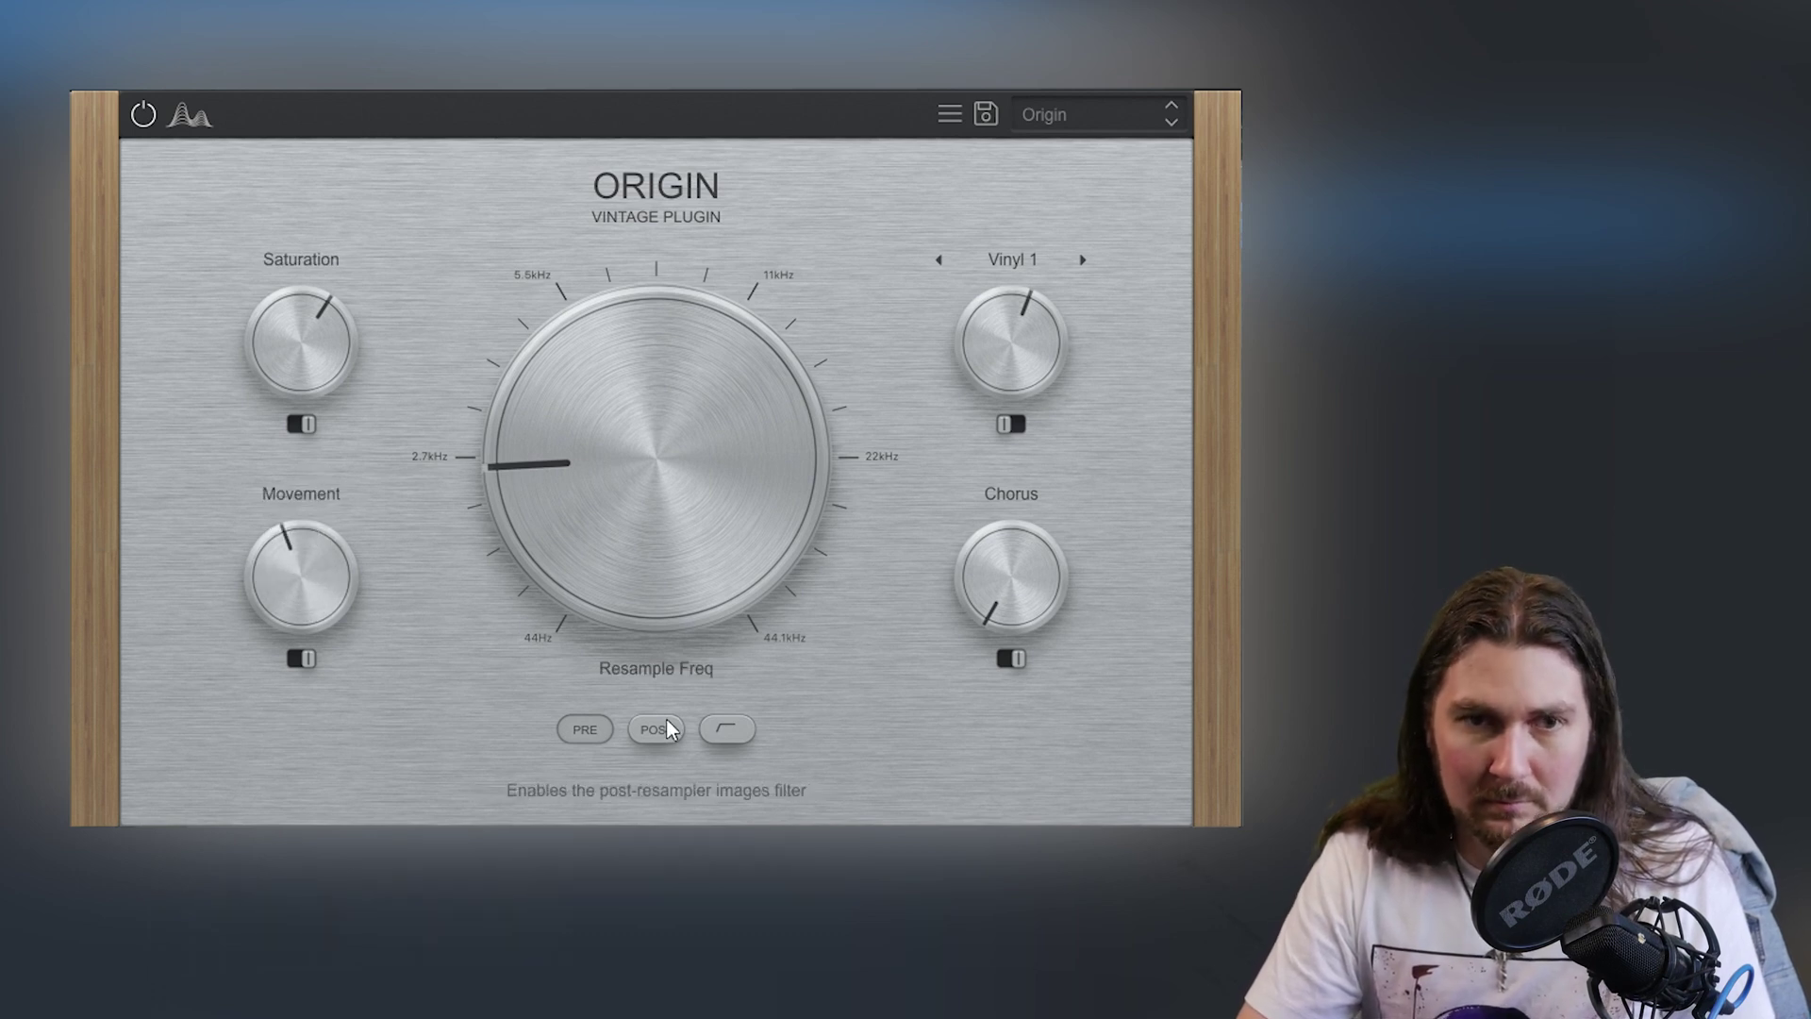
double_click(657, 457)
left_click_drag(302, 341, 335, 621)
left_click_drag(569, 494, 564, 538)
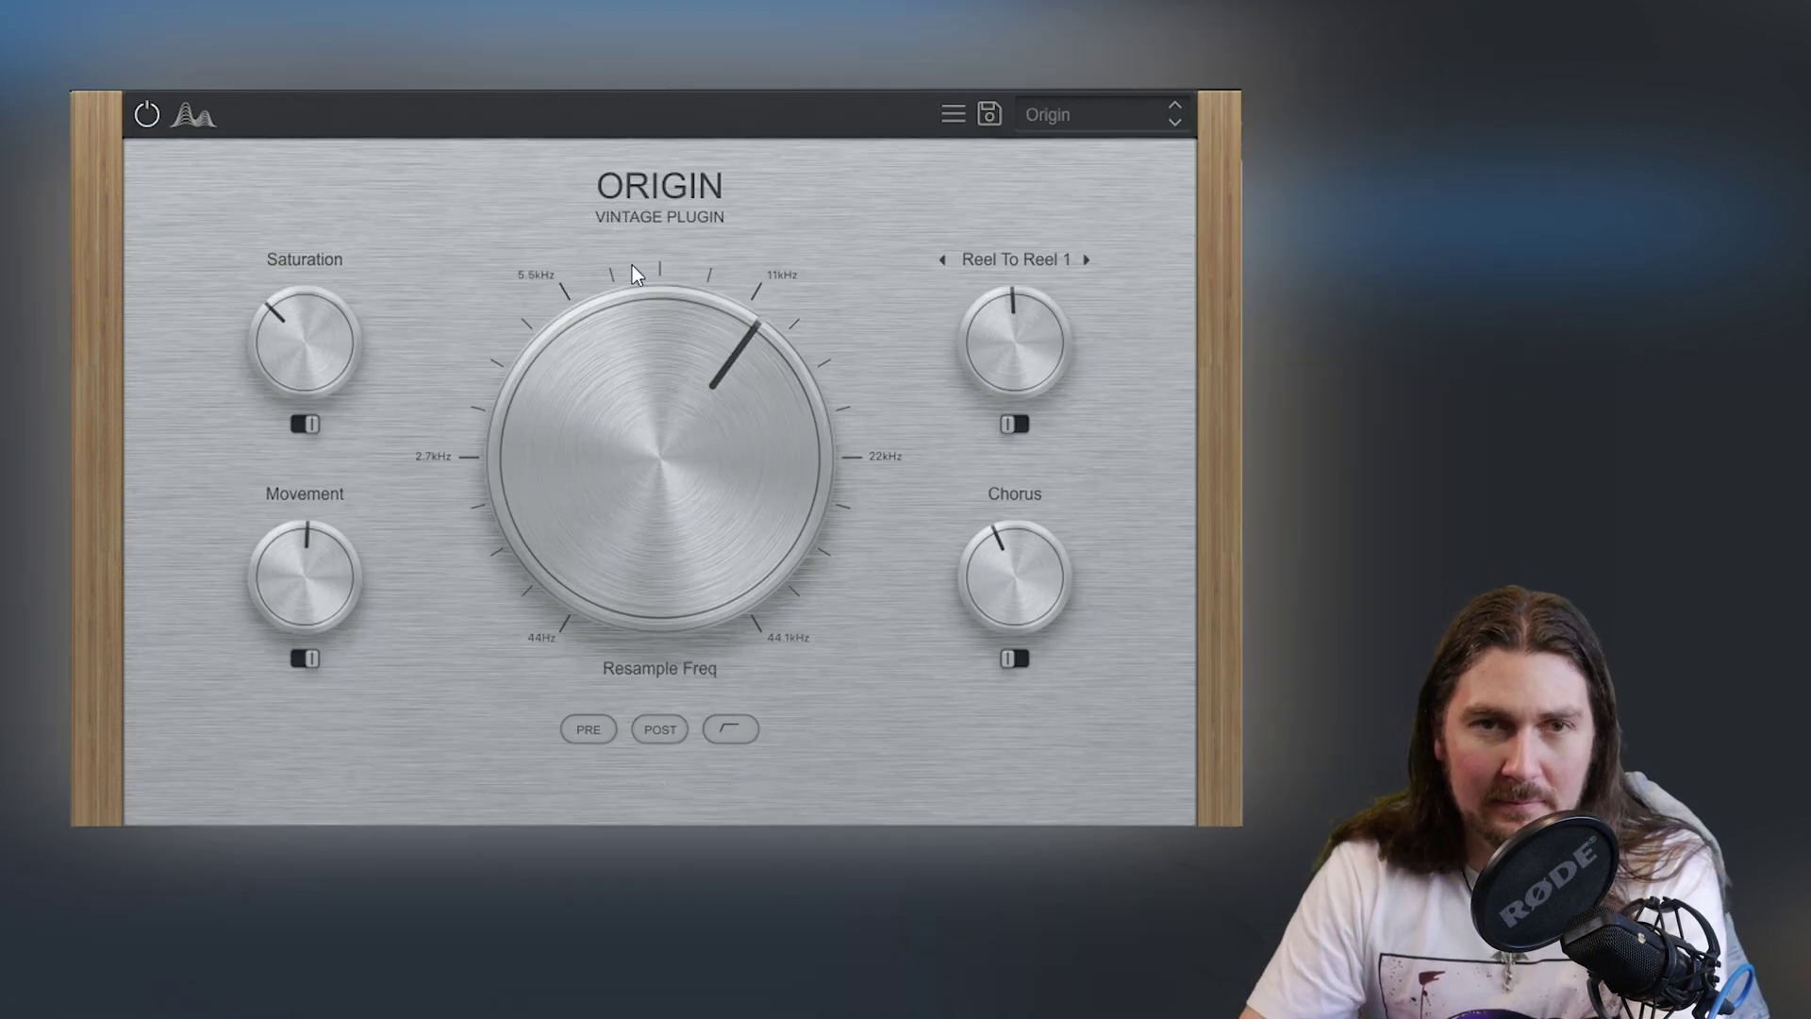
Step: Trim the resample frequency slightly down and raise the chorus, saturation and Reel To Reel 1 noise amounts a little
left_click_drag(635, 347, 629, 357)
left_click_drag(1040, 572, 1042, 559)
left_click_drag(276, 316, 275, 307)
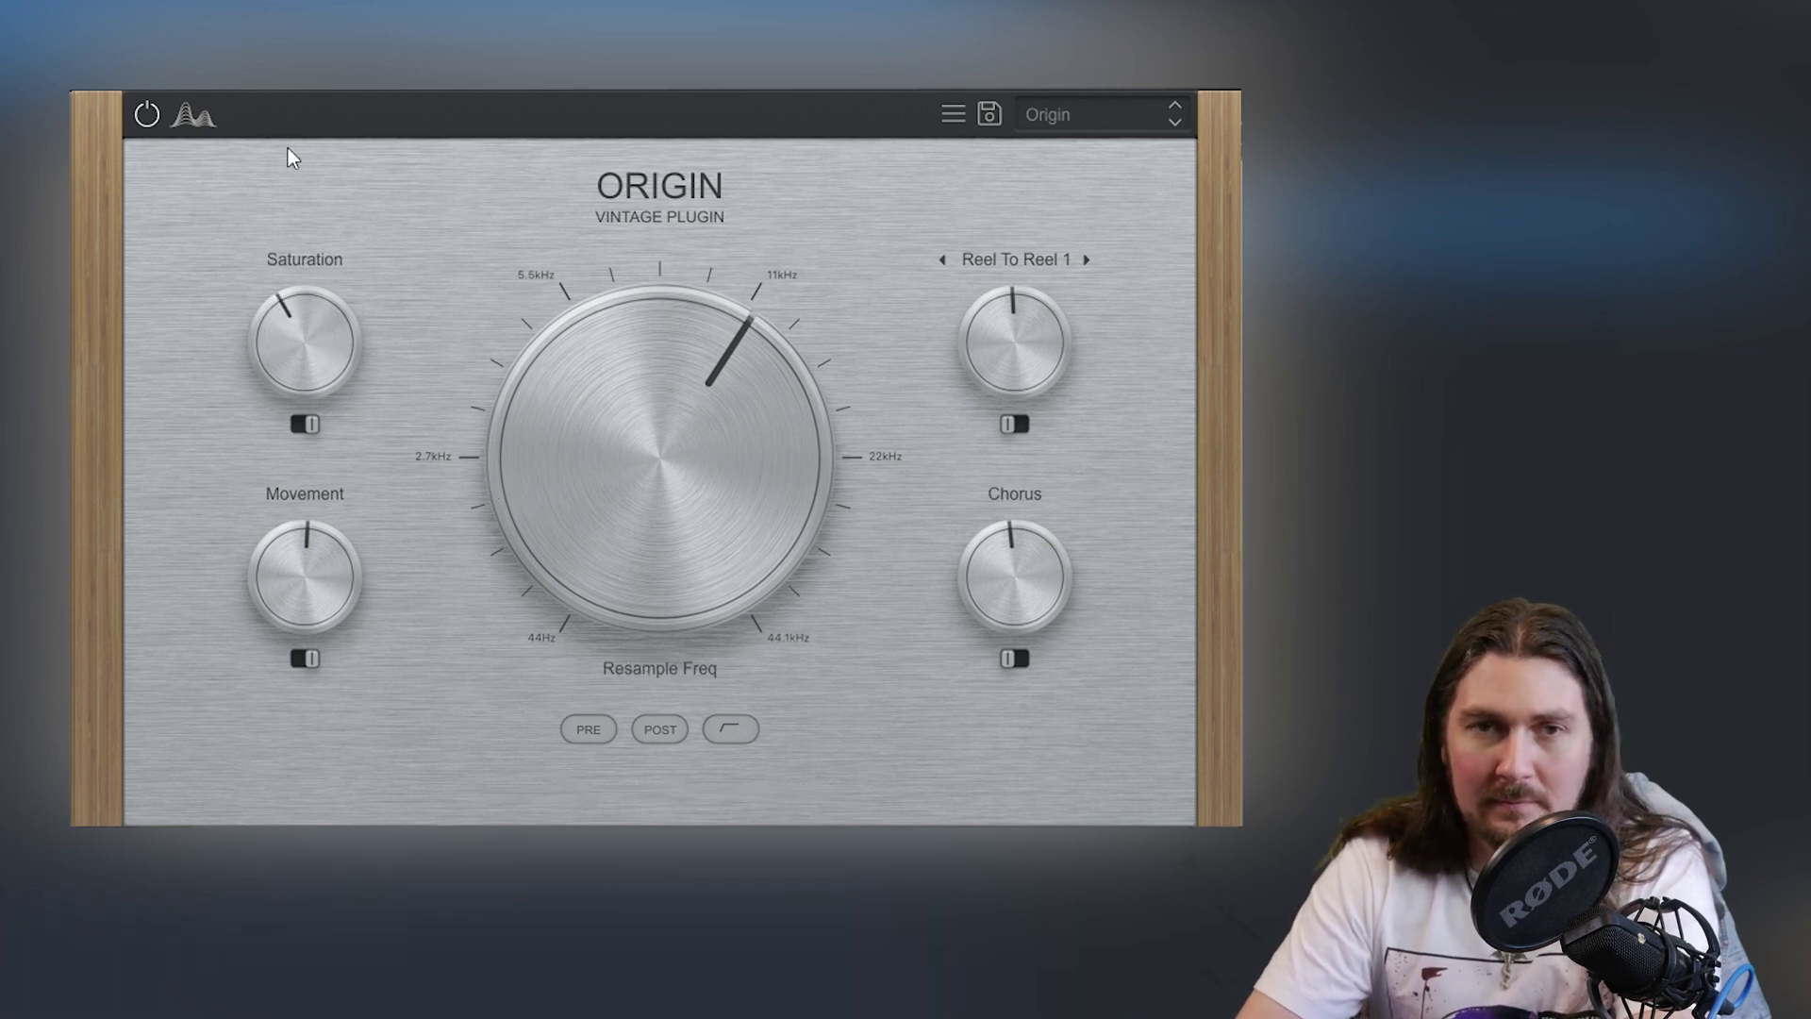
left_click_drag(1019, 365, 1029, 360)
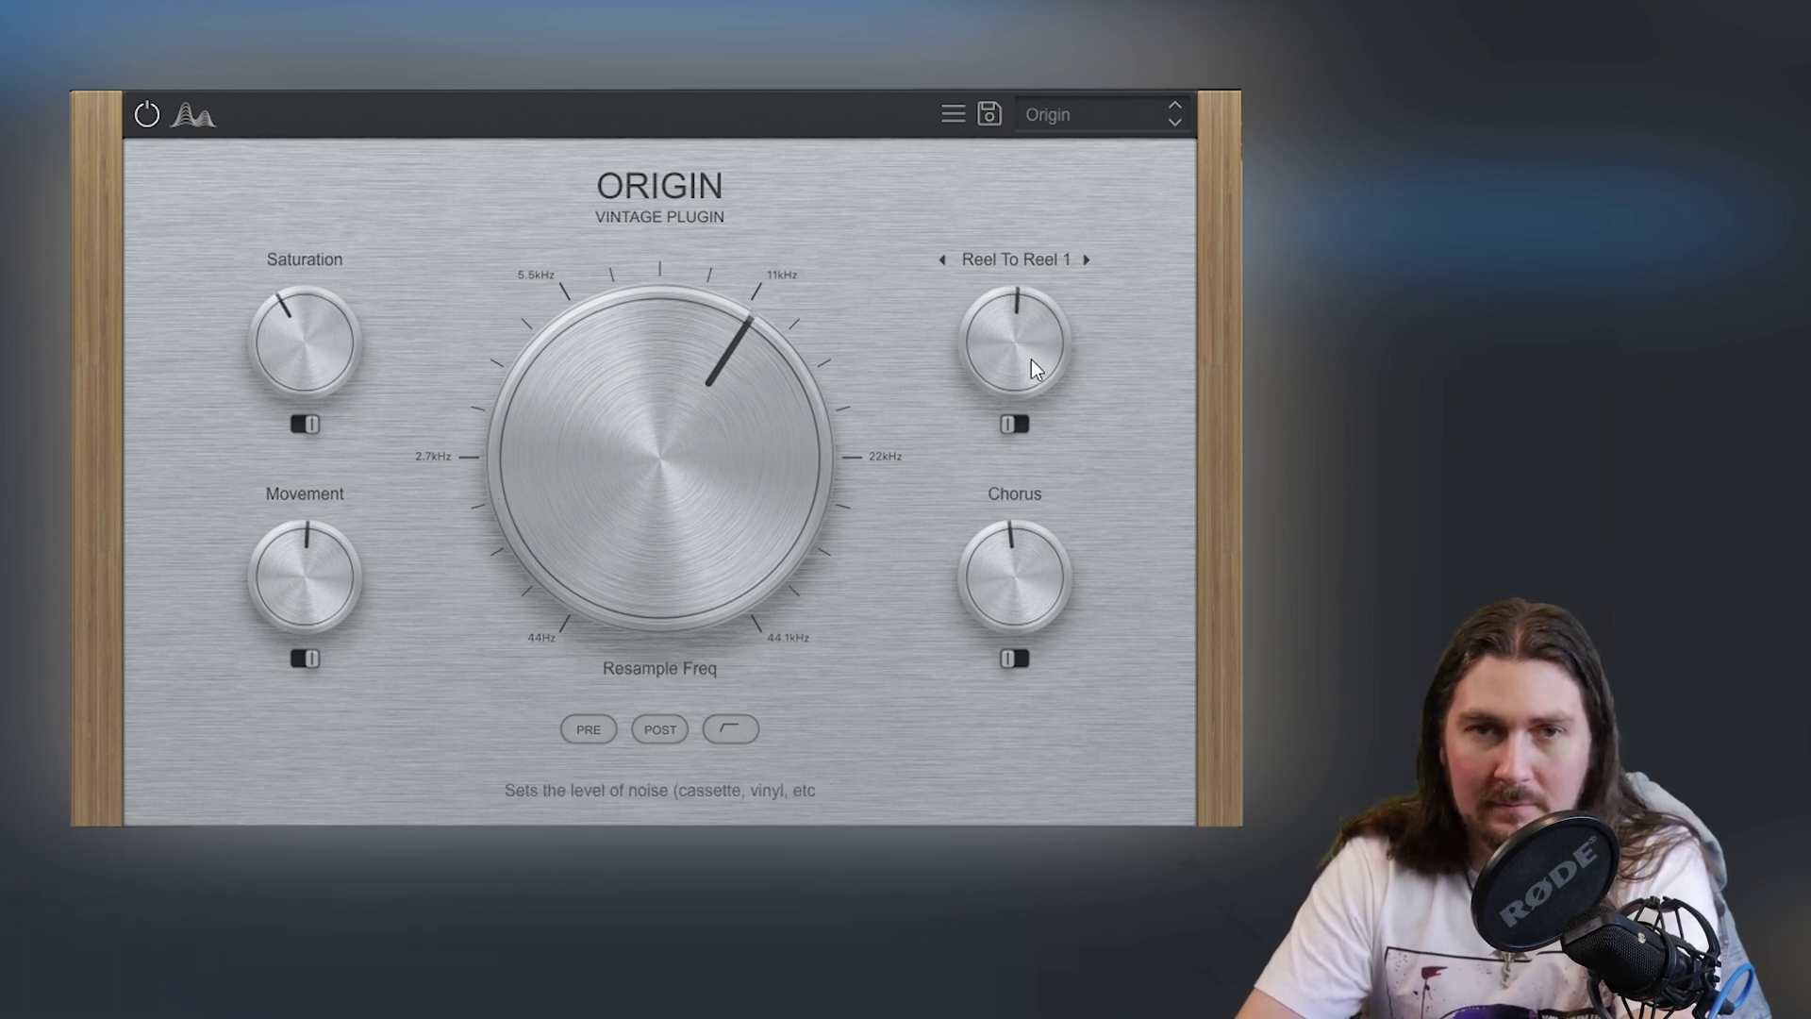
Step: Change the noise type to Vinyl 2 and raise the resample frequency to about 16 kHz
left_click(1059, 262)
left_click(1029, 539)
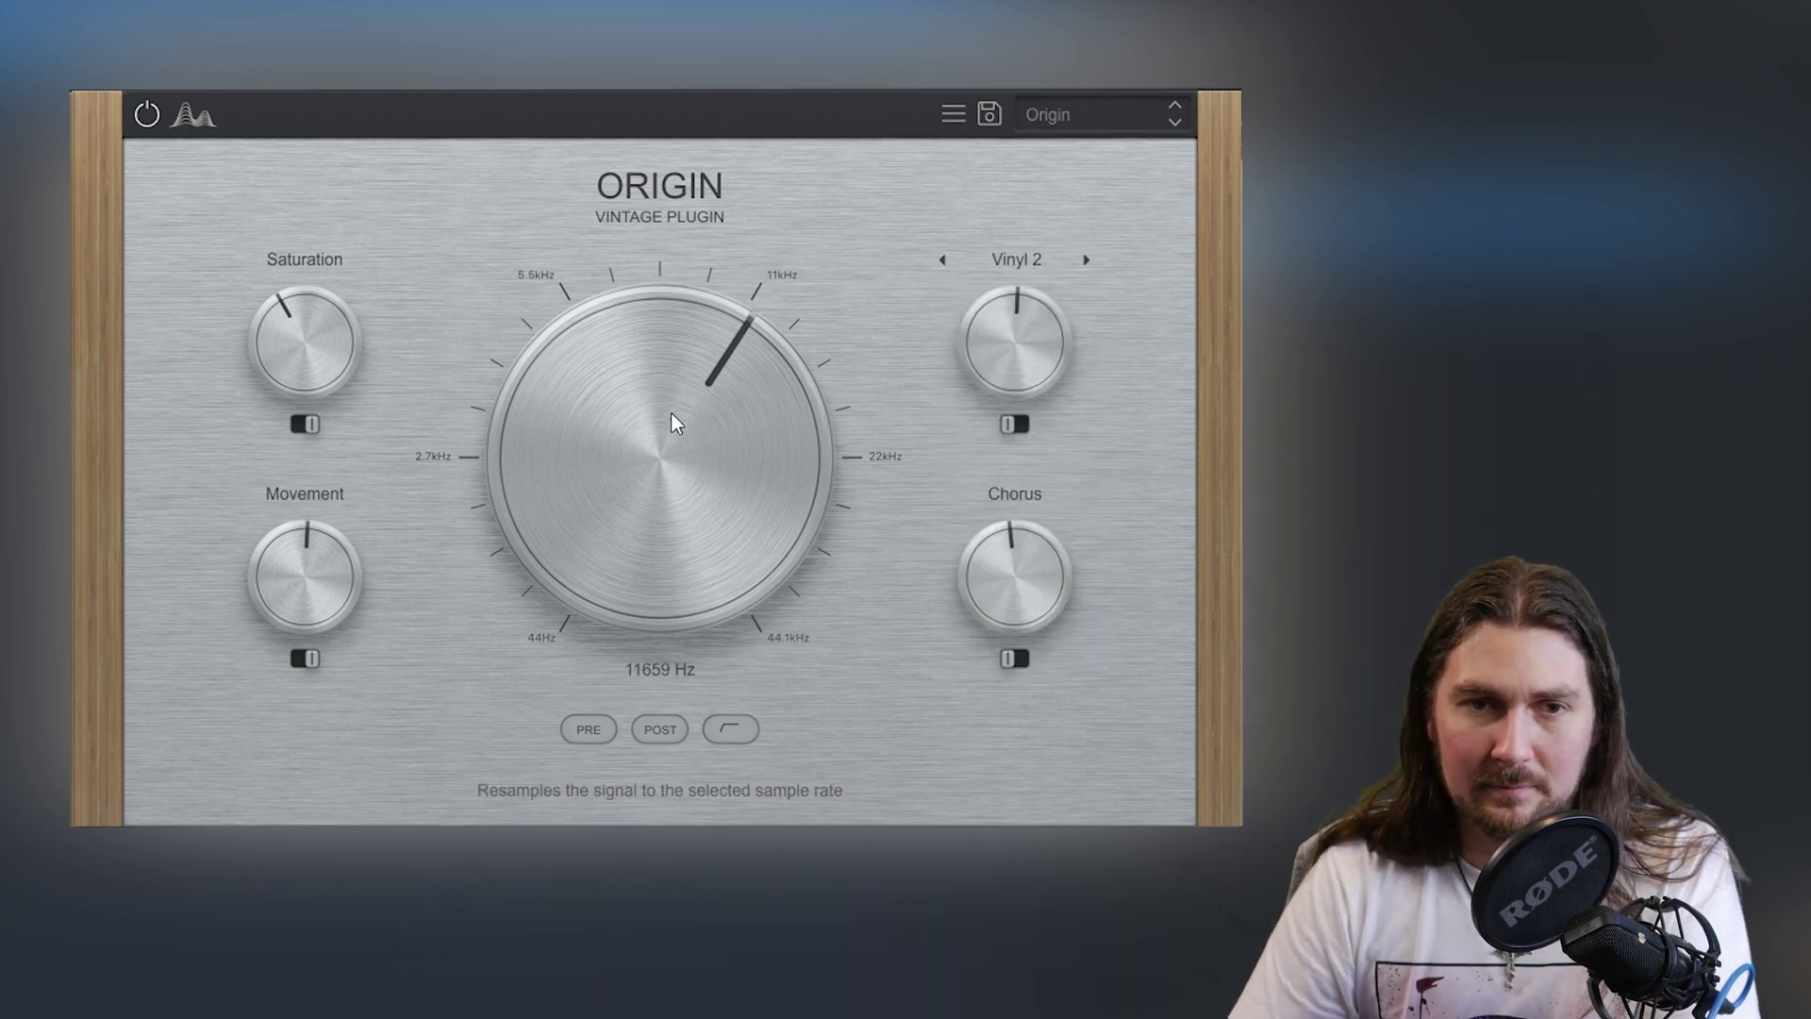
left_click_drag(672, 413, 673, 387)
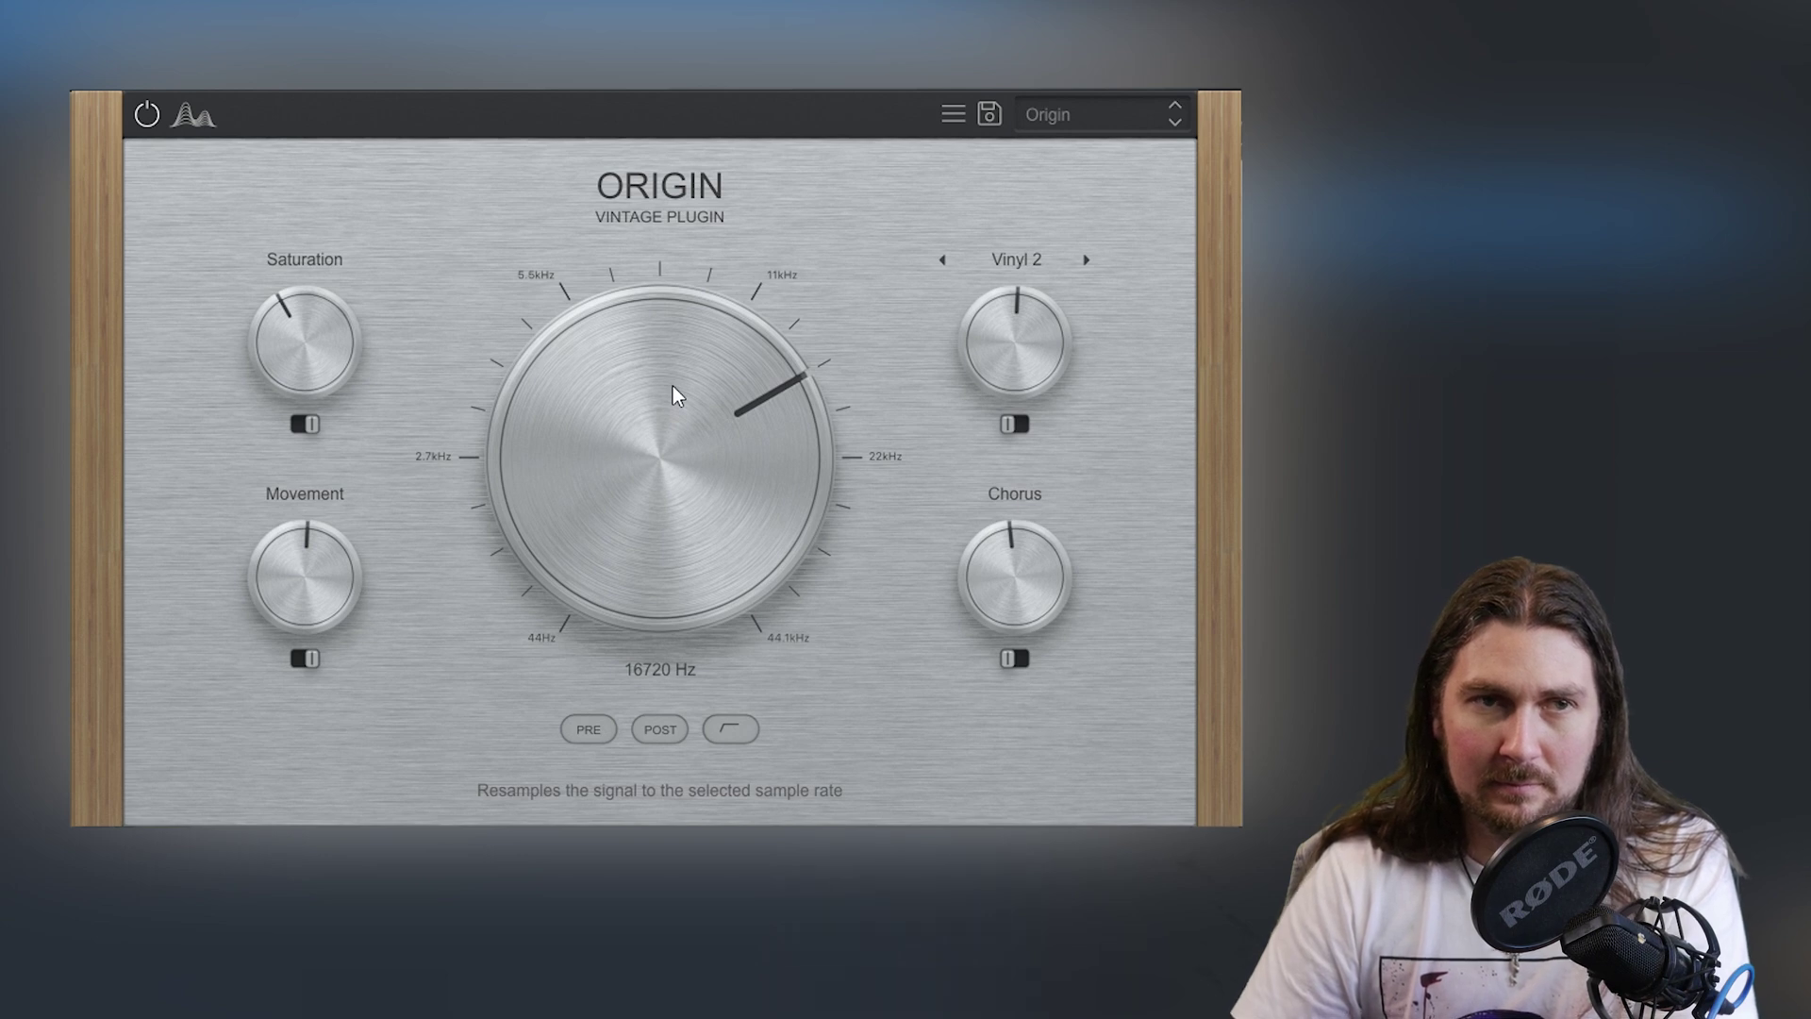
left_click_drag(672, 386, 670, 389)
Step: Set the saturation to 25 % and turn the chorus fully down in its other mode
left_click_drag(344, 347, 341, 365)
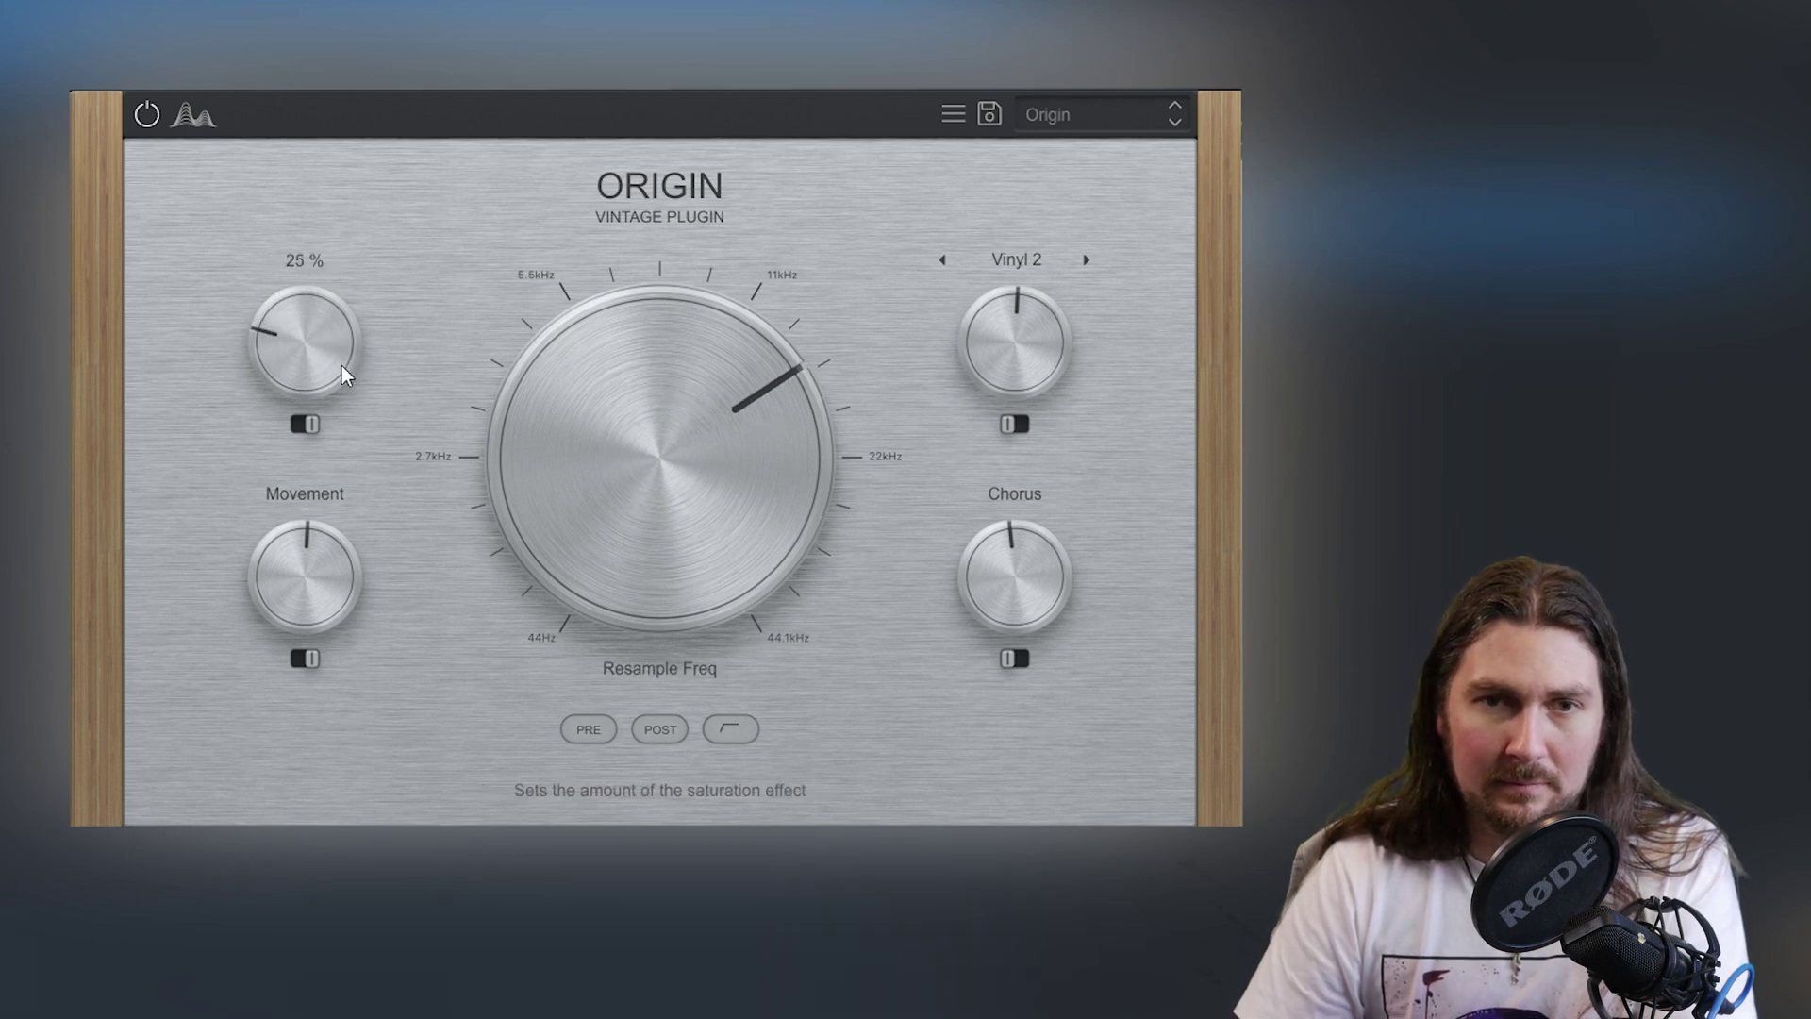
left_click(1053, 641)
left_click_drag(1019, 573, 1007, 731)
Step: Increase the movement and saturation amounts and lower the resample frequency to about 12 kHz
left_click(267, 579)
left_click_drag(263, 571, 269, 500)
left_click_drag(300, 352, 315, 300)
left_click_drag(557, 363, 579, 378)
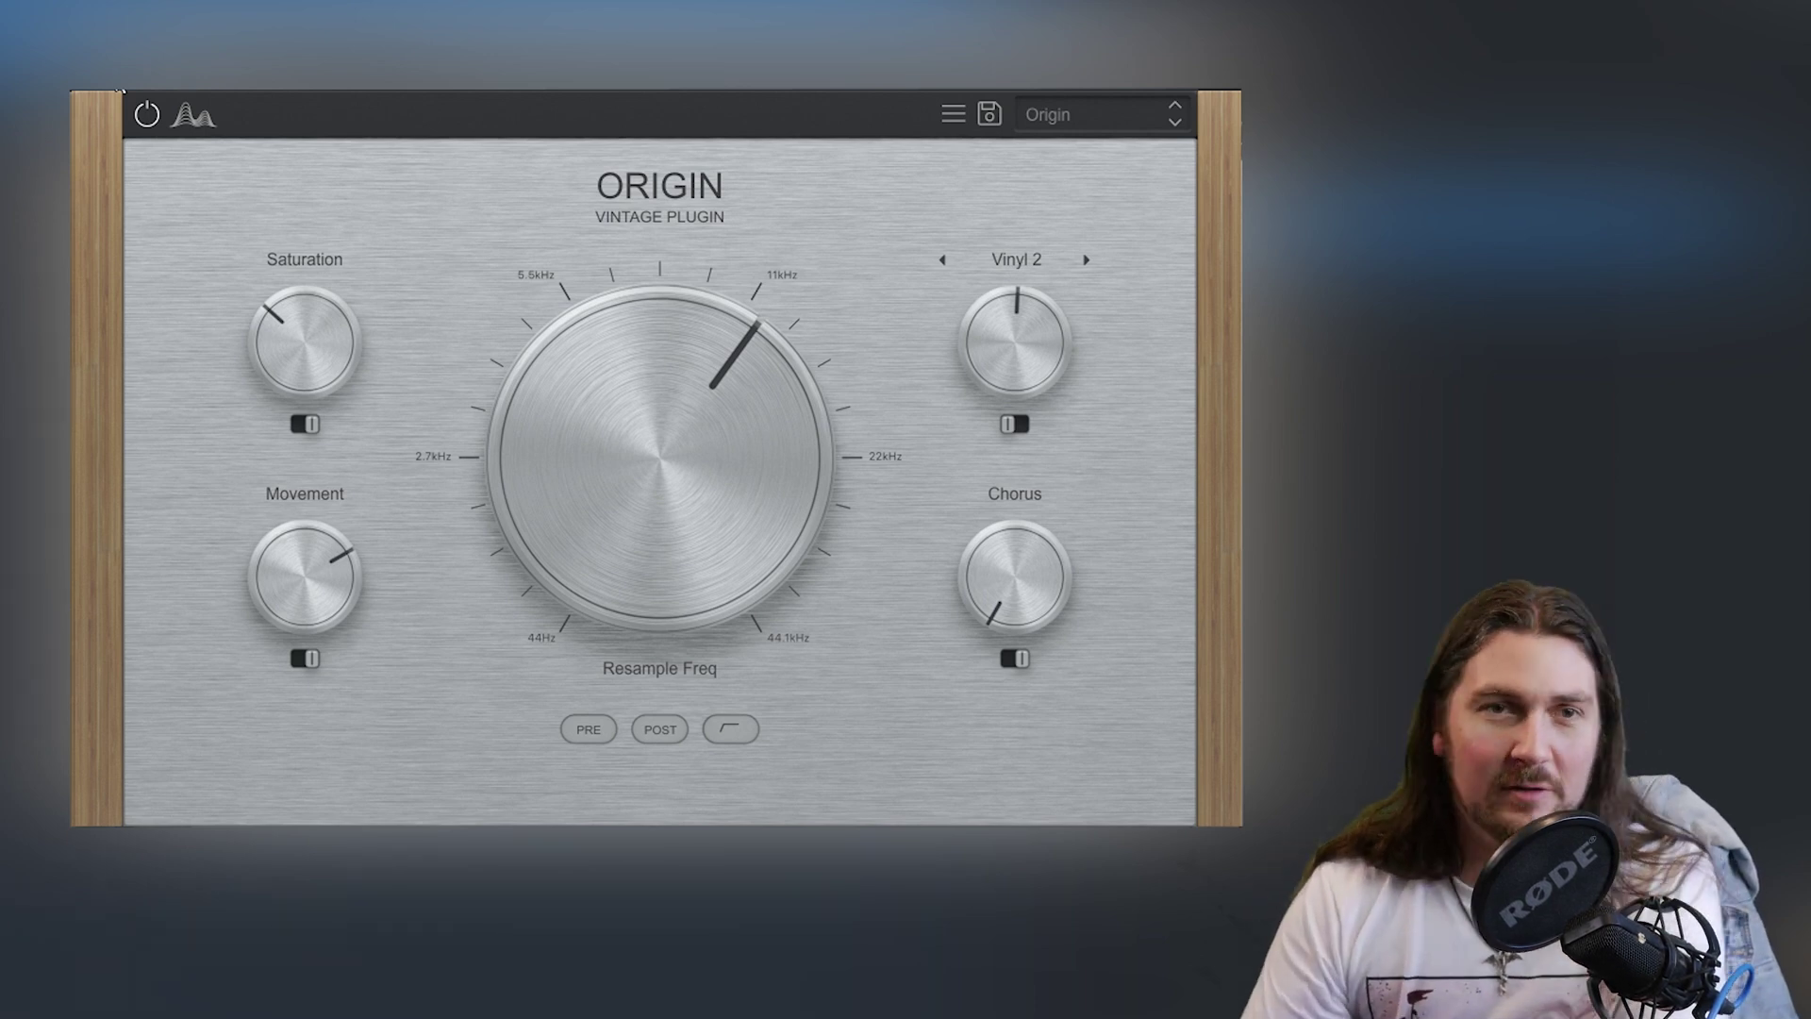
Step: Raise the resample frequency past 13859 Hz to about 16 kHz and slightly increase the Vinyl 2 noise level
mouse_move(517, 498)
scroll(517, 492, "up", 3)
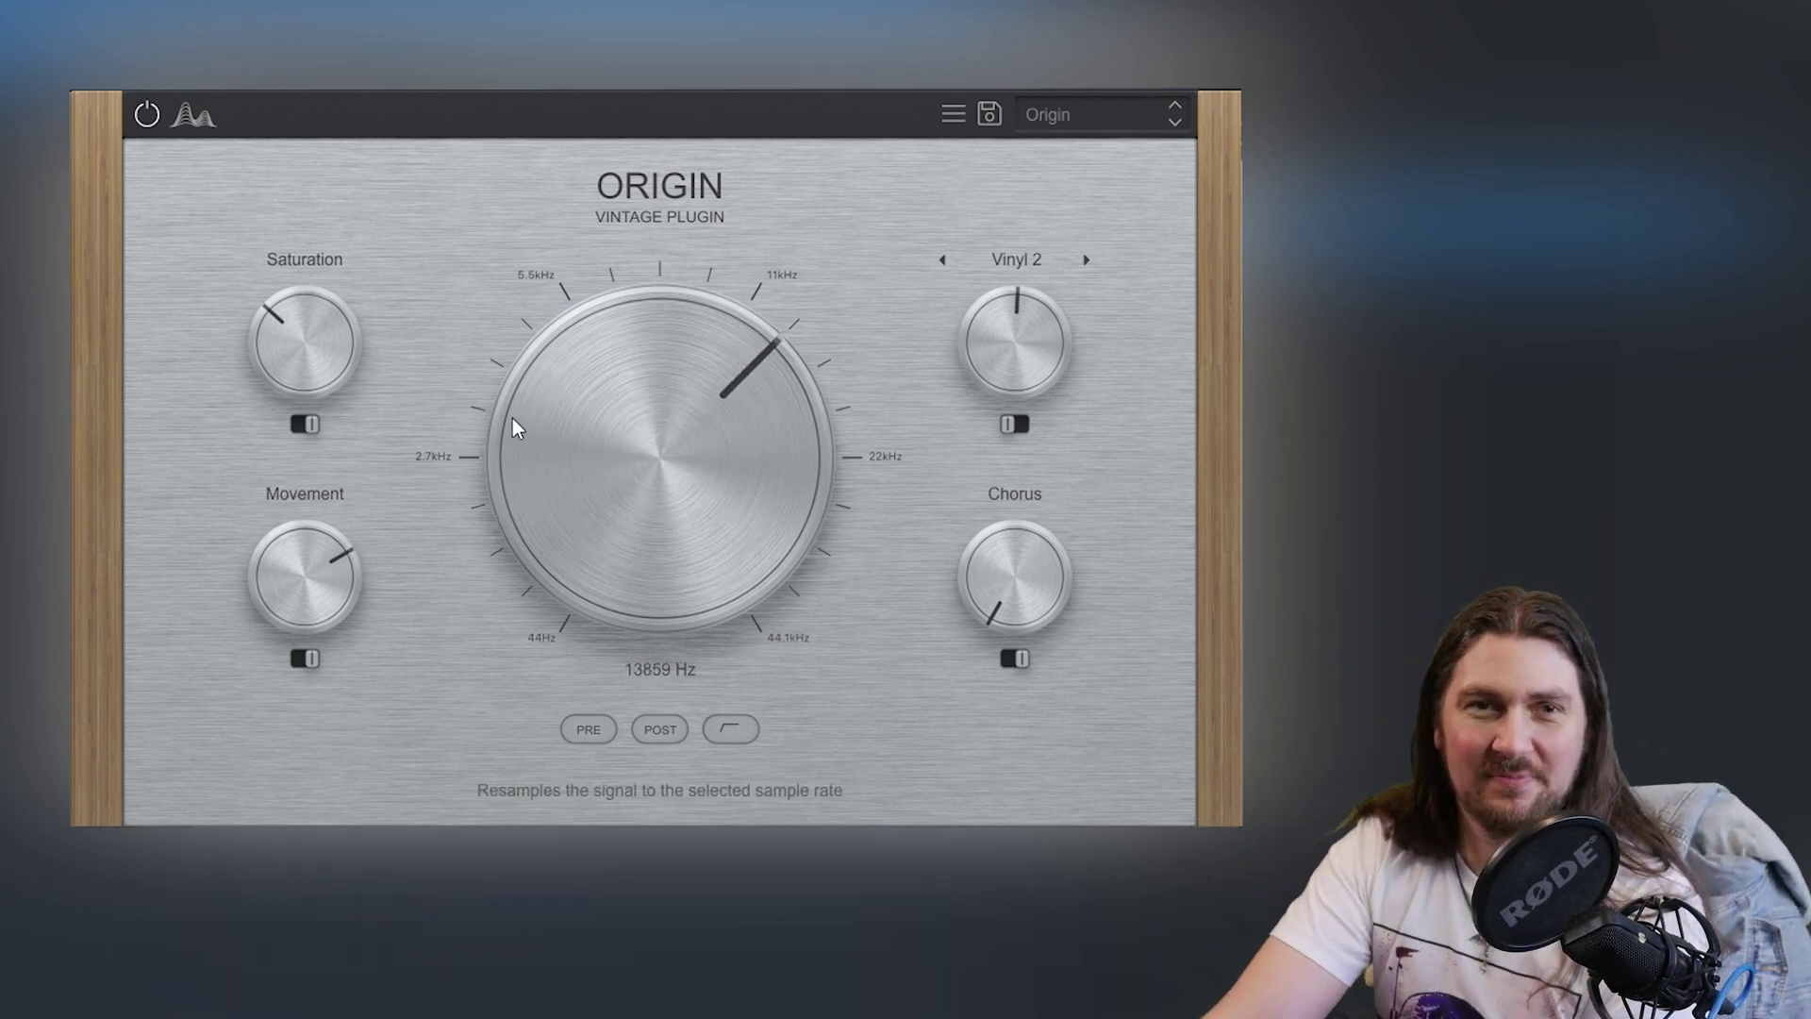
scroll(1036, 368, "up", 1)
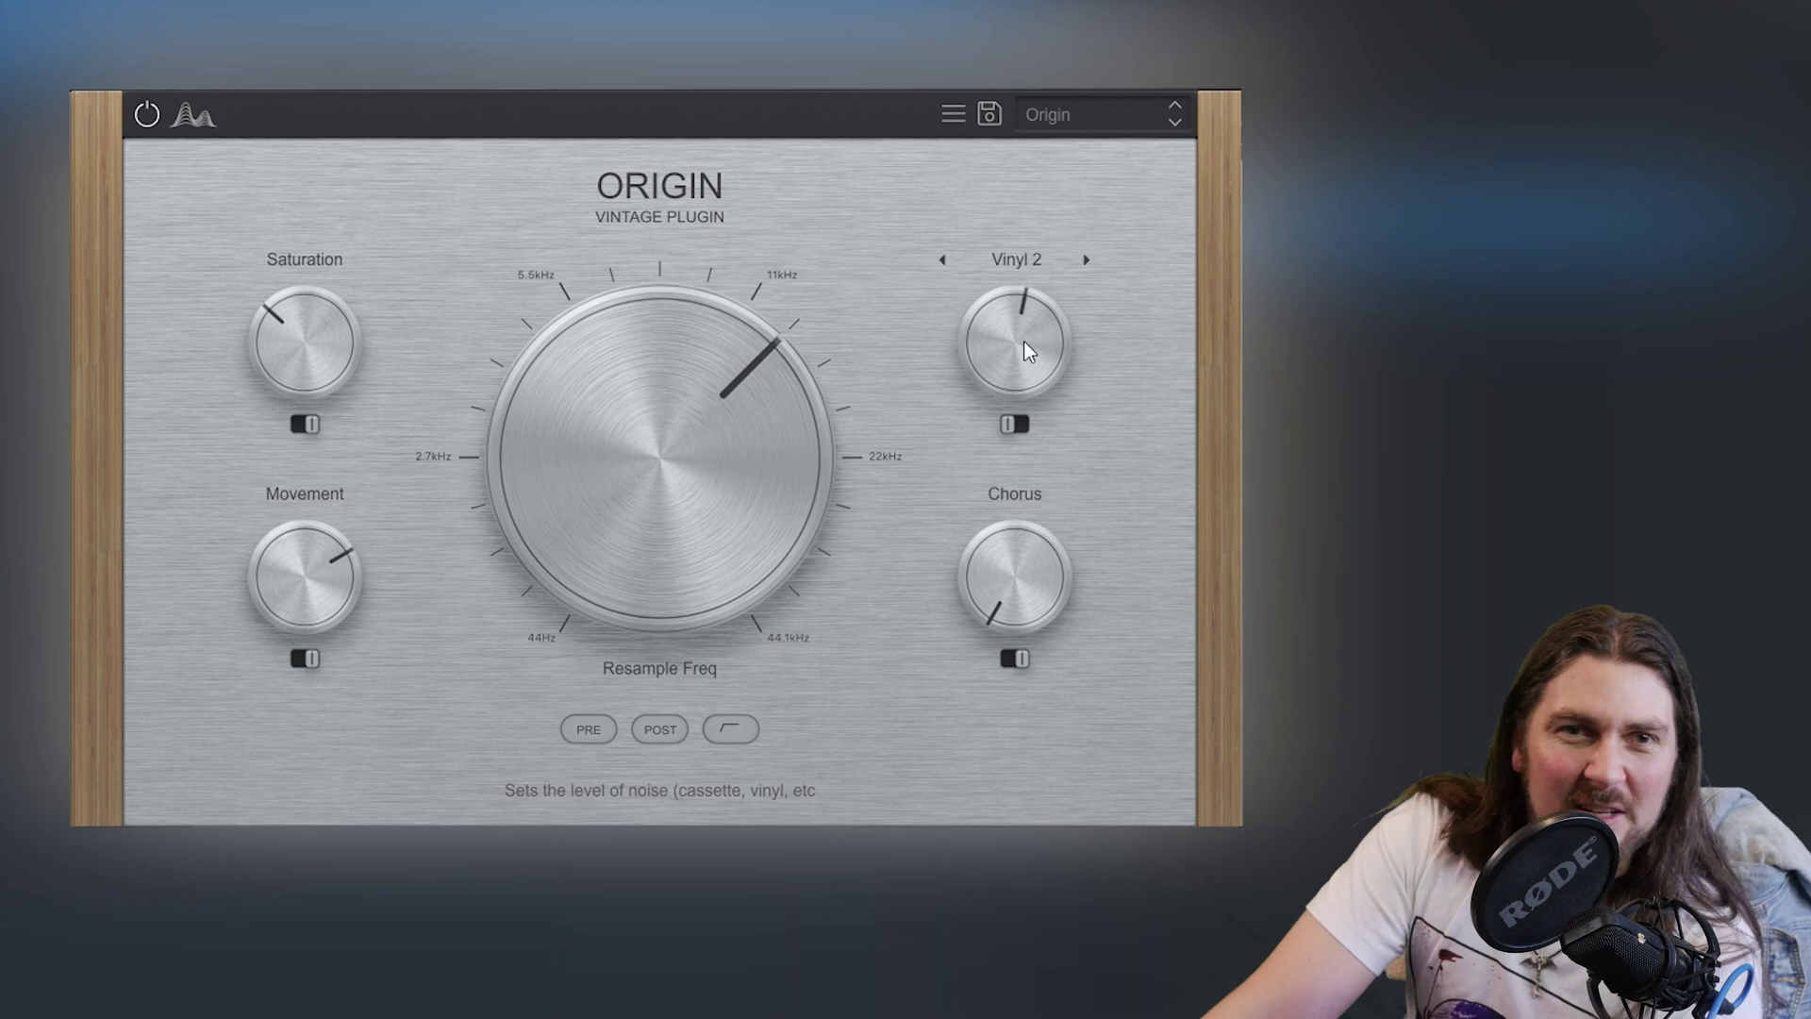
scroll(716, 397, "up", 2)
scroll(718, 392, "up", 2)
Step: Toggle the pre-resampler filter and lower the resample frequency to 9789 Hz
left_click(599, 726)
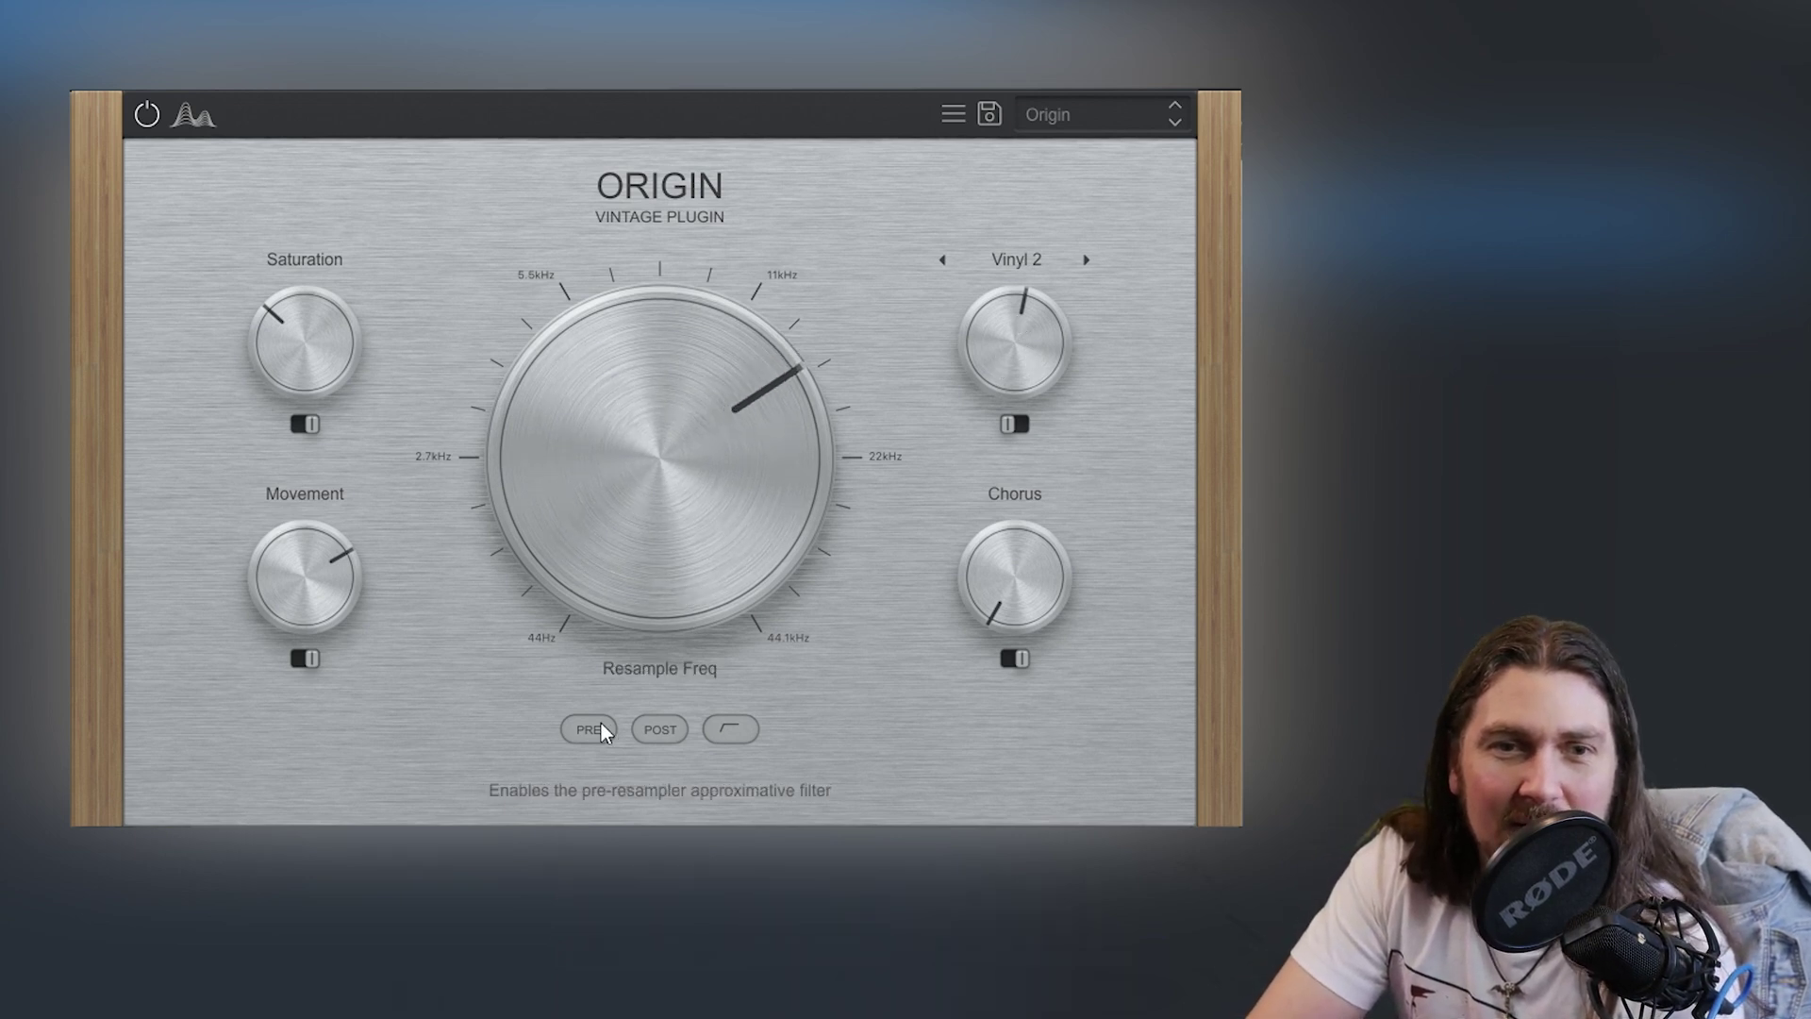
scroll(659, 538, "down", 6)
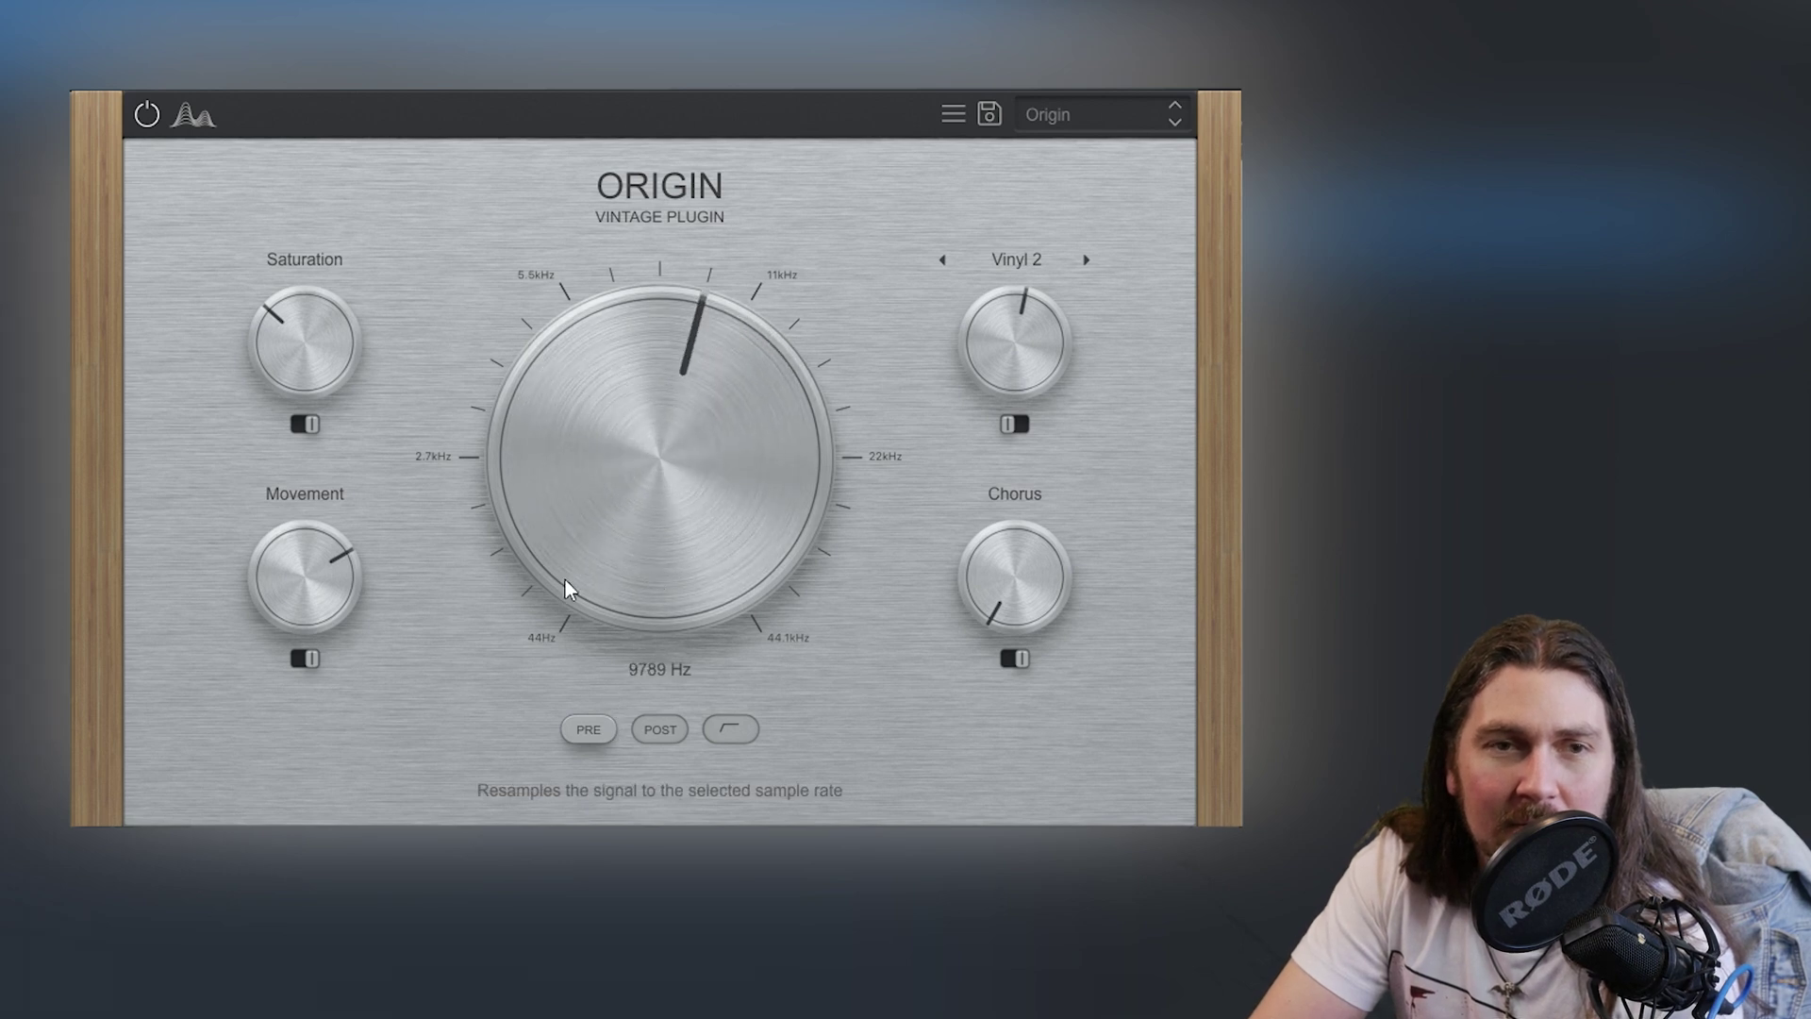
scroll(321, 344, "up", 1)
Step: Switch the saturation to its other mode and turn the saturation and noise amounts fully down
left_click(305, 422)
scroll(316, 385, "down", 1)
scroll(1042, 301, "up", 4)
scroll(1049, 350, "down", 10)
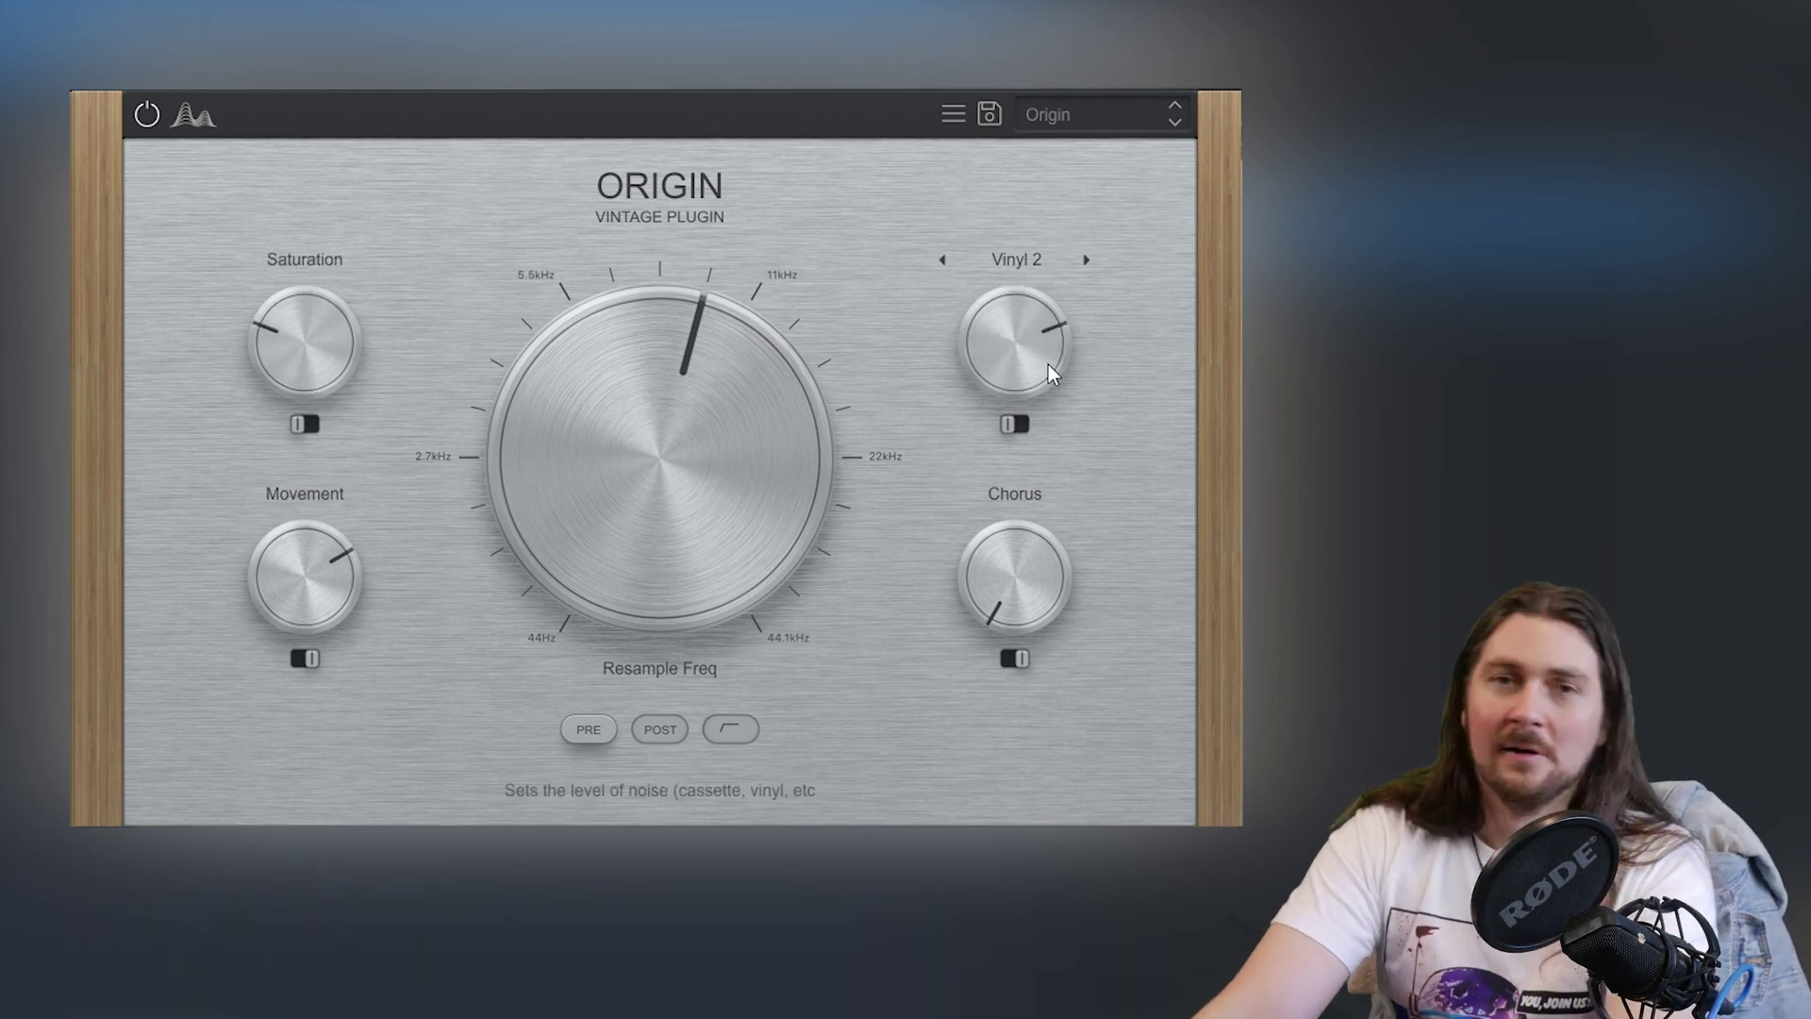
scroll(333, 328, "down", 3)
Step: Raise the resample frequency to 44100 Hz and turn the chorus up high in its other mode
scroll(676, 570, "up", 8)
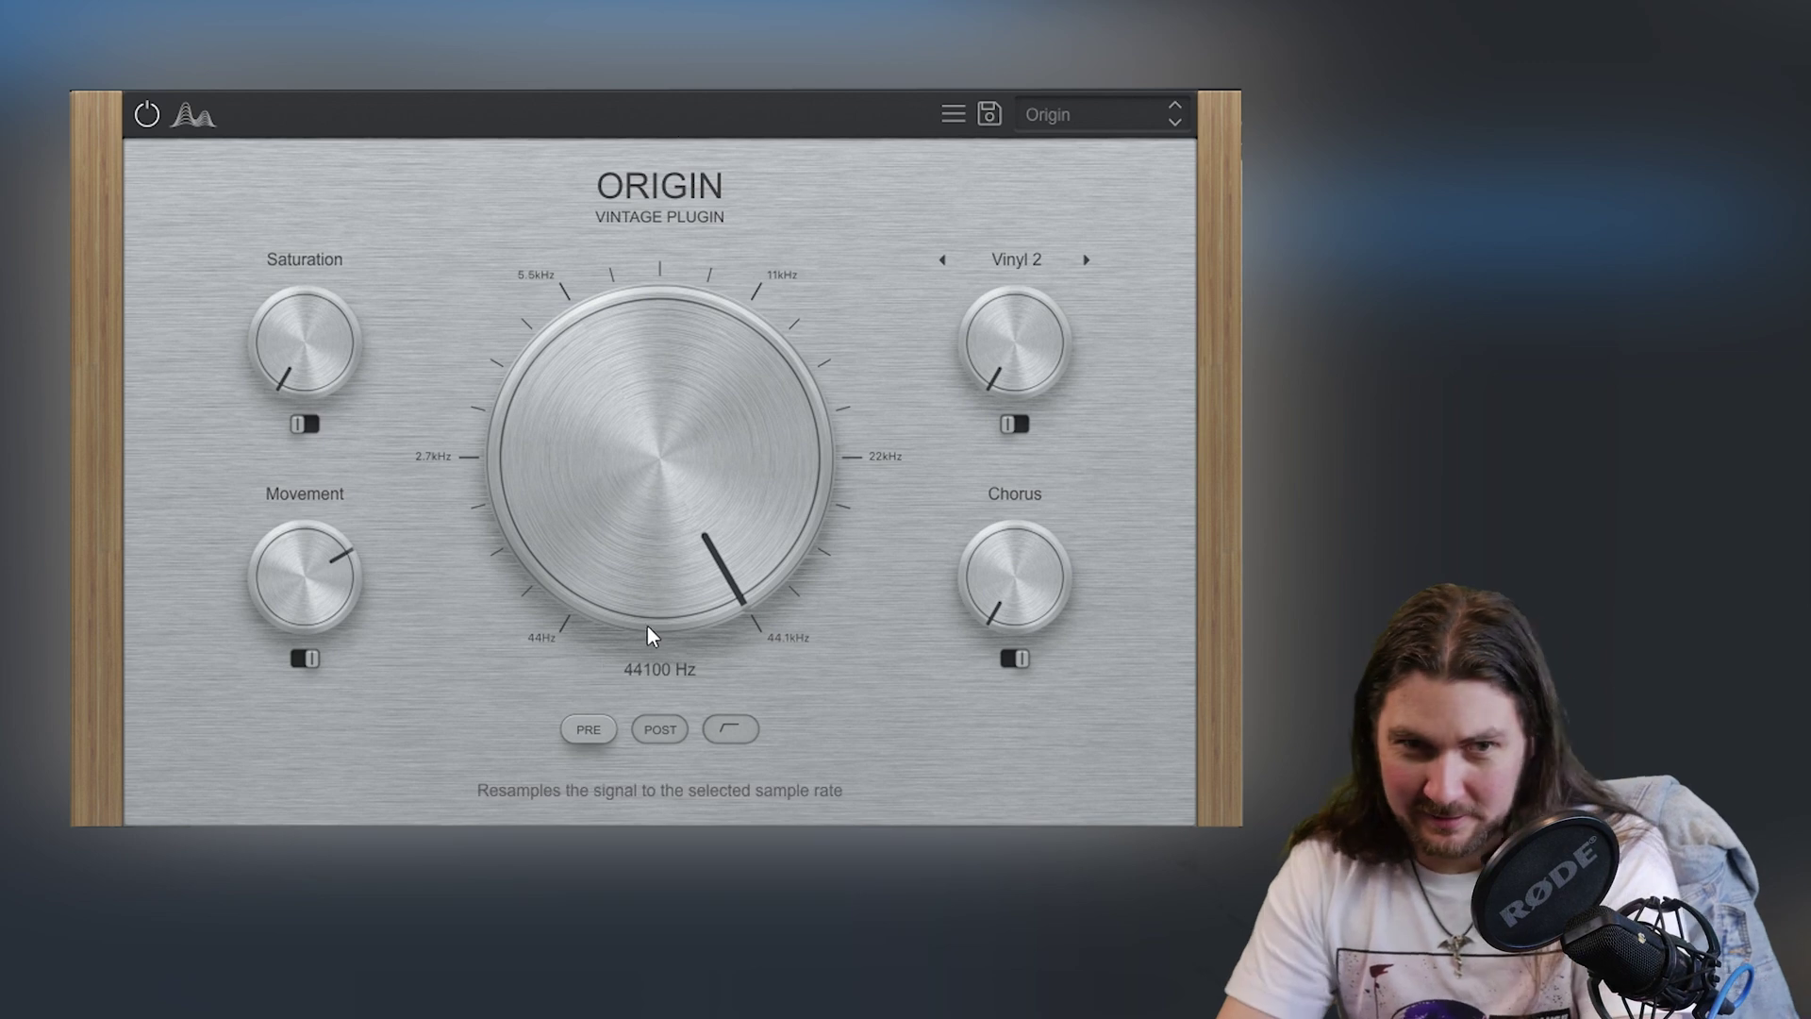
scroll(1015, 548, "up", 10)
left_click(1014, 658)
scroll(1009, 526, "up", 2)
scroll(305, 557, "down", 2)
scroll(303, 341, "up", 10)
Step: Lower the resample frequency to 28630 Hz, then raise it to 40564 Hz
scroll(312, 325, "down", 8)
scroll(694, 359, "down", 5)
scroll(715, 402, "up", 2)
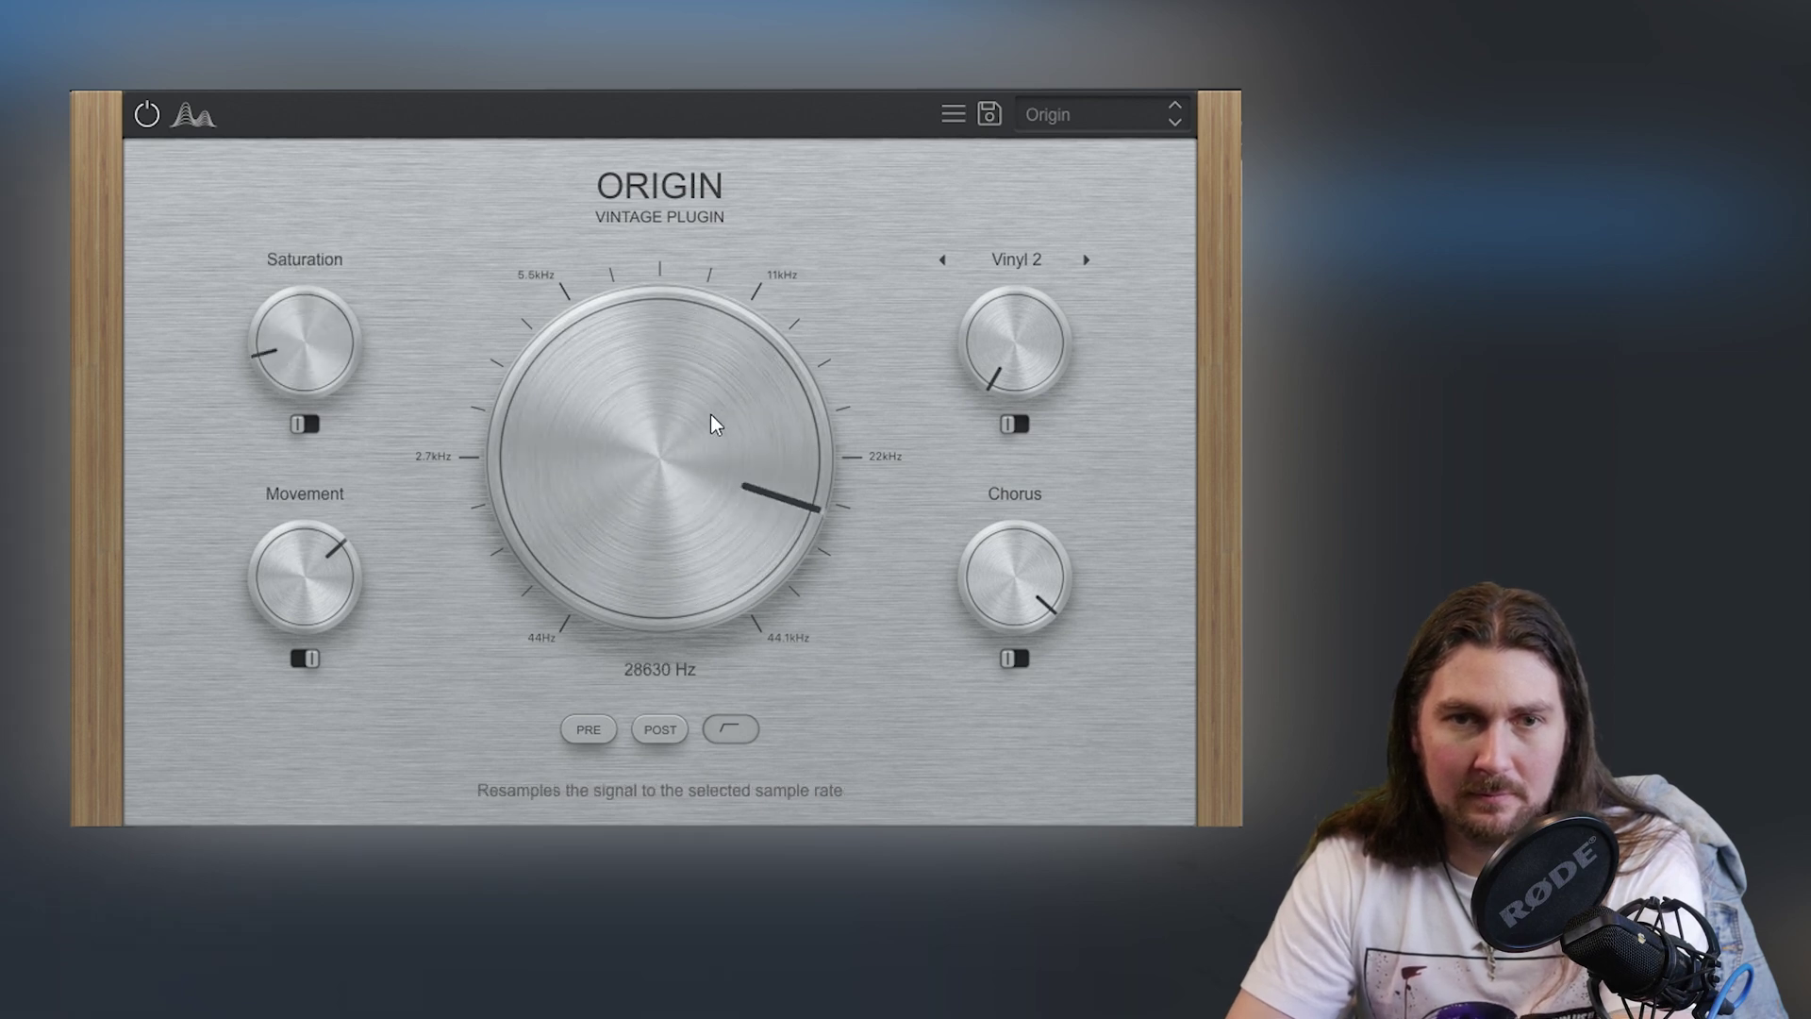
scroll(628, 437, "up", 5)
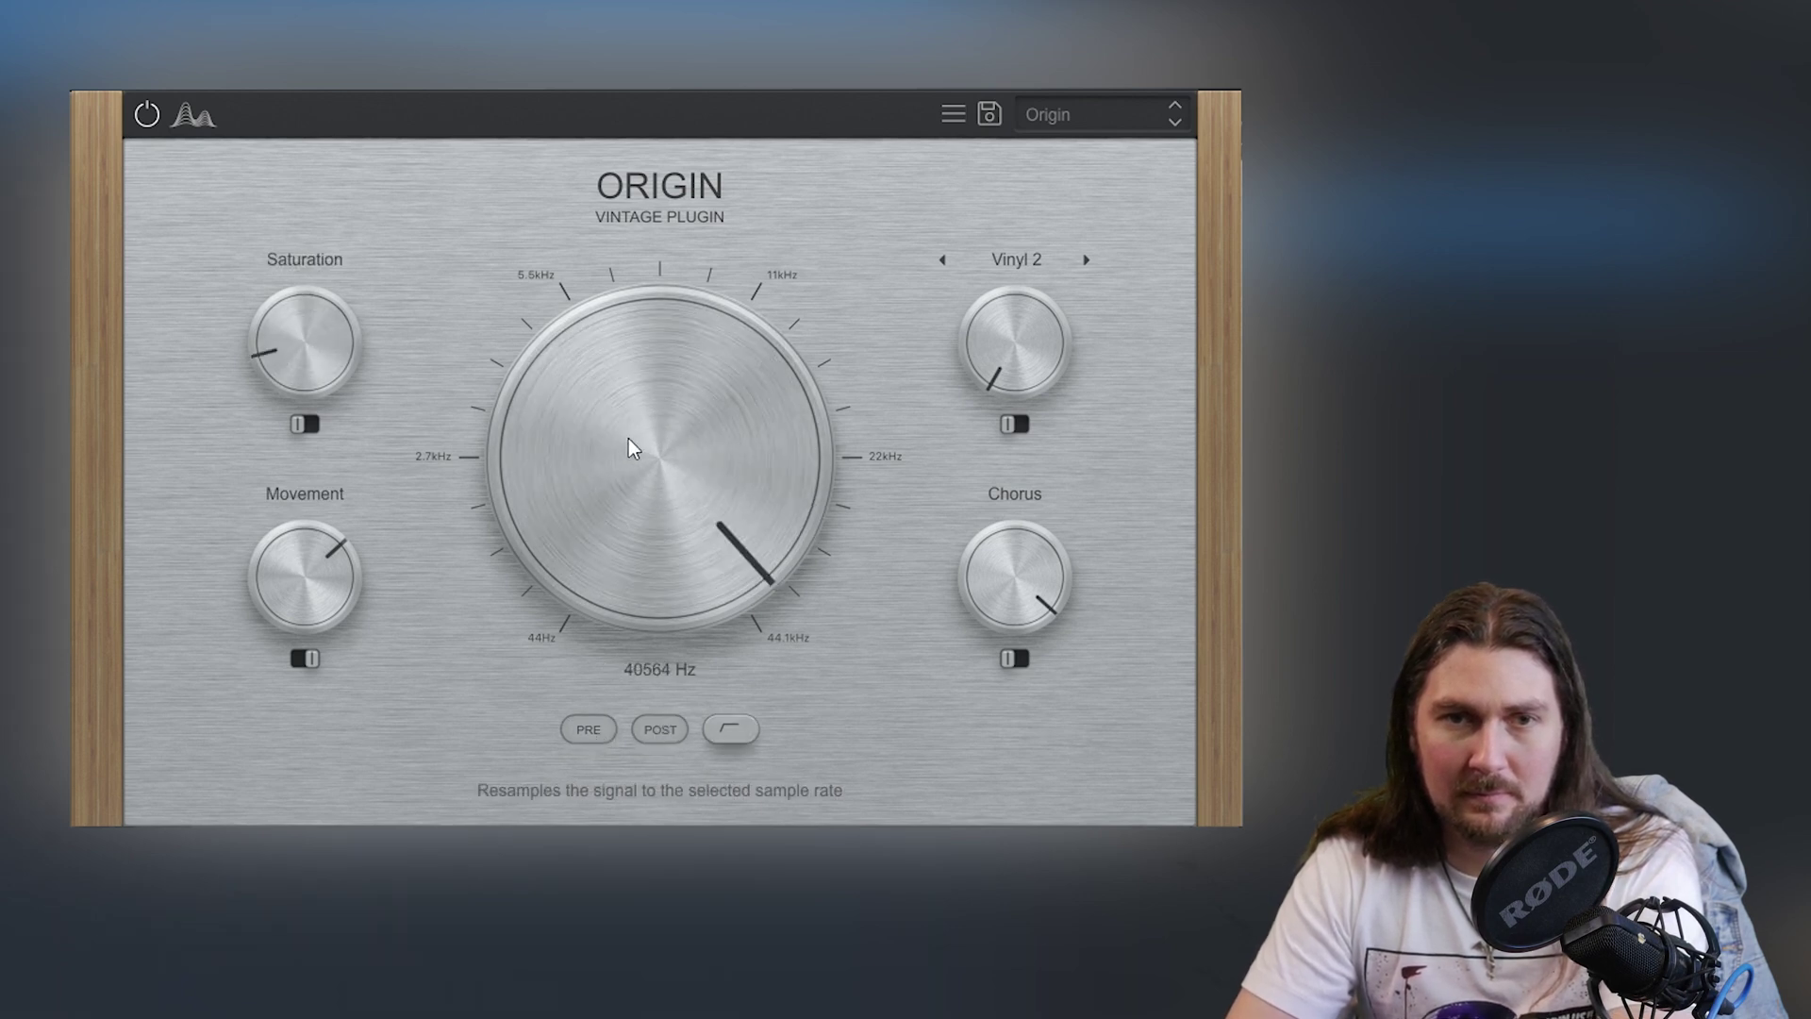
Step: Change the noise type to Cassette 1 and bring its level up slightly
left_click(1032, 263)
left_click(1031, 290)
left_click(1009, 250)
left_click(1009, 289)
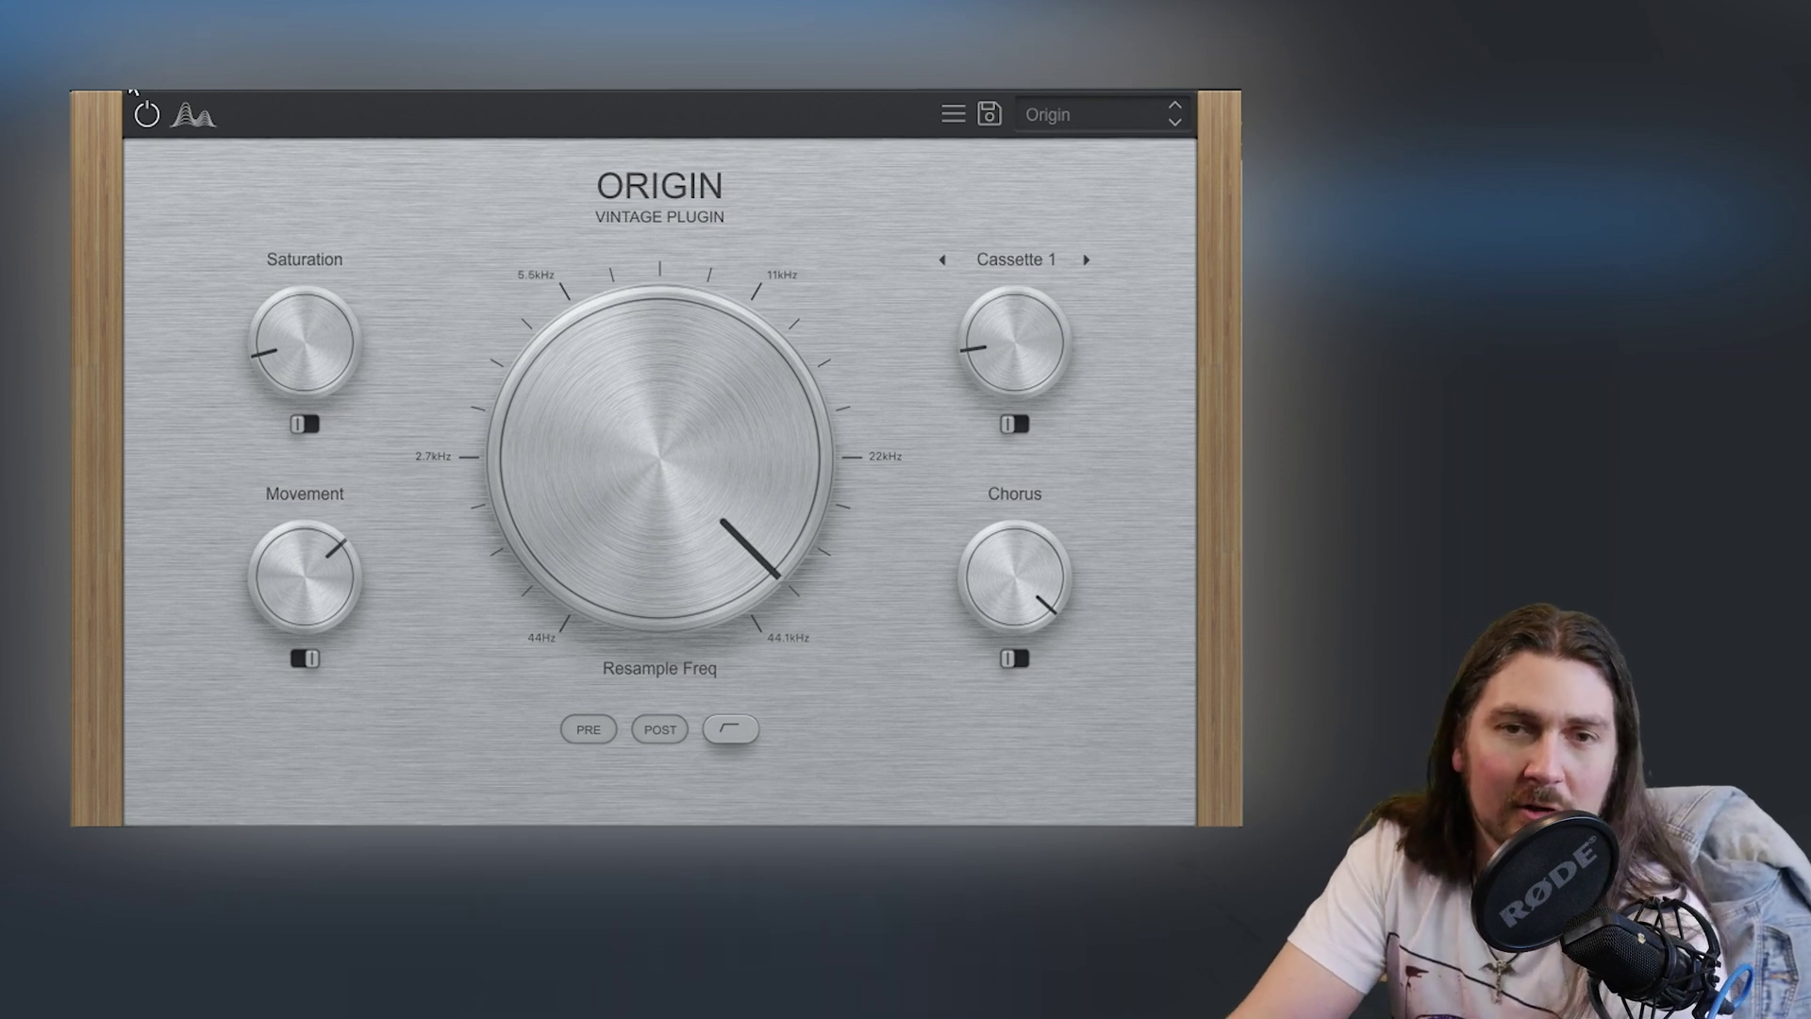
Step: Reduce the chorus in its other mode and readjust the movement while comparing the random and fixed wow/flutter modes
left_click(1019, 658)
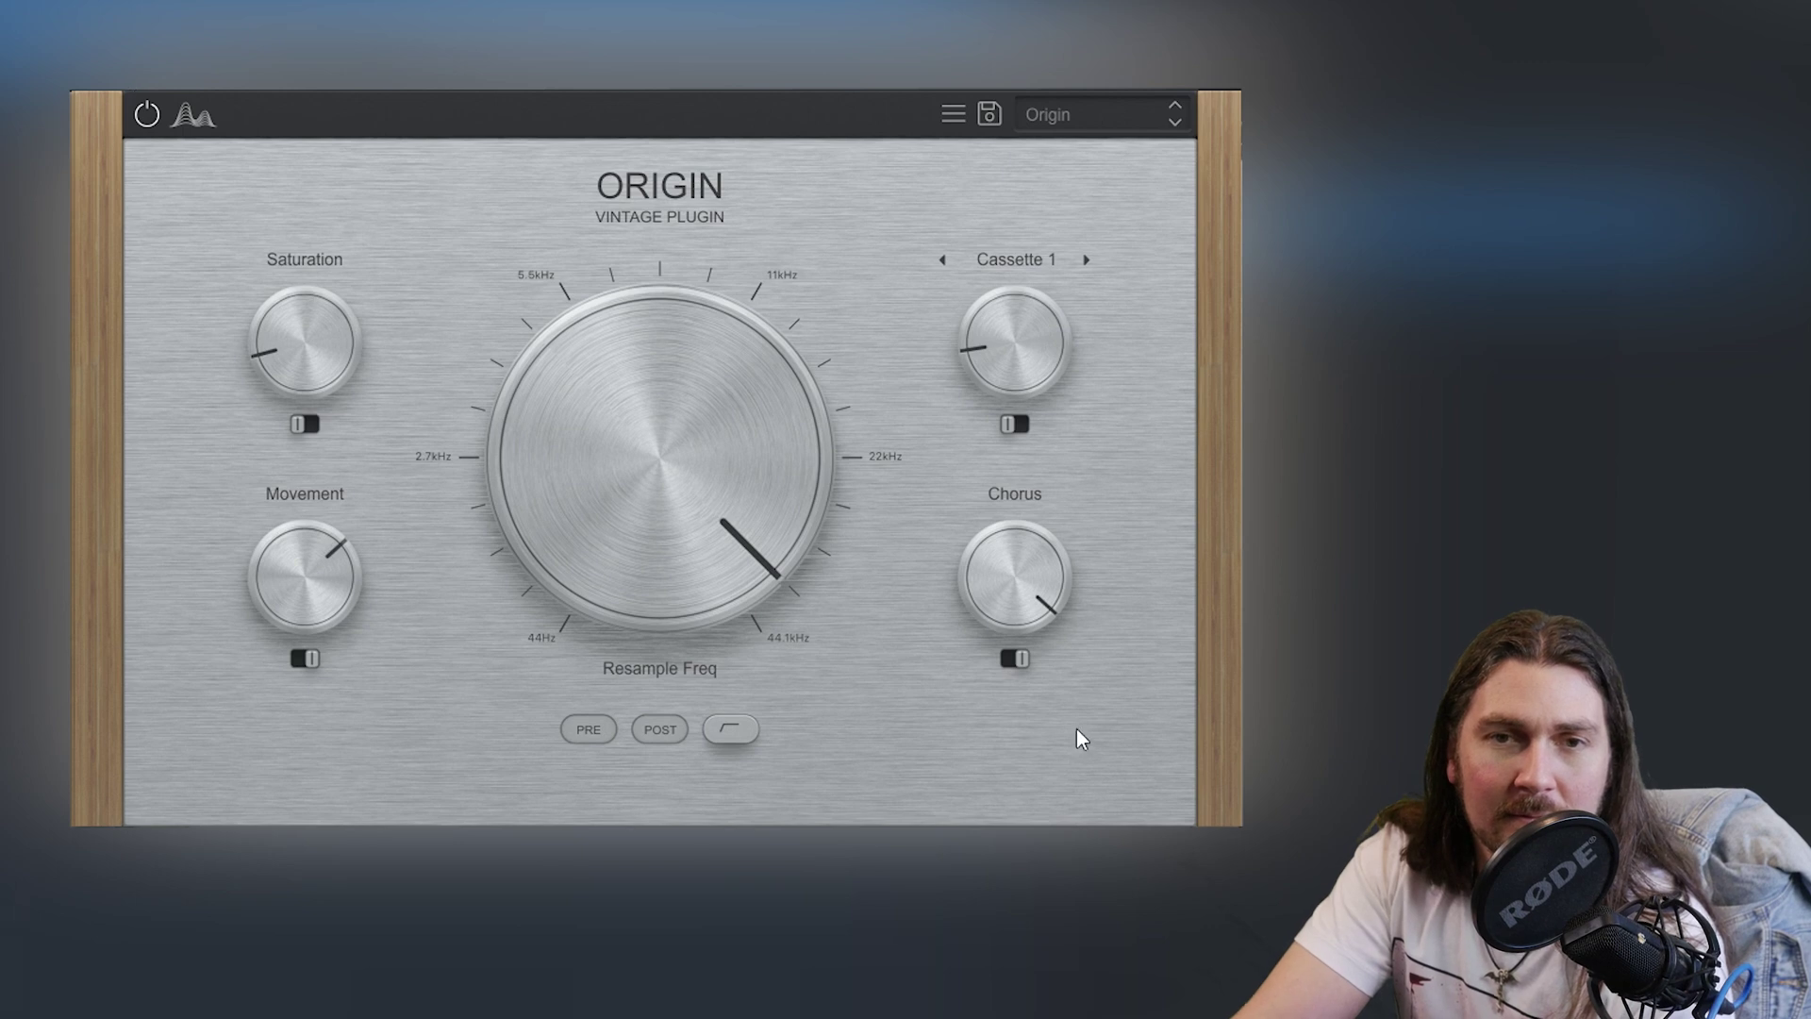
left_click_drag(1039, 661, 1034, 689)
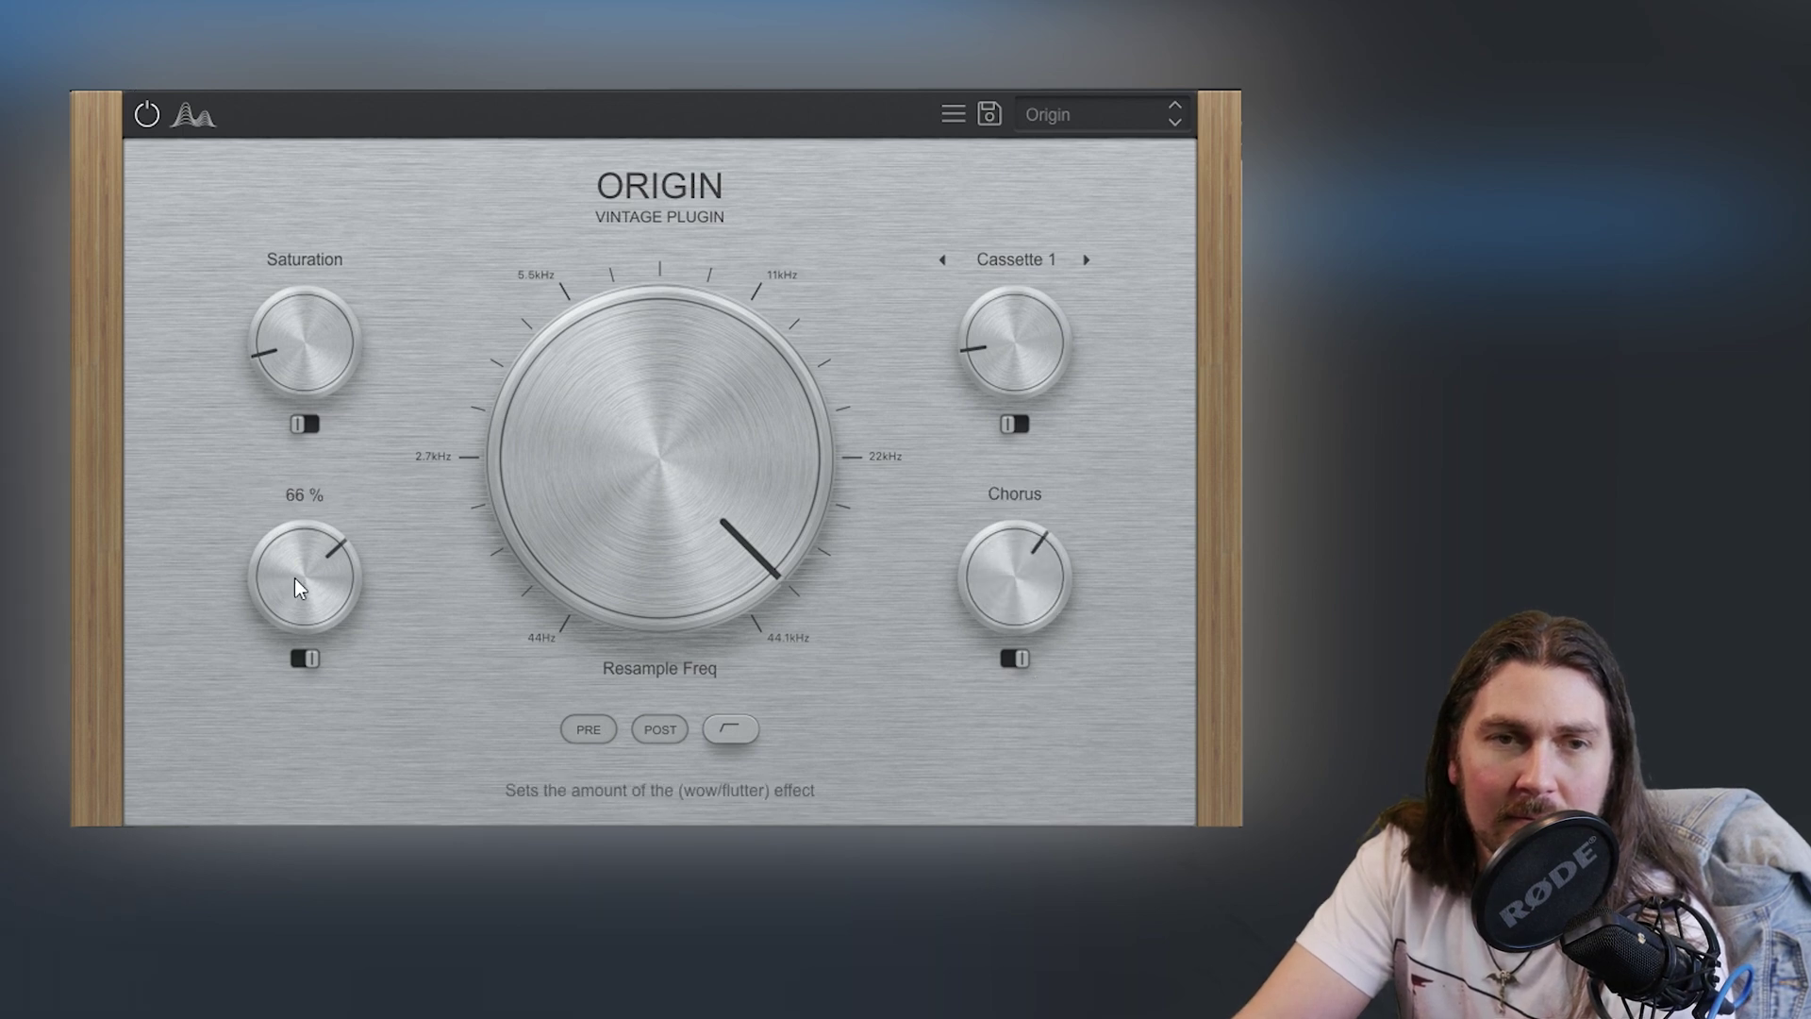
left_click_drag(299, 491, 284, 667)
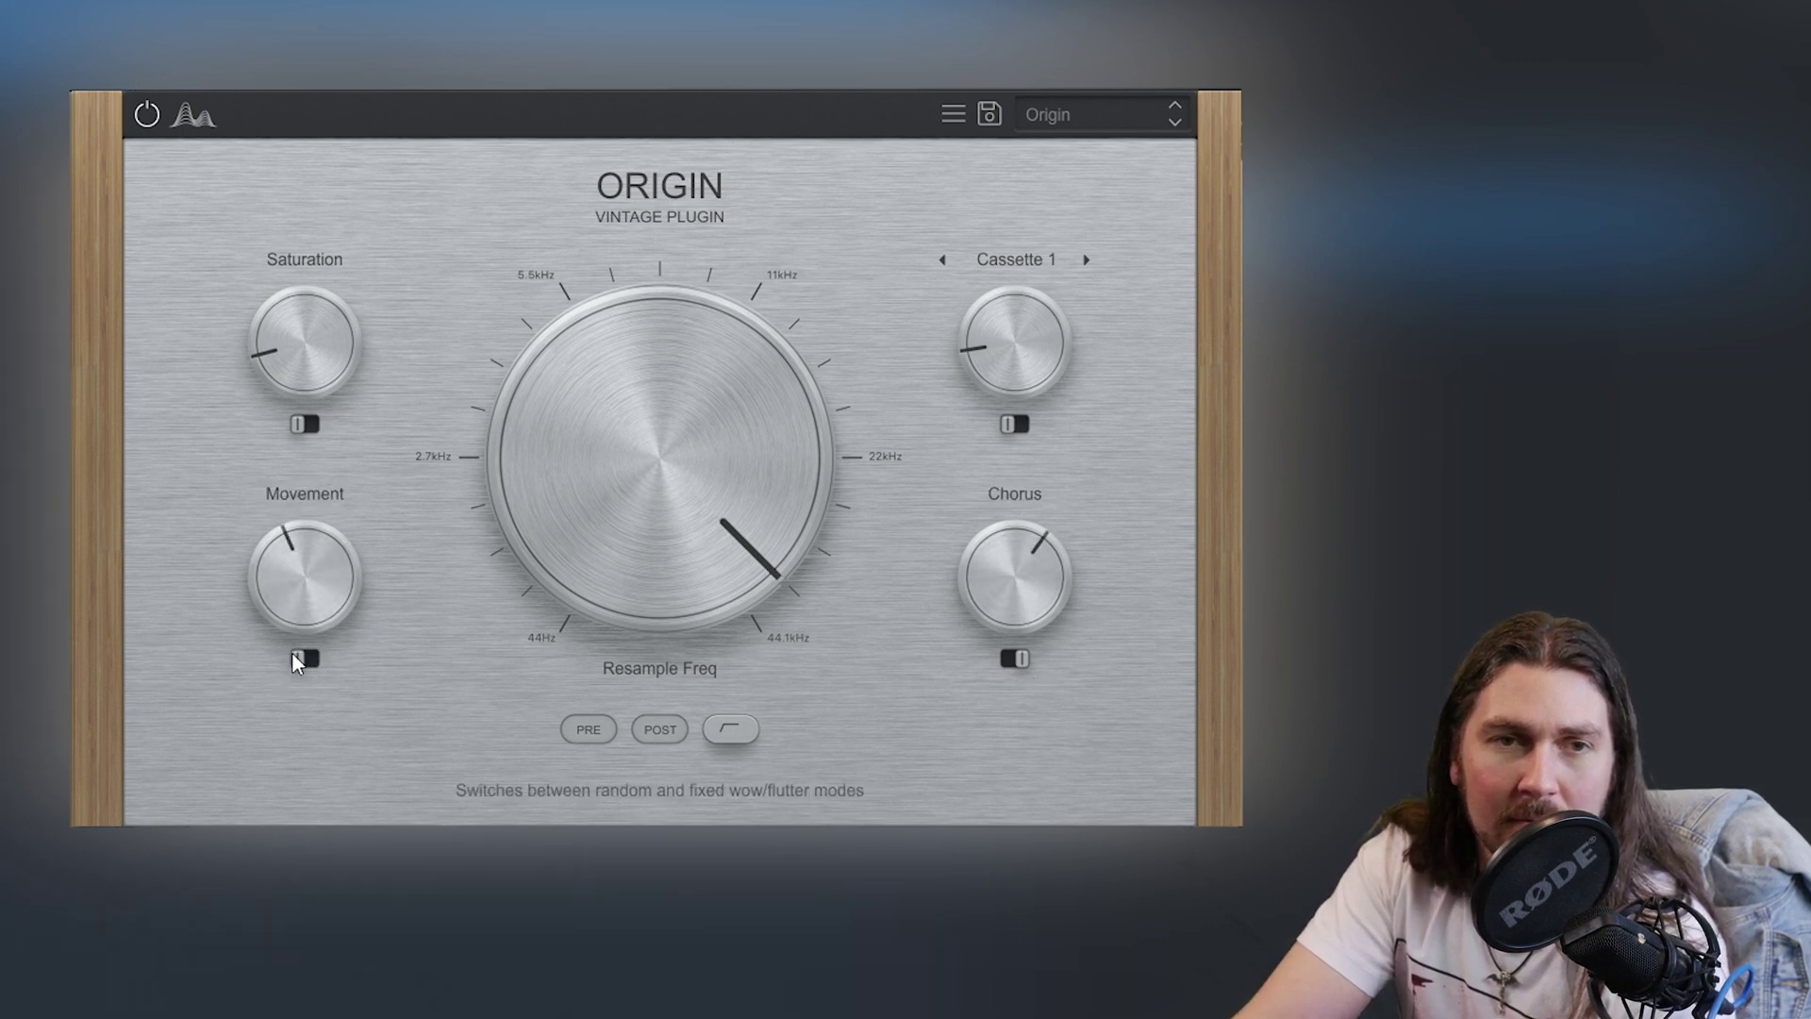
left_click(312, 652)
left_click_drag(293, 553, 295, 525)
Step: Raise the saturation slightly and sweep the resample frequency down to 23767 Hz and back up
left_click_drag(301, 329, 301, 319)
left_click_drag(510, 397, 532, 425)
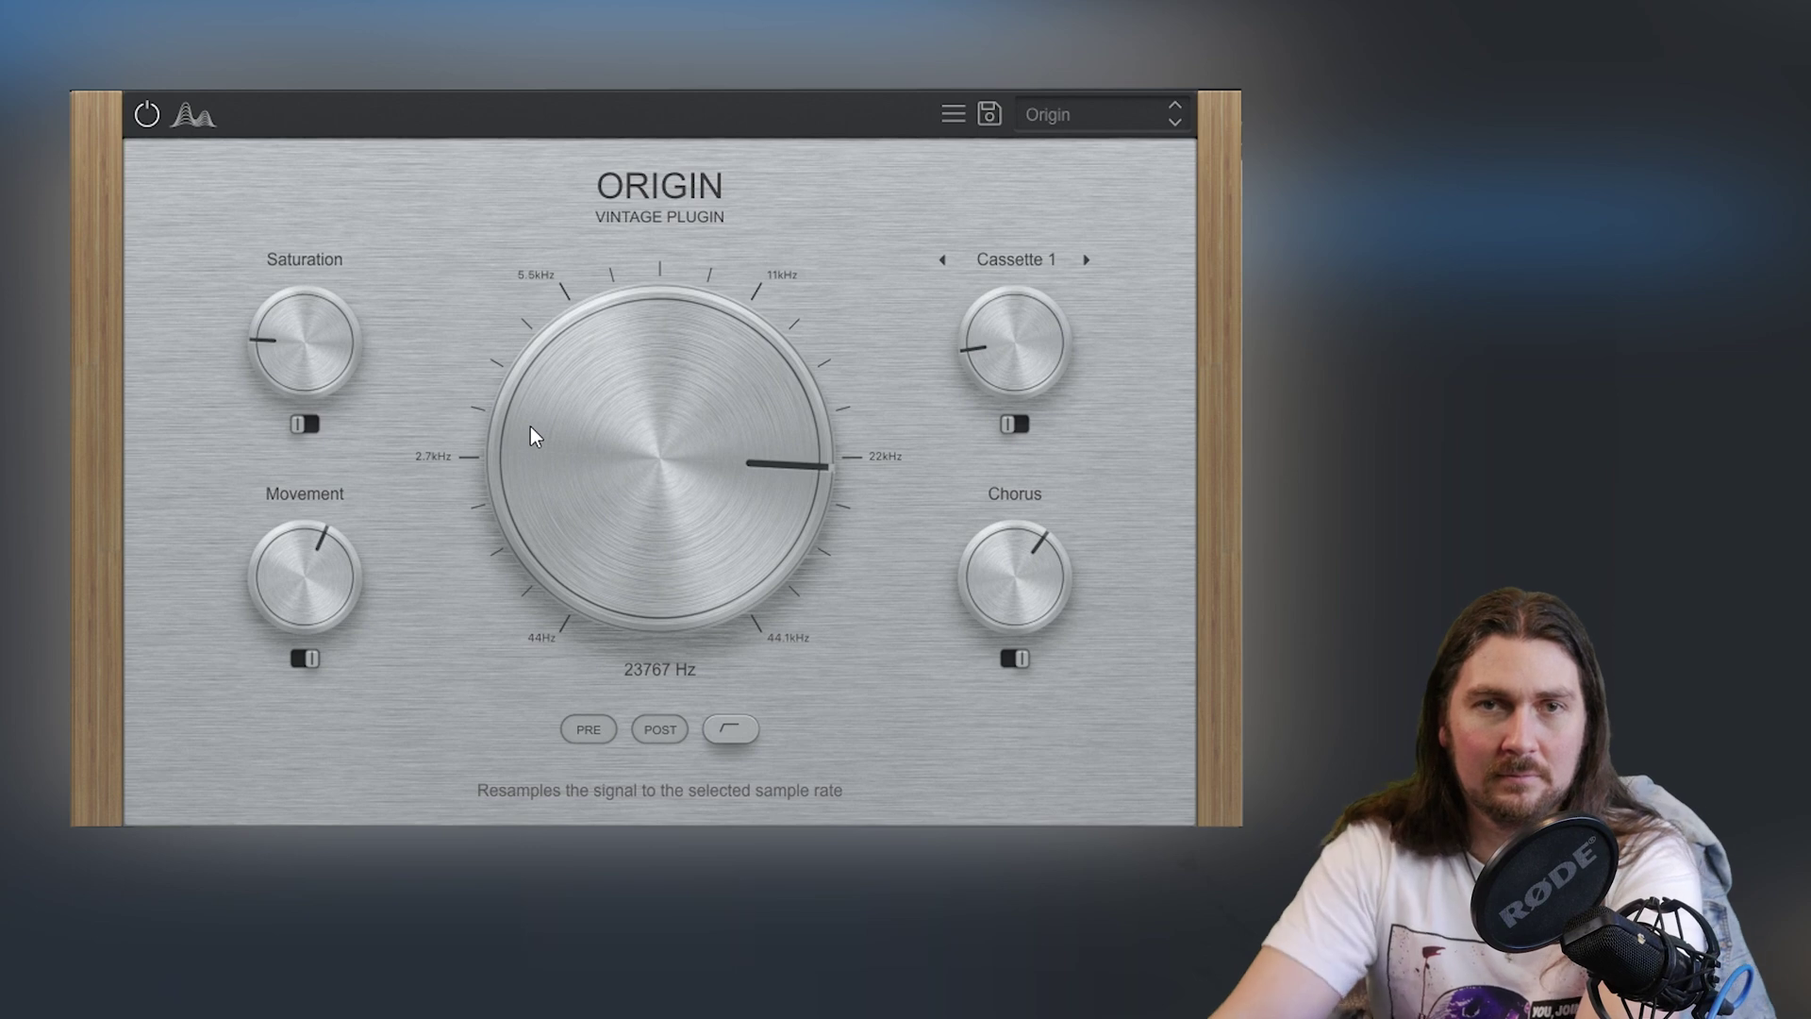
left_click_drag(532, 426, 522, 372)
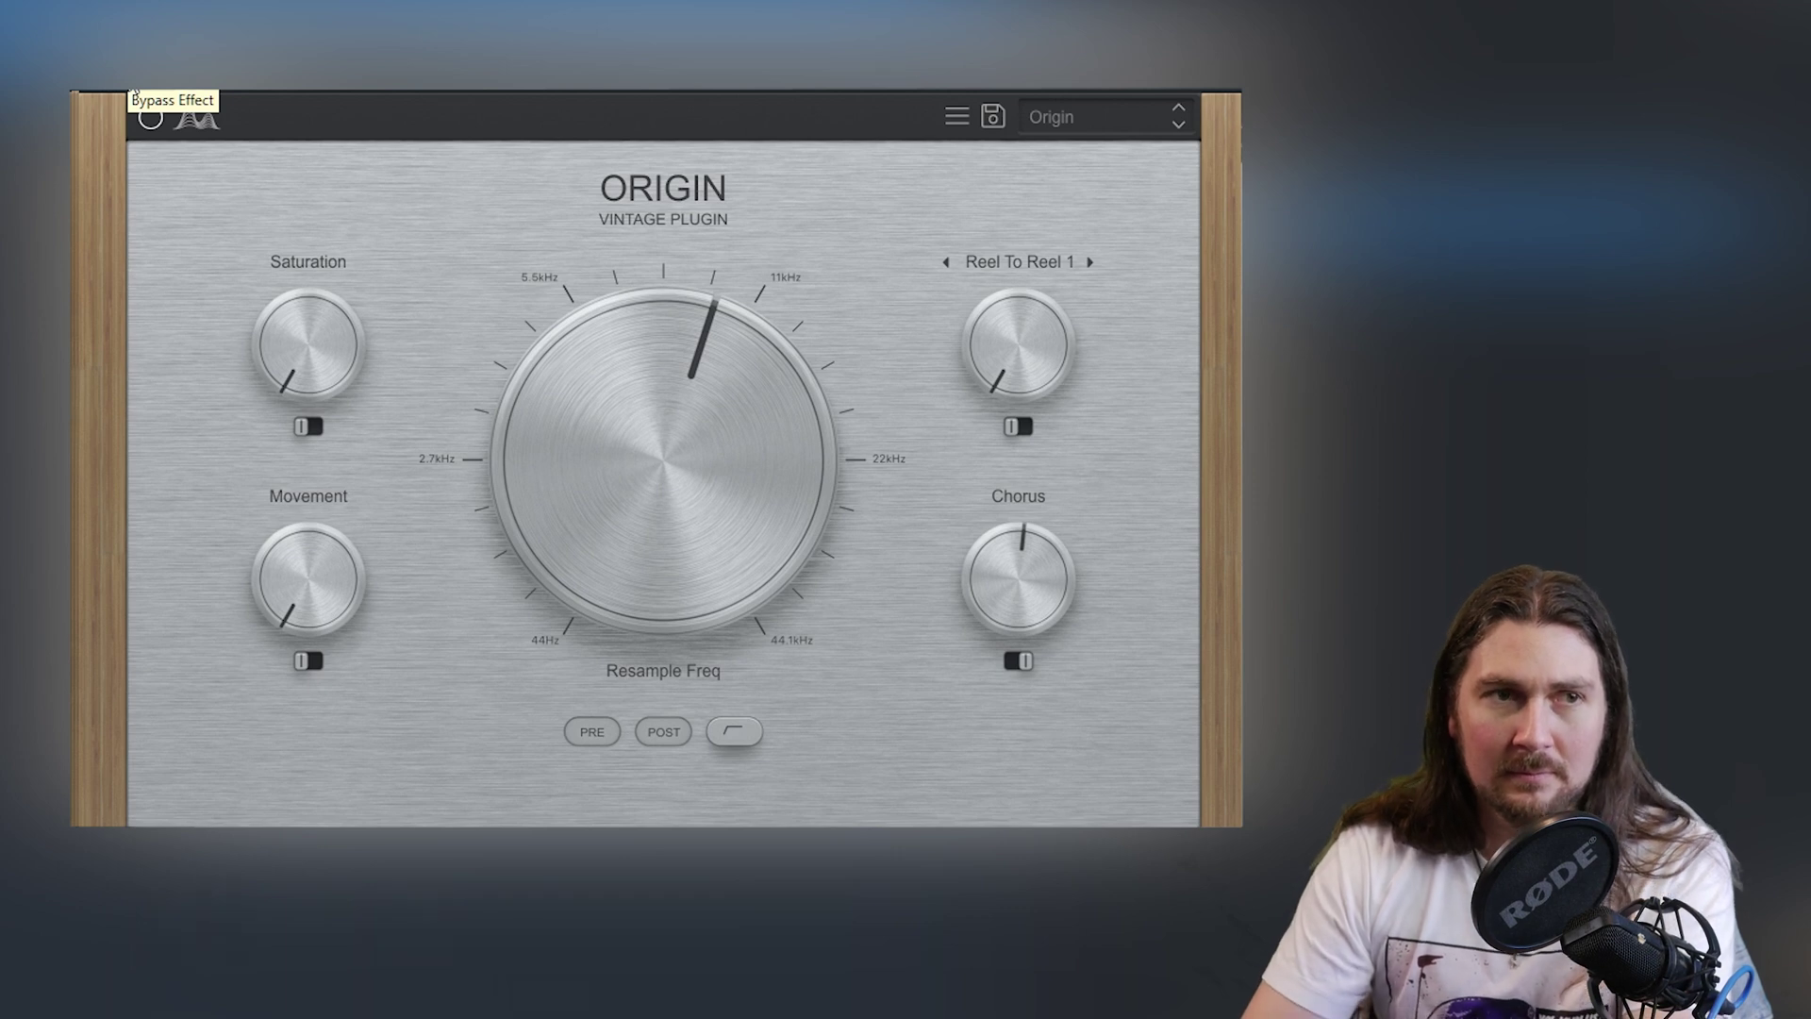
Step: Lower the chorus amount, raise the resample frequency to 19653 Hz and increase the saturation strongly
mouse_move(949, 585)
left_mouse_down()
mouse_move(952, 621)
mouse_move(955, 585)
left_mouse_up()
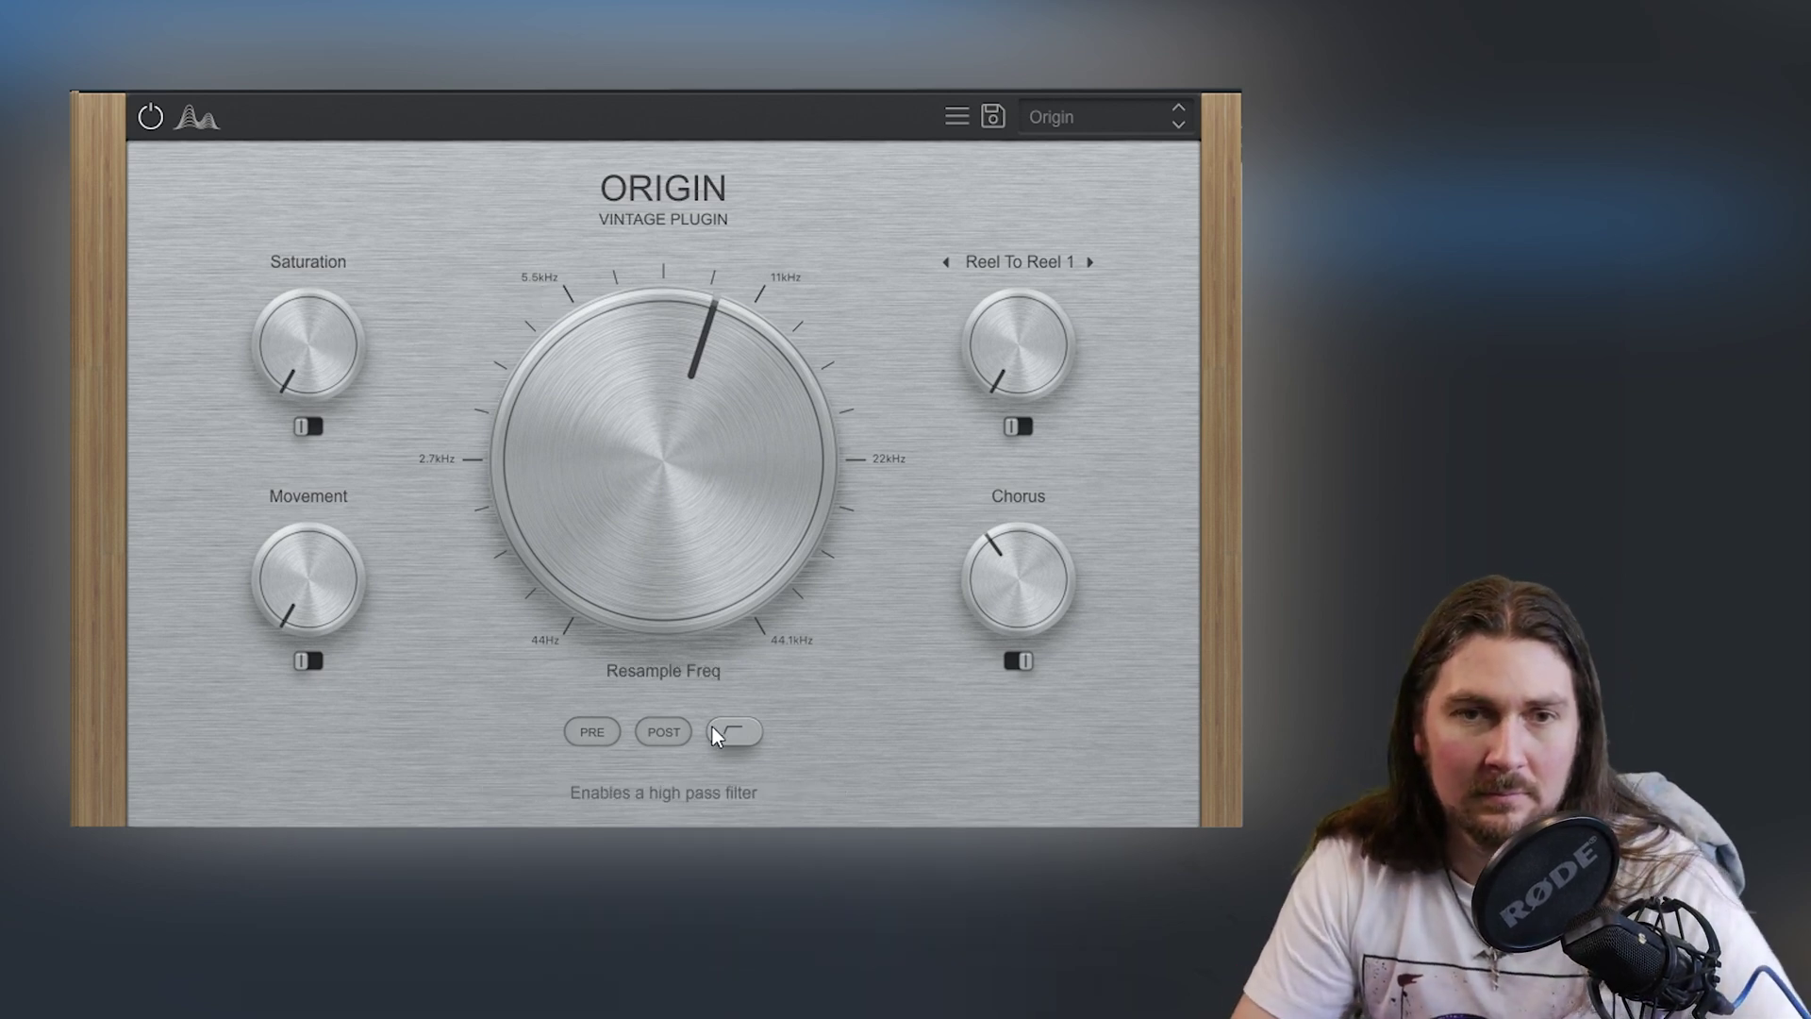
scroll(709, 410, "up", 3)
left_click_drag(708, 411, 712, 367)
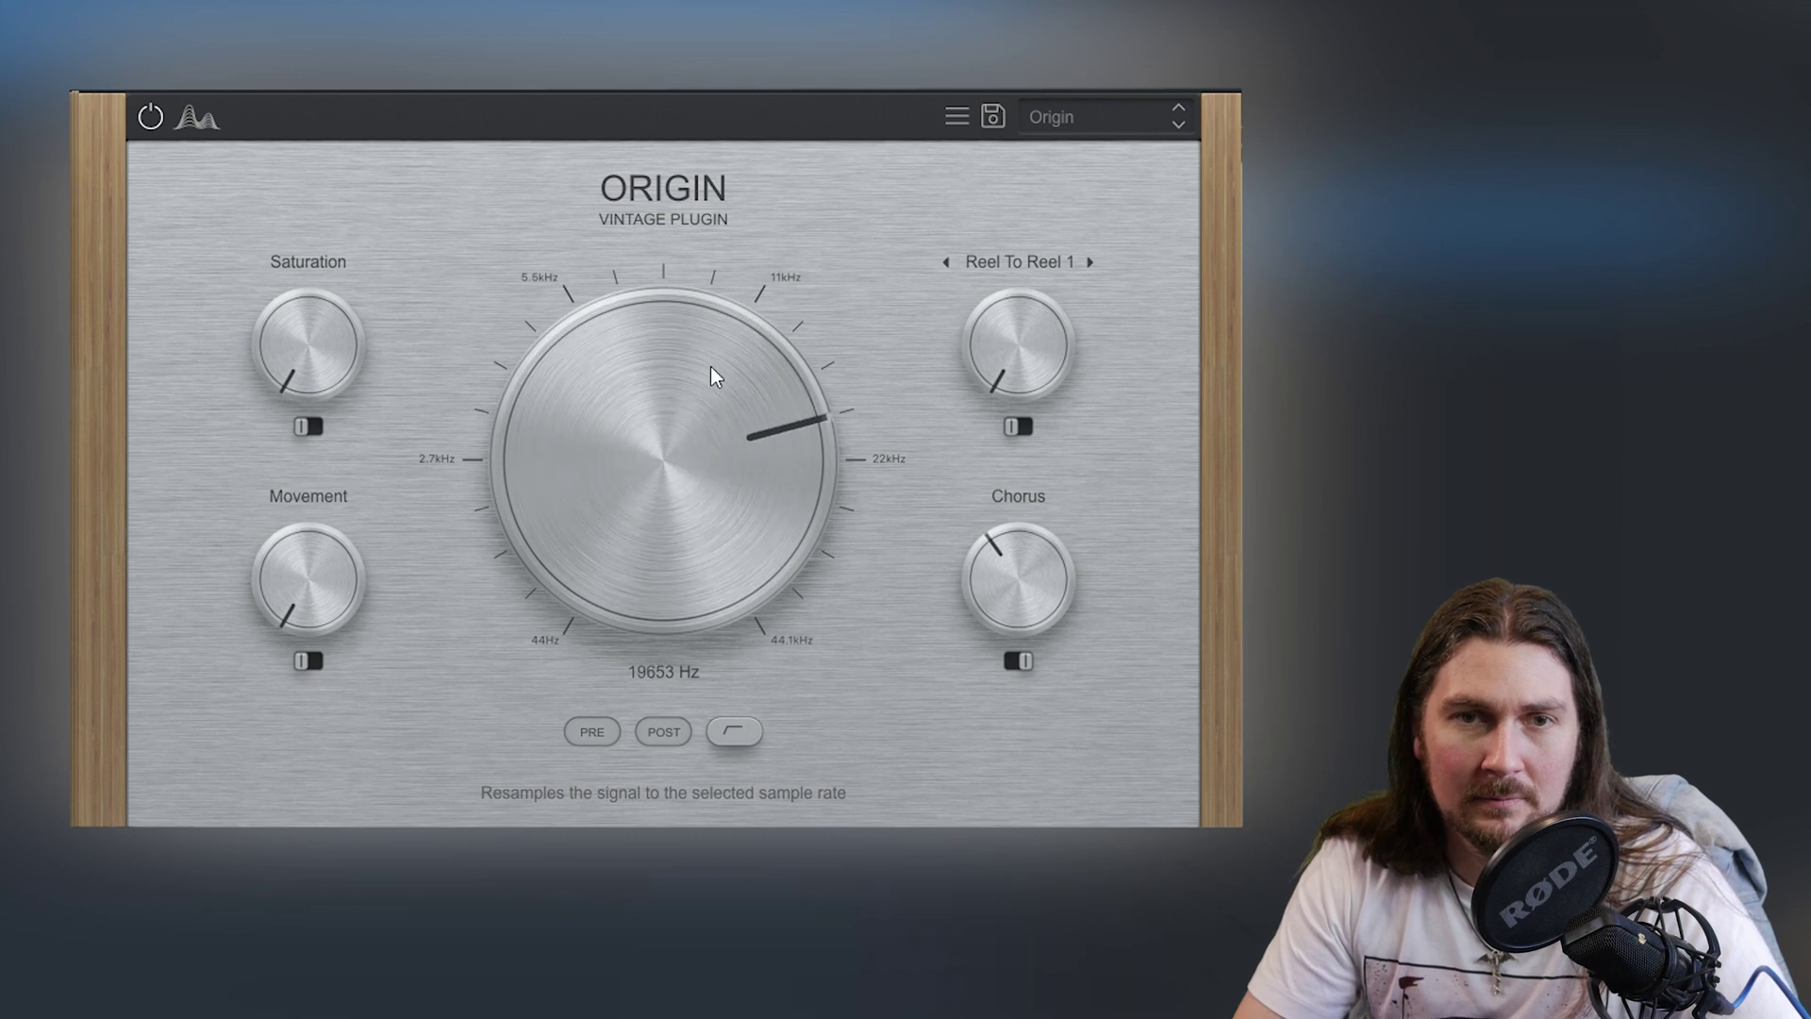
left_click_drag(338, 325, 383, 90)
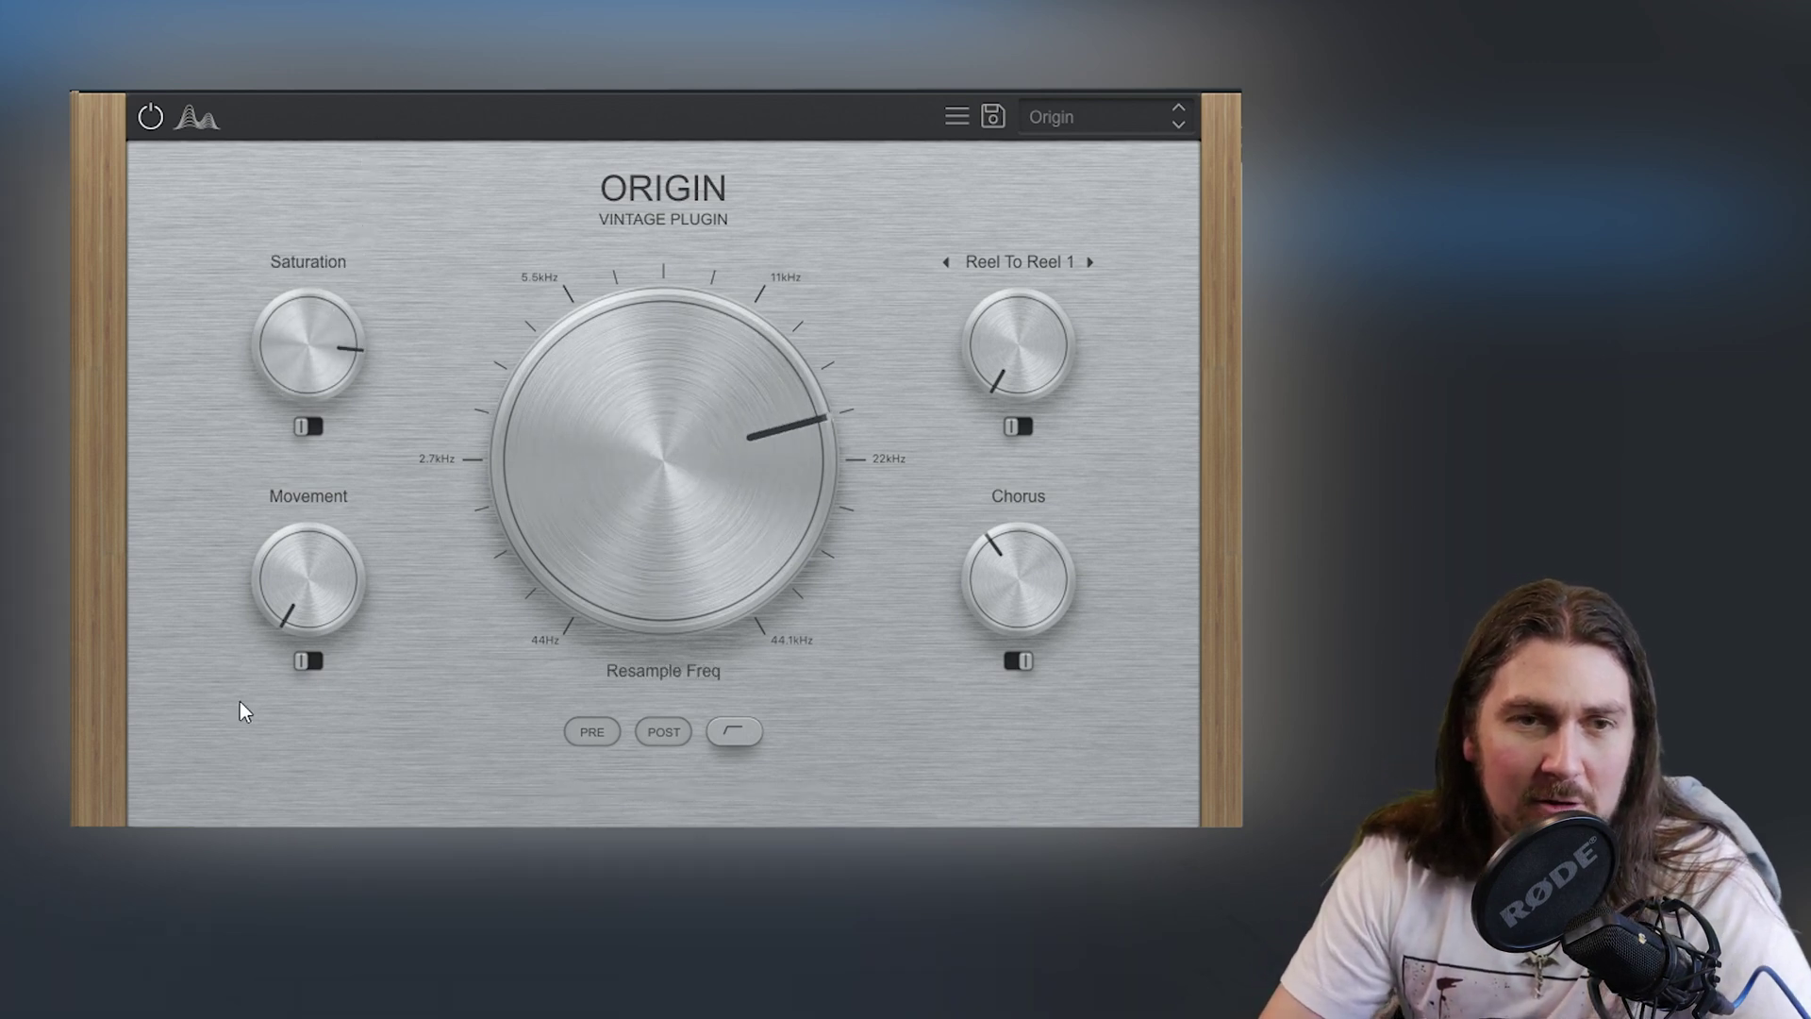
Step: Set the noise type to Vinyl 1 and lower the resample frequency
left_click(1031, 261)
left_click(1014, 504)
left_click_drag(722, 396, 717, 542)
Step: Increase the movement to slightly above halfway, trim the resample frequency and raise the saturation close to maximum
left_click_drag(296, 492, 310, 443)
left_click_drag(633, 414, 628, 419)
left_click_drag(304, 351, 311, 308)
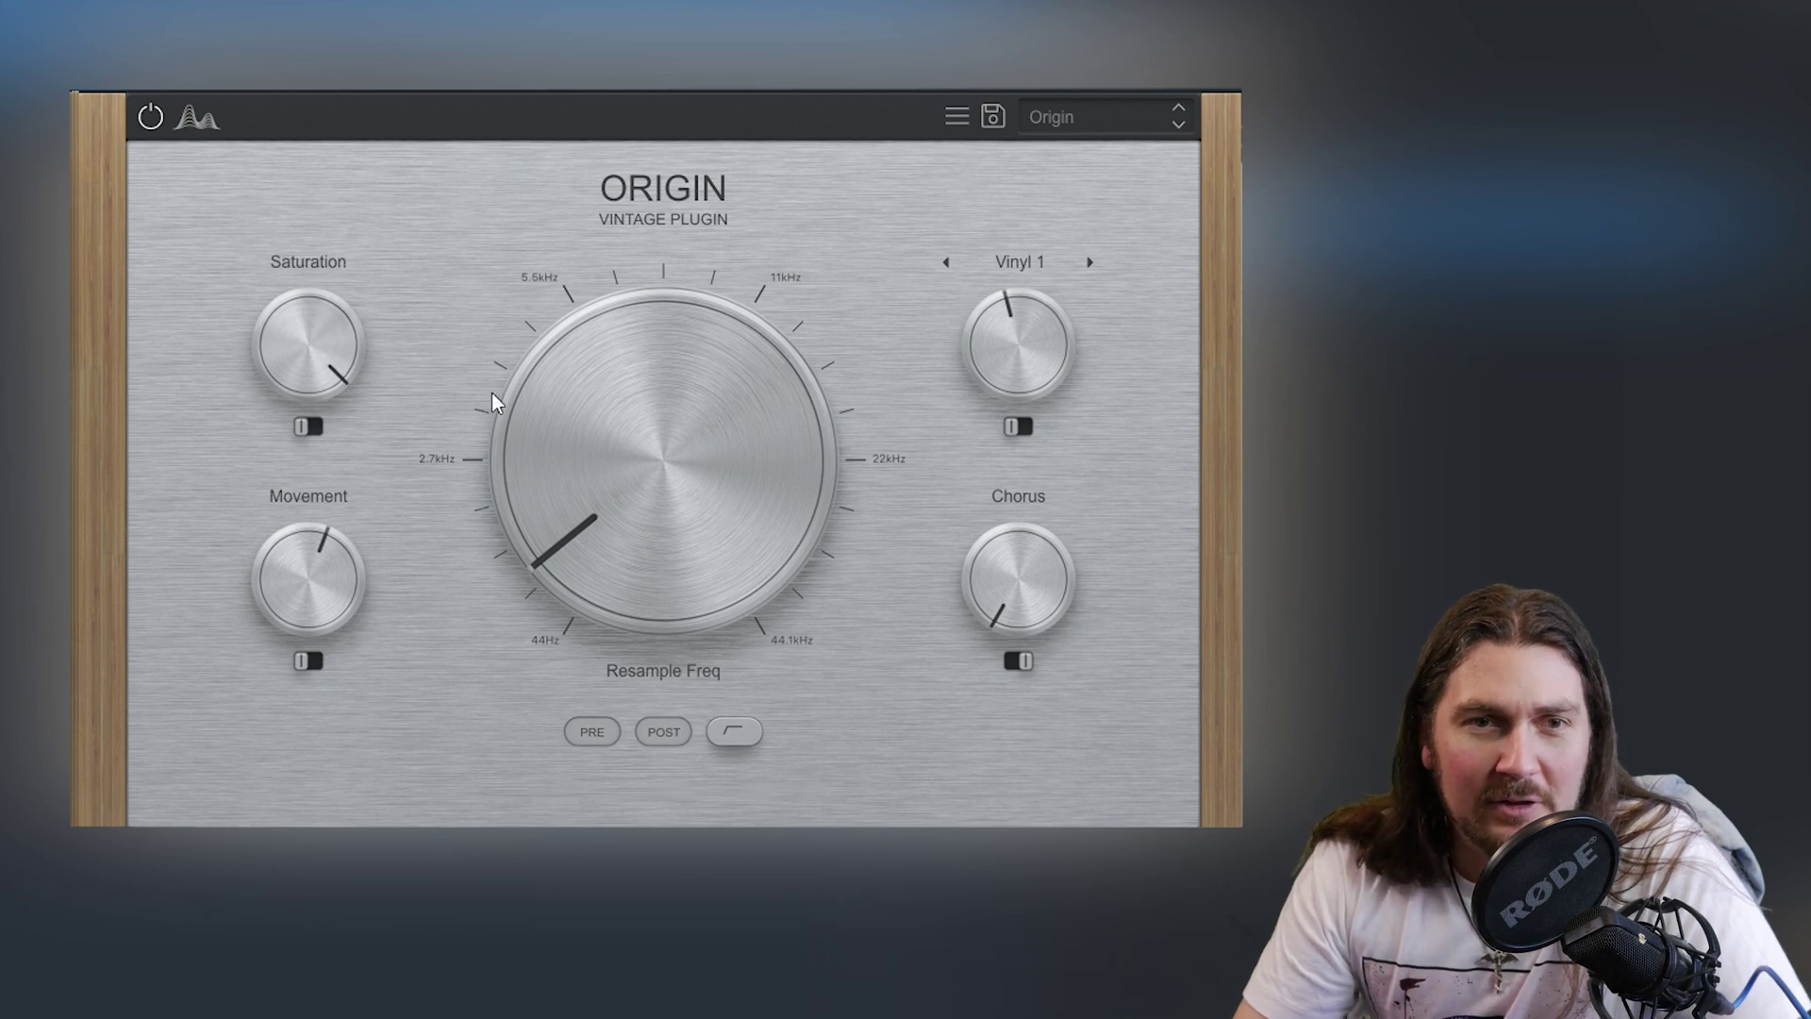
Step: Lower the saturation to about a quarter and sweep the resample frequency up and back down to 2226 Hz
left_click_drag(603, 452, 625, 370)
left_click_drag(325, 394, 339, 594)
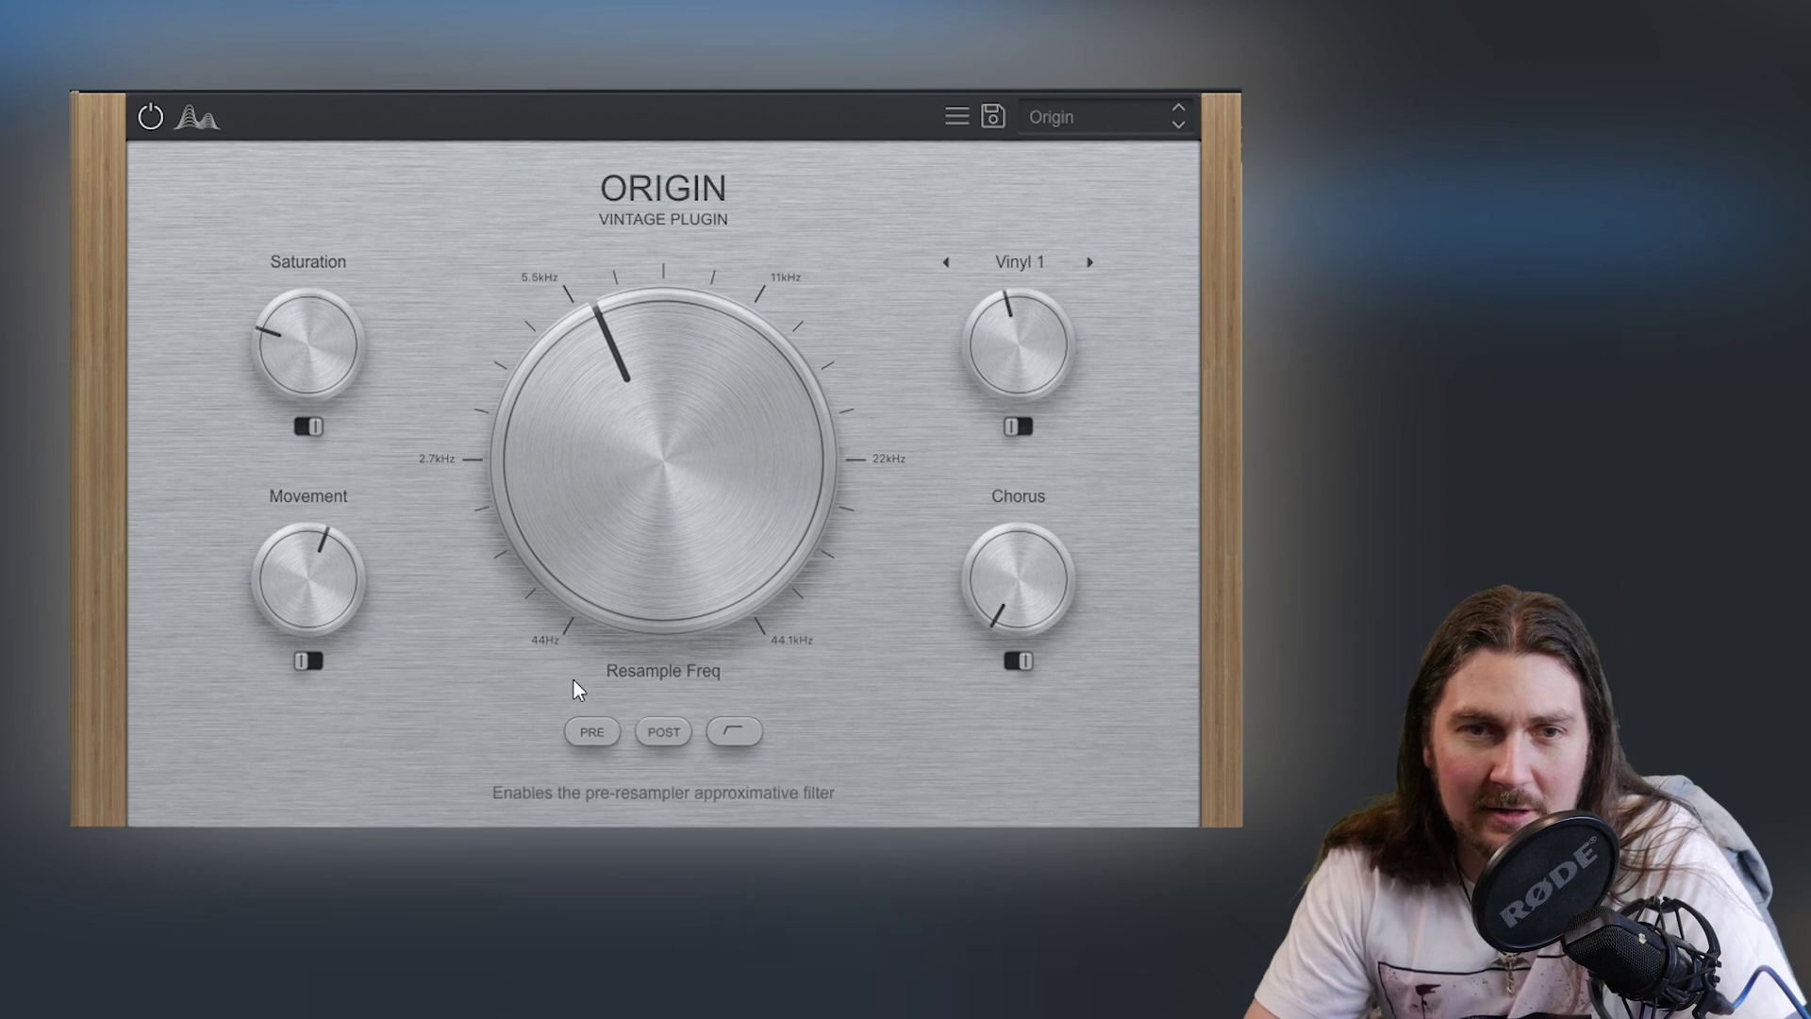
left_click_drag(694, 347, 668, 440)
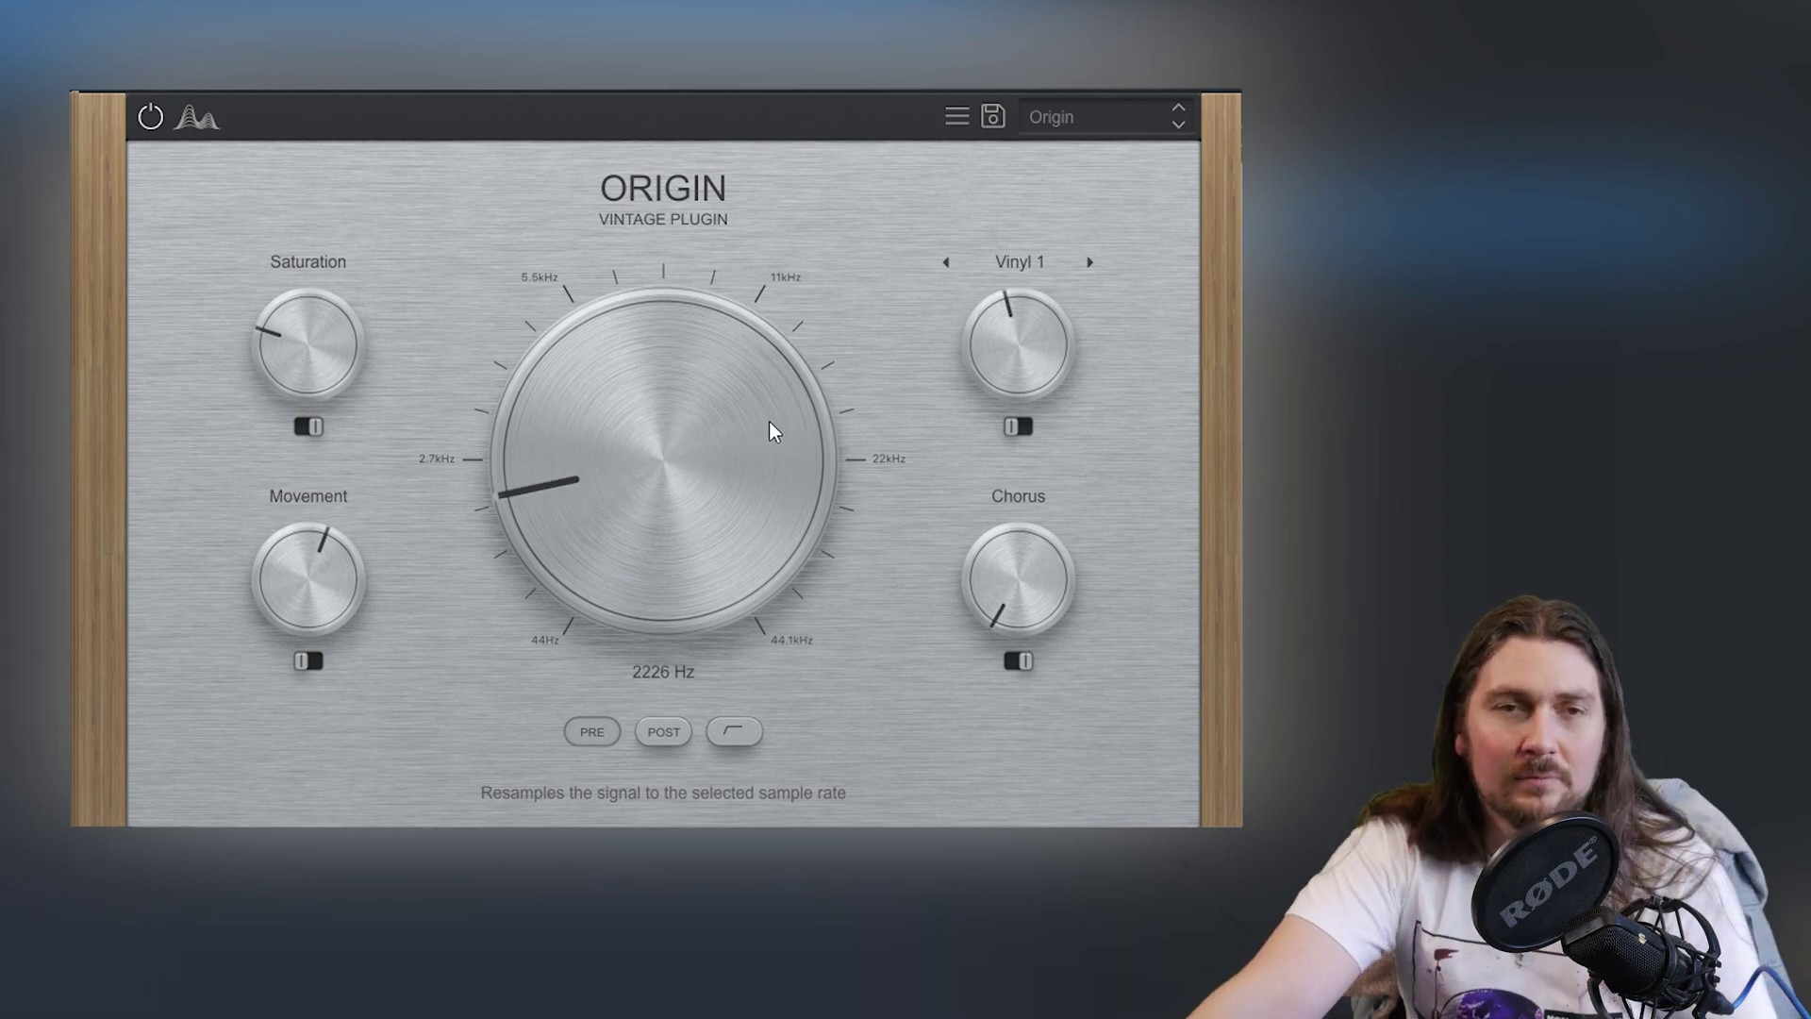
Step: Raise the saturation to about three quarters and the Vinyl 1 noise level above halfway
left_click_drag(329, 368, 344, 238)
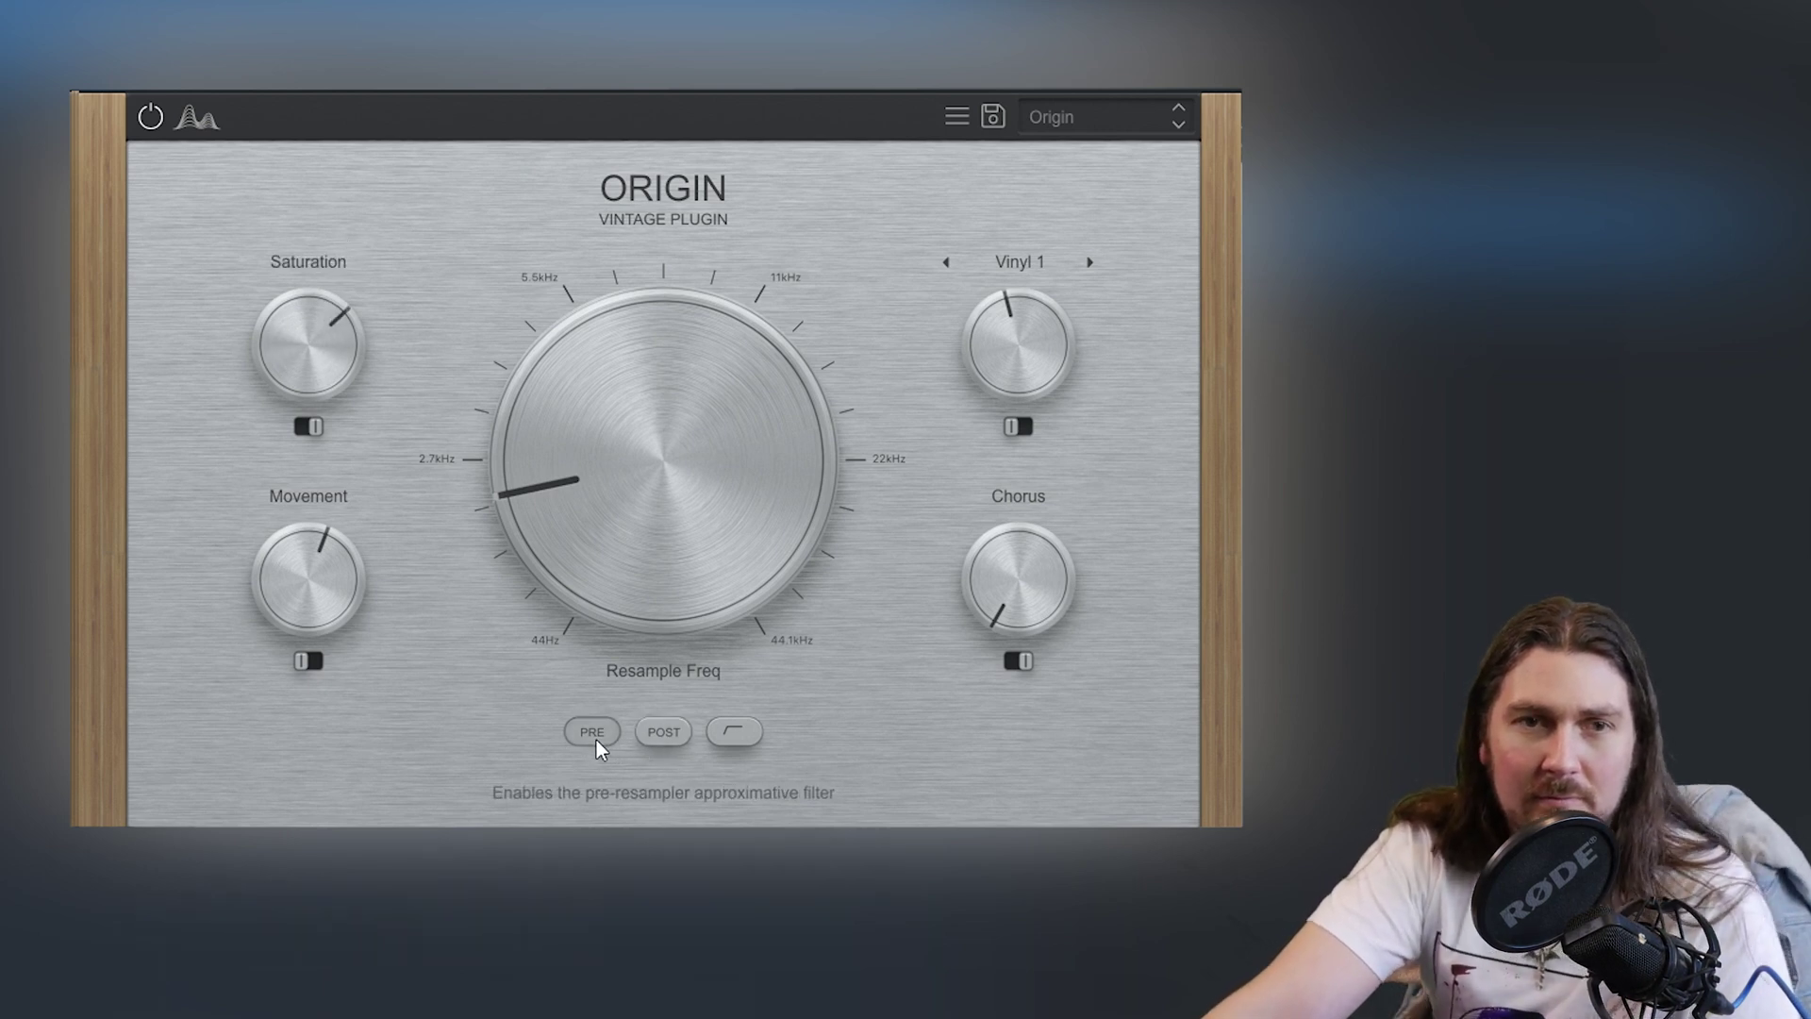
left_click_drag(275, 339, 299, 307)
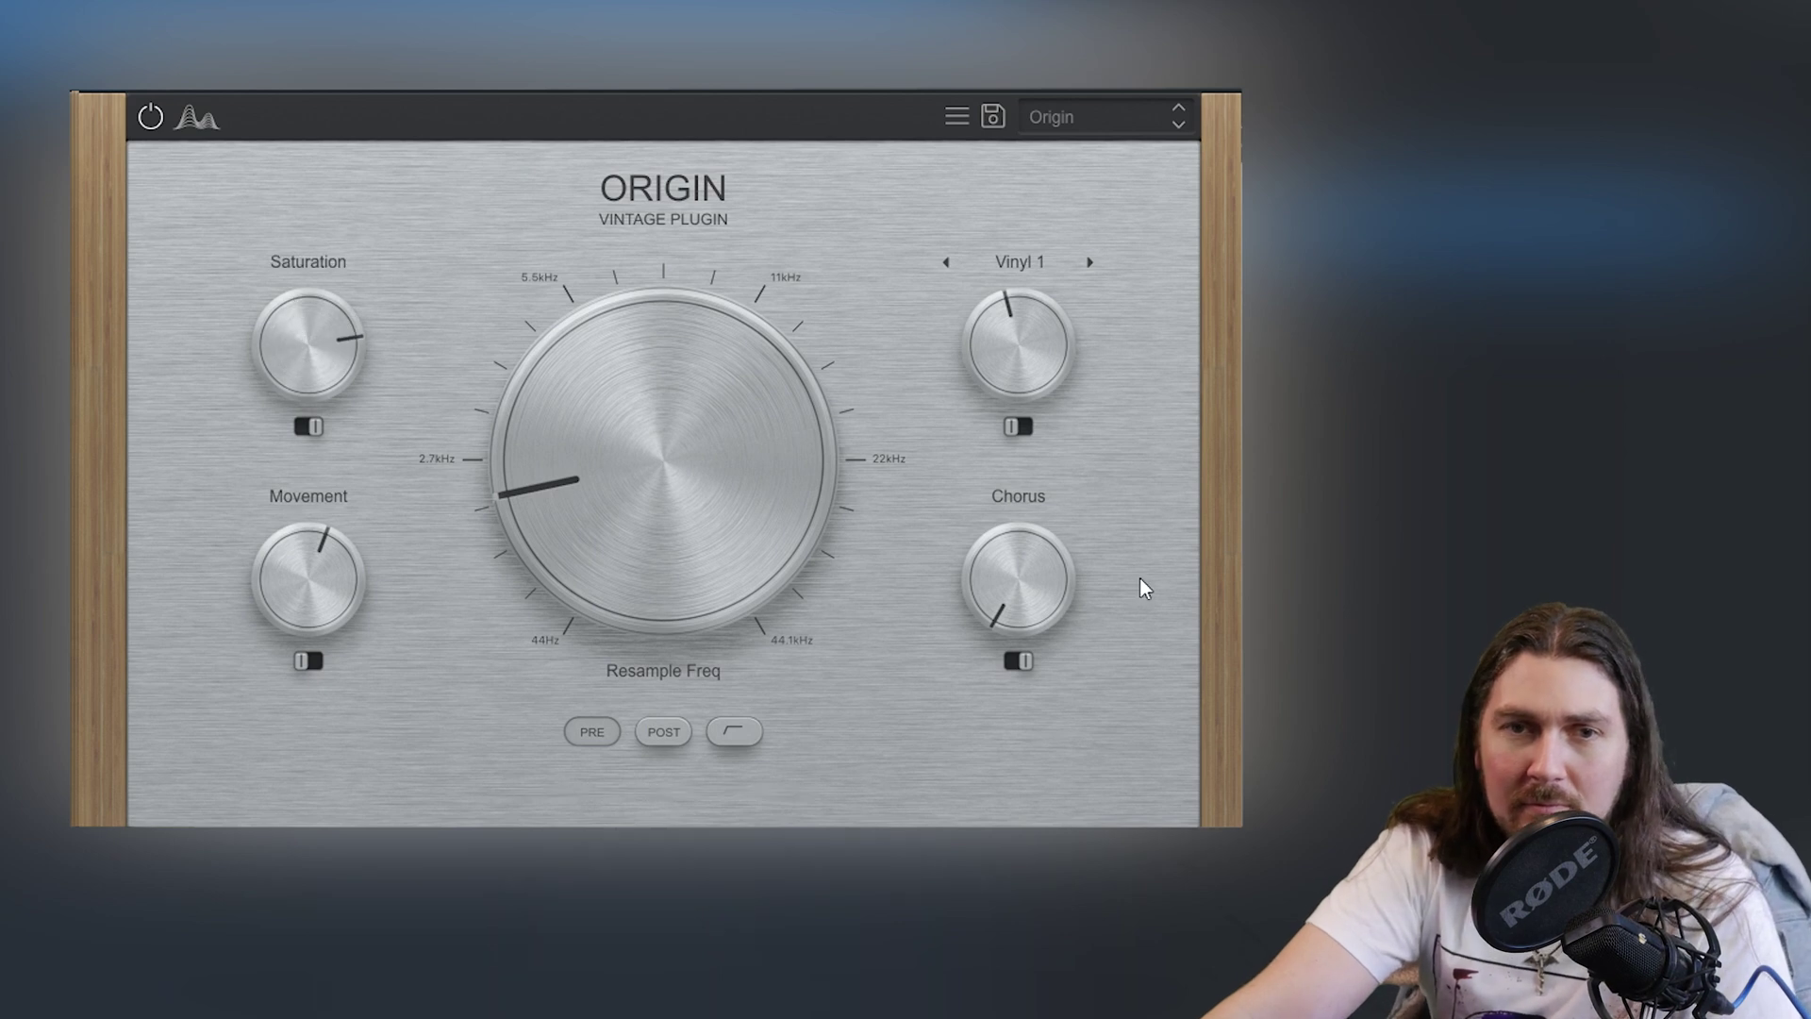
left_click_drag(1017, 346, 1019, 321)
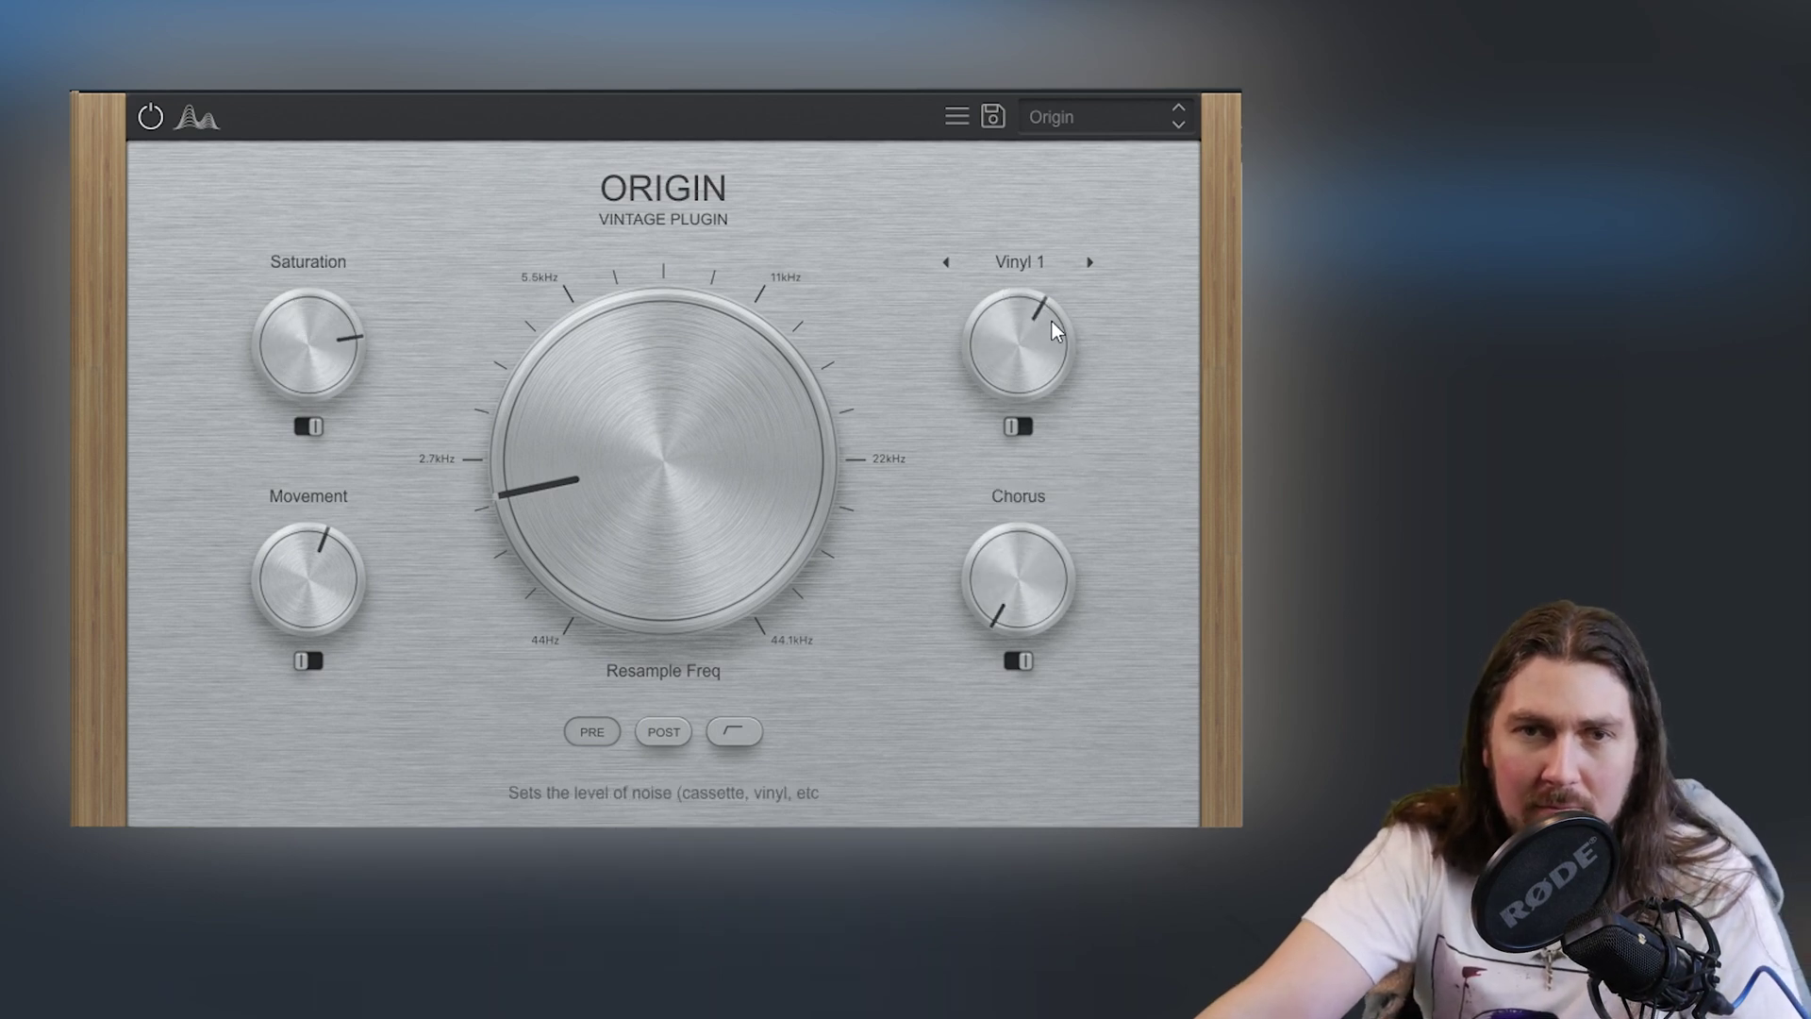
Step: Fine-tune the resample frequency to 2010 Hz
left_click_drag(504, 498, 502, 505)
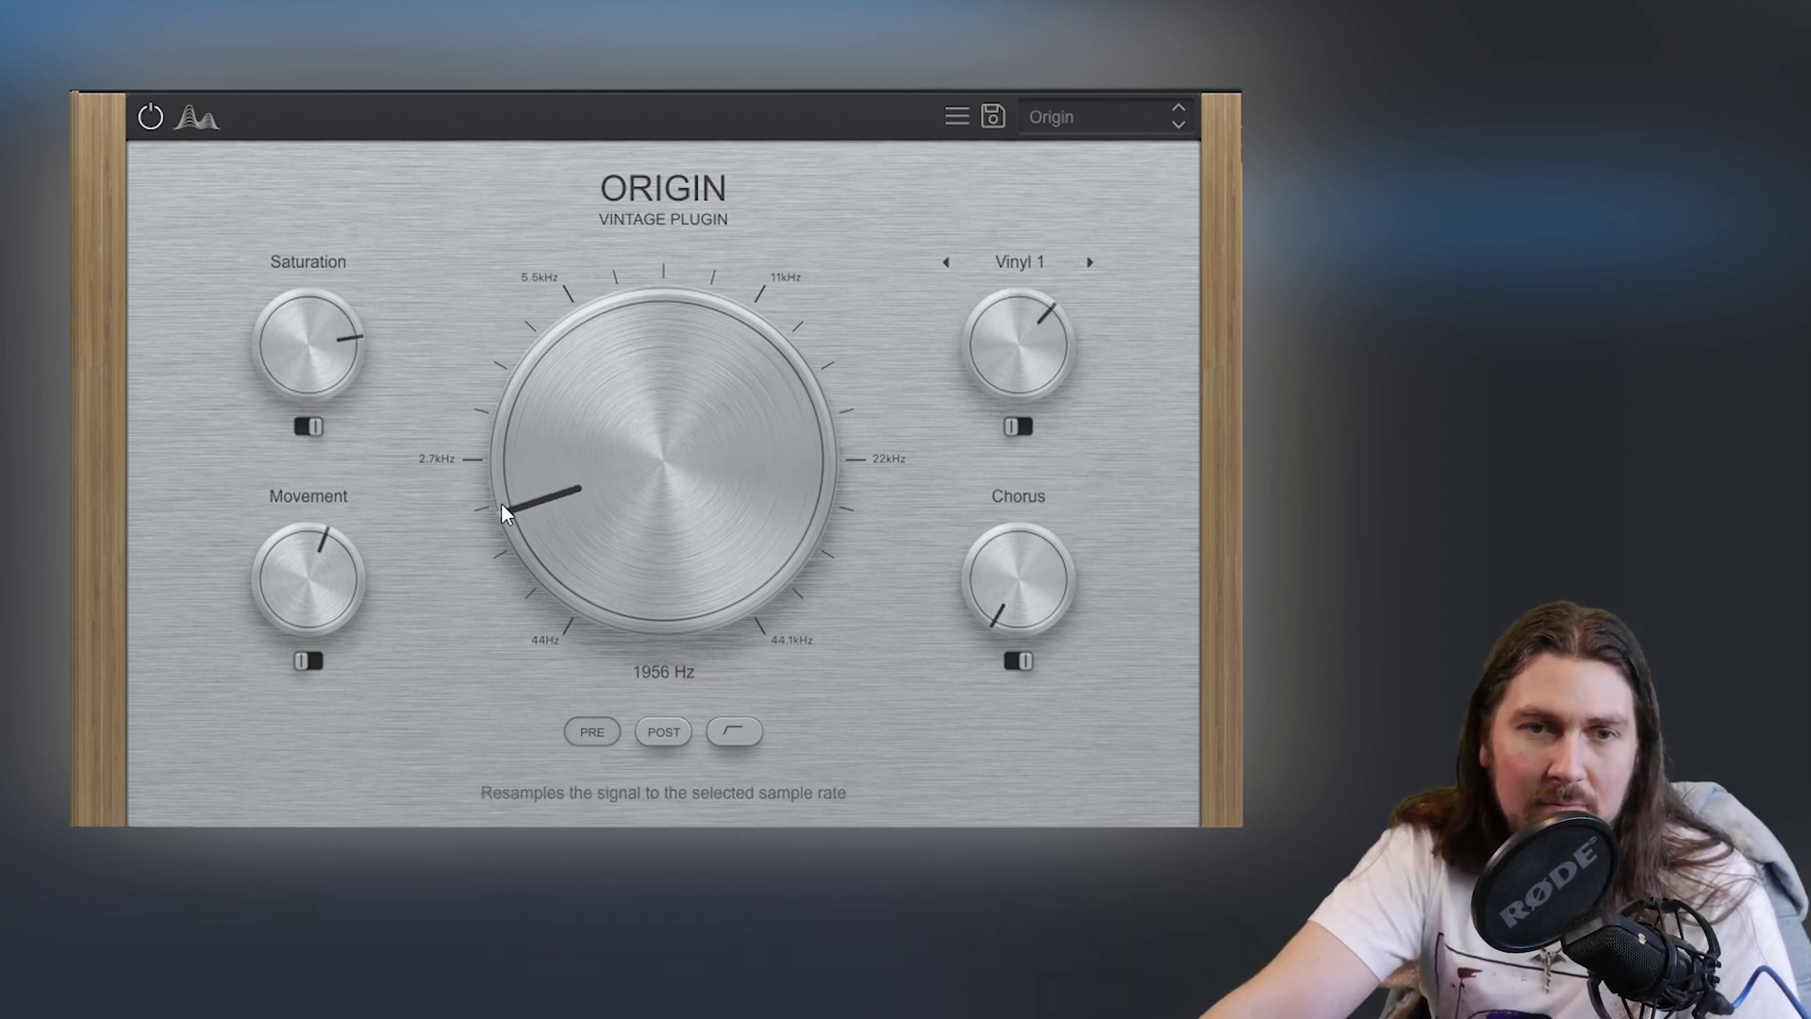
left_click_drag(547, 483, 554, 489)
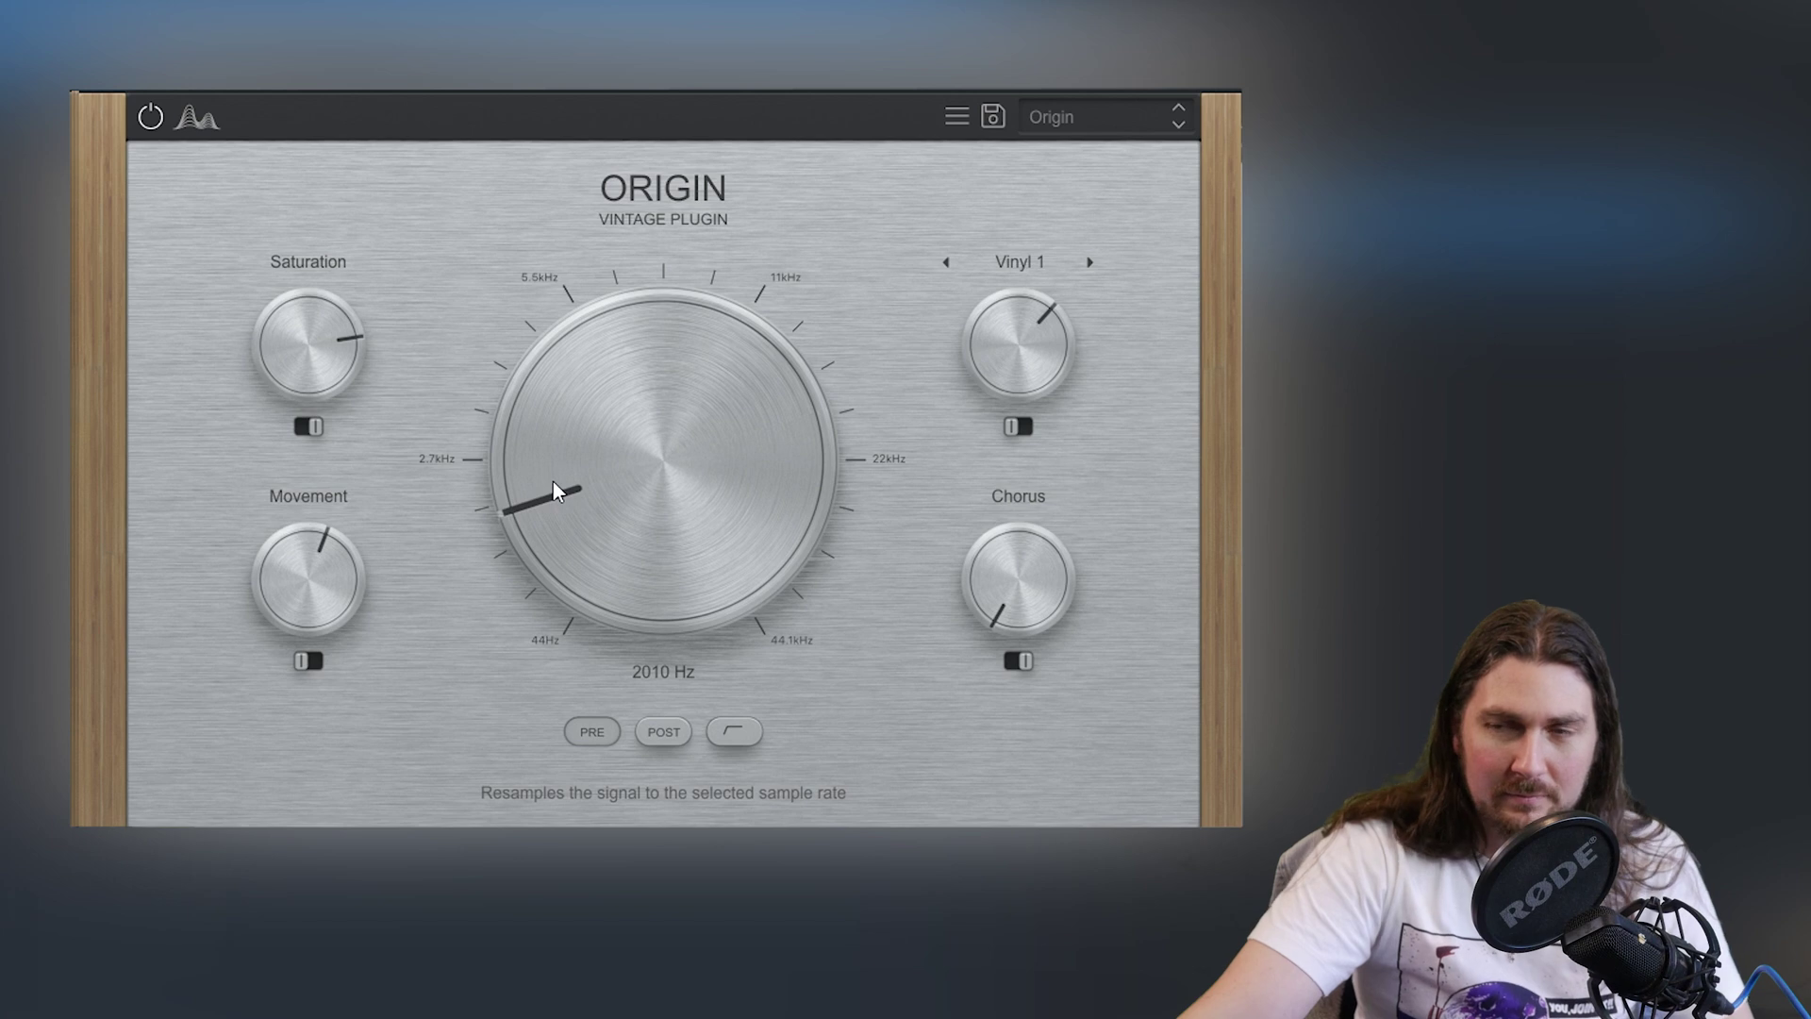
Step: Adjust the saturation at a low level, raise the resample frequency to 11777 Hz and slightly lower the Cassette 2 noise
left_click_drag(302, 361, 263, 323)
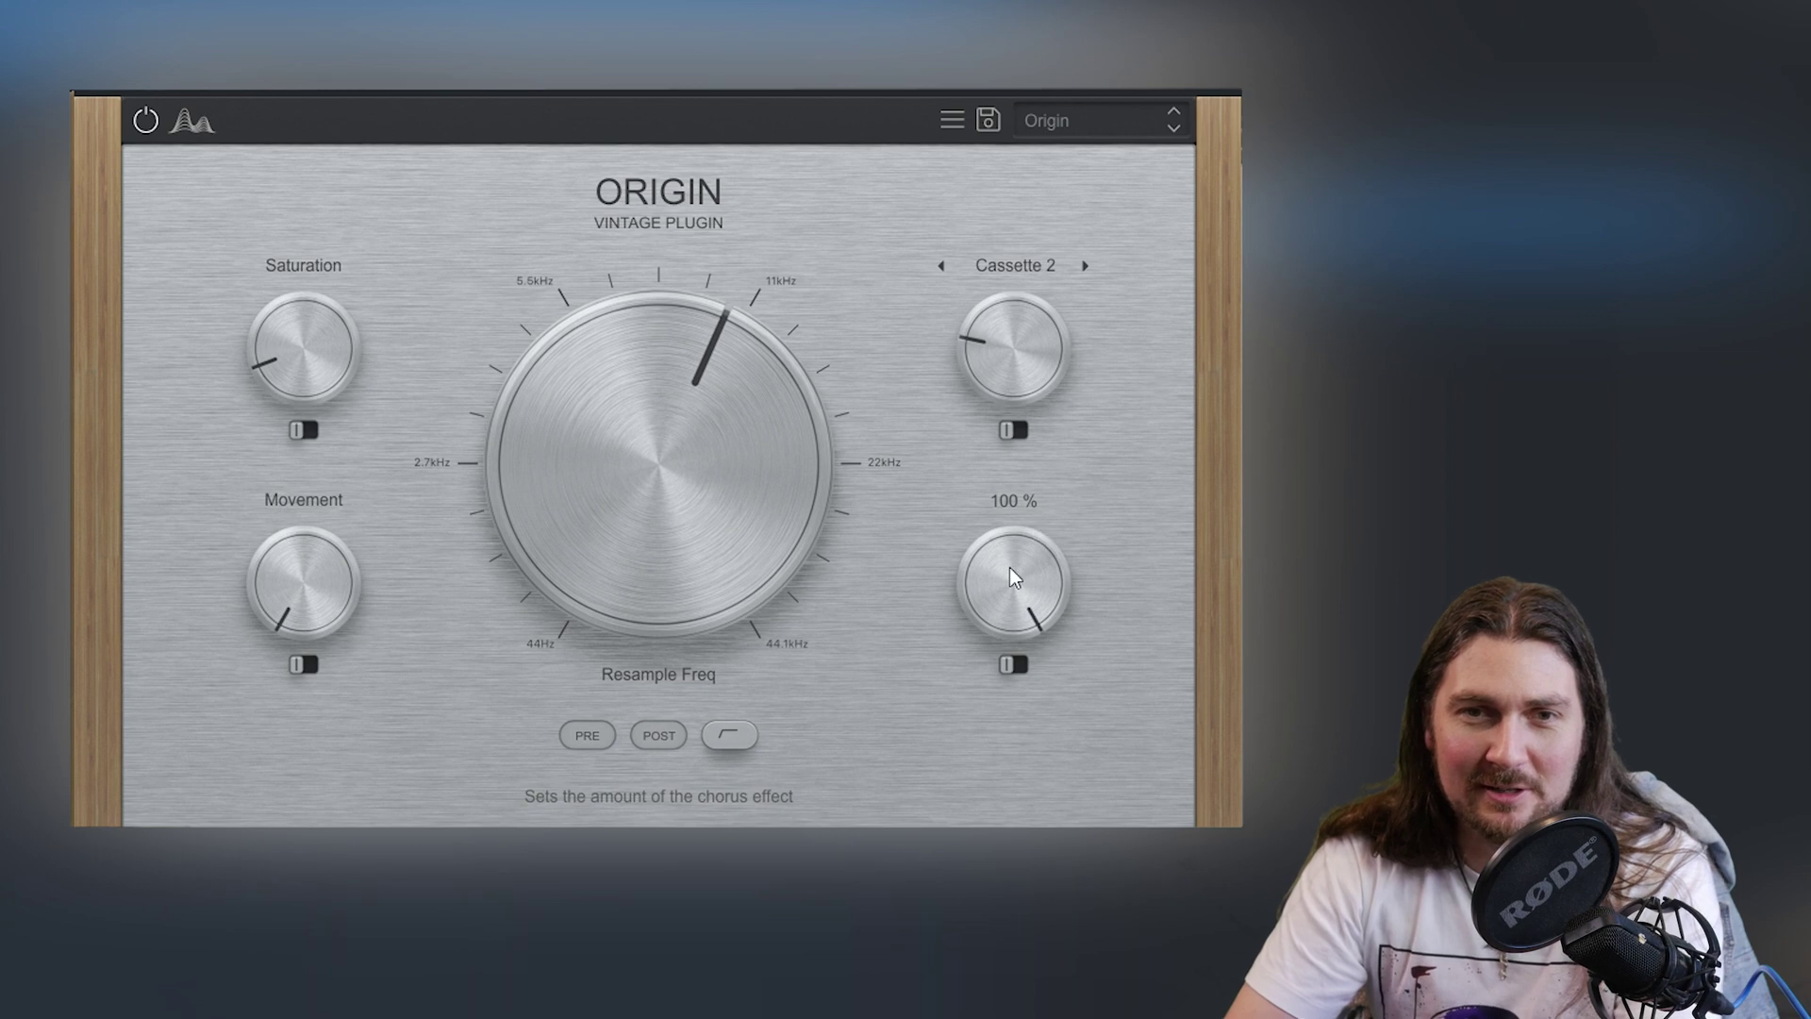
scroll(603, 396, "up", 3)
scroll(604, 391, "up", 1)
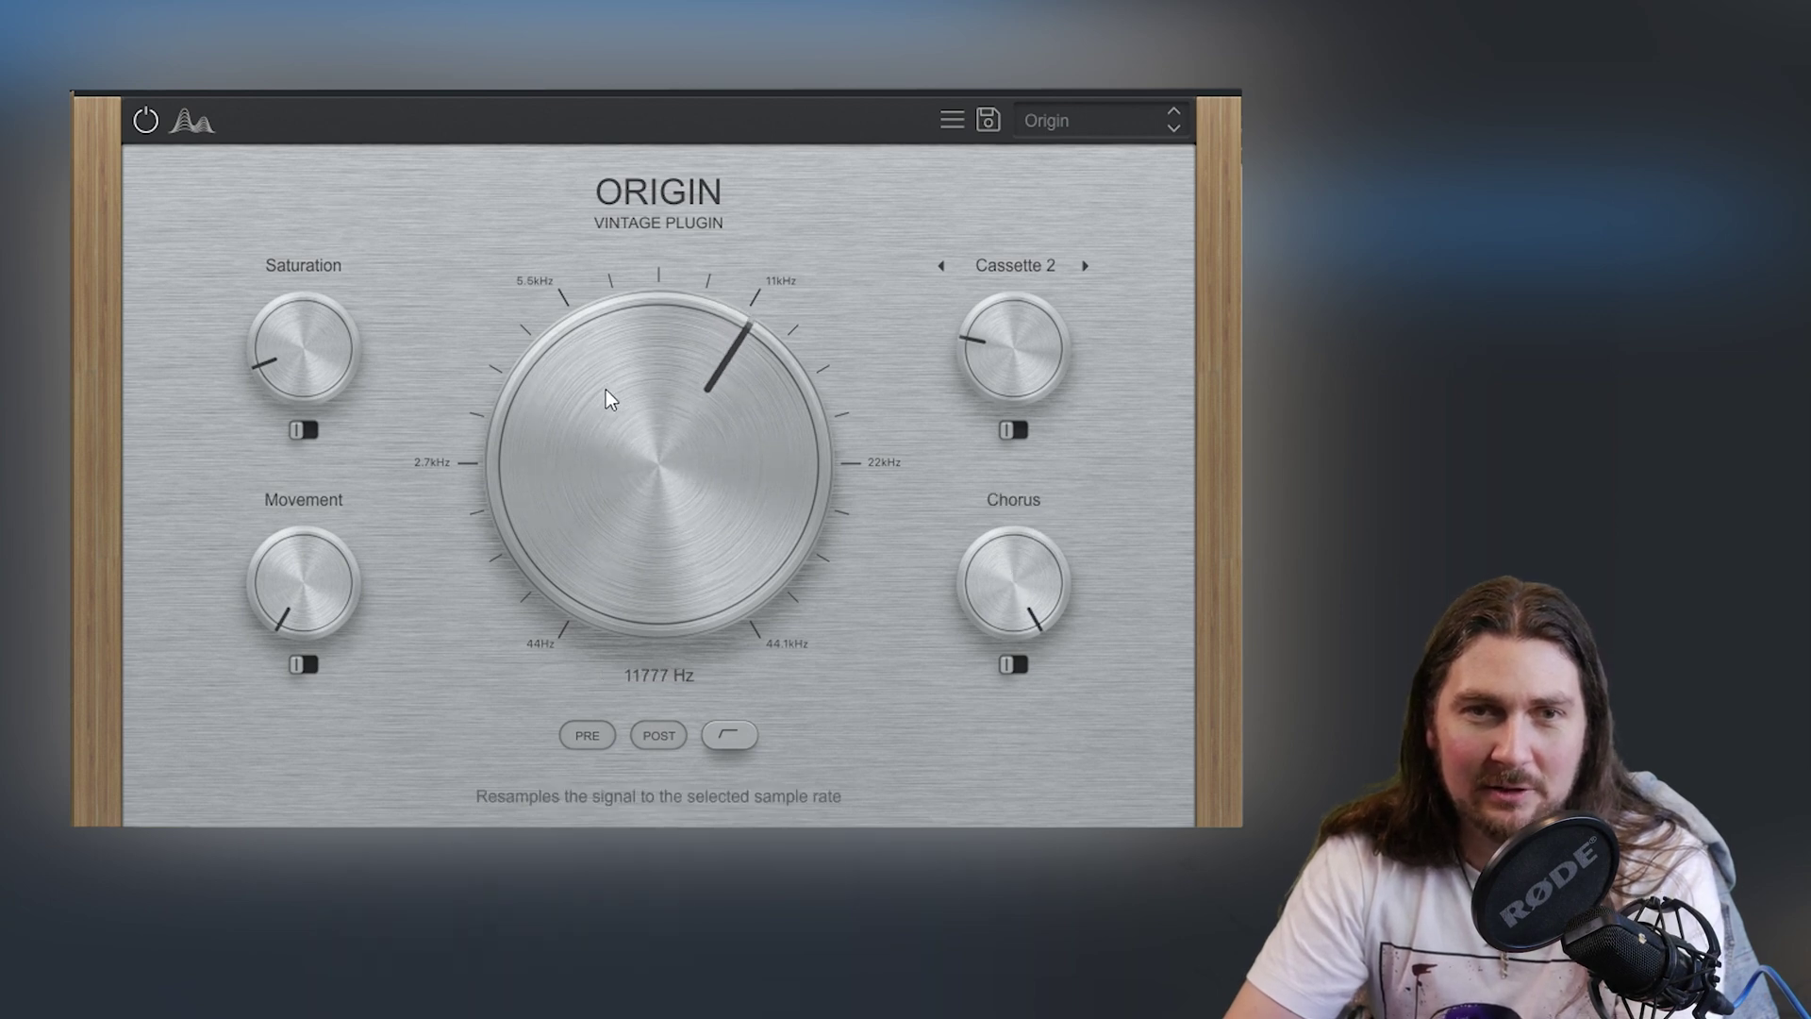
scroll(317, 375, "up", 3)
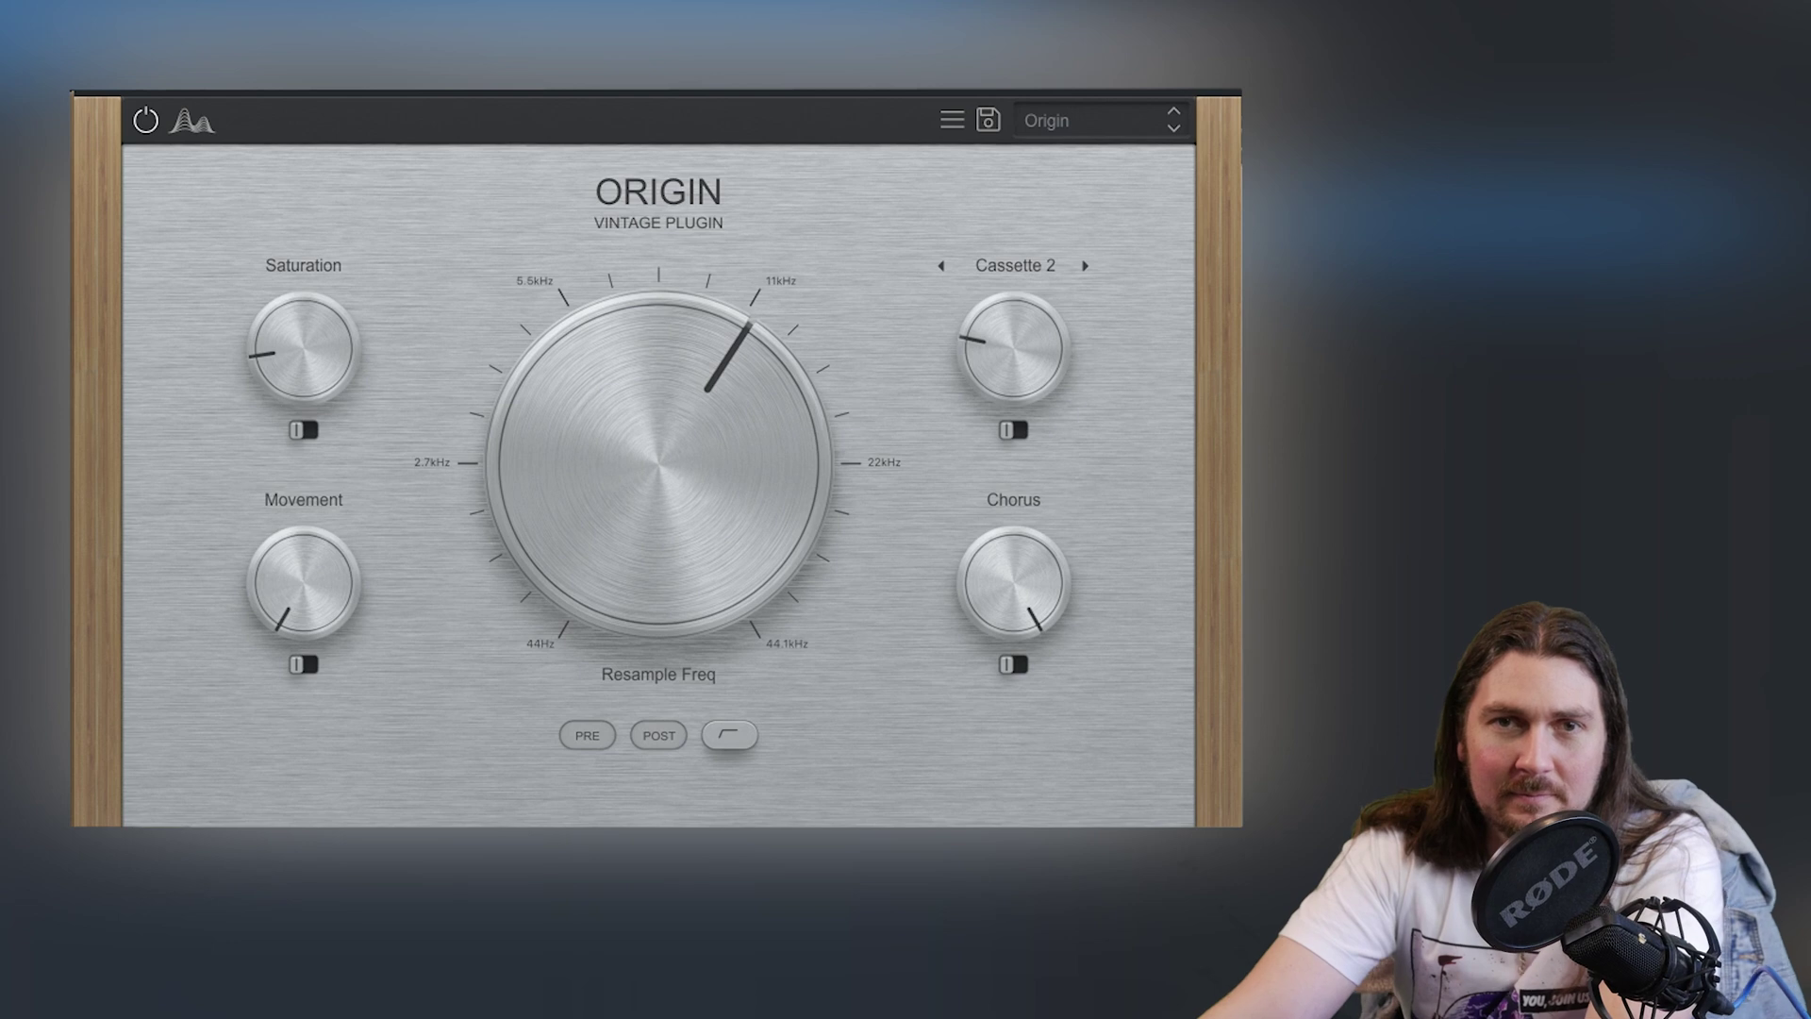
left_click_drag(987, 317, 999, 331)
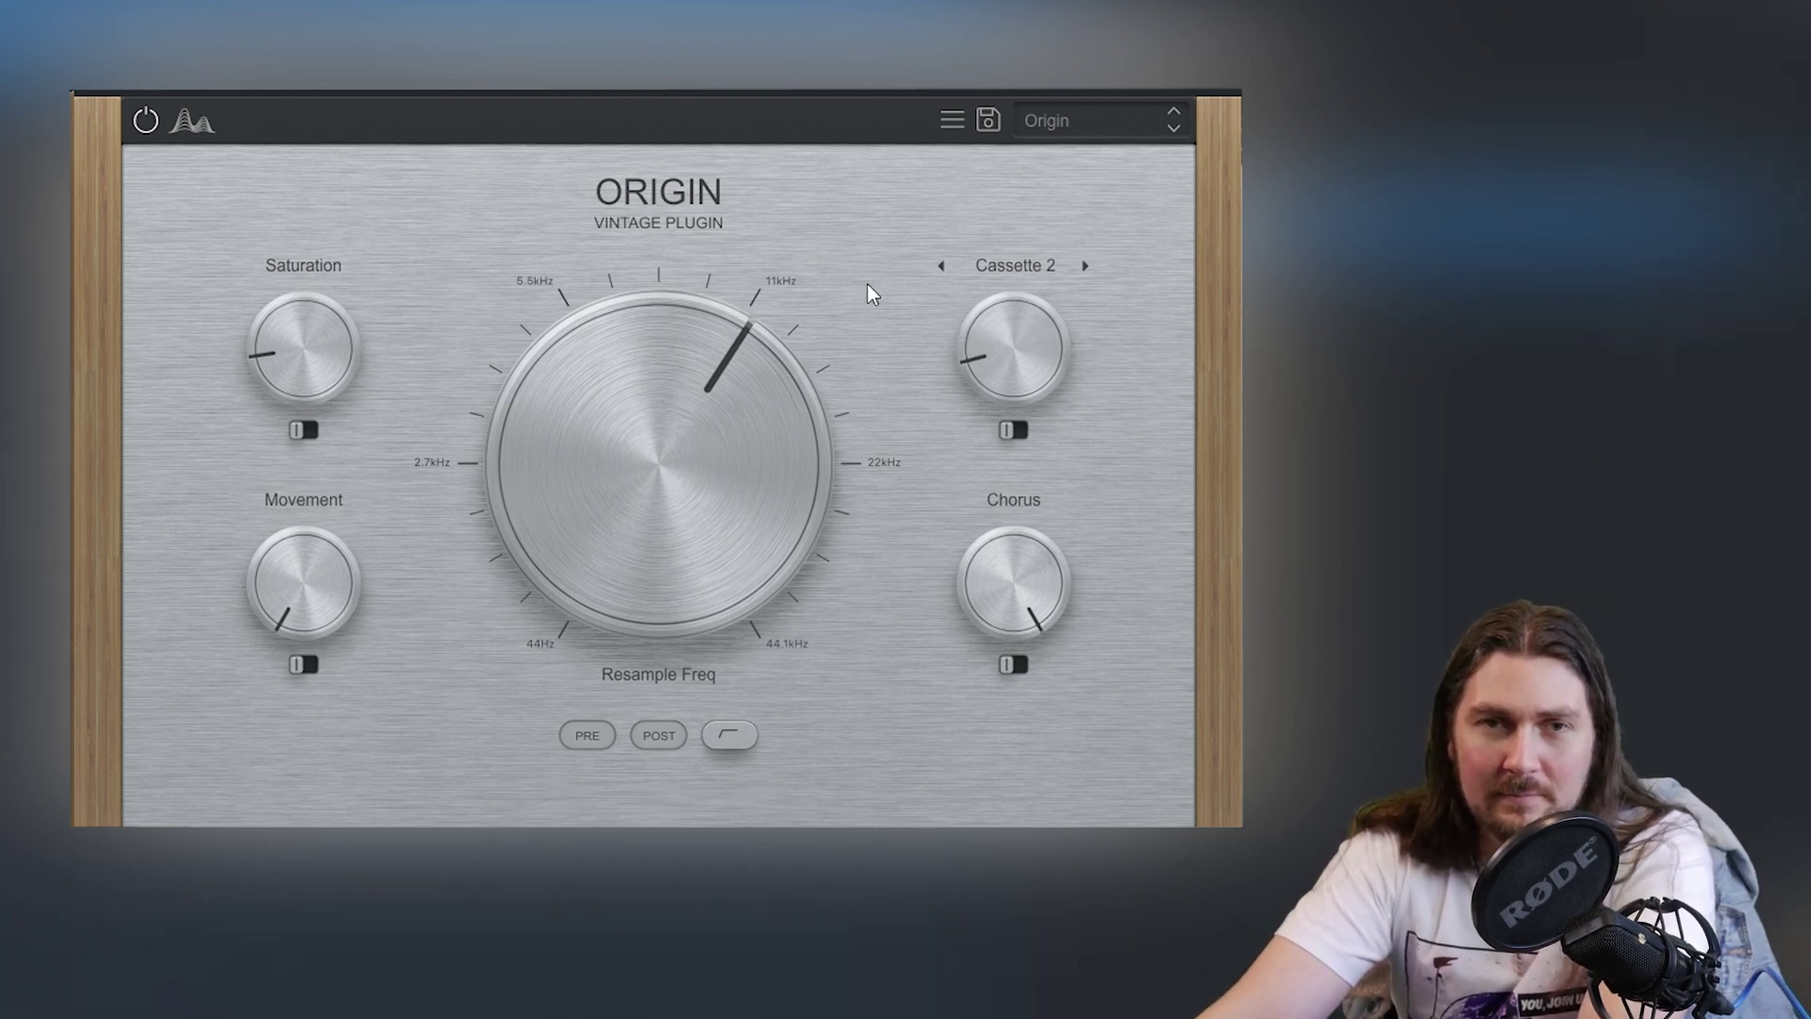
Step: Sweep the resample frequency down to about the midpoint, toggle the high-pass filter and return to 11337 Hz
left_click_drag(783, 332, 757, 372)
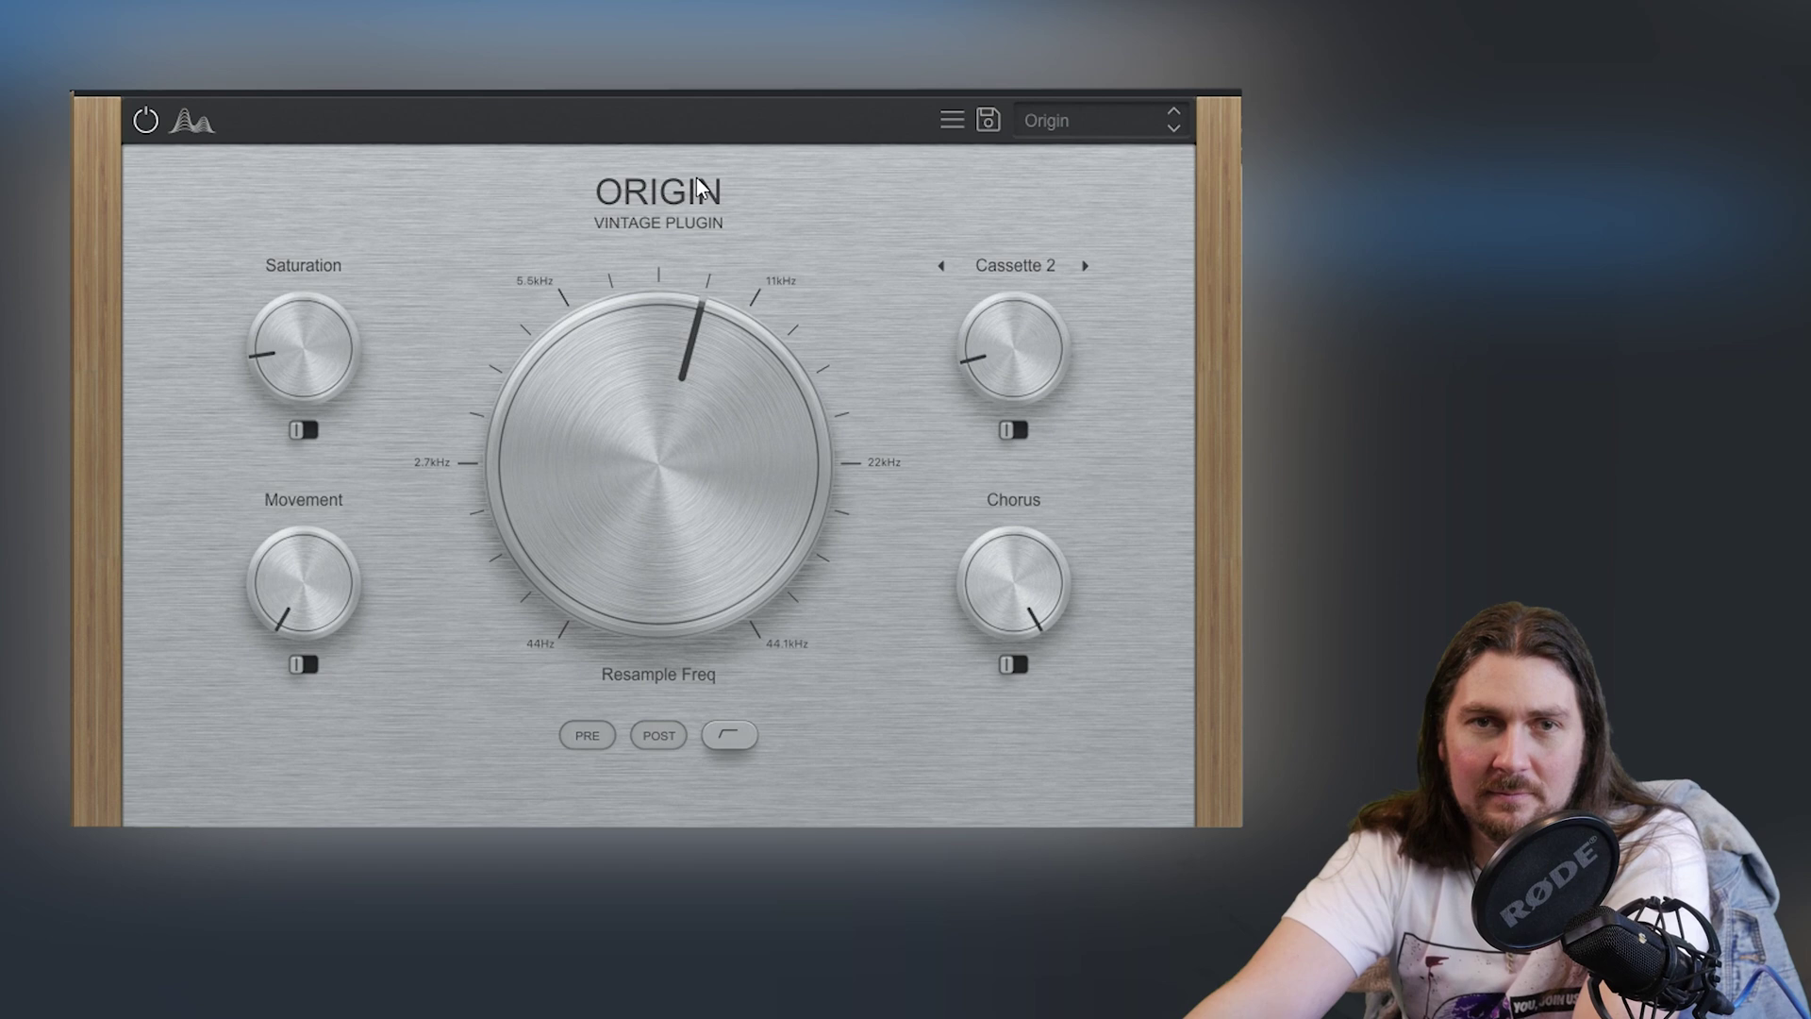
left_click_drag(692, 397, 691, 410)
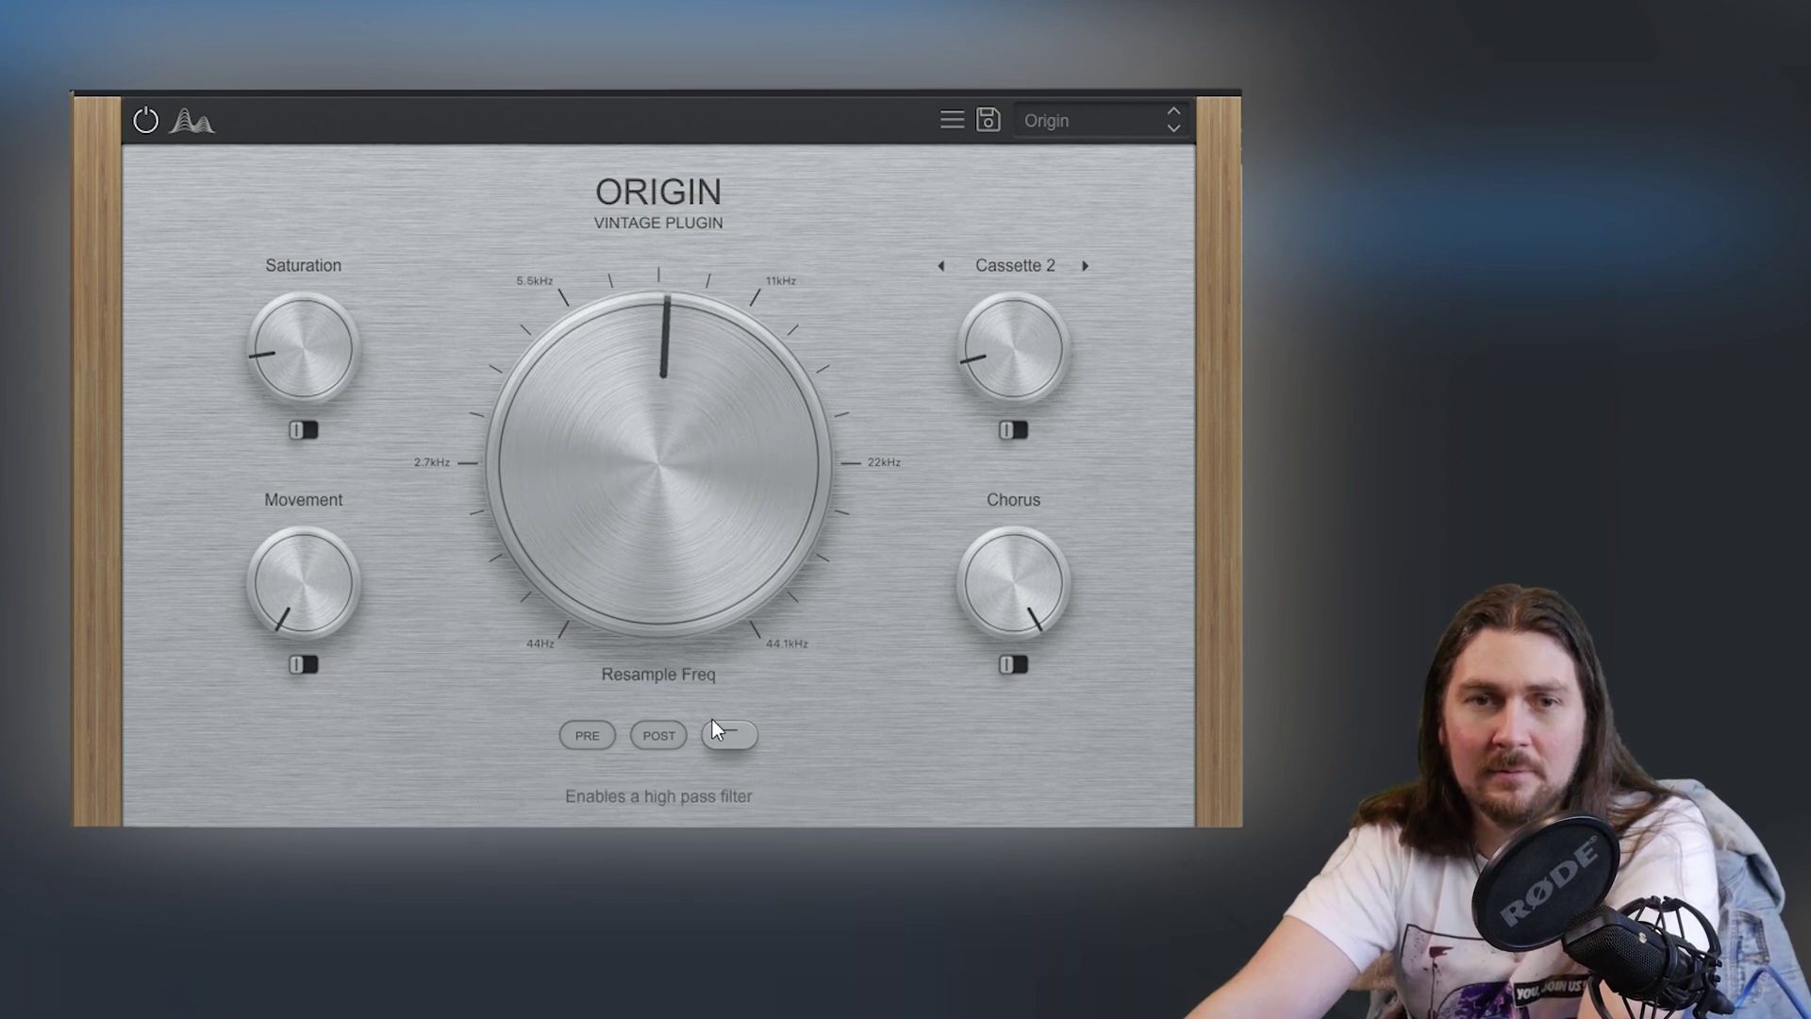
left_click_drag(662, 520, 674, 477)
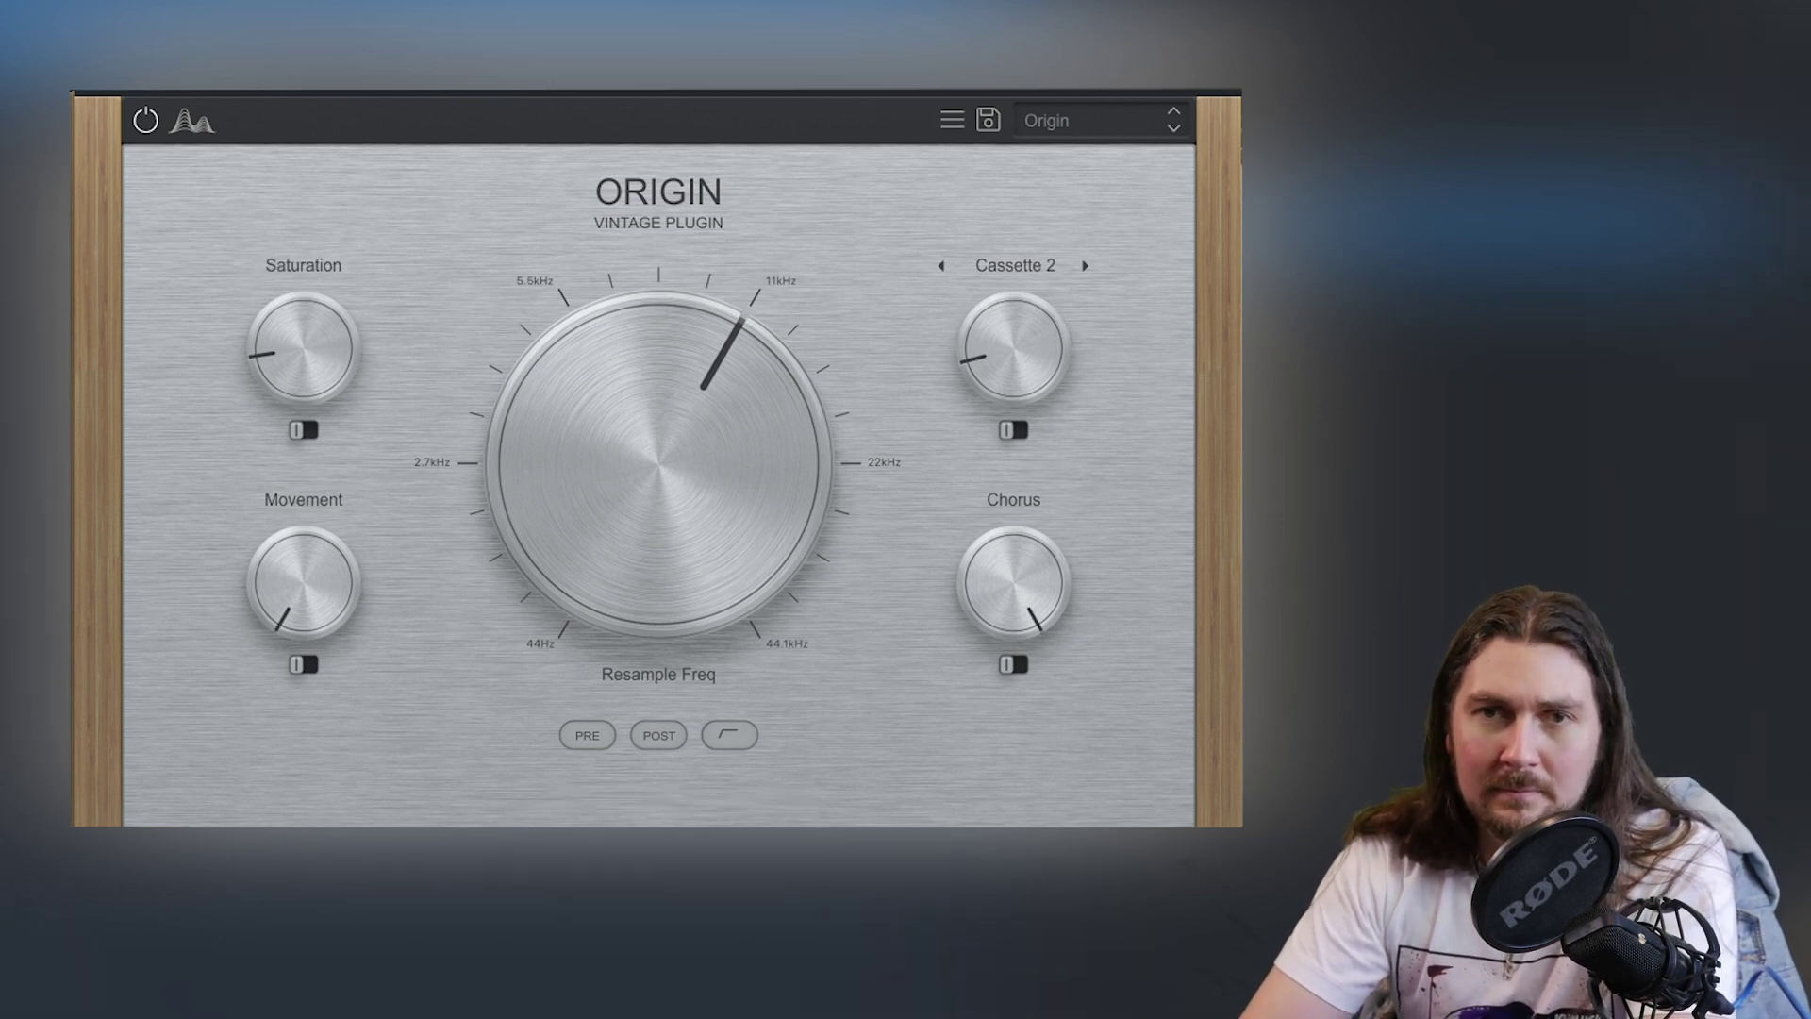
Step: Increase the saturation to about three quarters
mouse_move(534, 348)
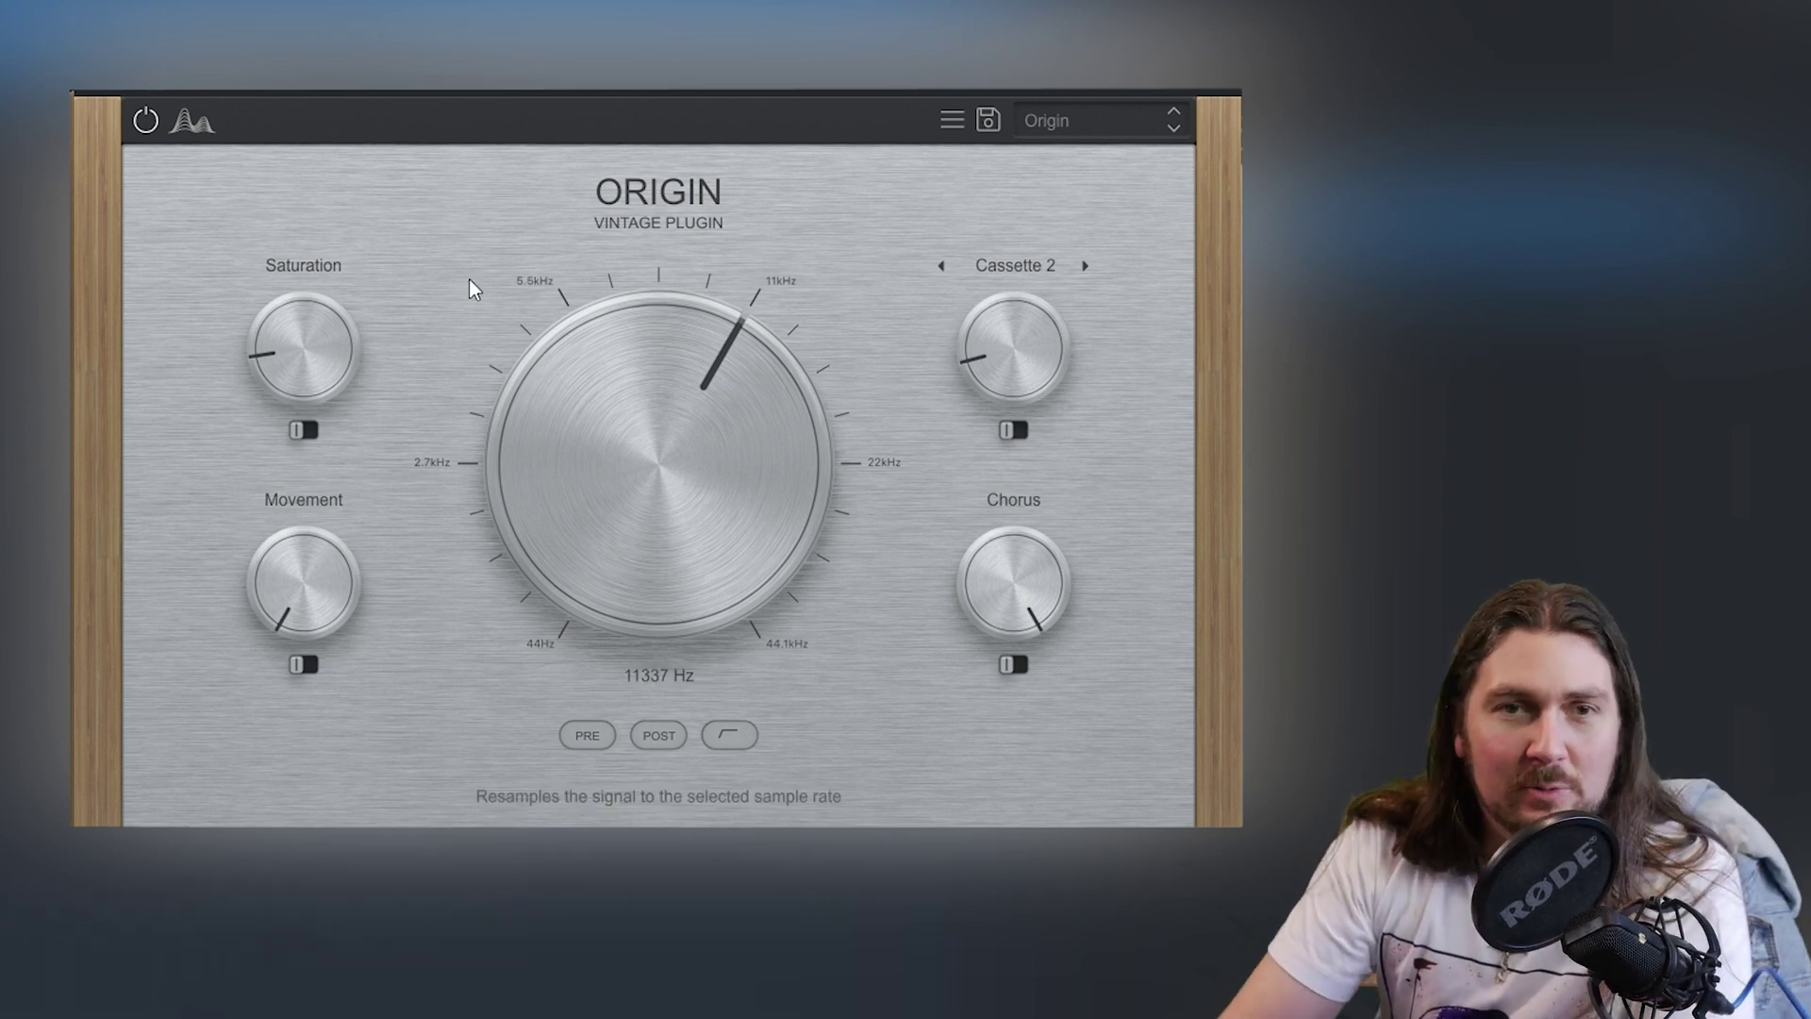
left_click_drag(262, 282, 303, 133)
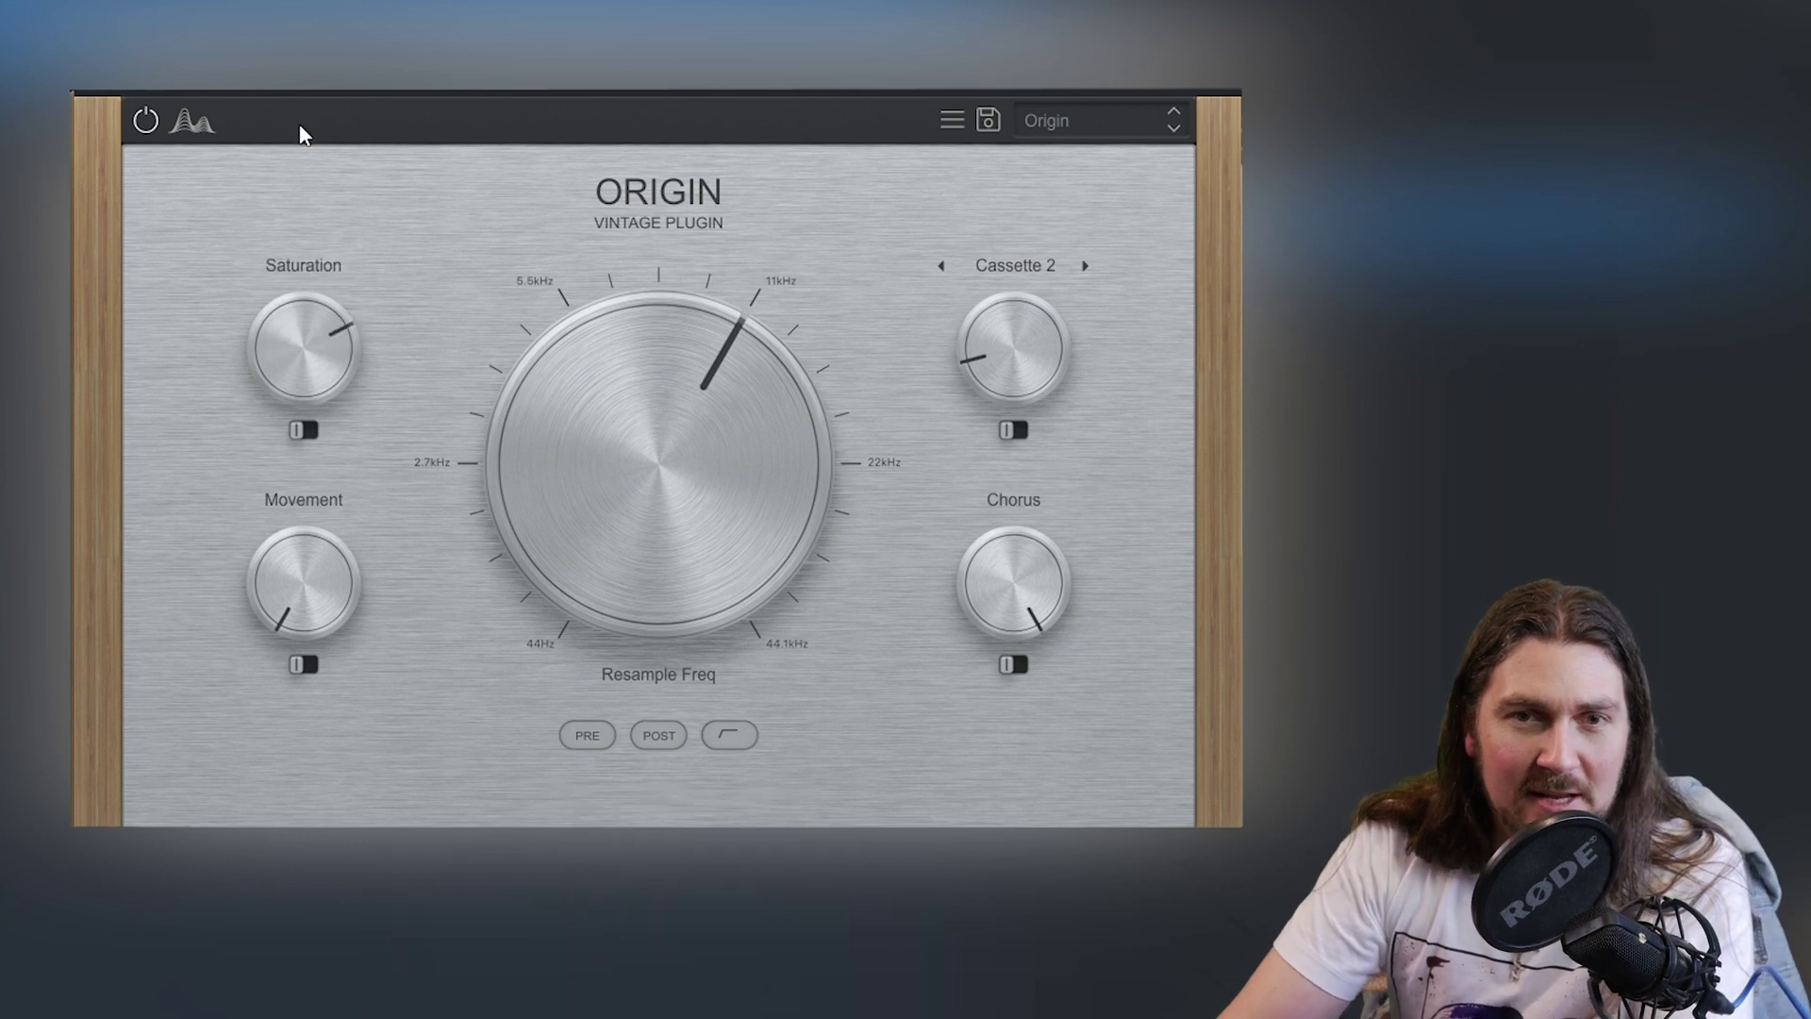
scroll(342, 311, "up", 2)
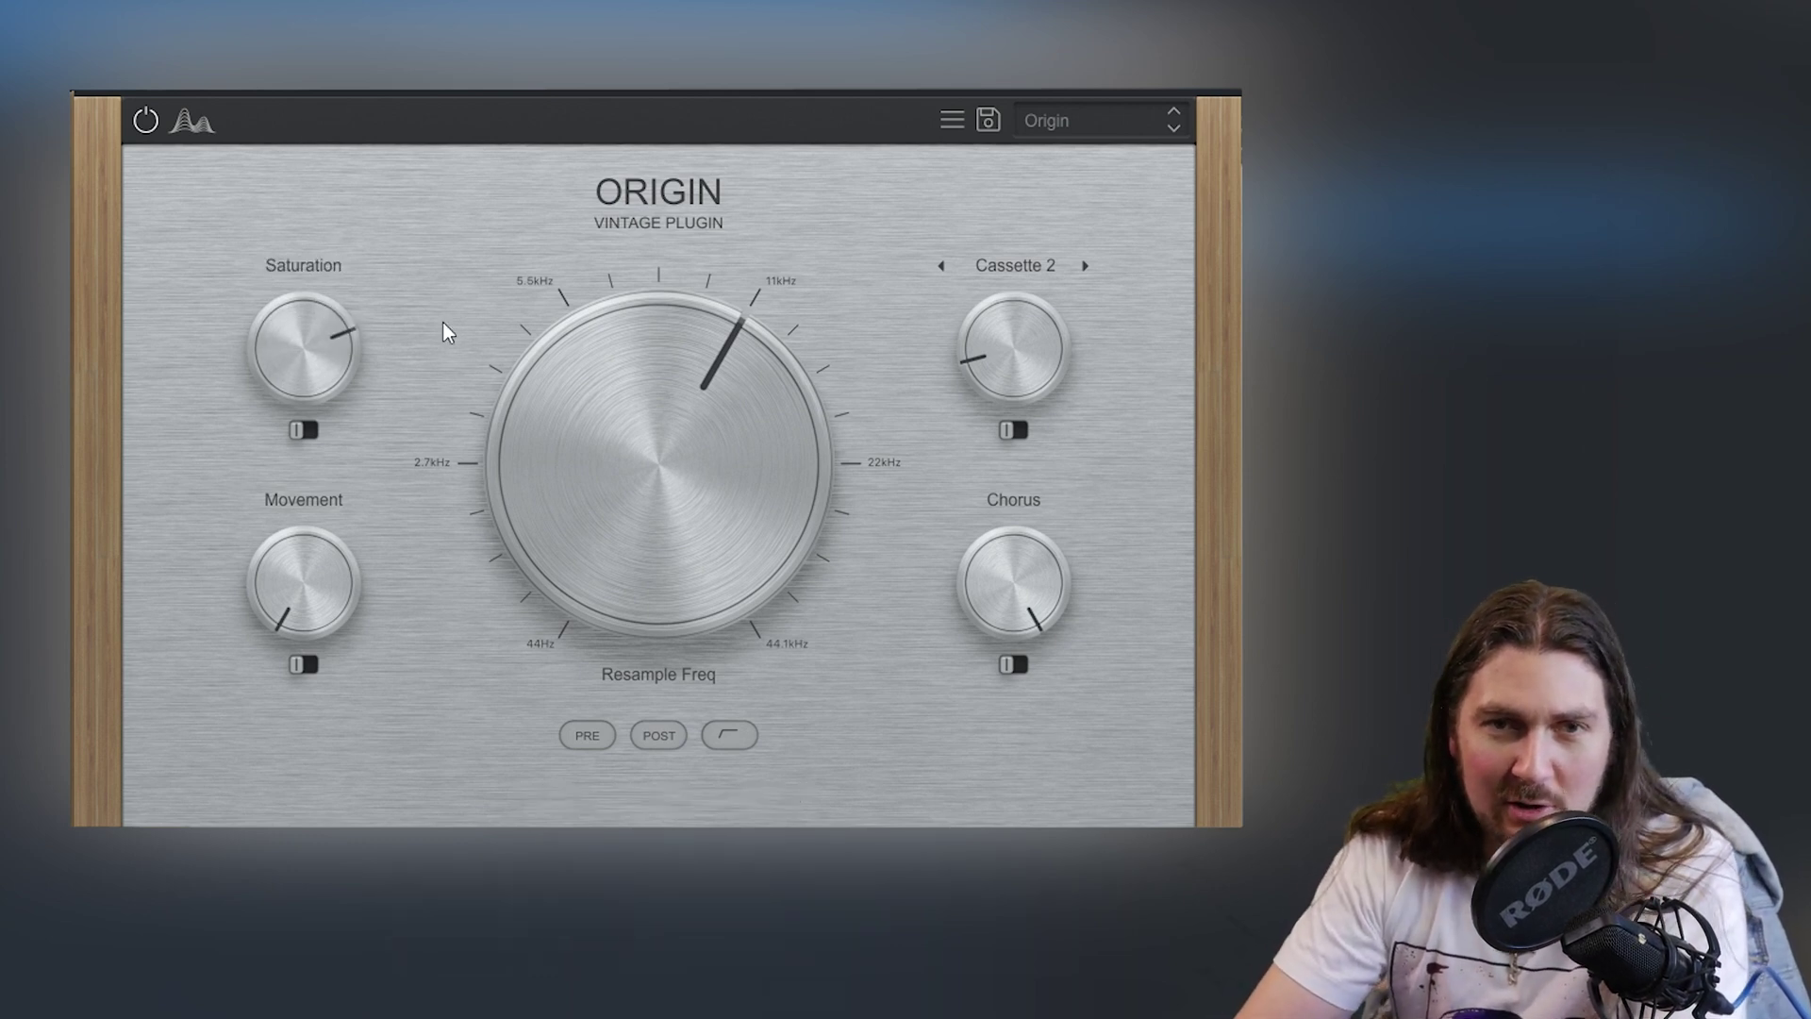
Step: Reset the chorus to zero, raise the Cassette 2 noise to about halfway and lower the resample frequency to about 5.5 kHz
double_click(1029, 575)
scroll(585, 460, "up", 1)
left_click_drag(586, 459, 576, 518)
left_click_drag(330, 552, 376, 391)
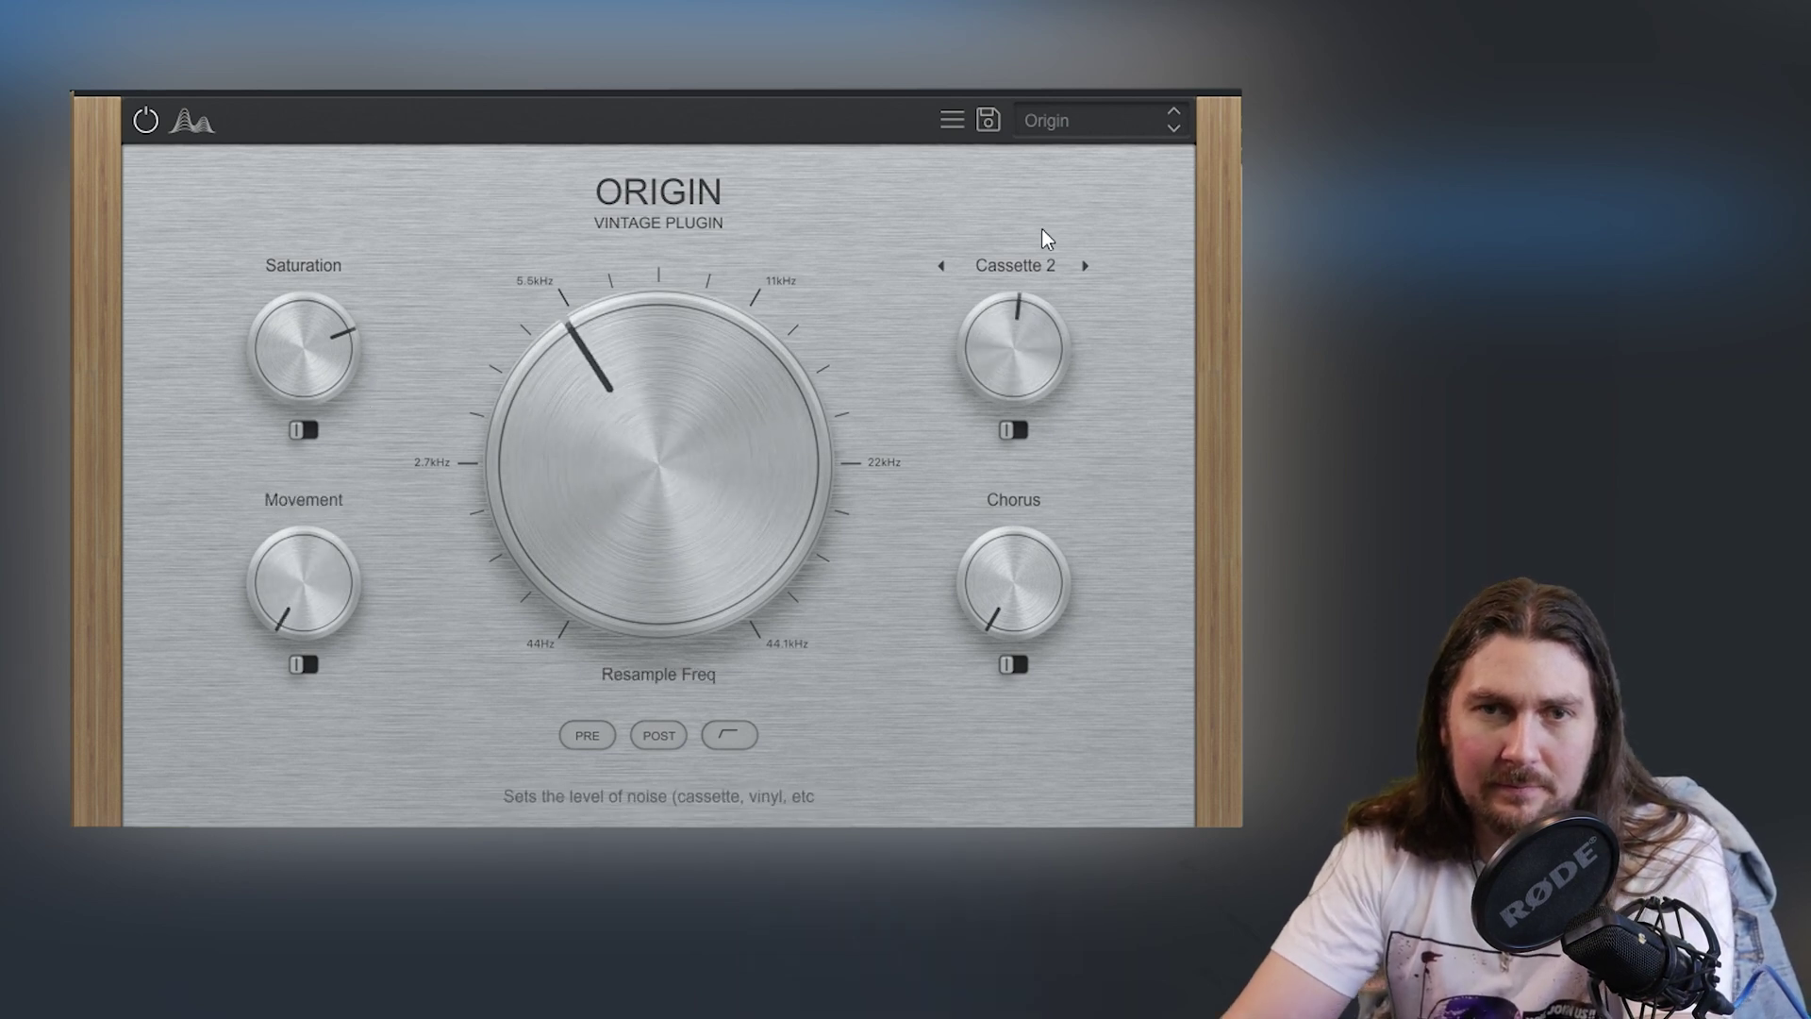
Step: Flip the saturation switch and sweep the resample frequency to just below 22 kHz while toggling the resampler filters
left_click(312, 430)
scroll(302, 335, "down", 1)
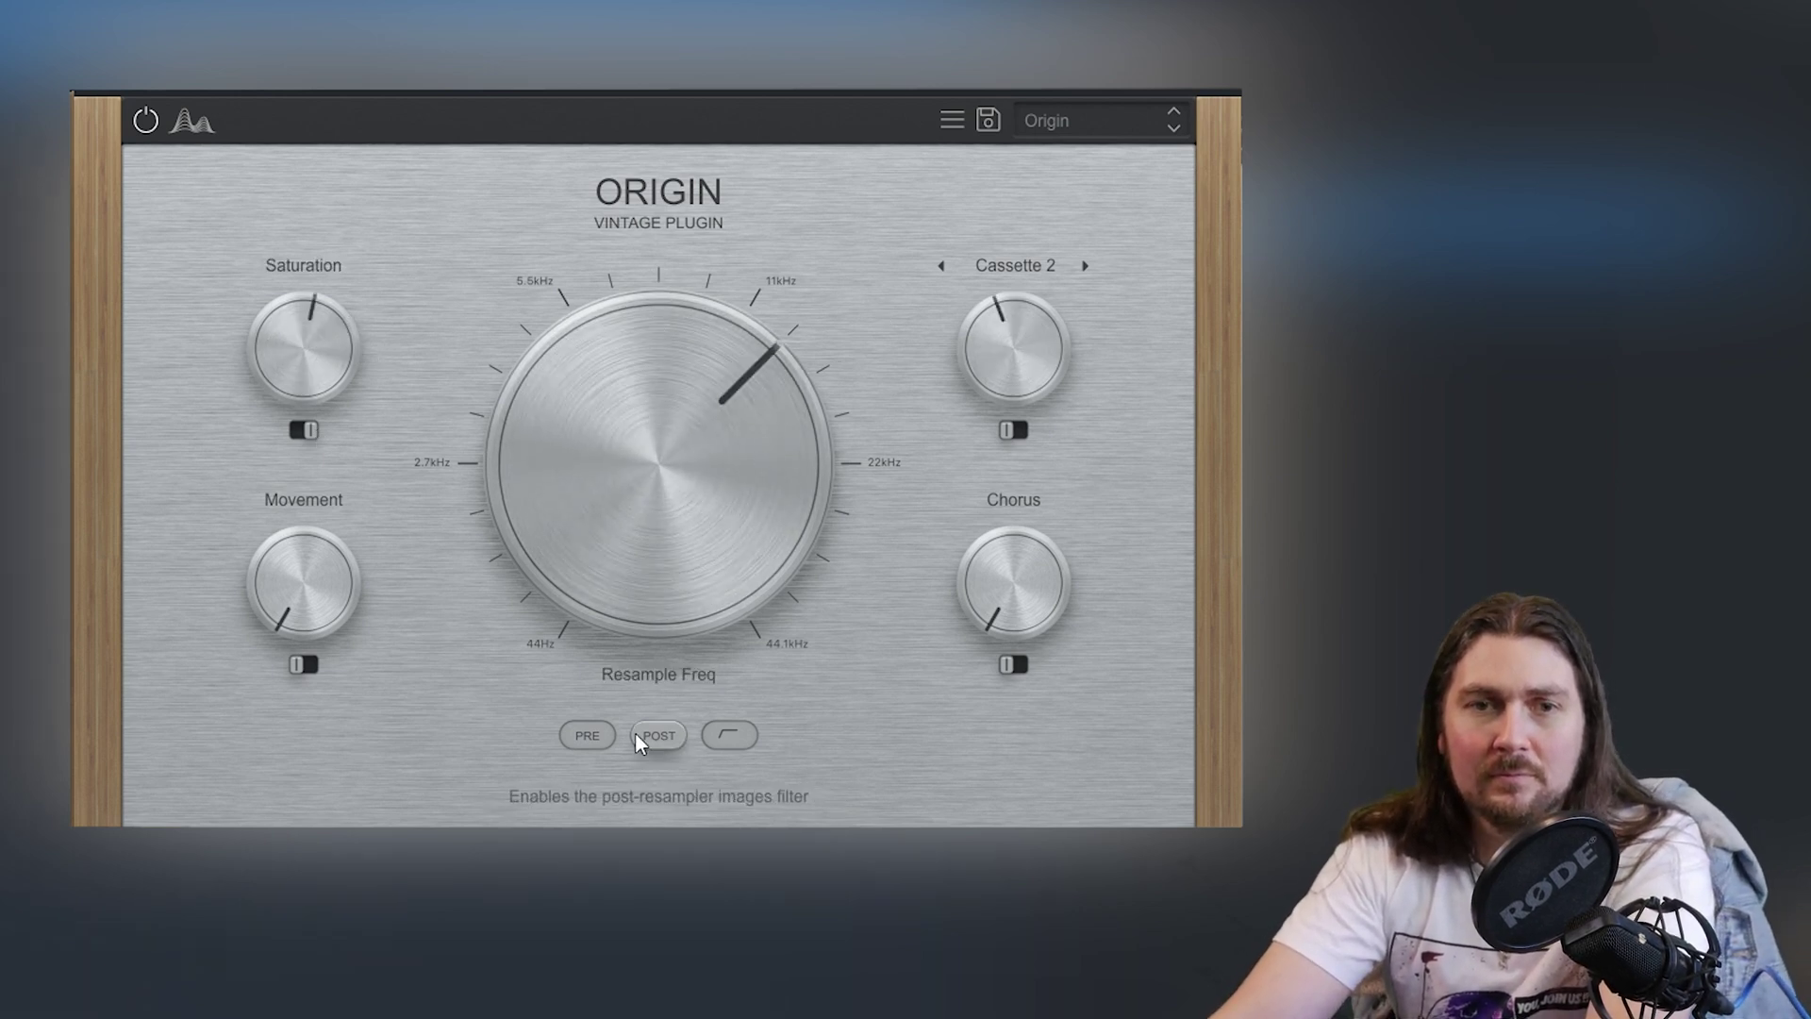
scroll(677, 425, "down", 2)
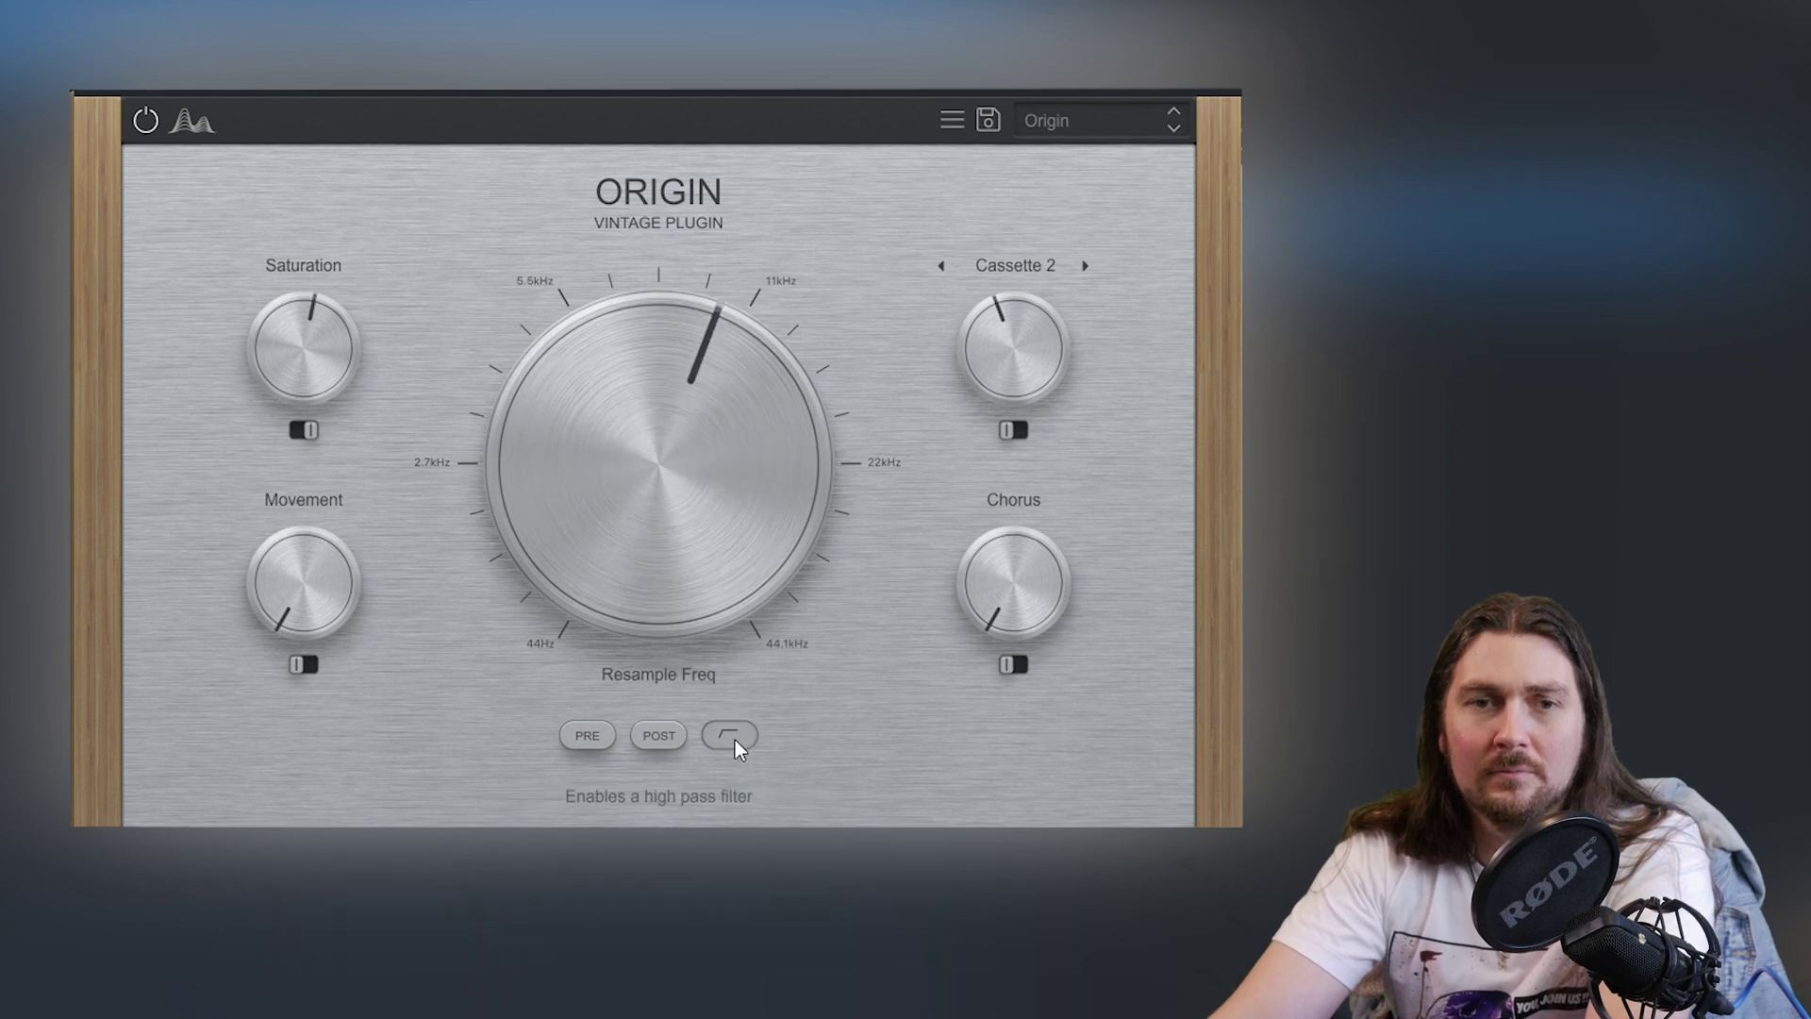
scroll(660, 573, "down", 4)
left_click_drag(660, 572, 703, 416)
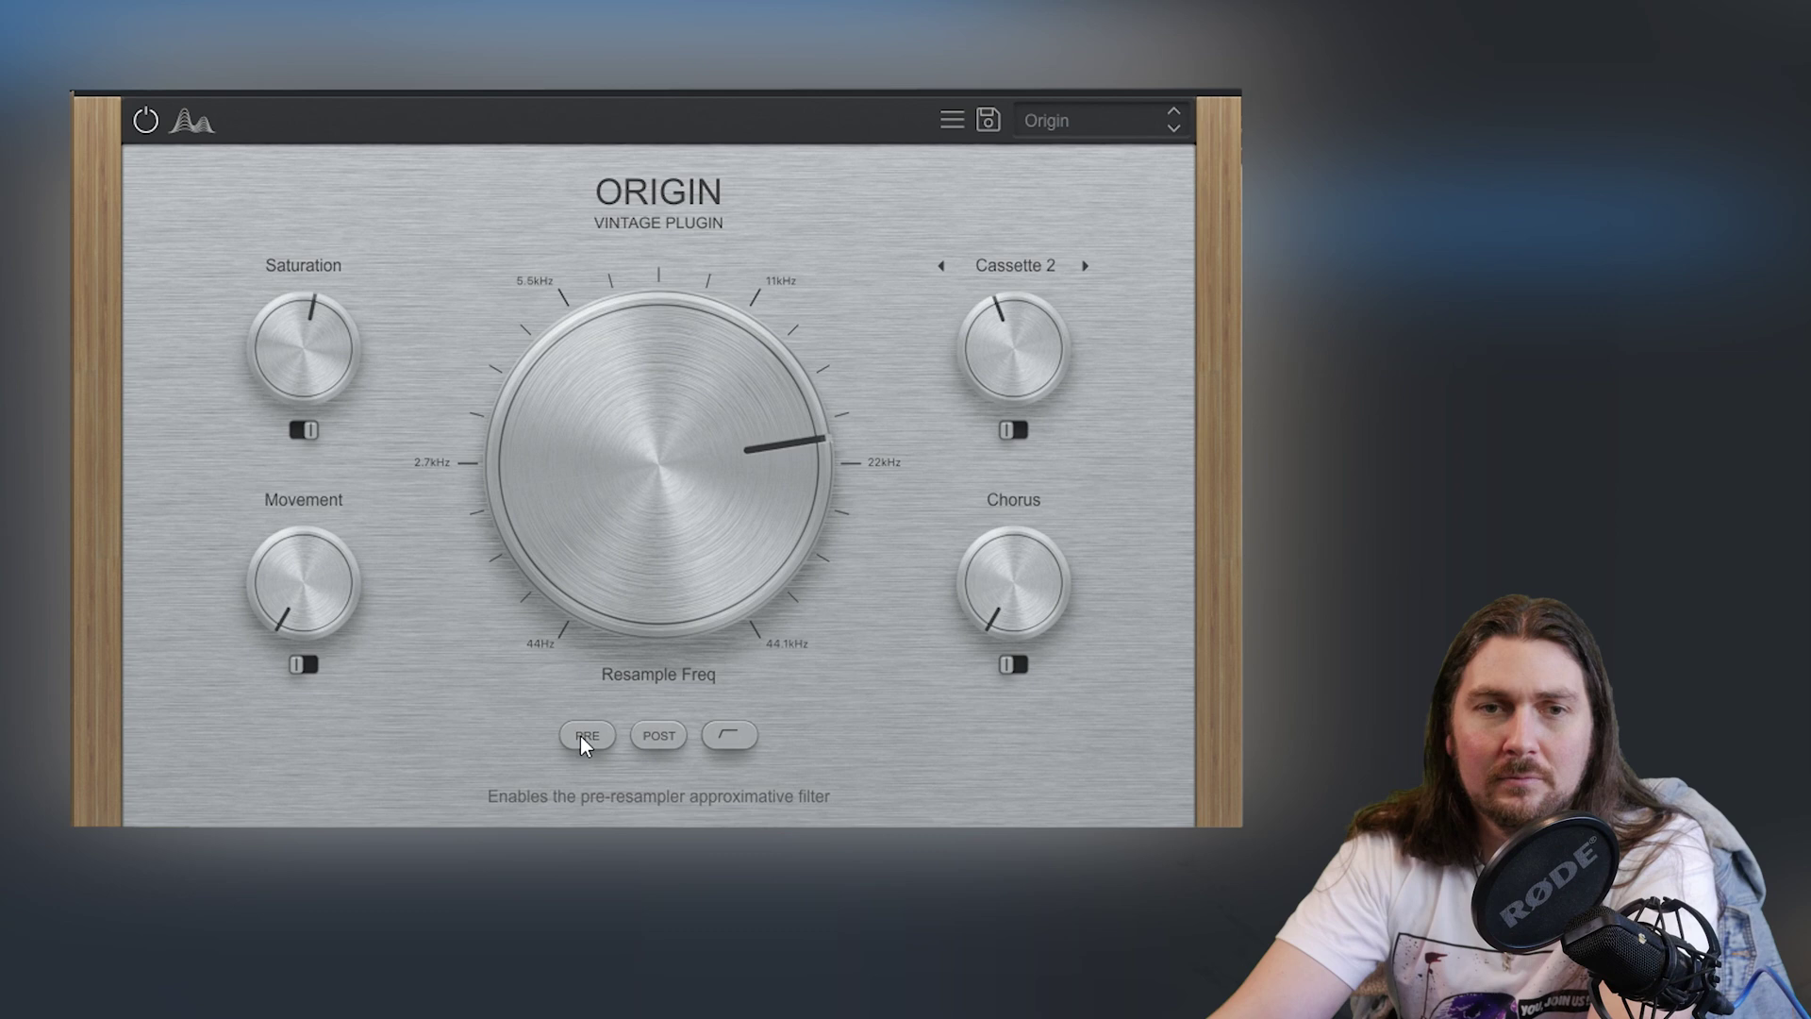
Step: Reduce the Cassette 2 noise and lower the resample frequency to just above the midpoint with different filter combinations
scroll(687, 403, "down", 3)
scroll(1030, 340, "down", 3)
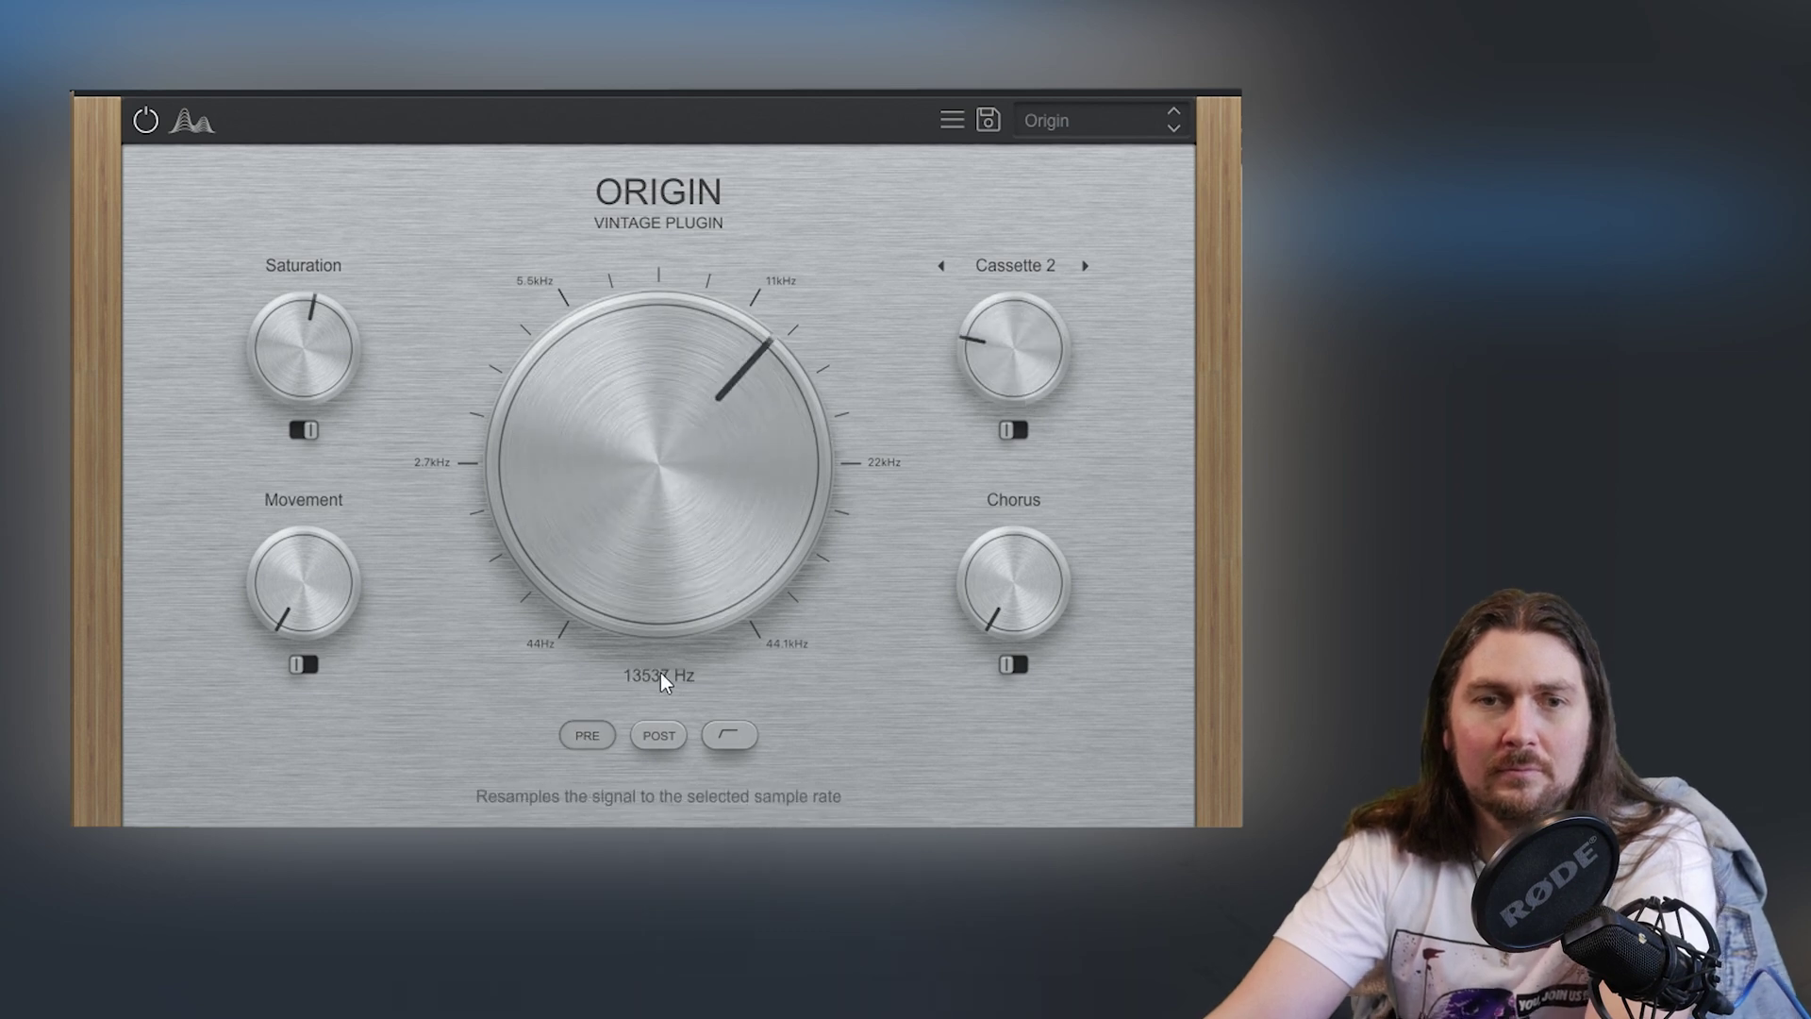
scroll(673, 498, "down", 3)
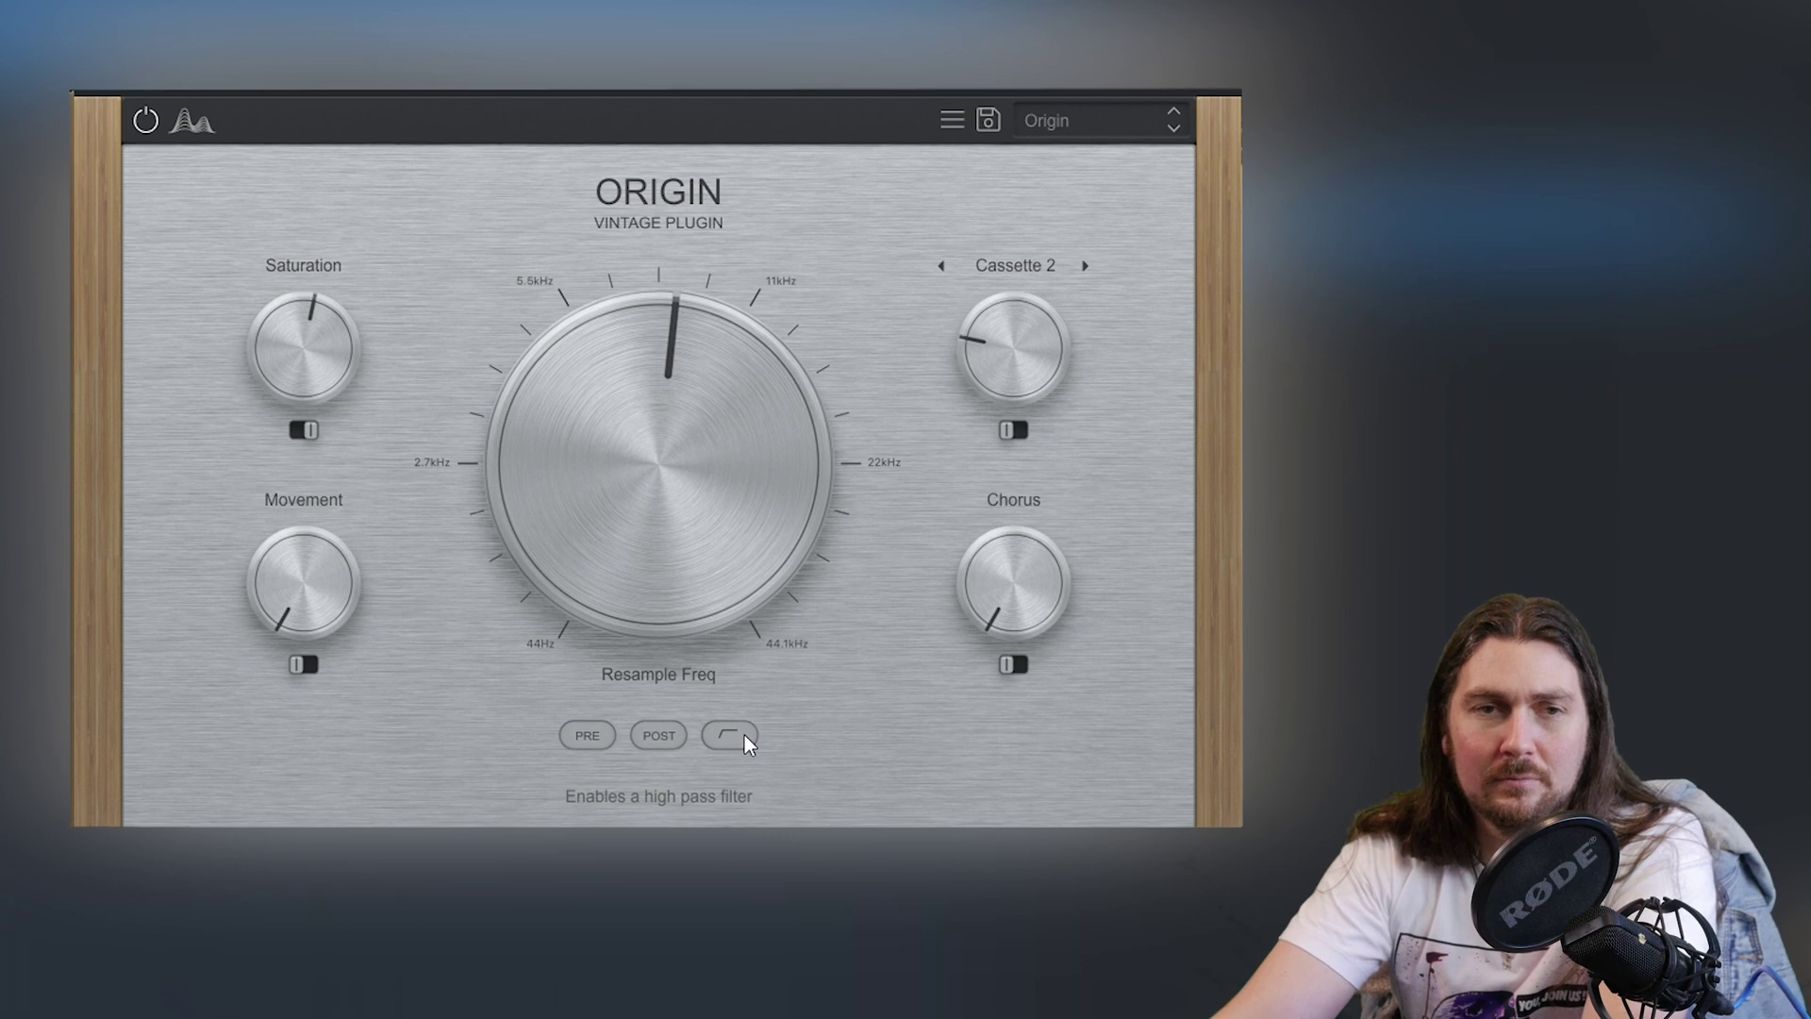
Step: Raise the saturation to maximum and lower the resample frequency to 2889 Hz
scroll(264, 330, "up", 5)
scroll(613, 536, "down", 5)
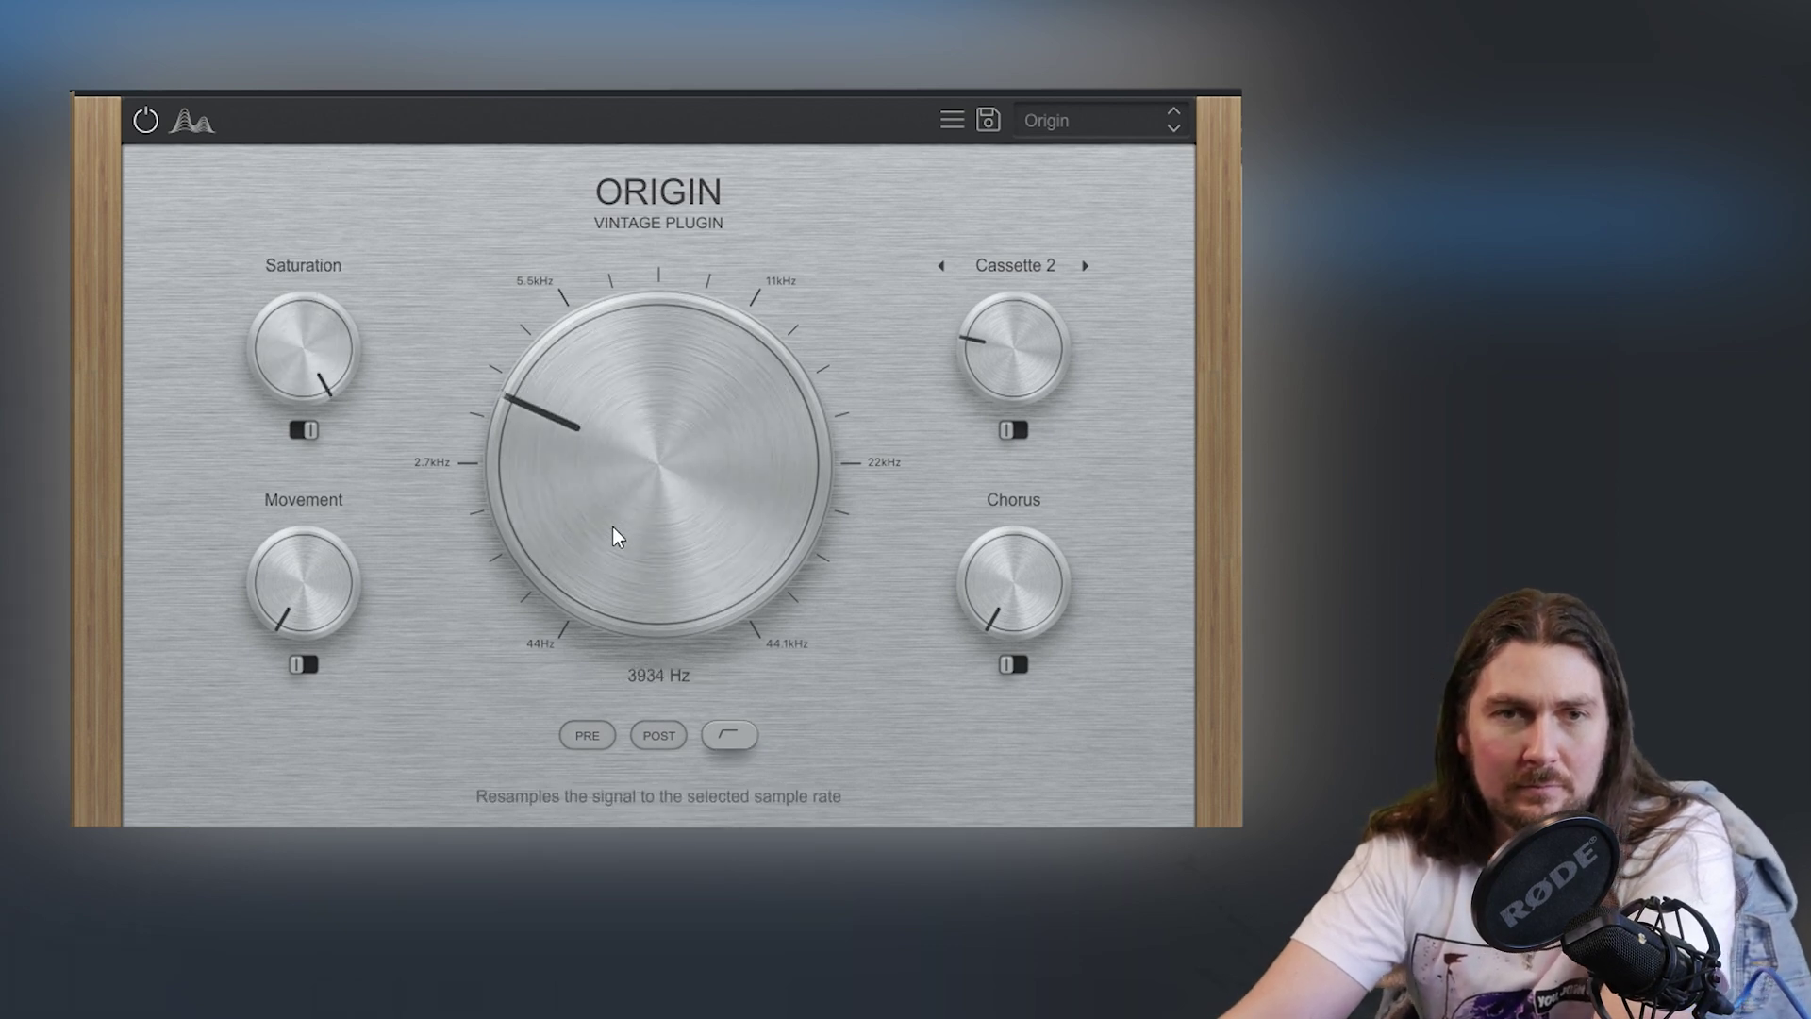
scroll(611, 538, "down", 3)
scroll(649, 497, "down", 1)
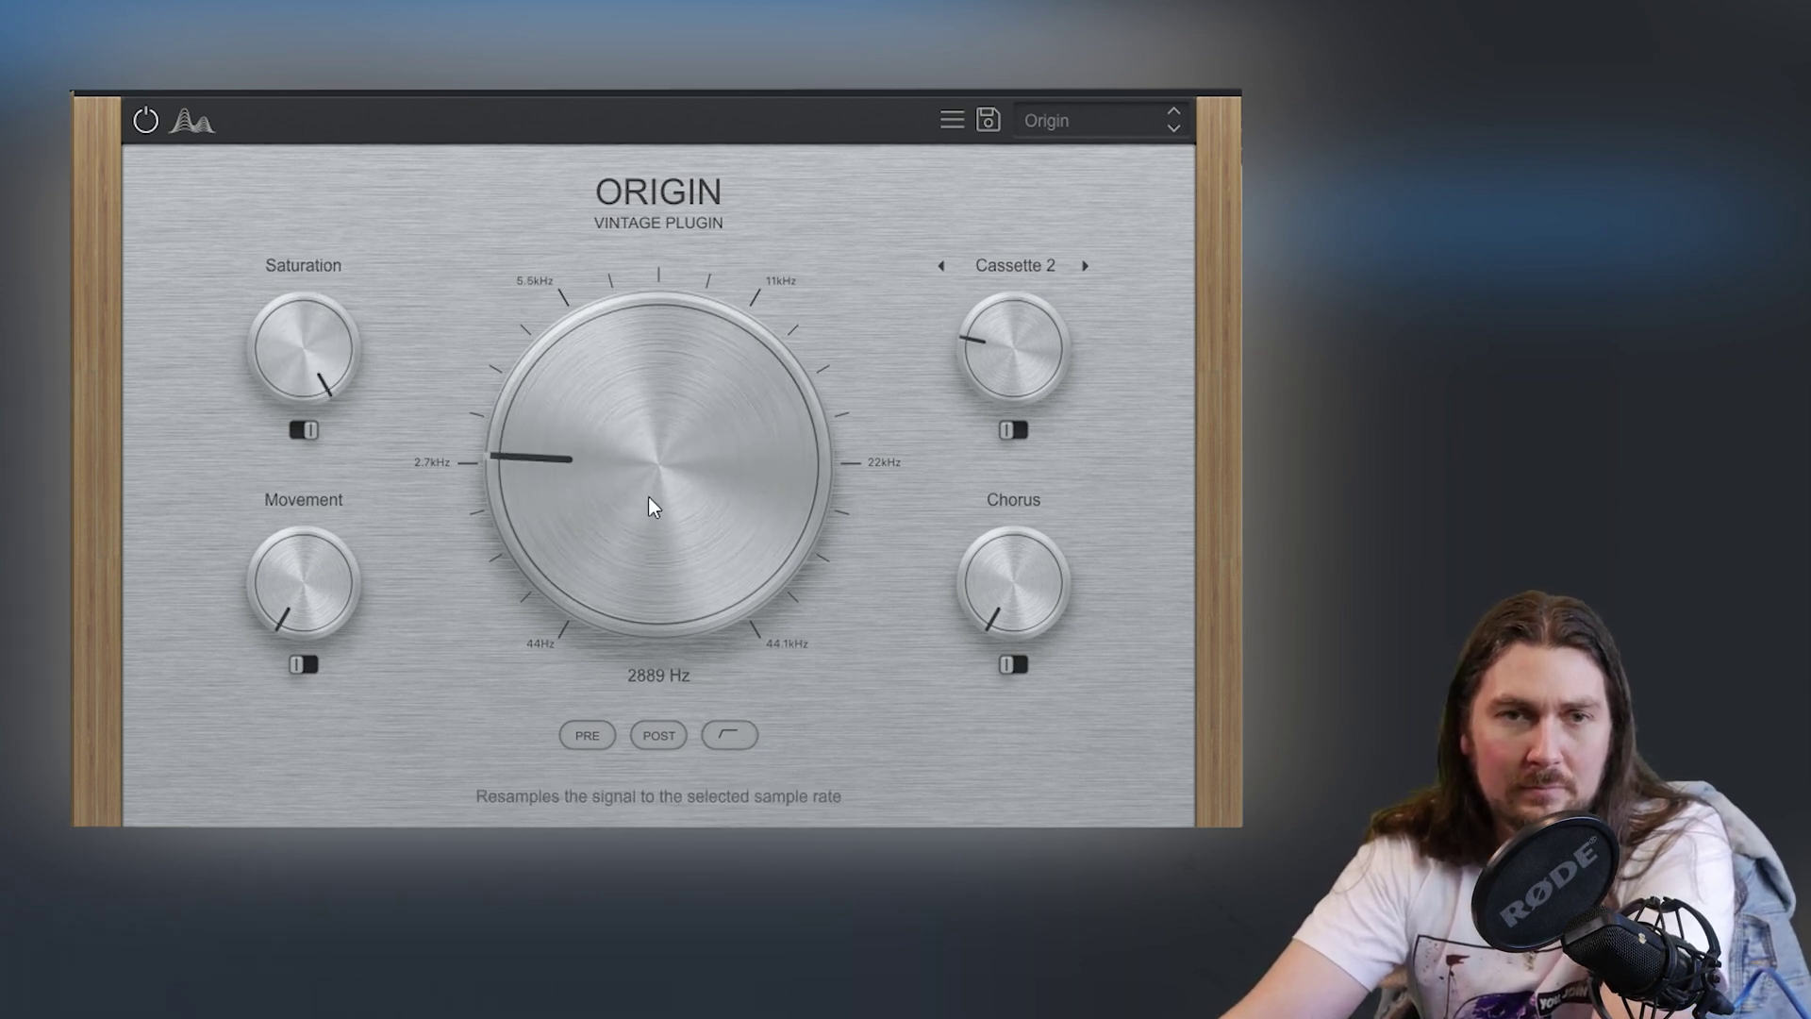
Step: Sweep the resample frequency up to 5199 Hz and back down to 2562 Hz
scroll(651, 528, "up", 4)
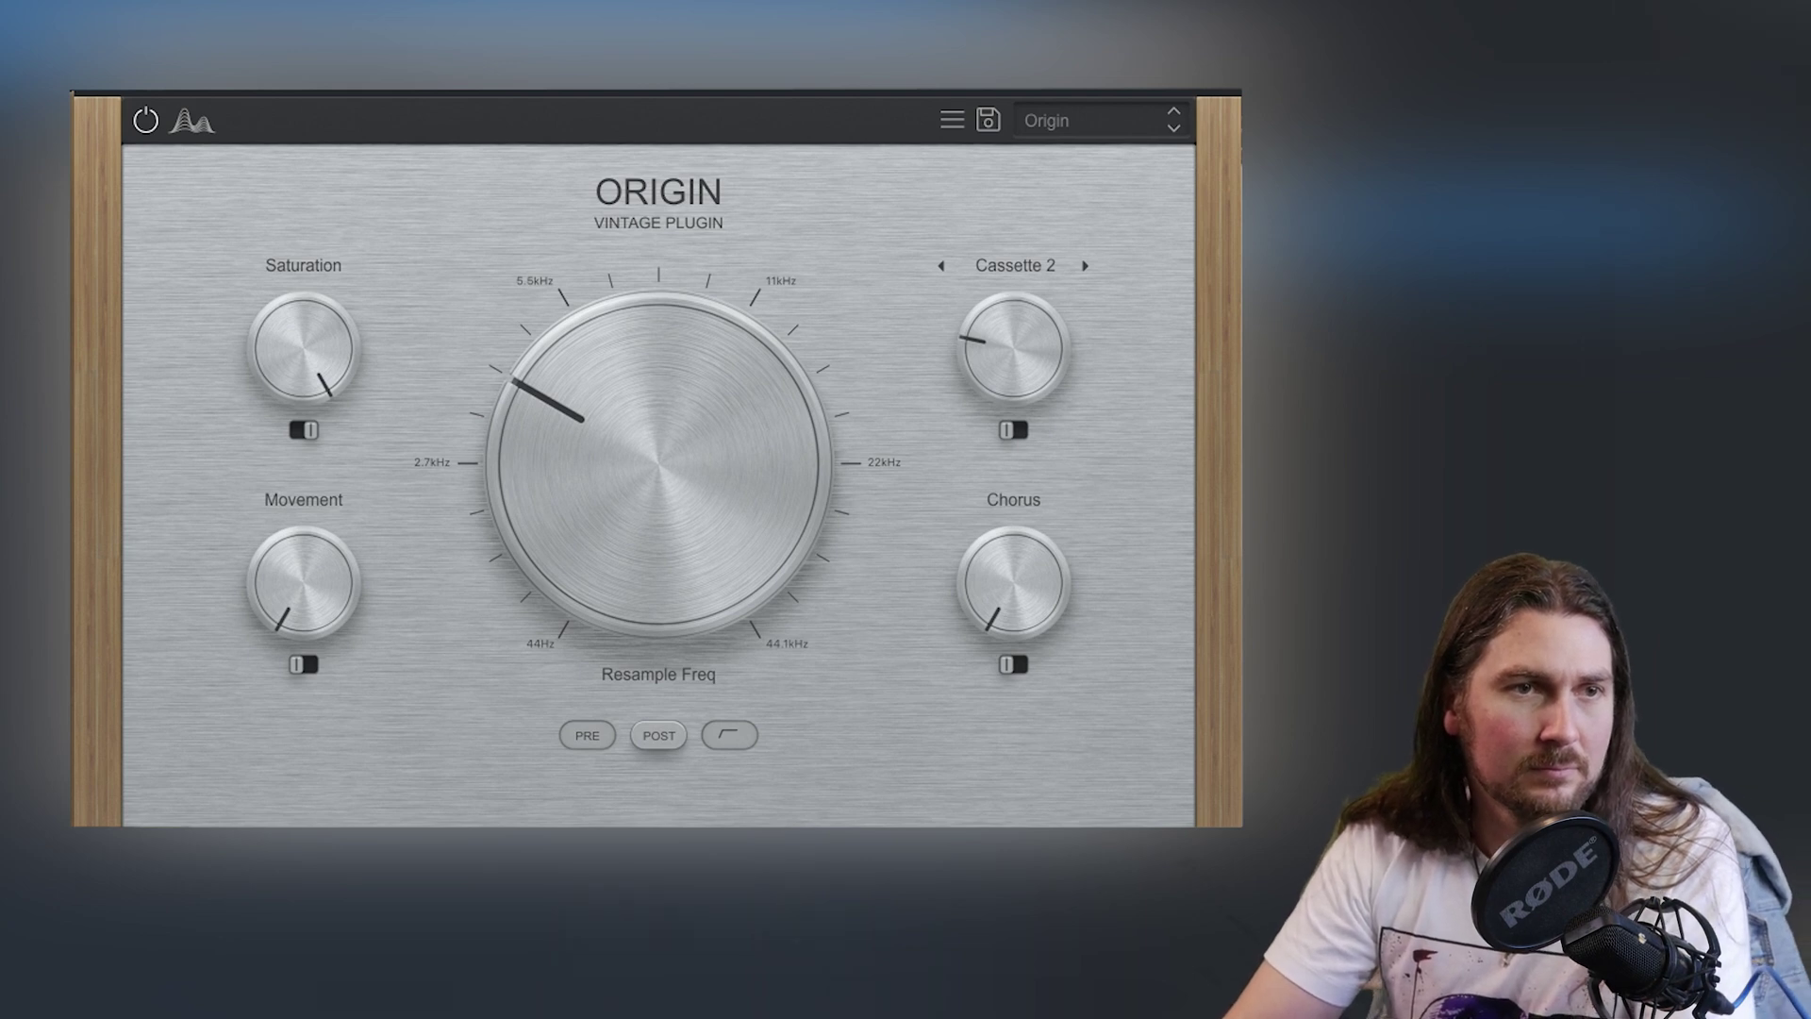
scroll(550, 345, "up", 2)
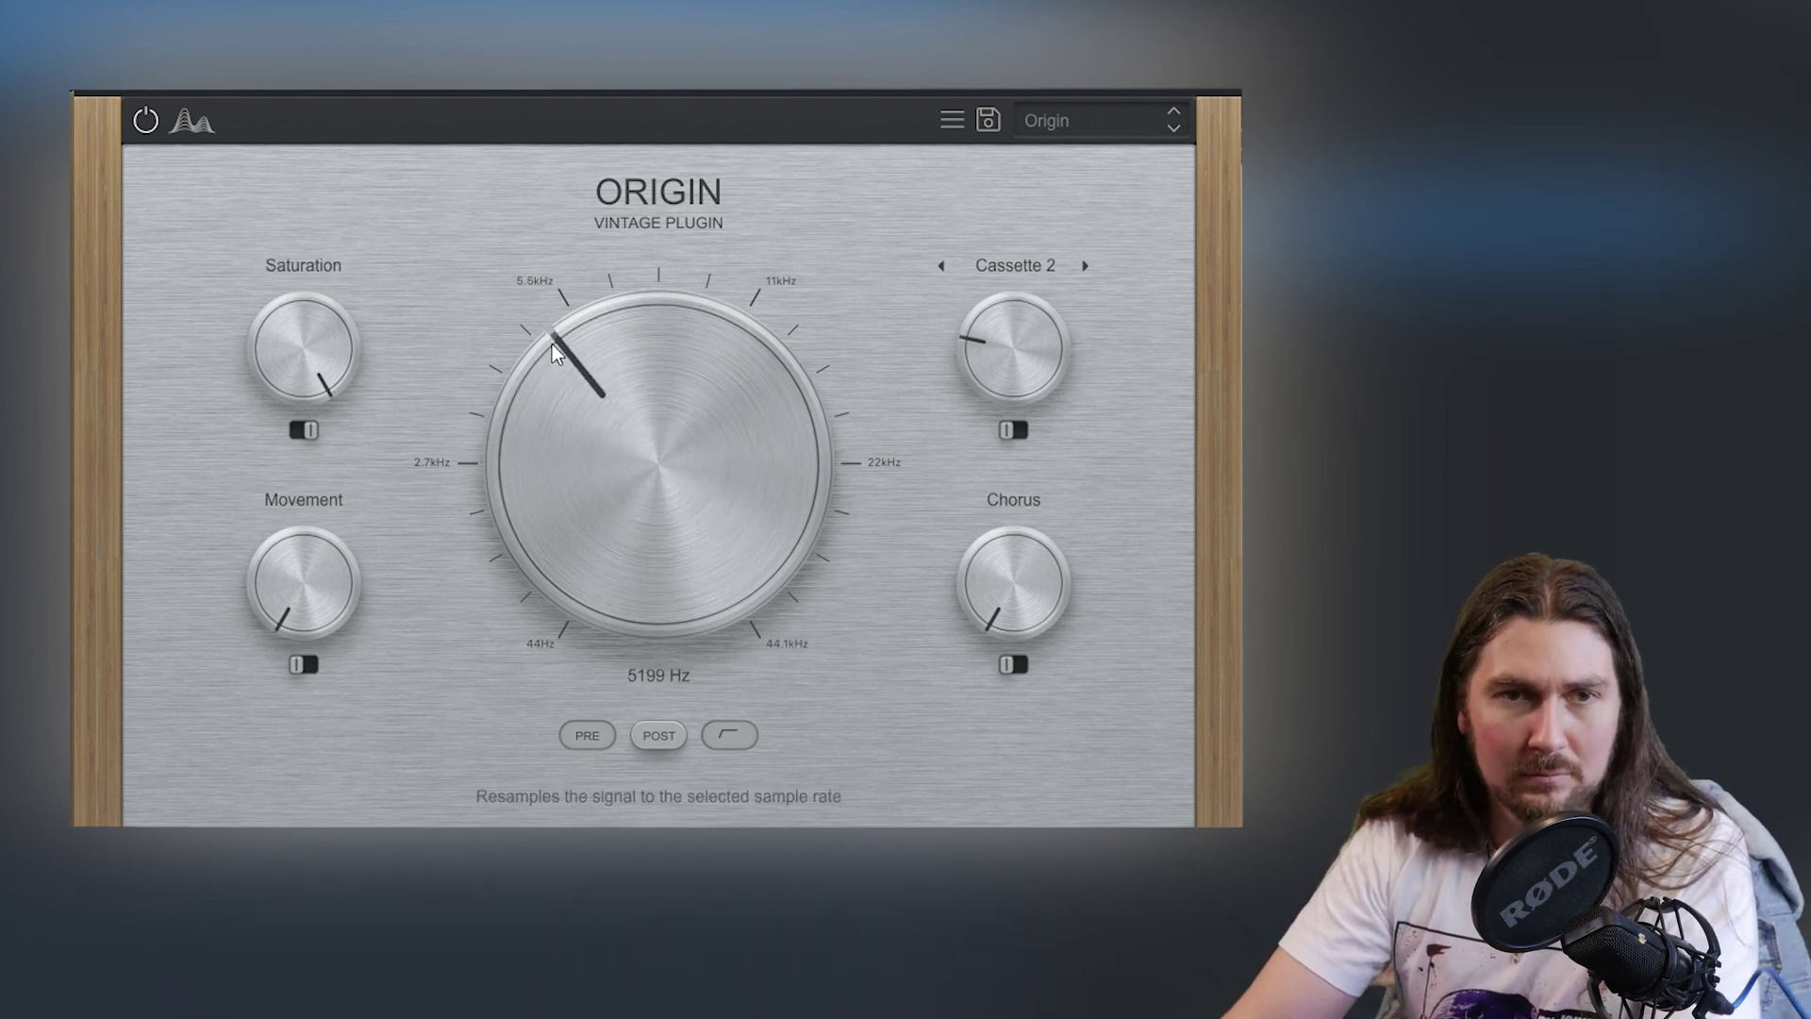
left_click_drag(594, 370, 594, 415)
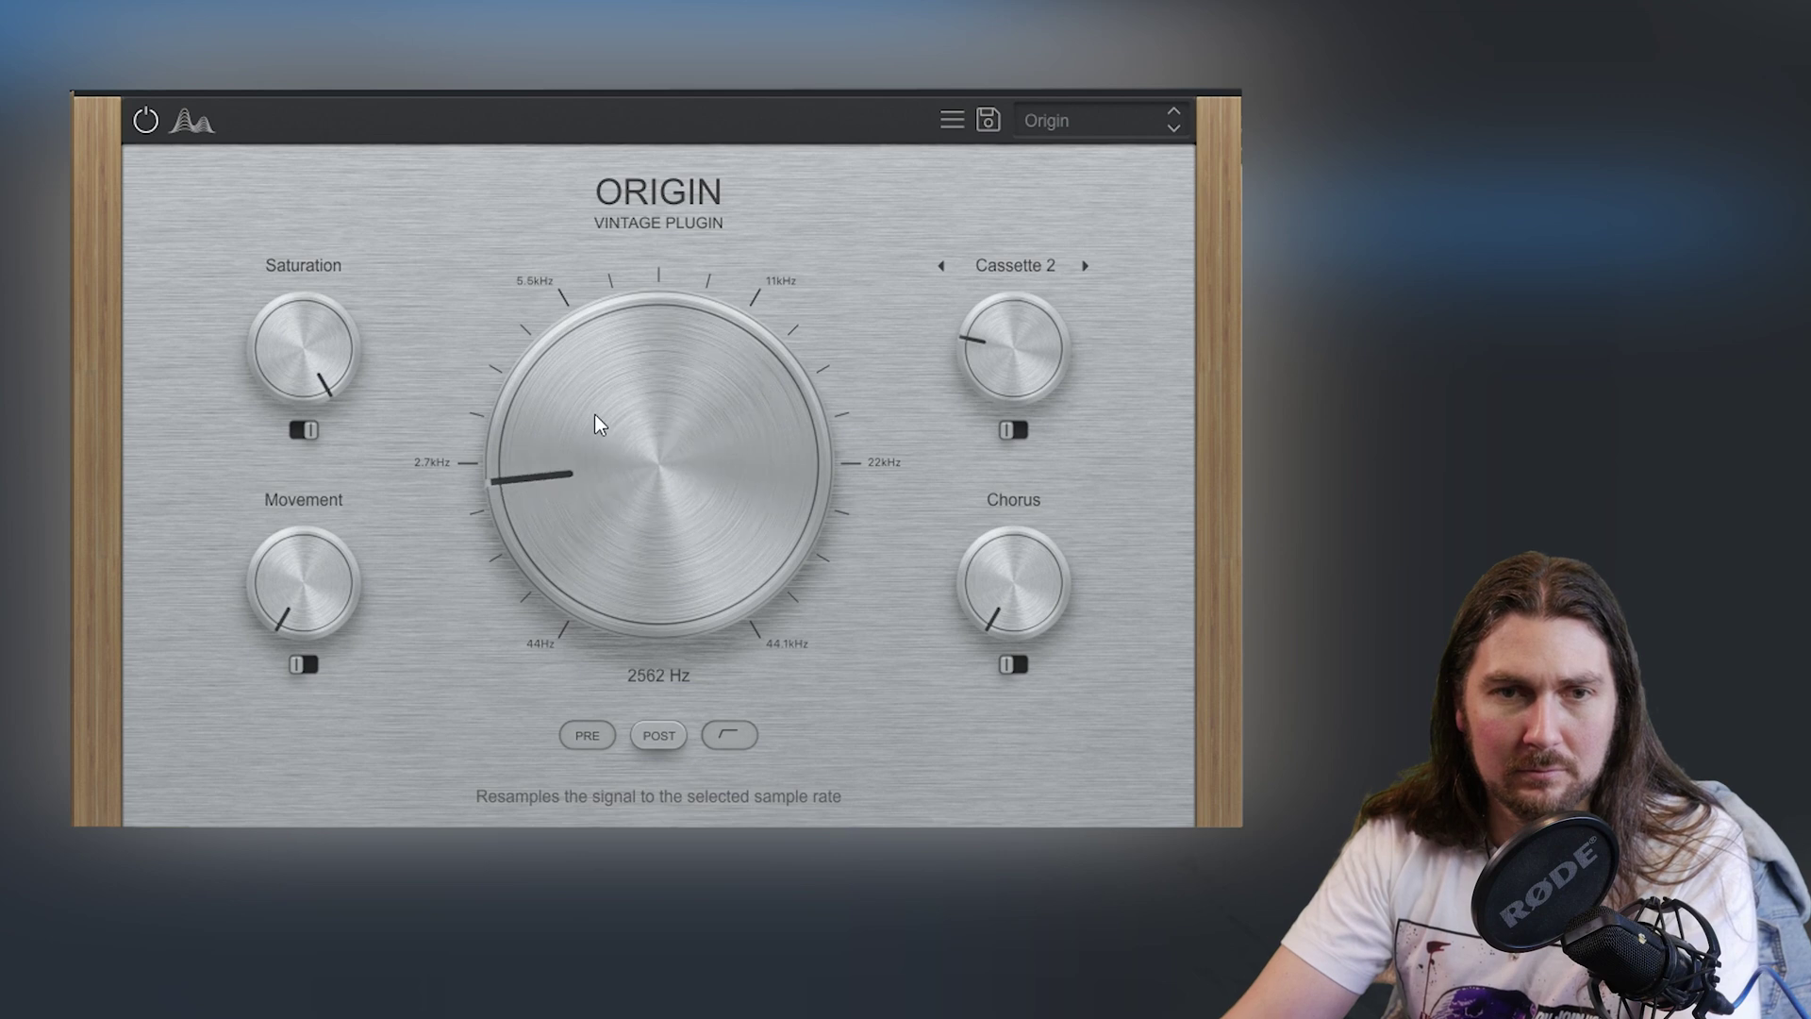
Step: Lower the saturation below halfway and raise the chorus and movement to slightly below halfway
left_click_drag(302, 352, 291, 534)
left_click_drag(1070, 600, 1016, 480)
left_click_drag(328, 560, 368, 437)
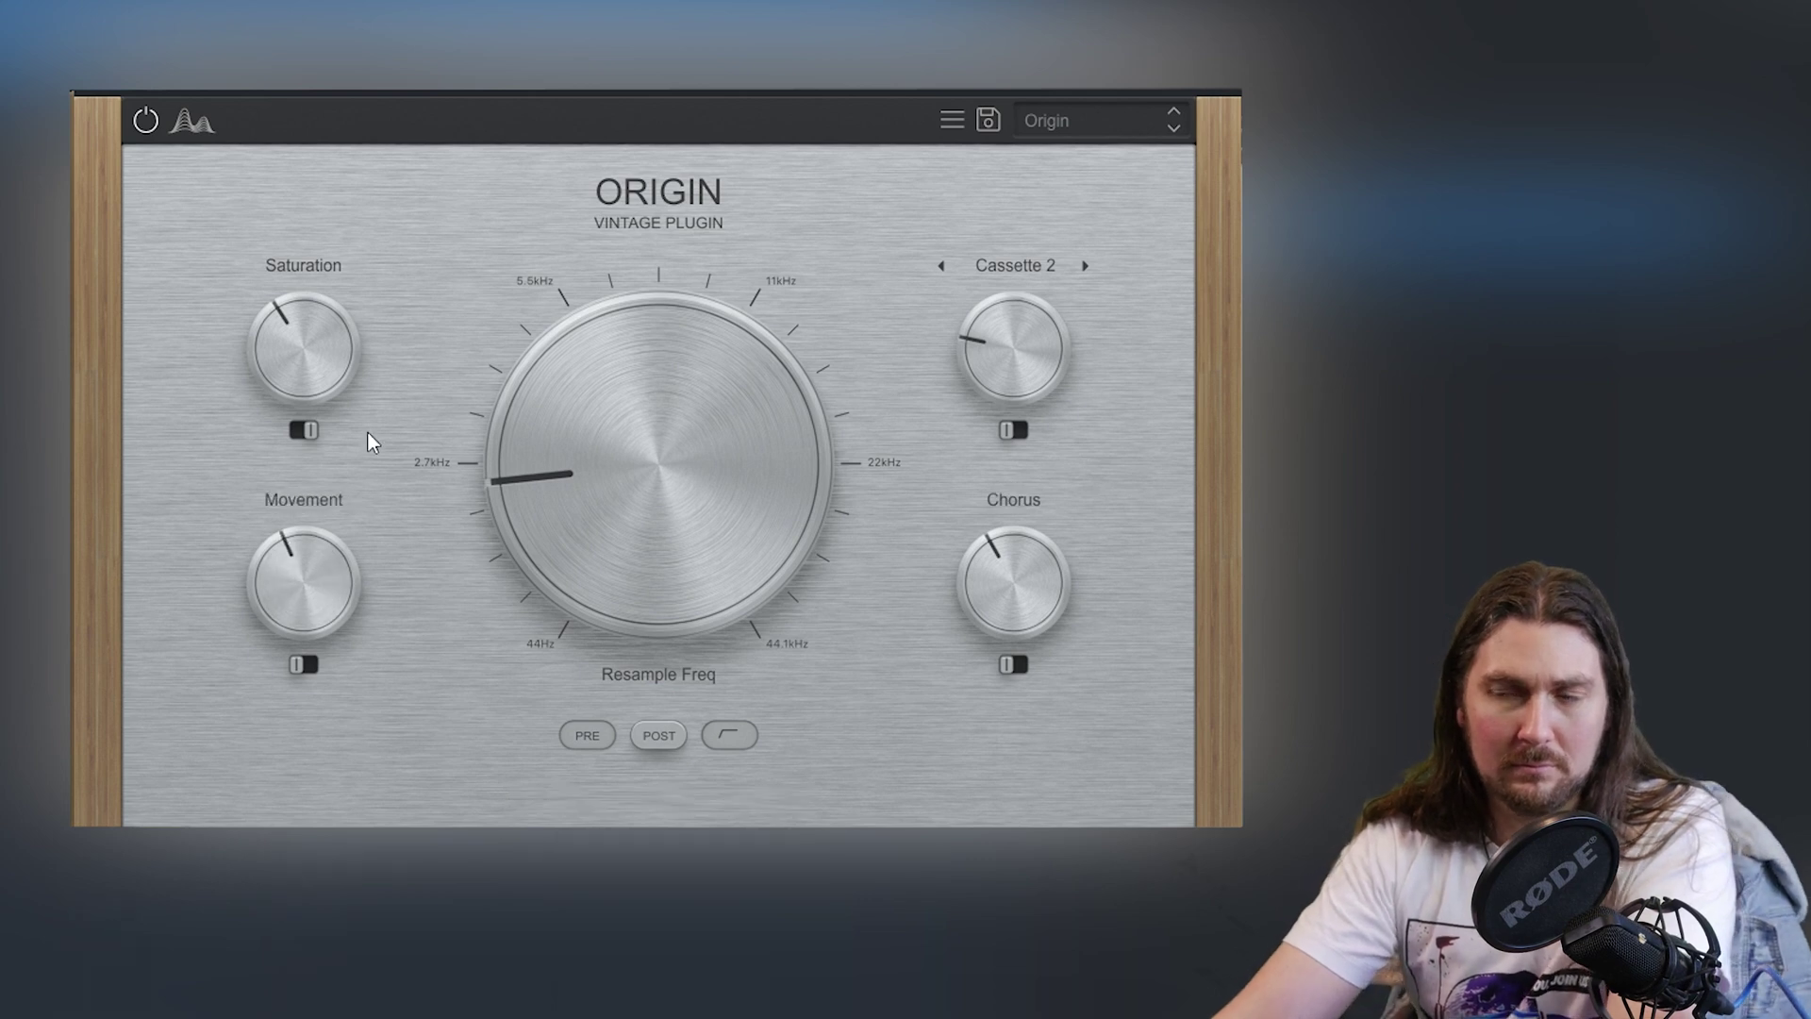